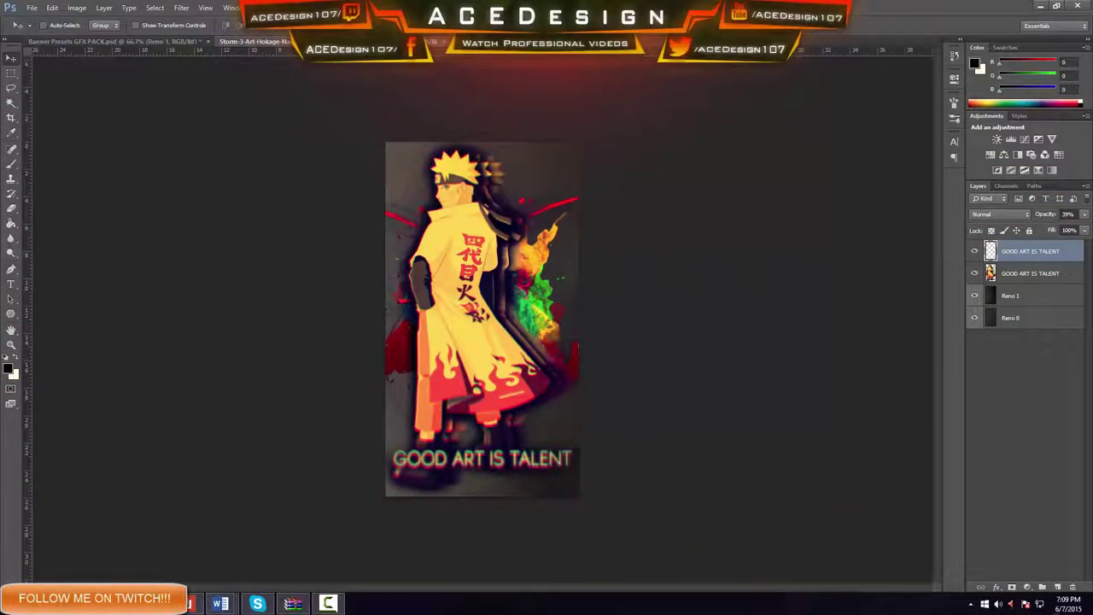
Step: Switch to the browser to view the tutorial request e-mail and its attached reference artwork, and return to Photoshop
key("ctrl+plus")
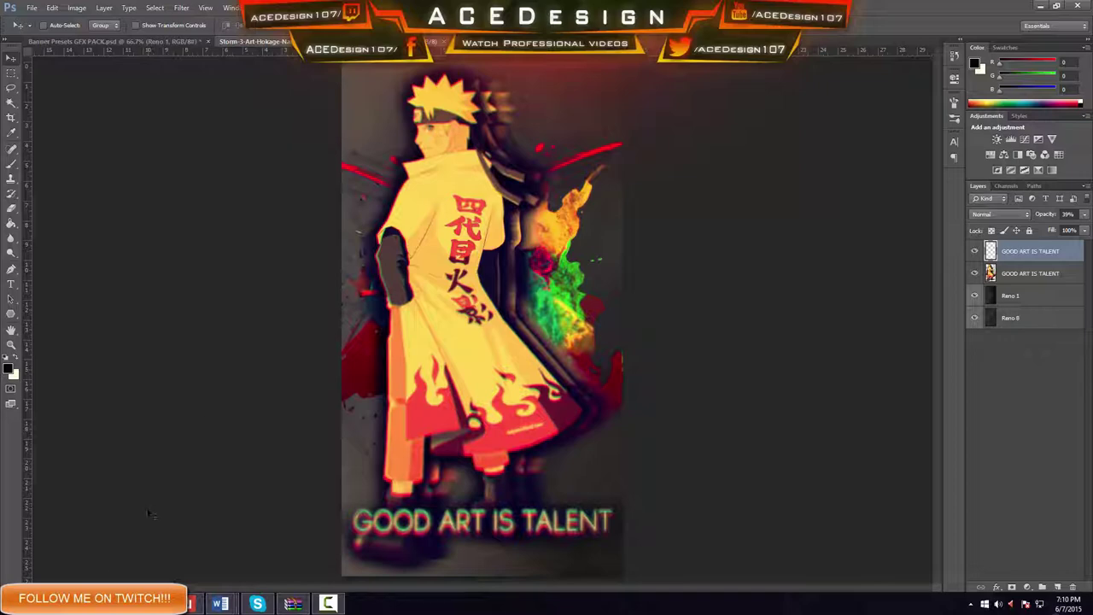
mouse_move(190, 603)
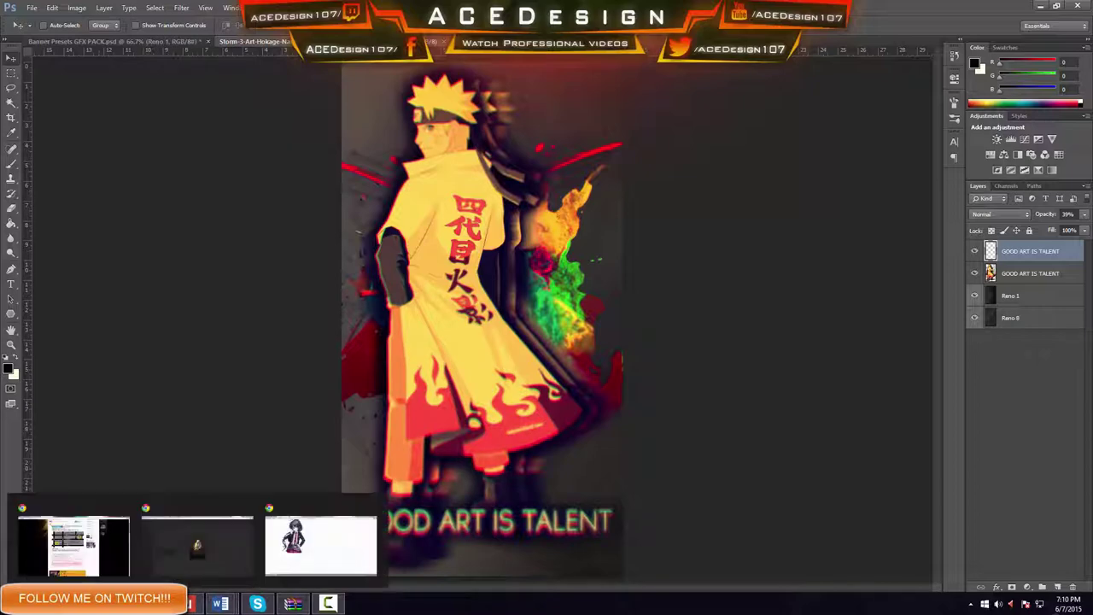
left_click(192, 557)
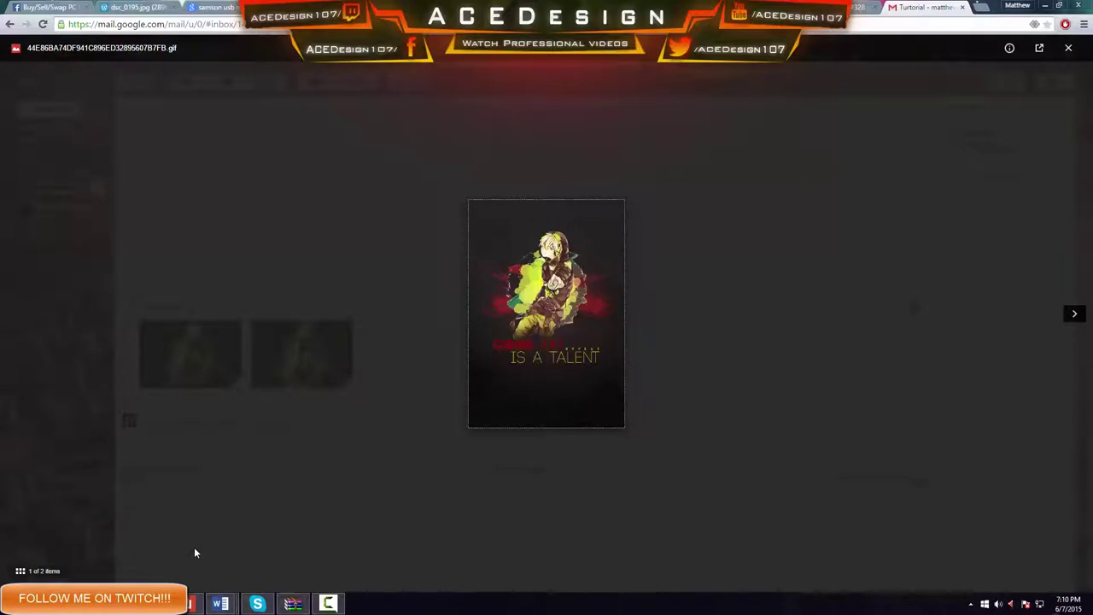
left_click(194, 552)
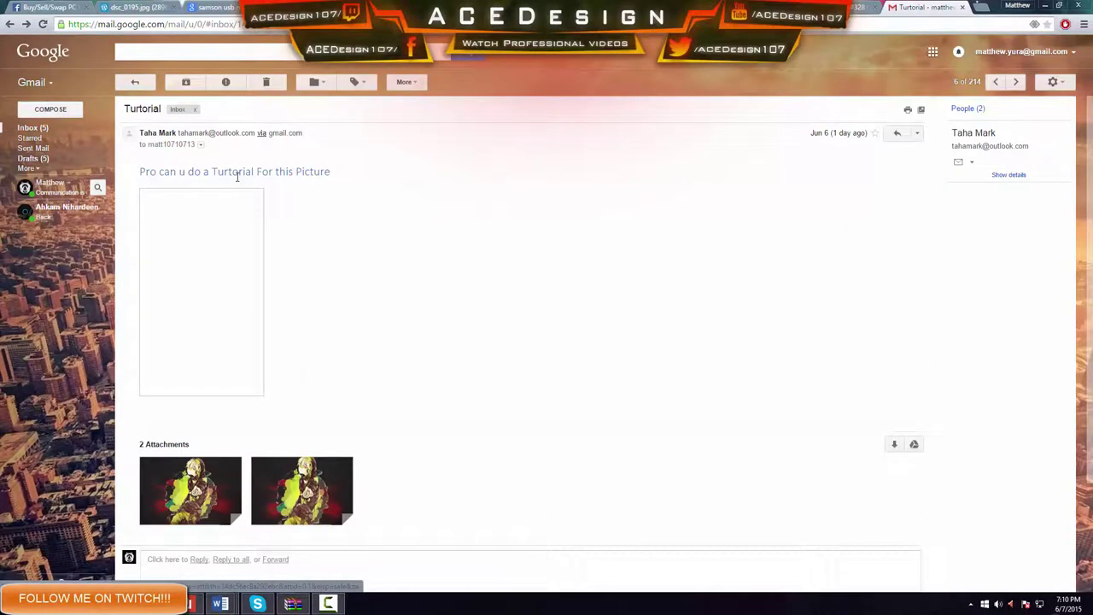
left_click(237, 489)
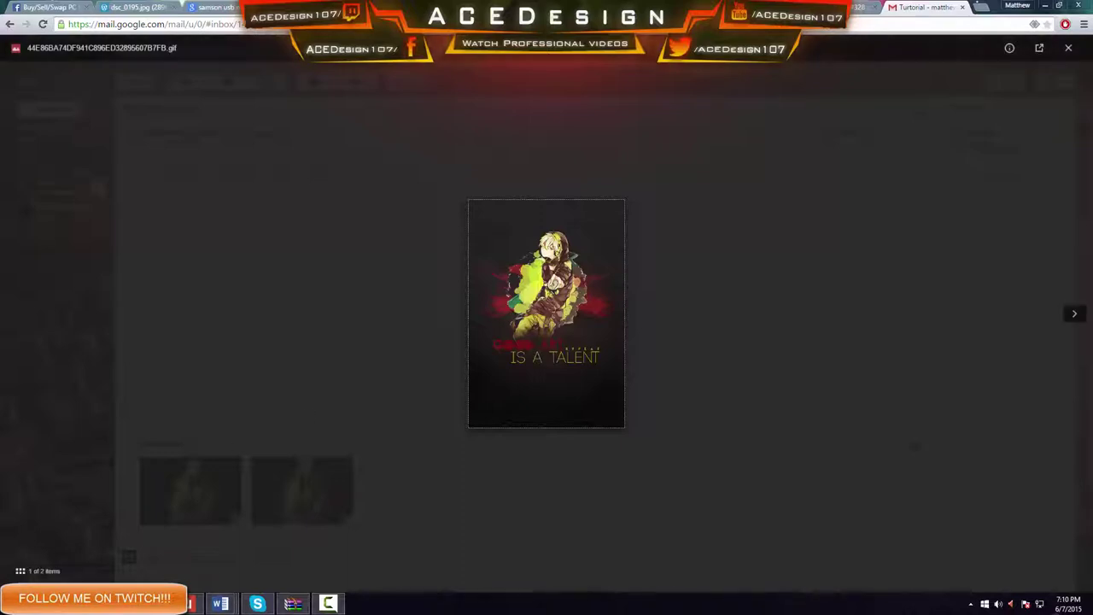
left_click(152, 602)
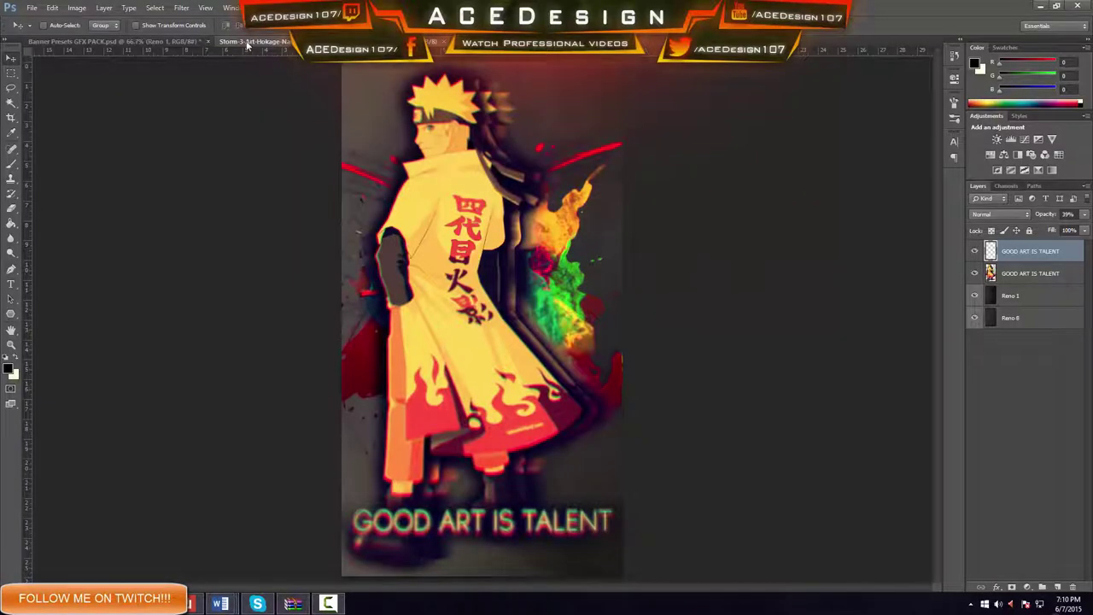
Step: Start a new document with a width of 1920 pixels and a height of 1080 pixels
left_click(35, 8)
left_click(38, 21)
key("Tab")
type("192")
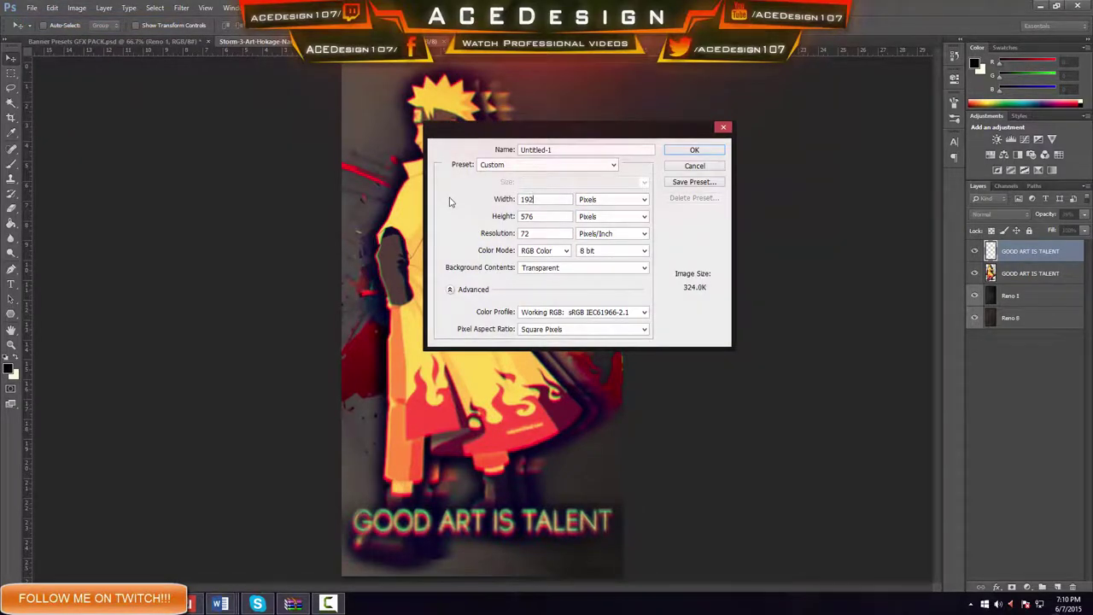
type("0")
key("Tab")
key("Tab")
type("1080")
Step: Set the new document's color profile to BenQ VZ2350 and create the document
left_click(565, 312)
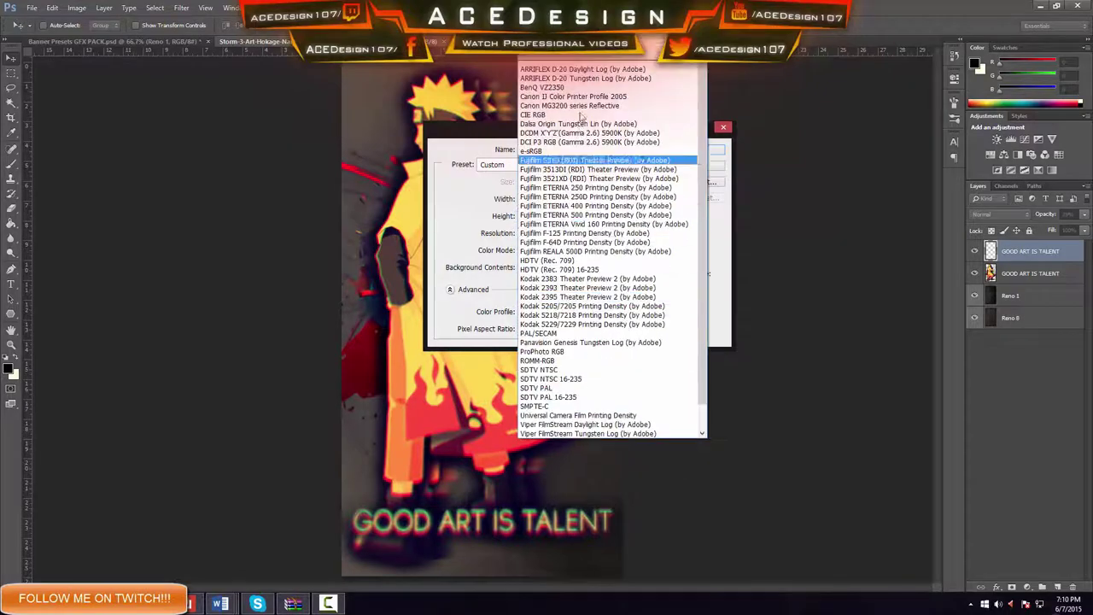
left_click(555, 95)
left_click(546, 314)
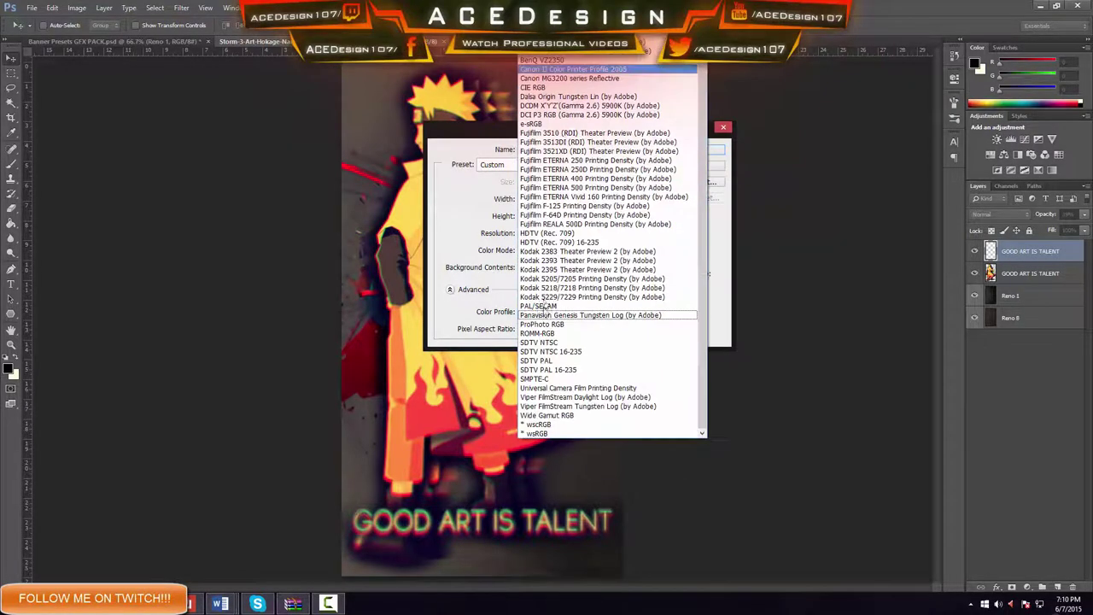
left_click(559, 60)
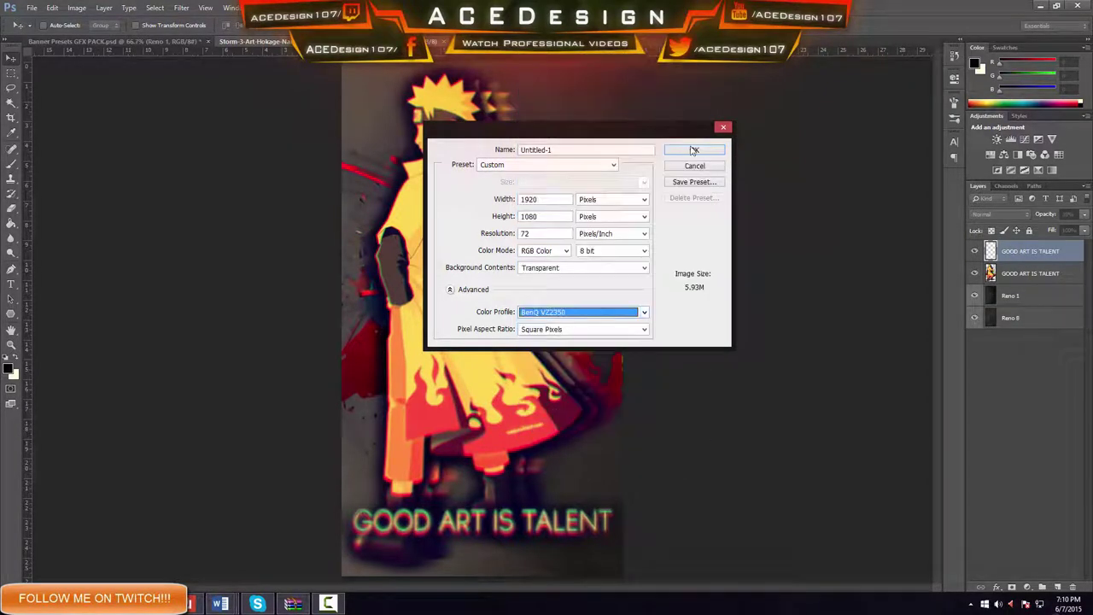
left_click(694, 150)
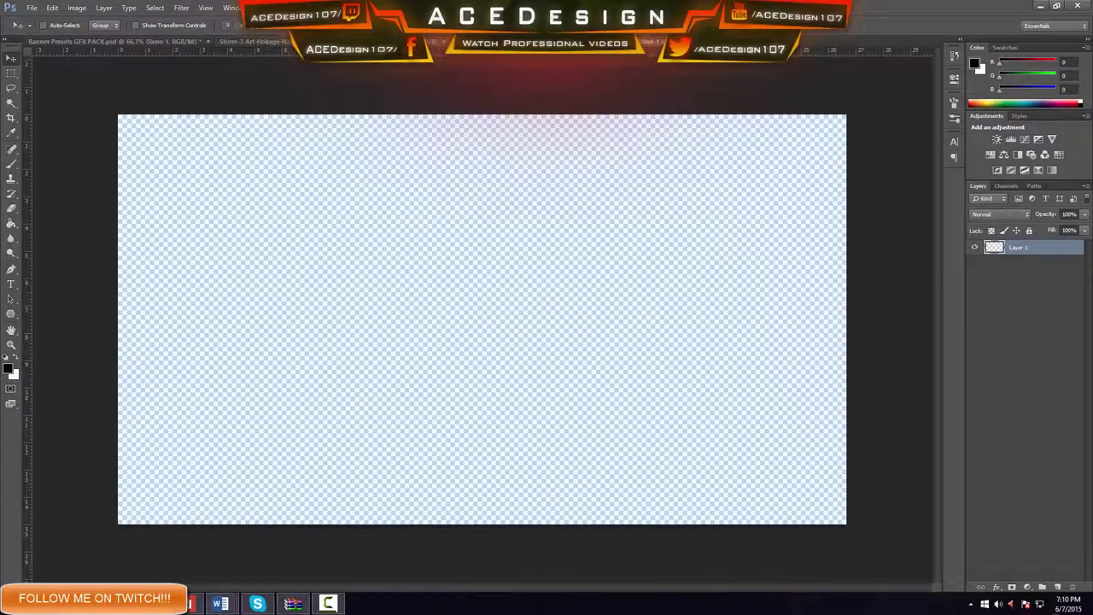
left_click(32, 7)
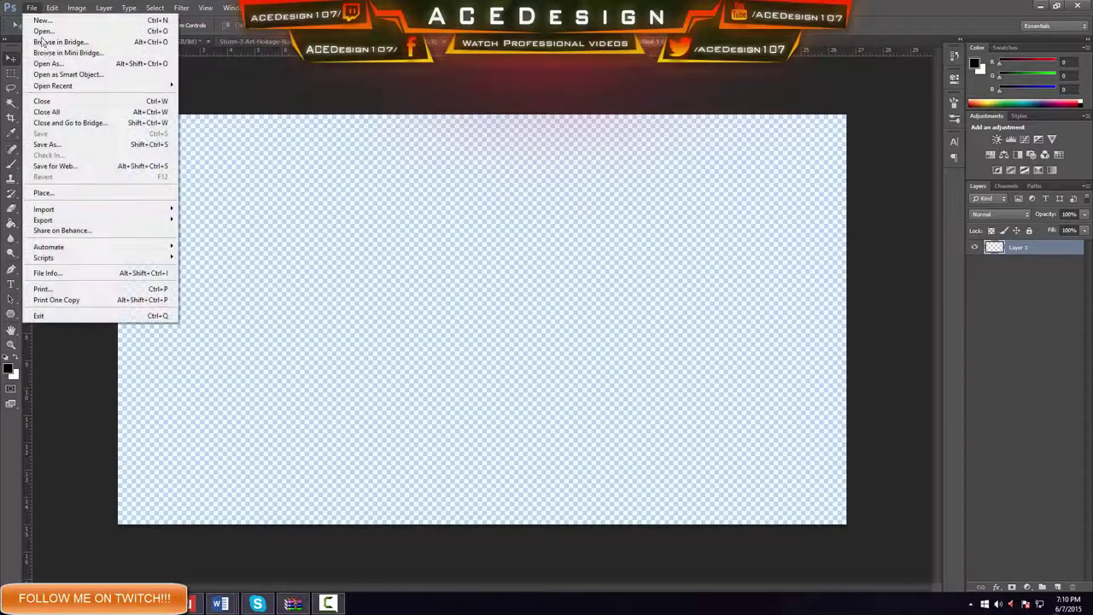
left_click(47, 26)
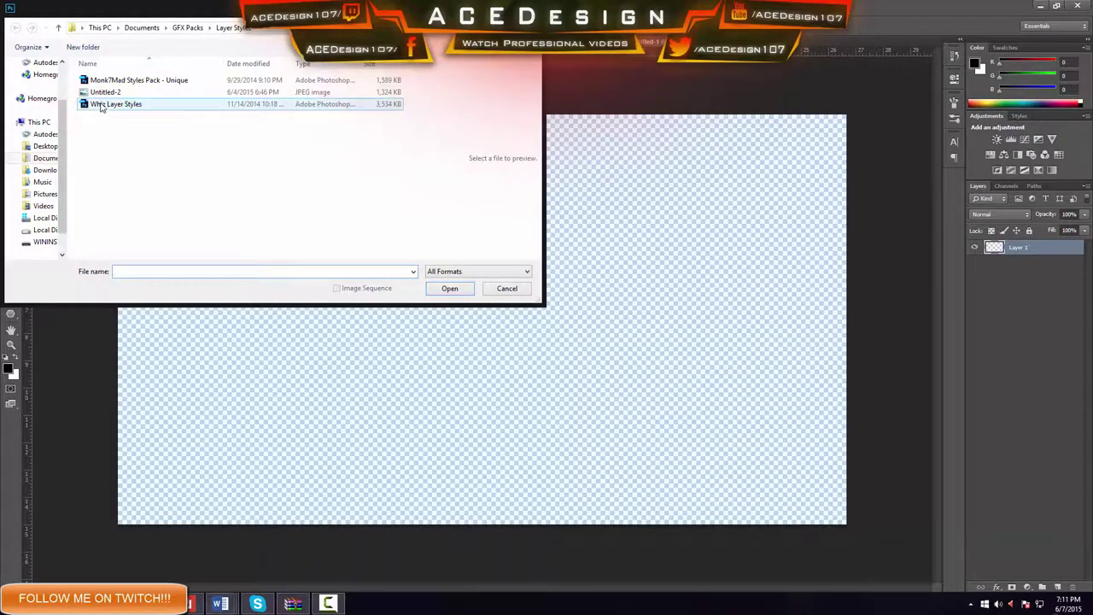
left_click(45, 146)
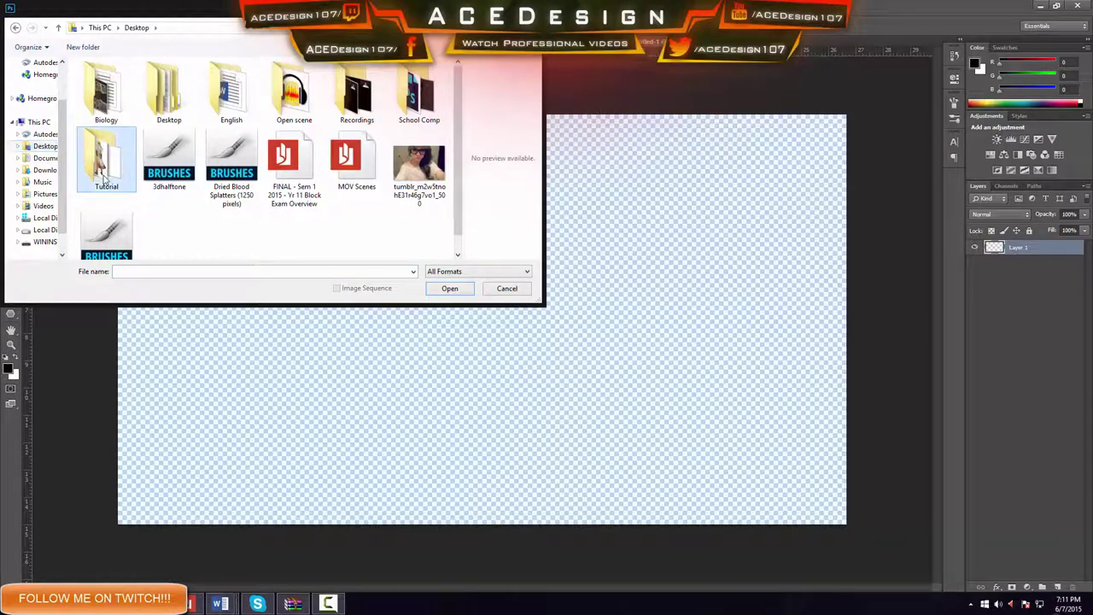
double_click(107, 162)
left_click(170, 127)
left_click(136, 27)
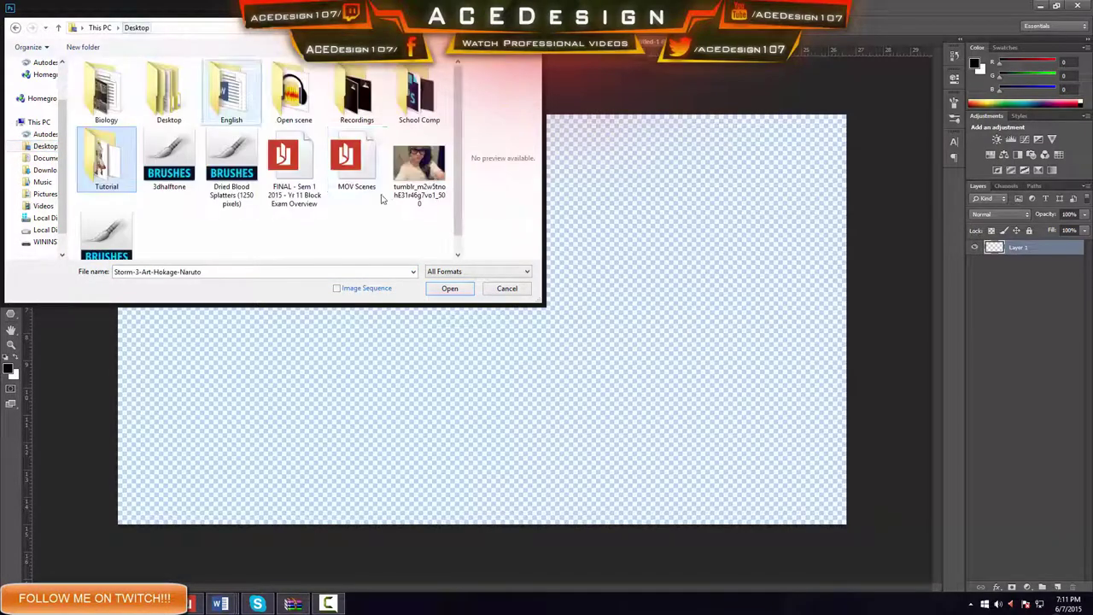
left_click(427, 175)
double_click(439, 196)
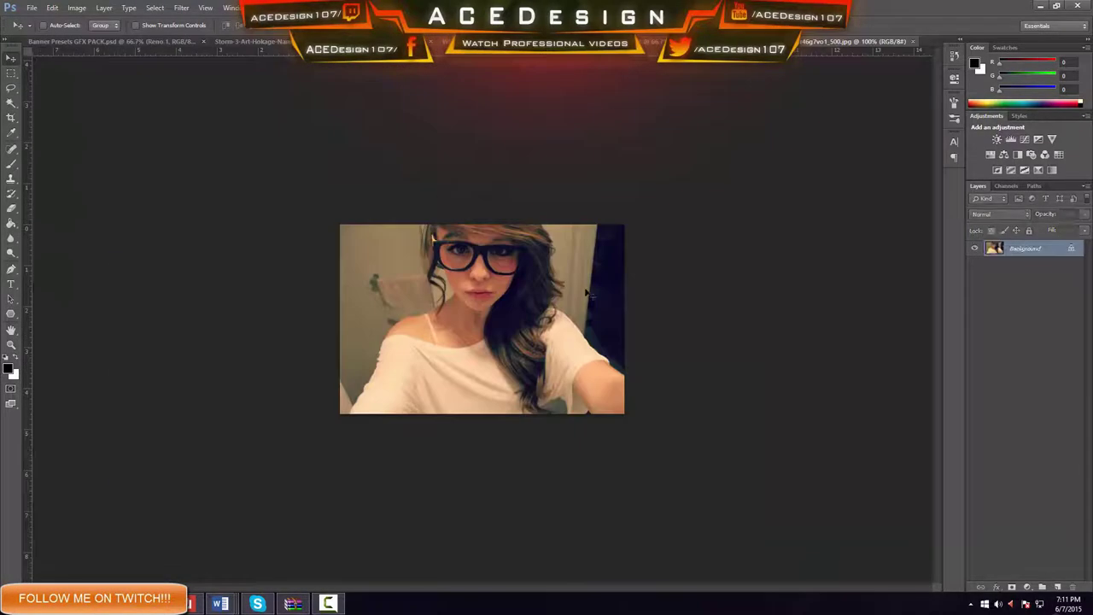
left_click(911, 42)
Step: Try to open the Storm-3-Art-Hokage-Naruto image from the Tutorial folder on the Desktop
left_click(31, 8)
left_click(37, 32)
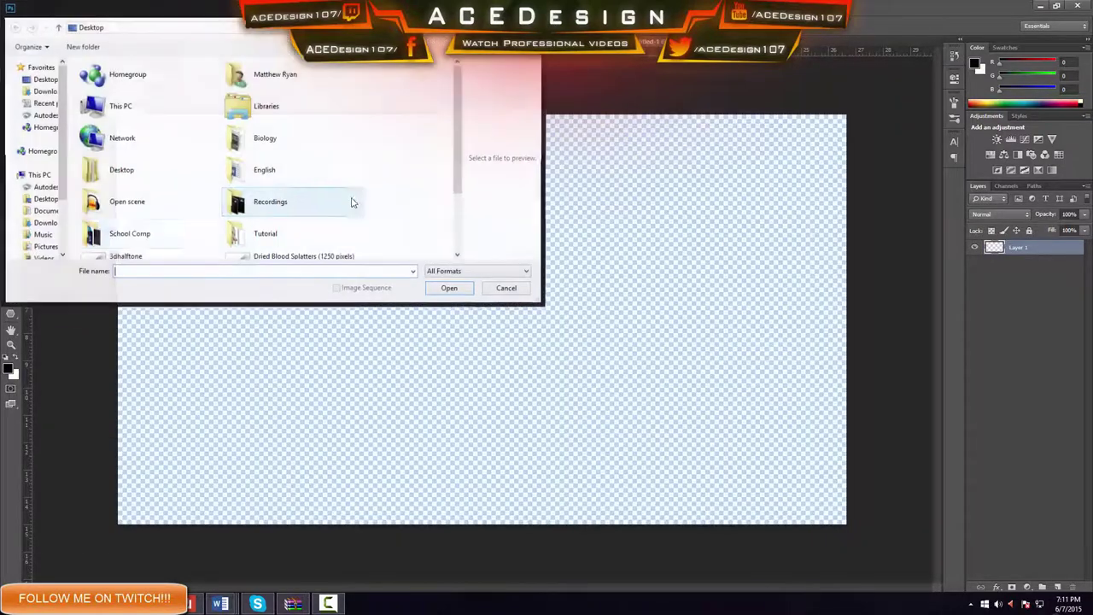
left_click(132, 242)
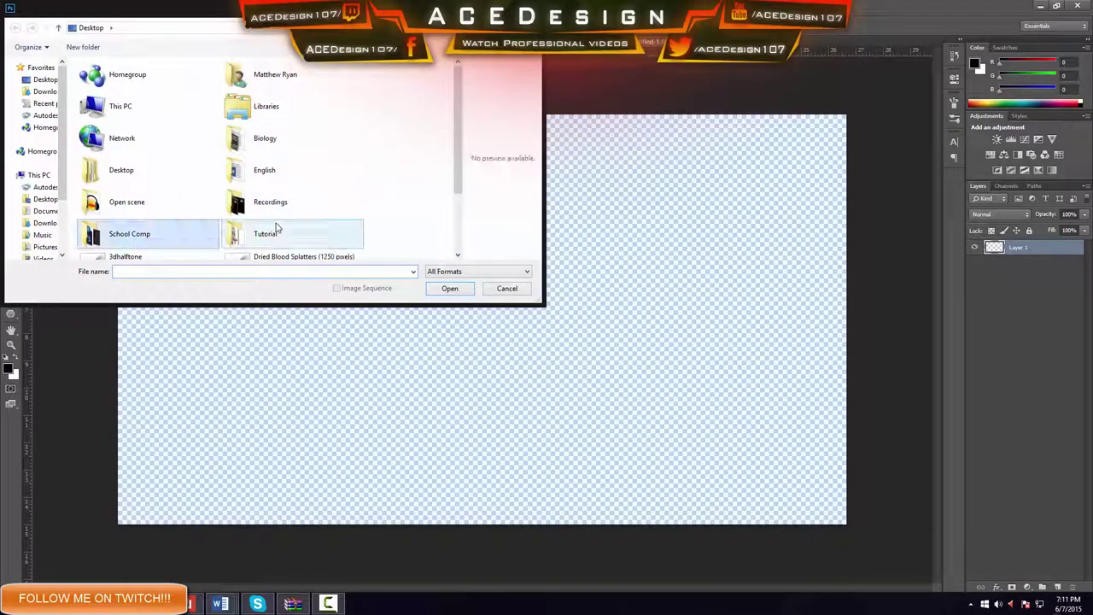
scroll(263, 226, "down", 1)
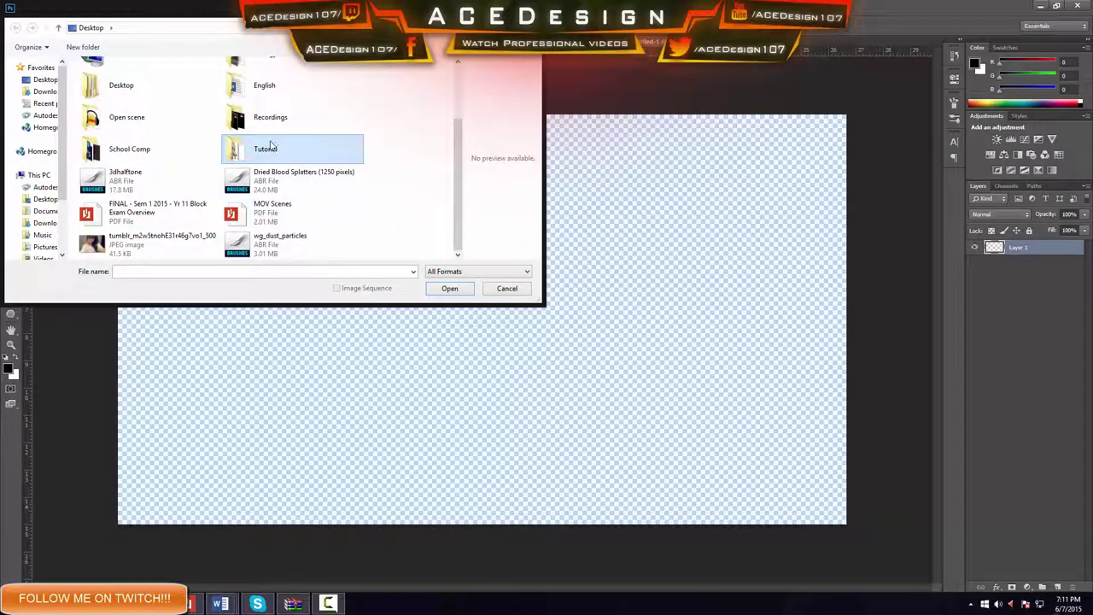
double_click(273, 147)
left_click(170, 101)
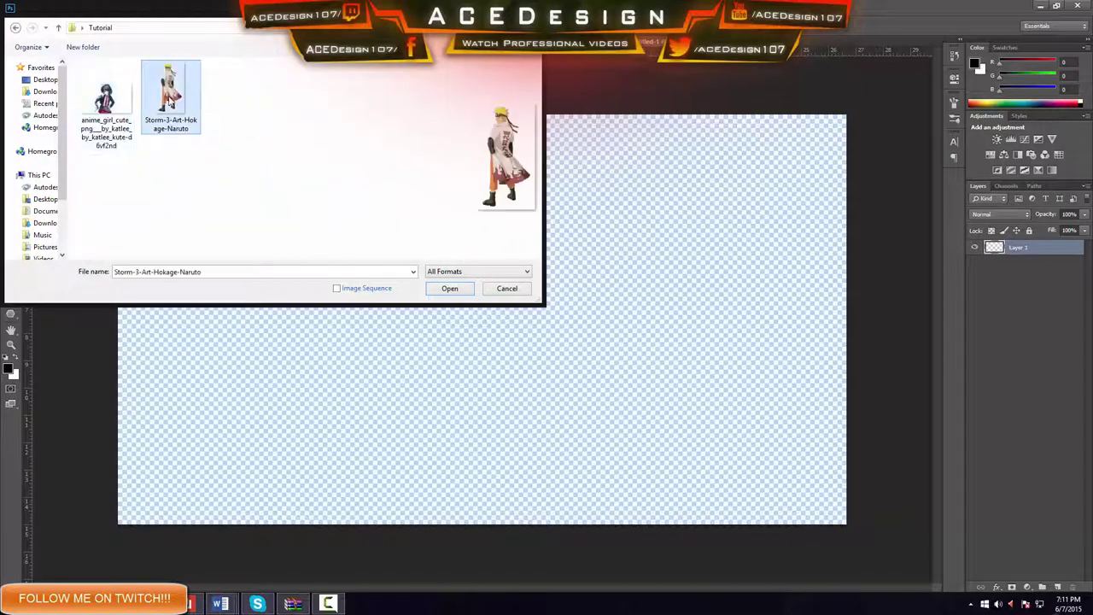
left_click(449, 287)
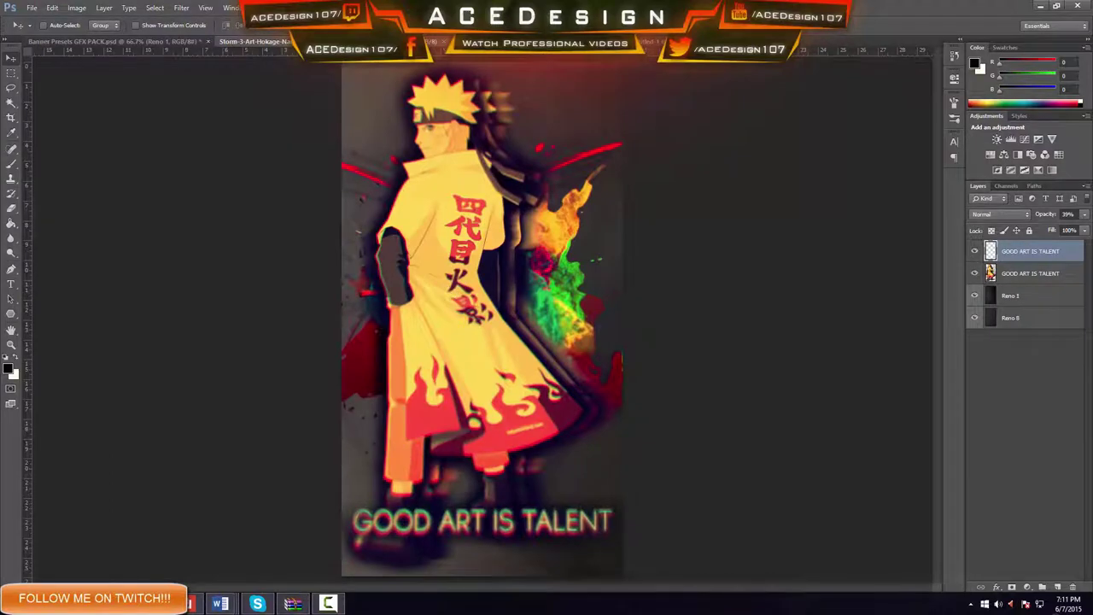
left_click(551, 41)
left_click(653, 42)
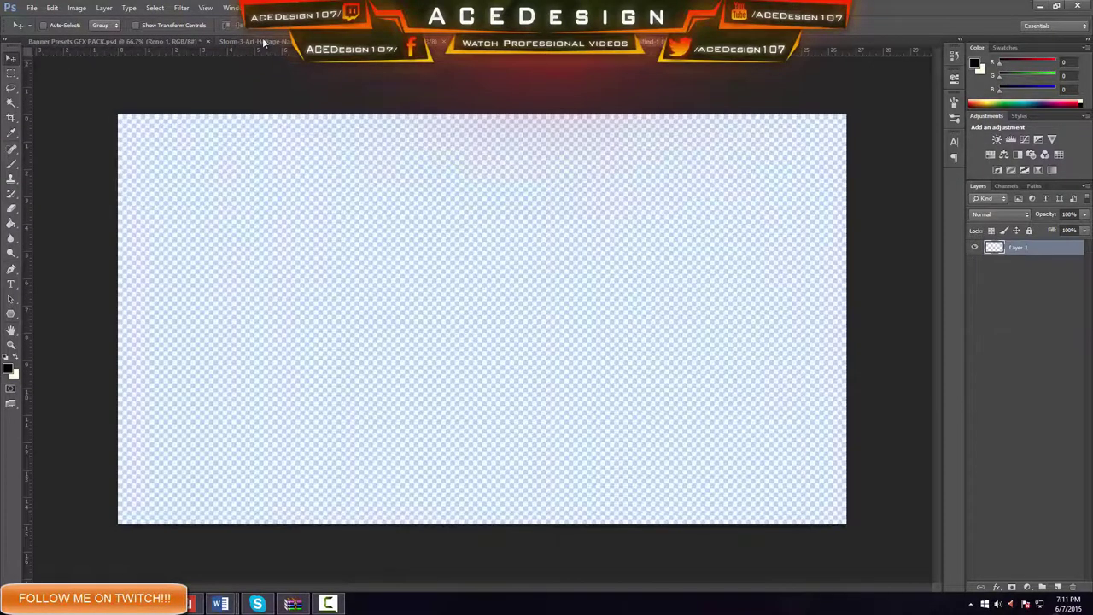
Step: Save the finished Naruto artwork as a Photoshop file named preview in the Tutorial folder and close it
left_click(264, 41)
key("ctrl+shift+s")
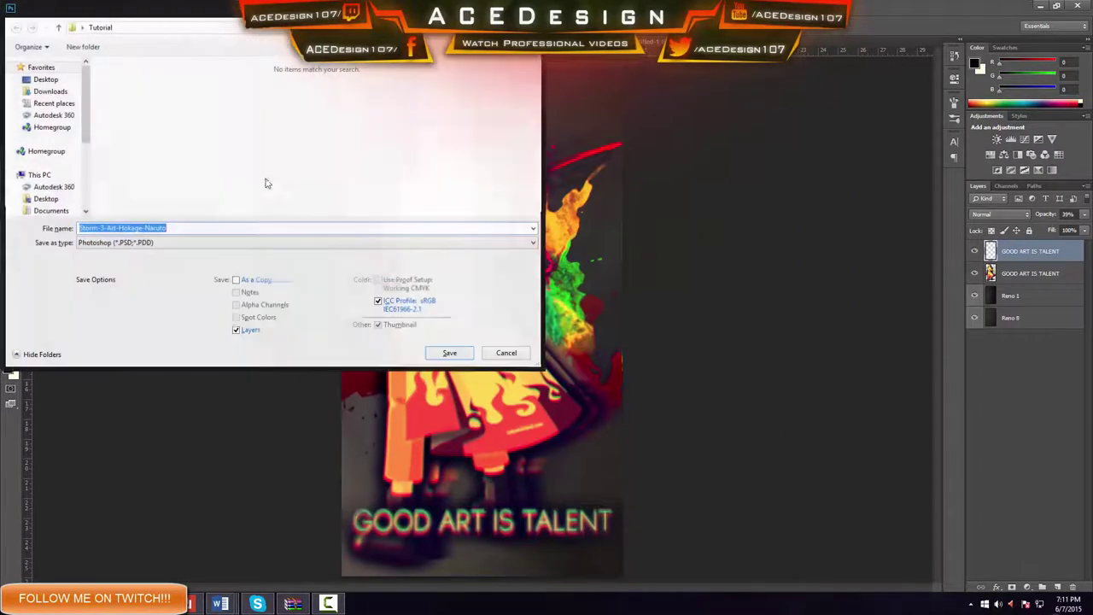
key("BackSpace")
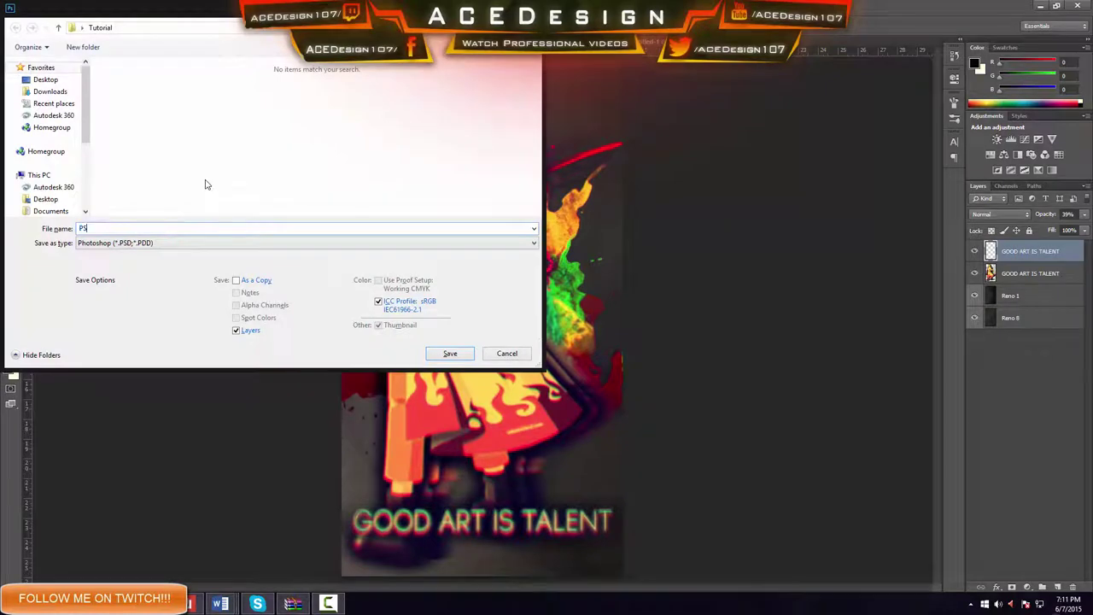
type("reno")
key("Return")
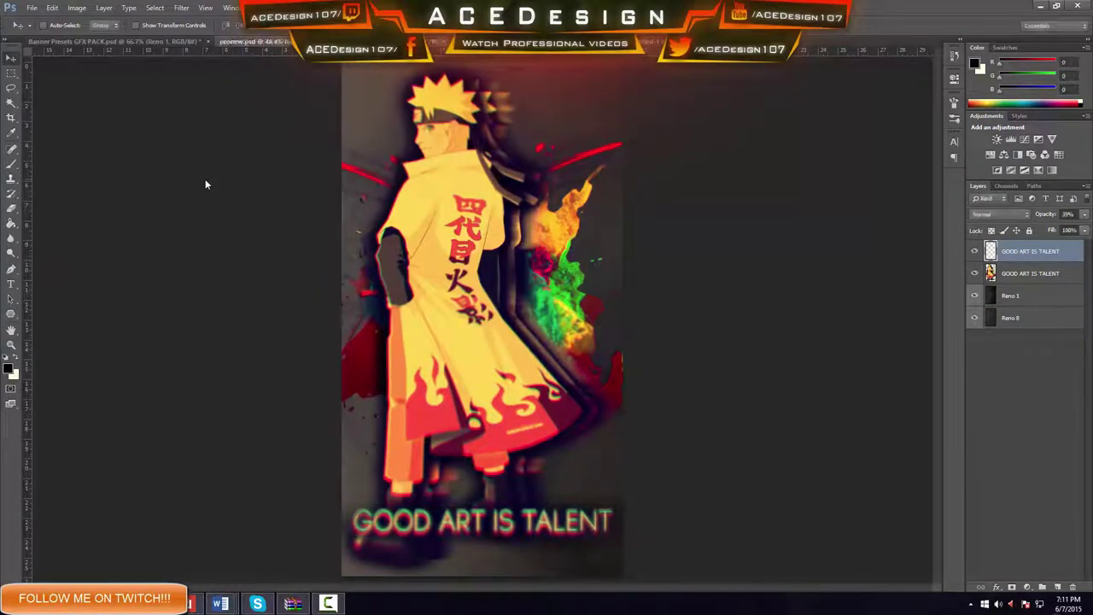
key("ctrl+w")
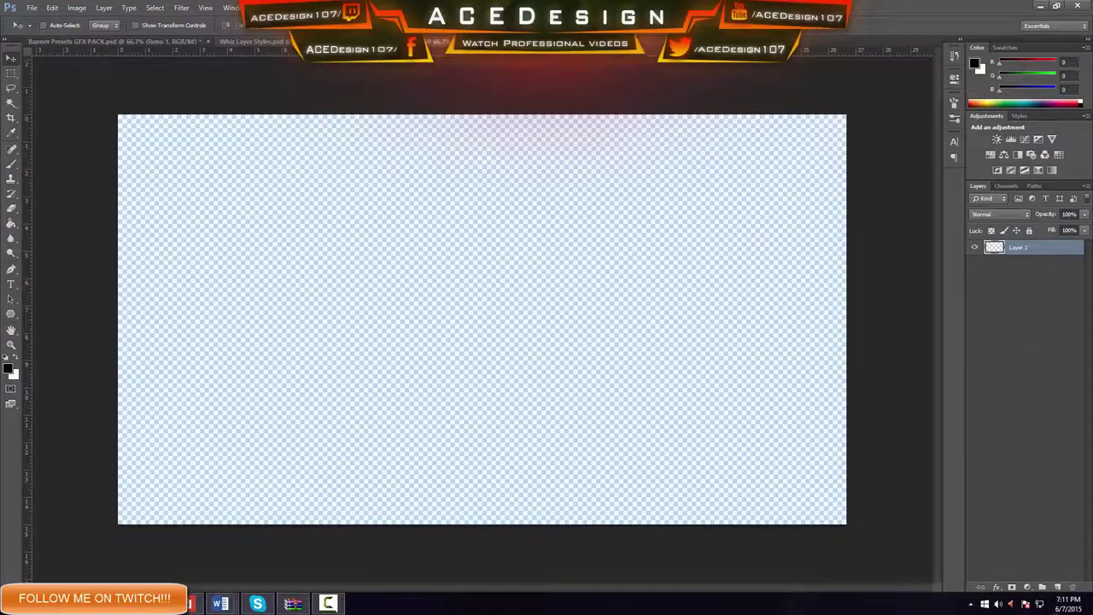
Step: Open the original Storm-3-Art-Hokage-Naruto render from the Tutorial folder
key("ctrl+o")
left_click(259, 103)
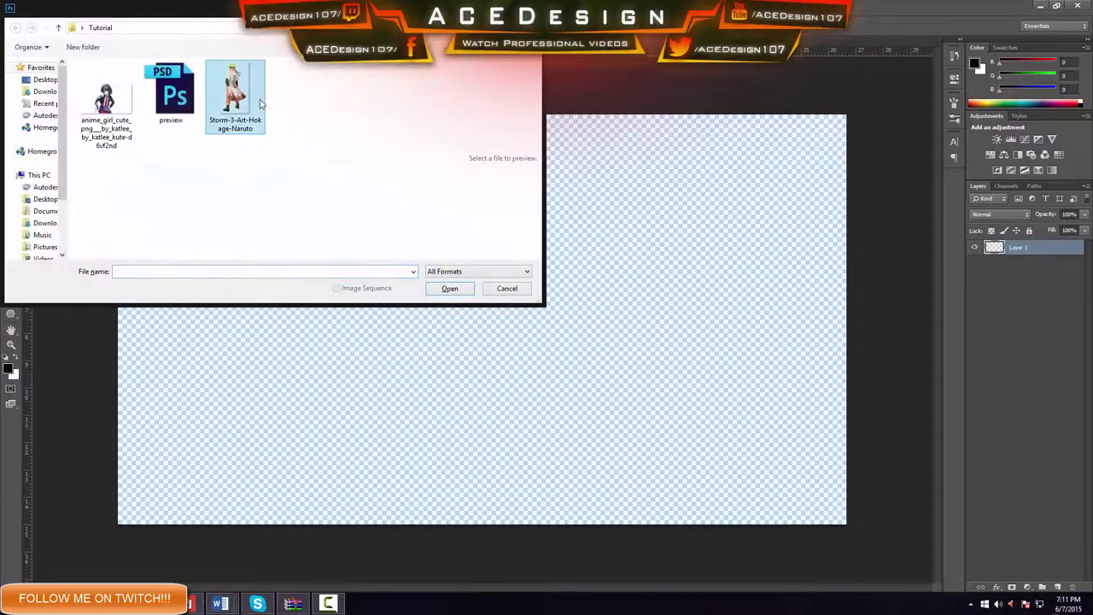
double_click(260, 103)
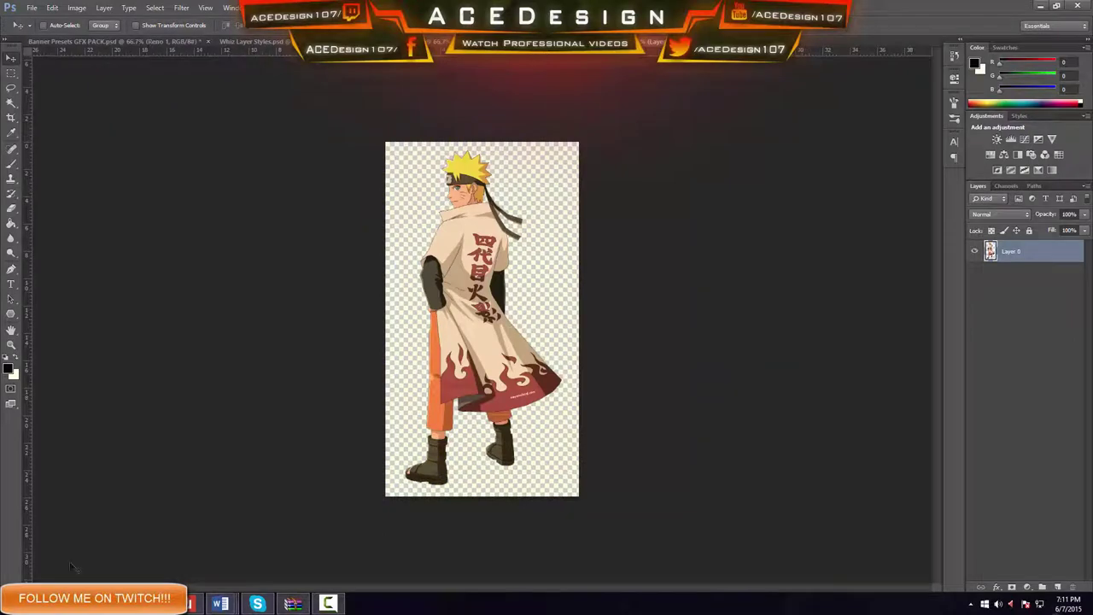
Step: Switch to the browser's anime png image results and search Google Images for "anime guy png"
mouse_move(189, 602)
left_click(320, 541)
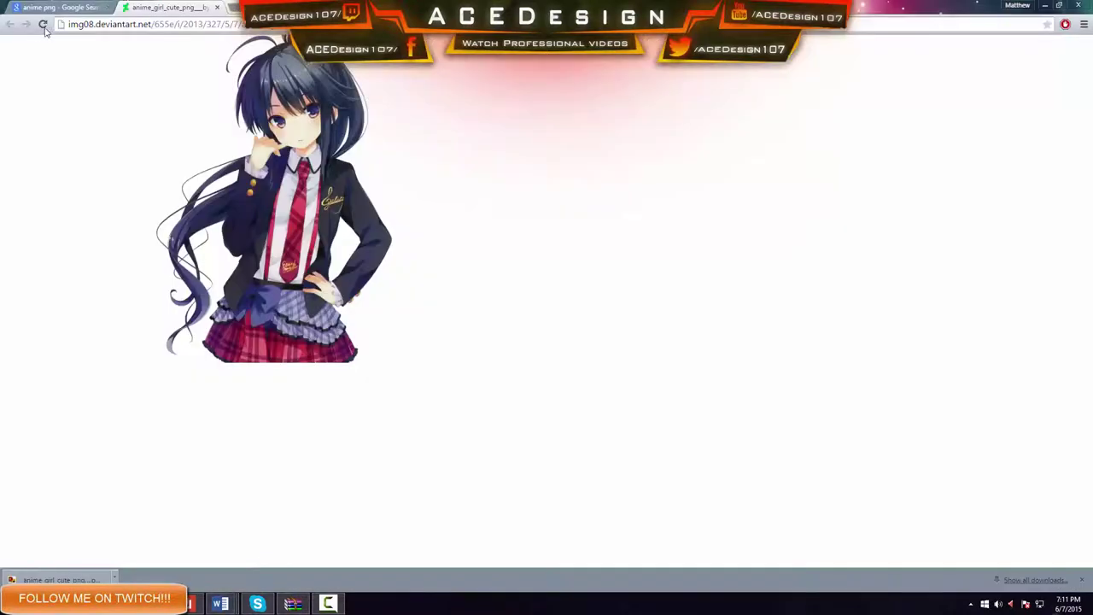
left_click(51, 7)
scroll(210, 183, "up", 2)
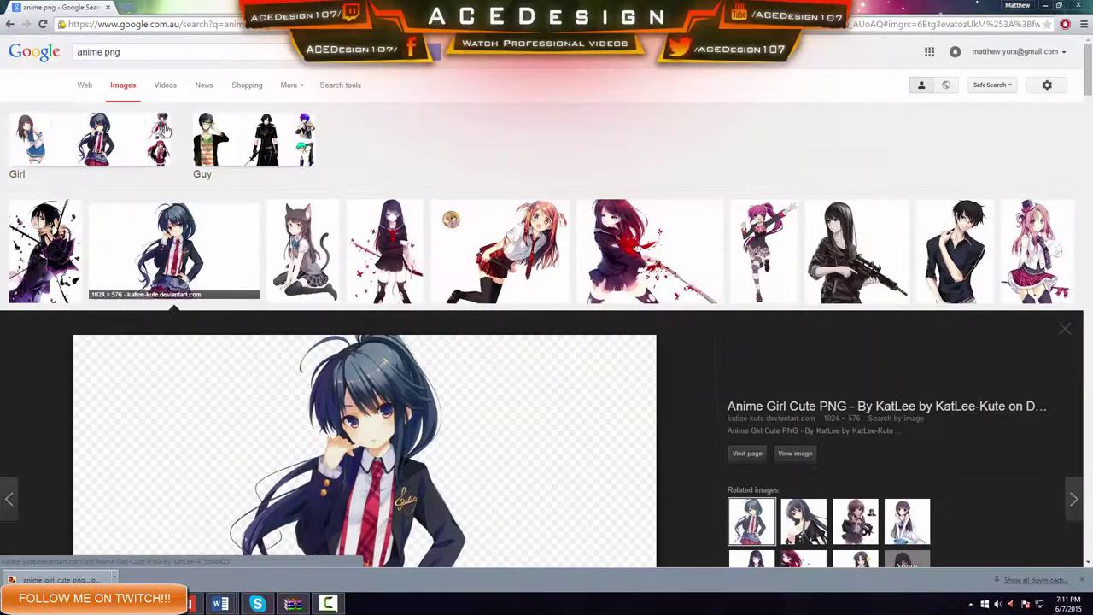
left_click_drag(159, 55, 26, 52)
left_click(400, 140)
left_click(256, 169)
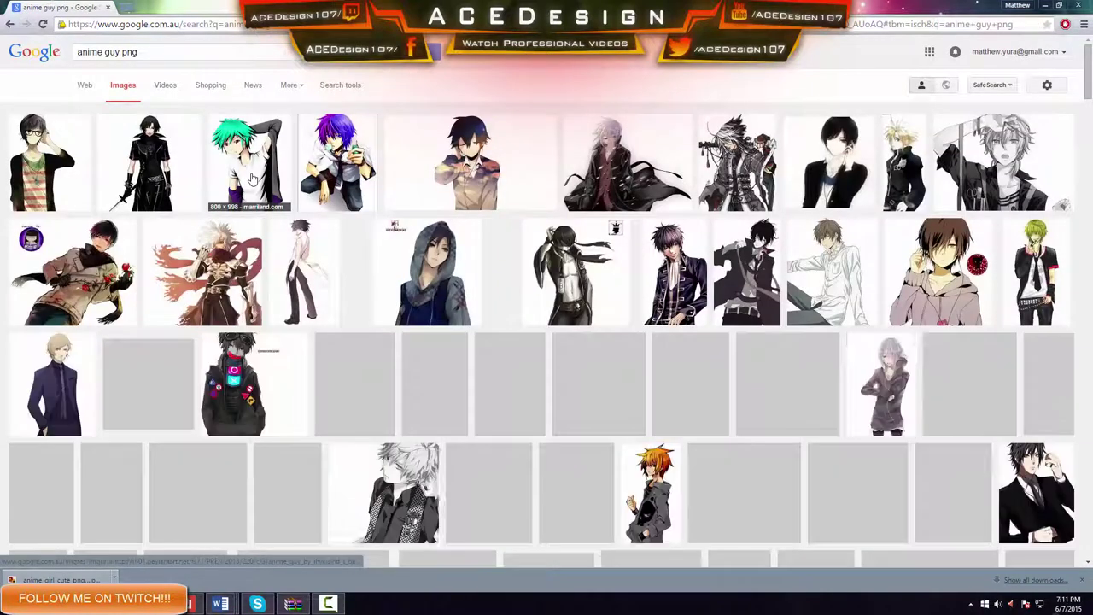
Step: Browse the anime guy image results and preview the render of the black-coated guy with a sword
scroll(251, 178, "down", 2)
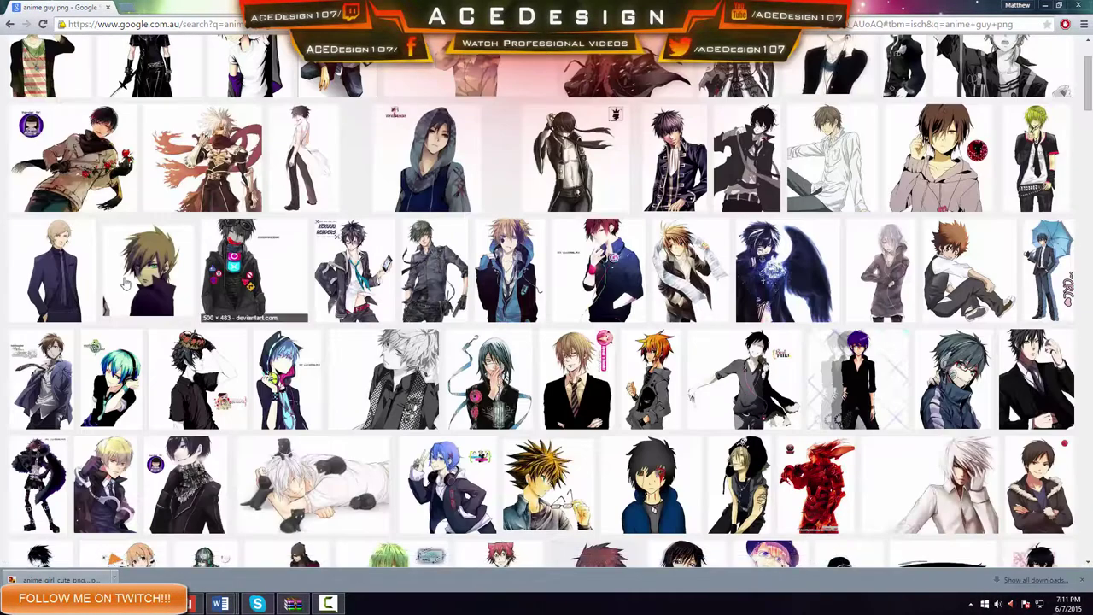
scroll(85, 264, "up", 2)
left_click(130, 132)
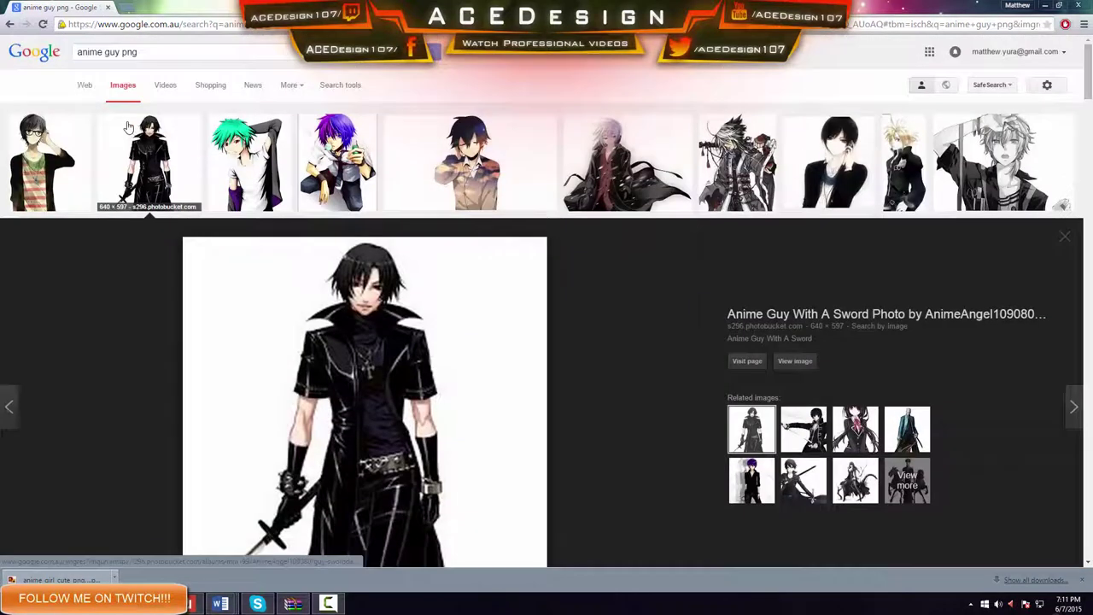
scroll(566, 318, "down", 3)
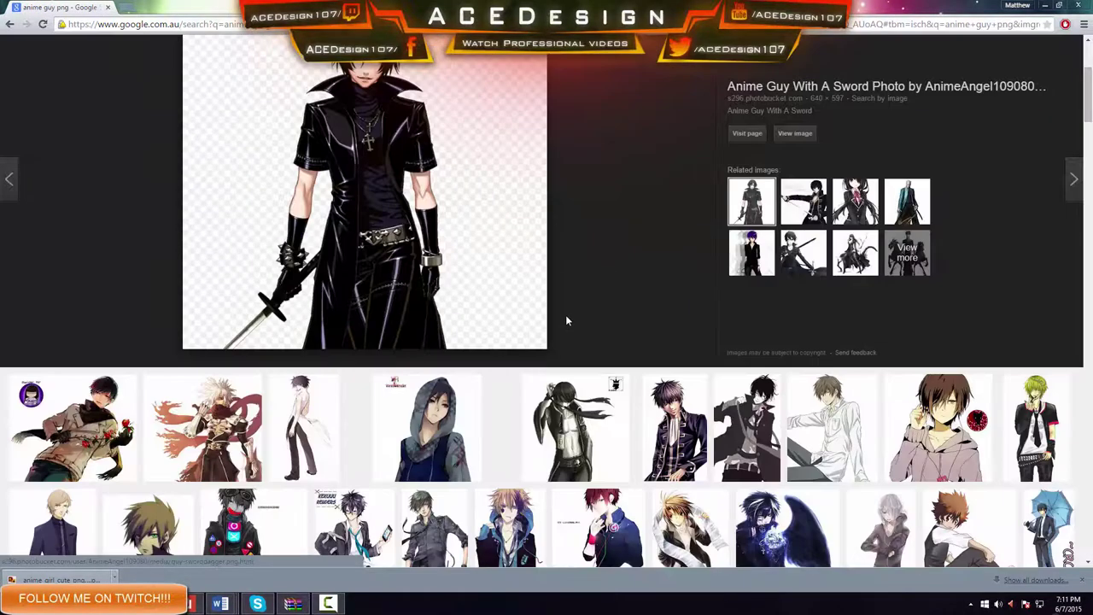
scroll(564, 312, "up", 3)
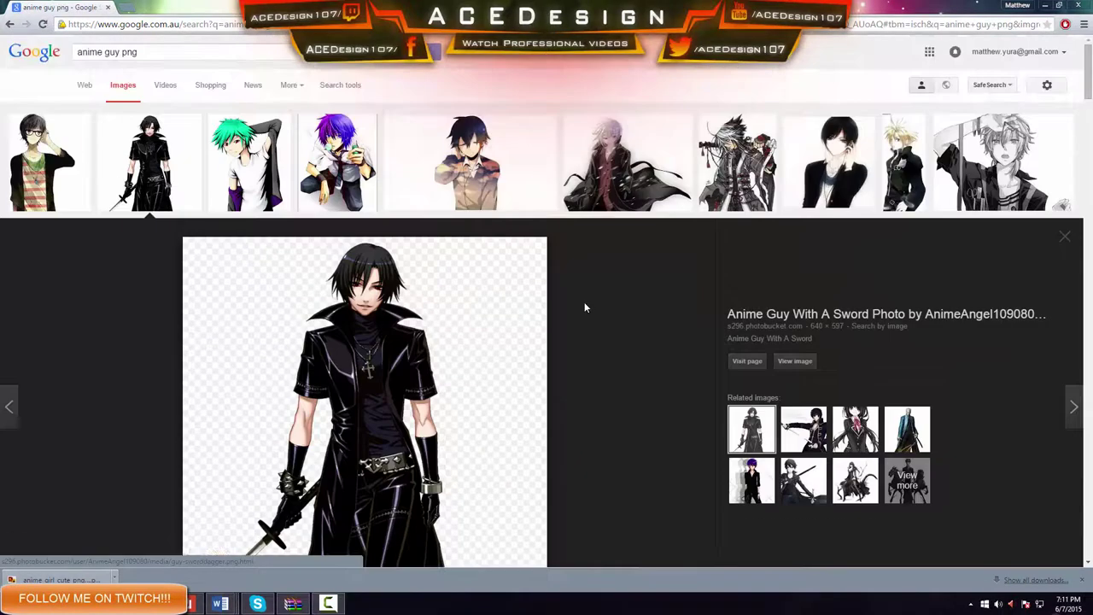
Step: Switch back to Photoshop and copy the Naruto render onto its own layer in the blank 1920 x 1080 document
left_click(1047, 5)
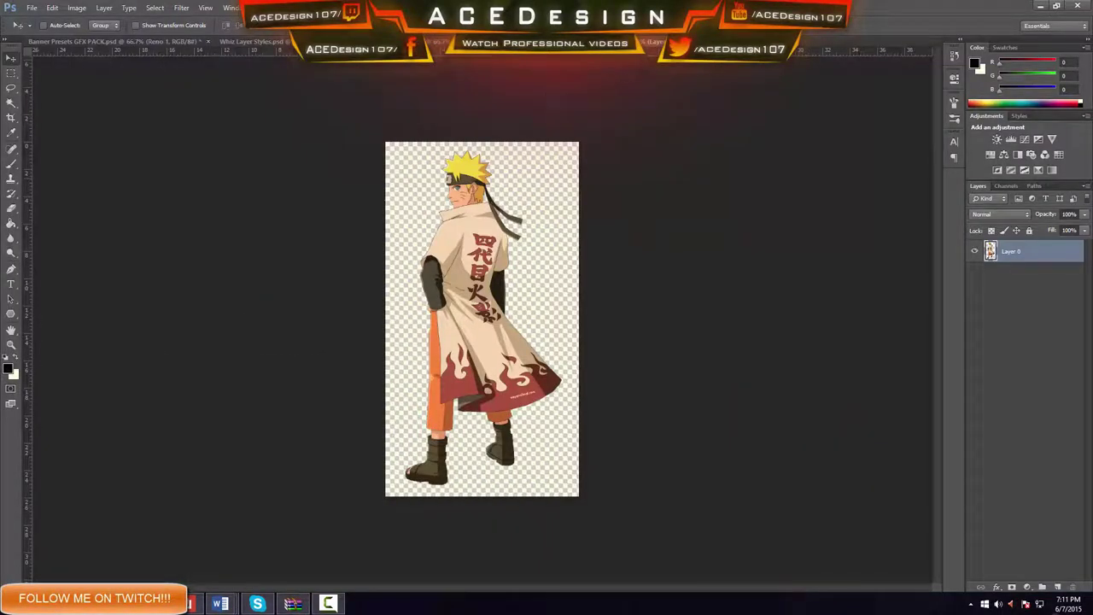
left_click_drag(467, 245, 562, 107)
left_click(587, 263)
left_click_drag(448, 303, 239, 89)
left_click_drag(463, 284, 525, 364)
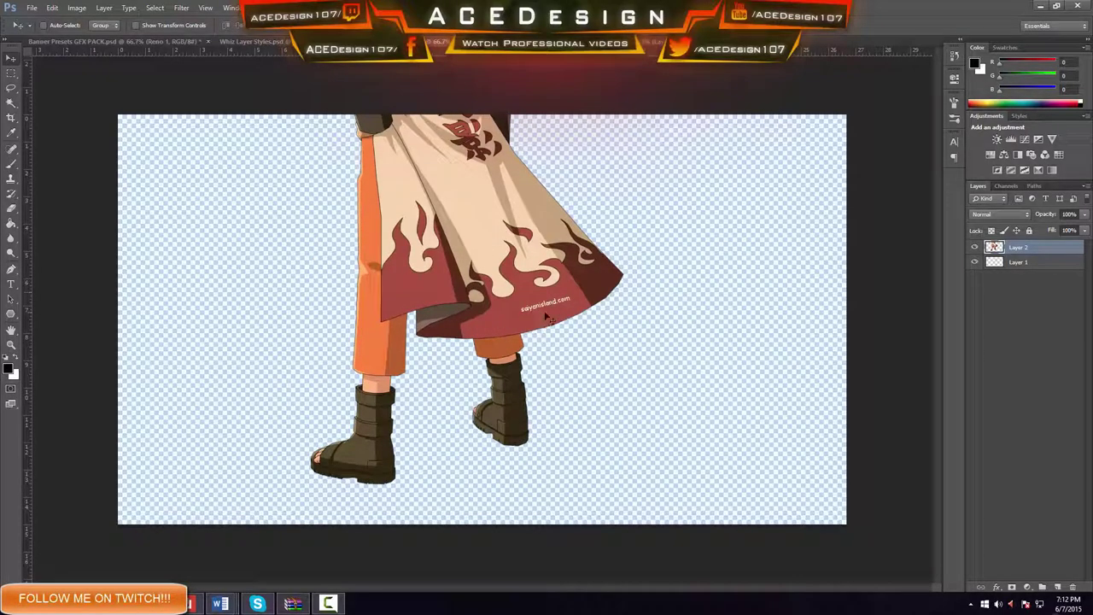
Step: Set the foreground colour to #aa4f3e by sampling the red hem of Naruto's coat
left_click(9, 368)
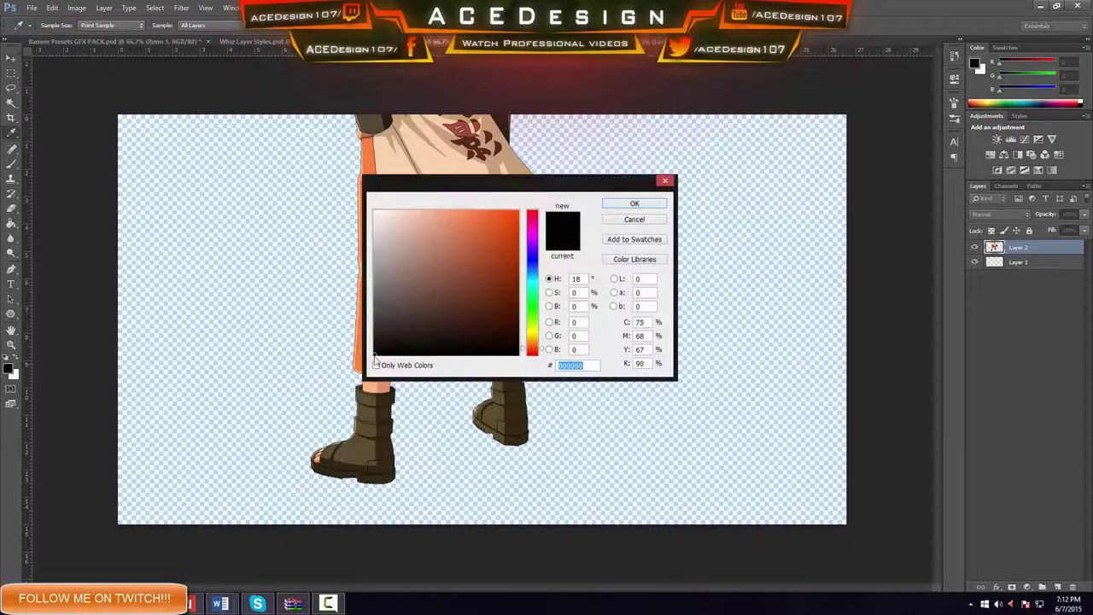
left_click(502, 163)
left_click_drag(485, 196, 48, 120)
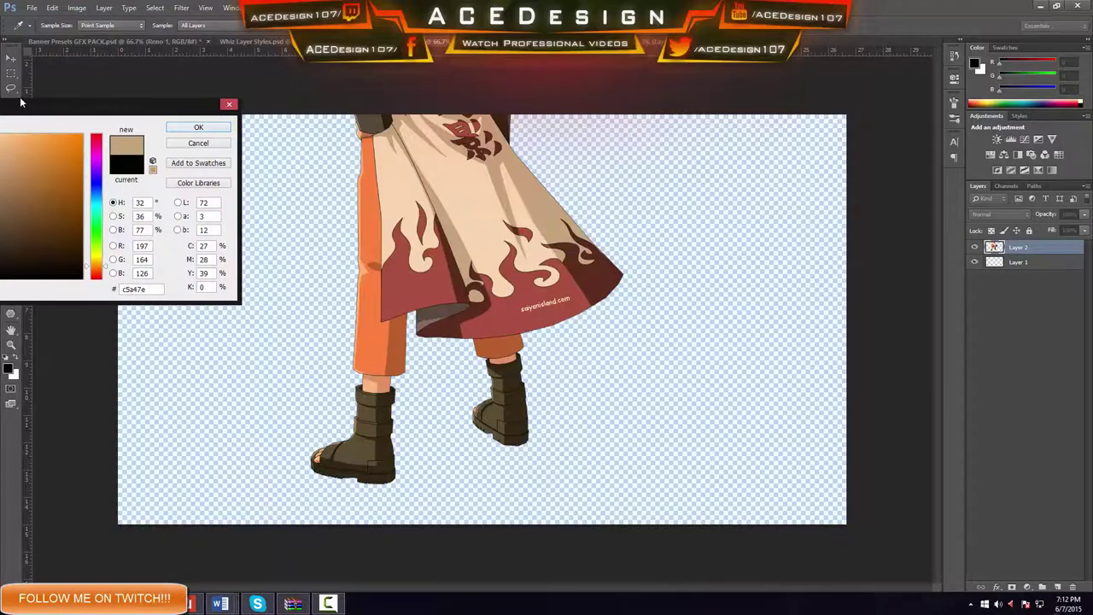
left_click(485, 320)
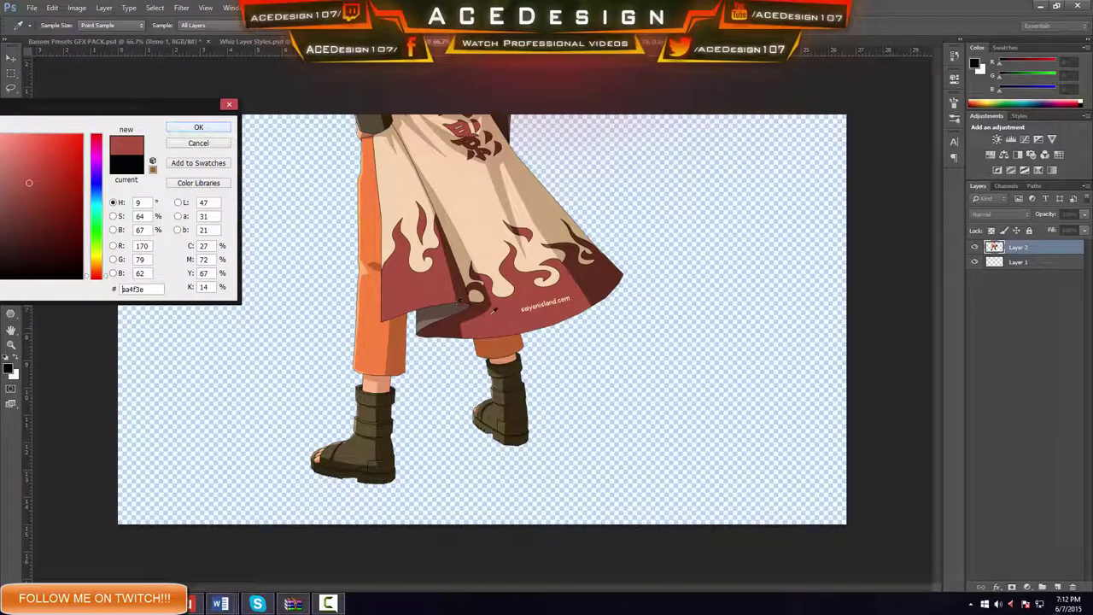
left_click(200, 127)
Step: Try to cover the saiyanisland.com watermark on the coat hem by turning a Pen outline into a selection and filling it with the Paint Bucket
key("p")
left_click(570, 298)
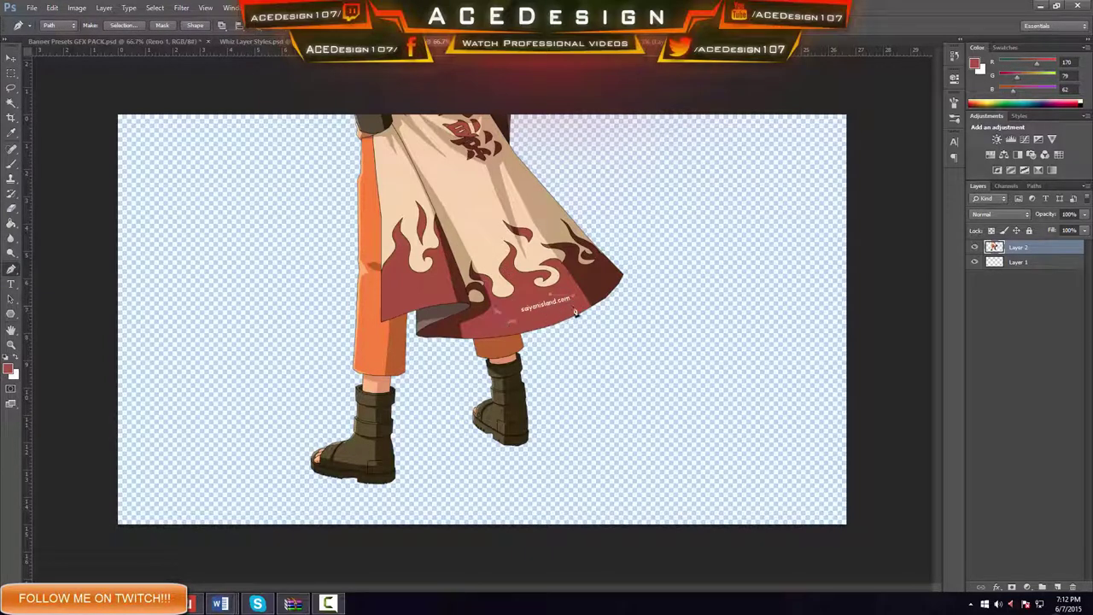
right_click(542, 306)
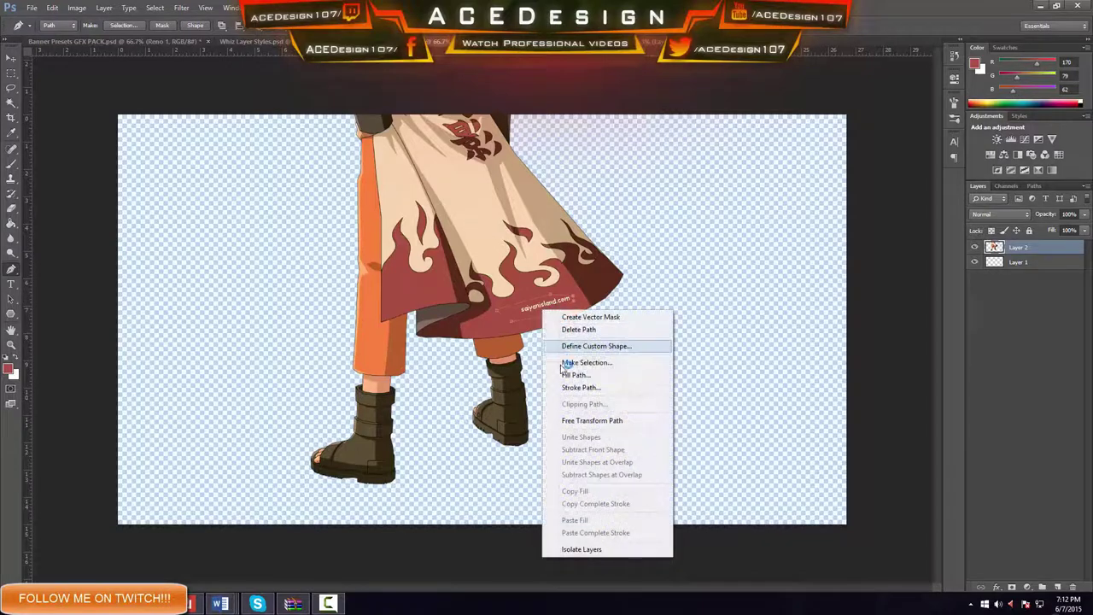
key("Escape")
key("i")
key("g")
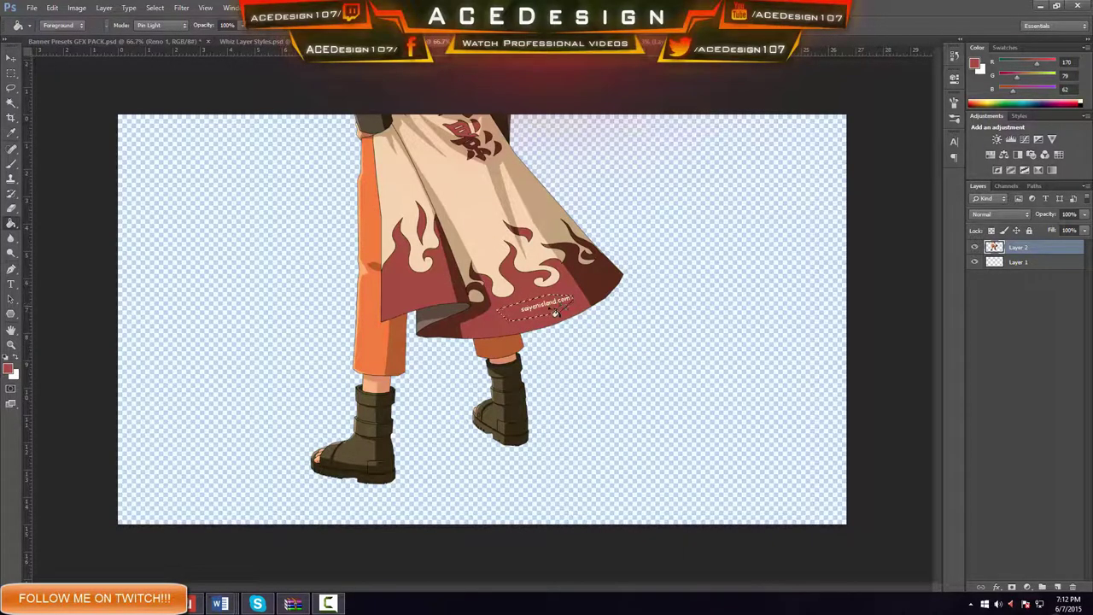
left_click(550, 312)
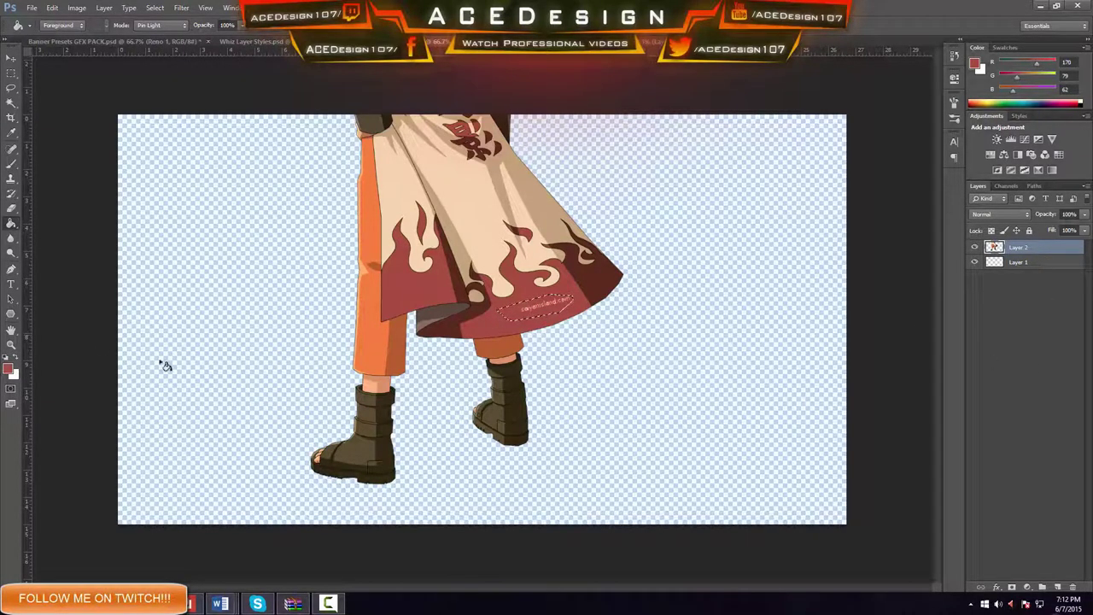
left_click(532, 313)
right_click(533, 313, "shift")
key("Escape")
key("ctrl+d")
Step: Outline the saiyanisland.com watermark on the coat hem with the Pen tool, fill the path with the red foreground colour and clear the path
key("p")
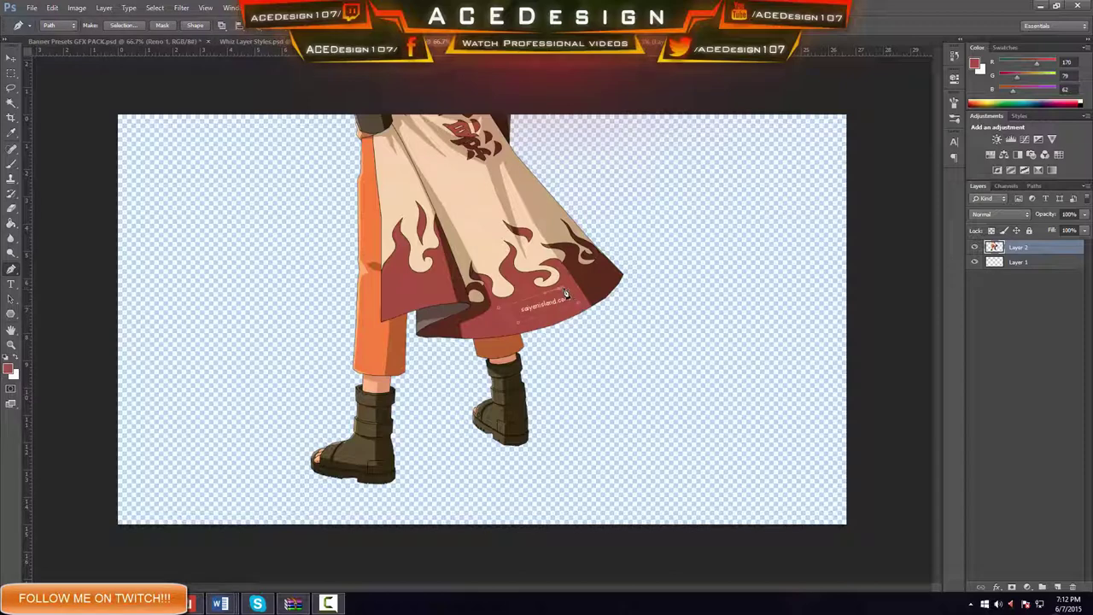
right_click(556, 299)
left_click(584, 367)
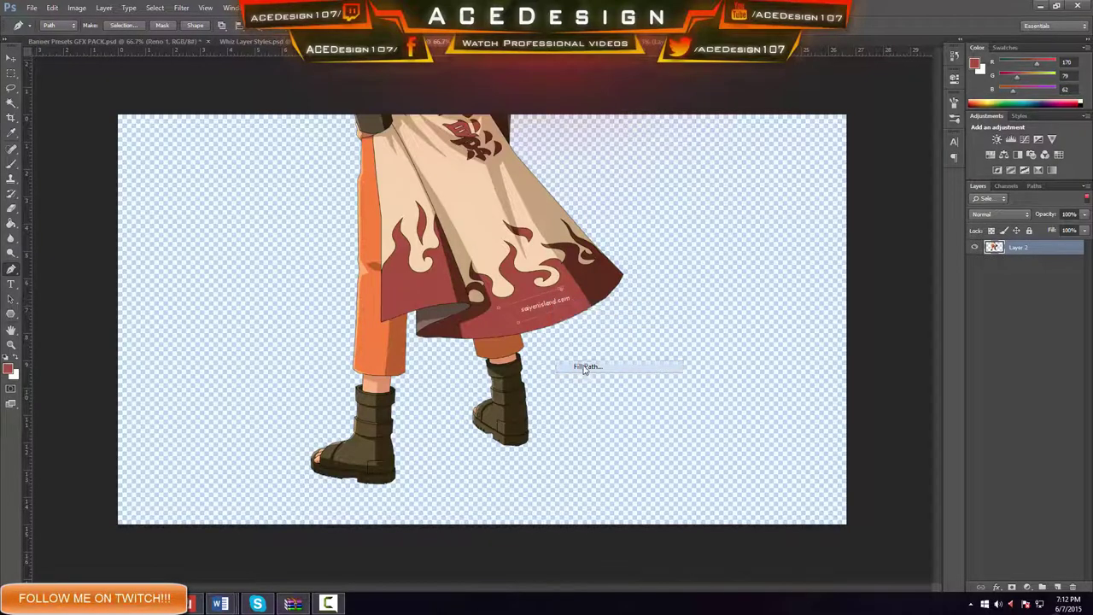
left_click(607, 163)
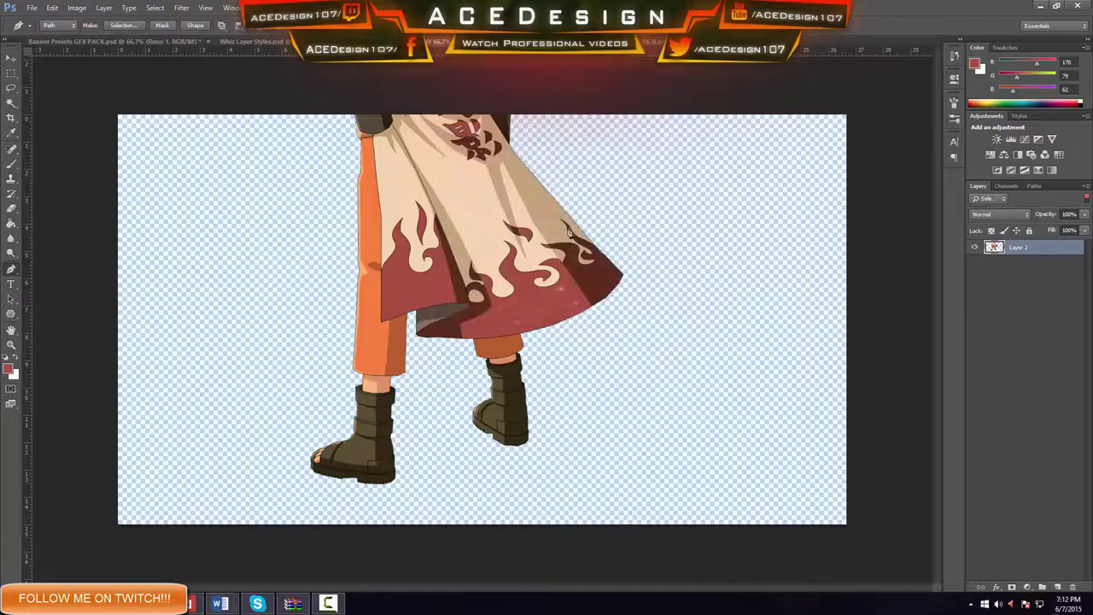
key("Return")
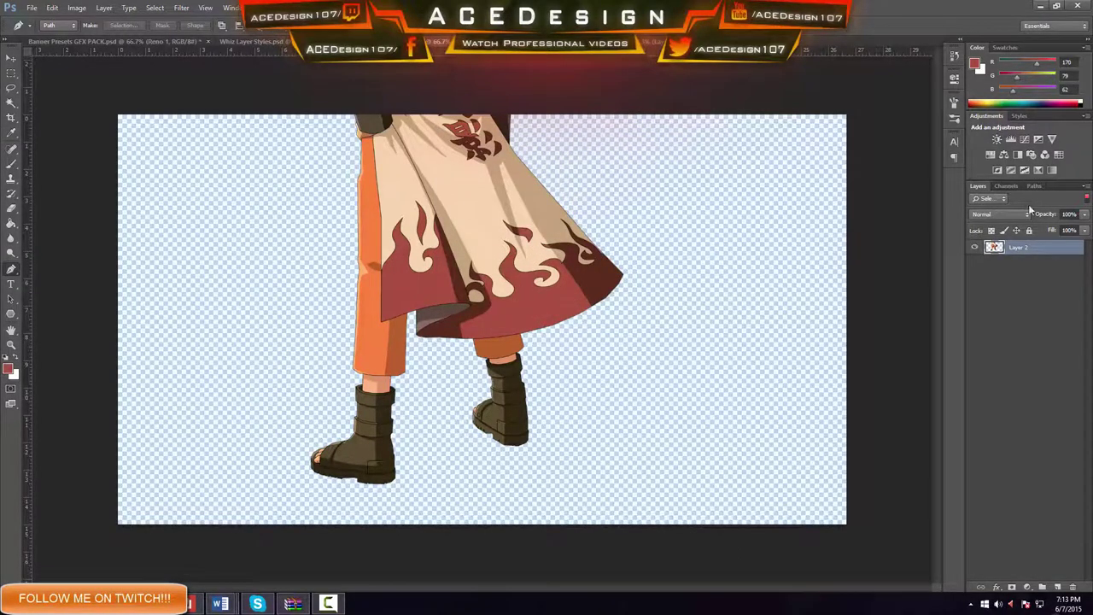
Step: Scale the Naruto layer down to about 53.6% and move it so the whole figure fits inside the canvas
key("ctrl+t")
left_click_drag(622, 483, 478, 174)
left_click_drag(419, 102, 501, 407)
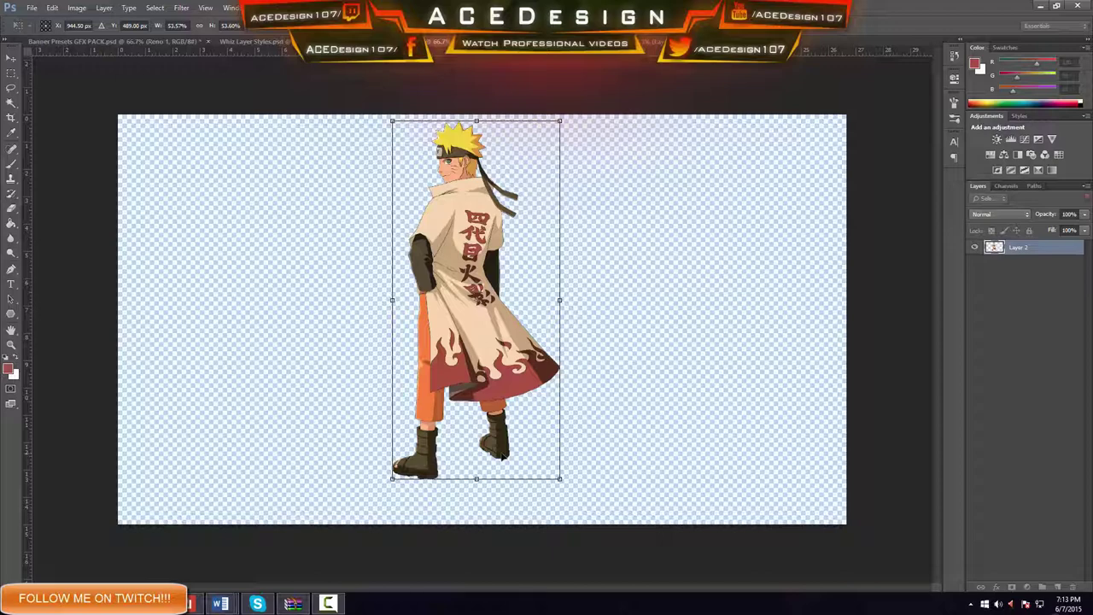
key("Return")
Step: Centre the figure horizontally and vertically on the canvas, using the whole canvas as the alignment selection
key("p")
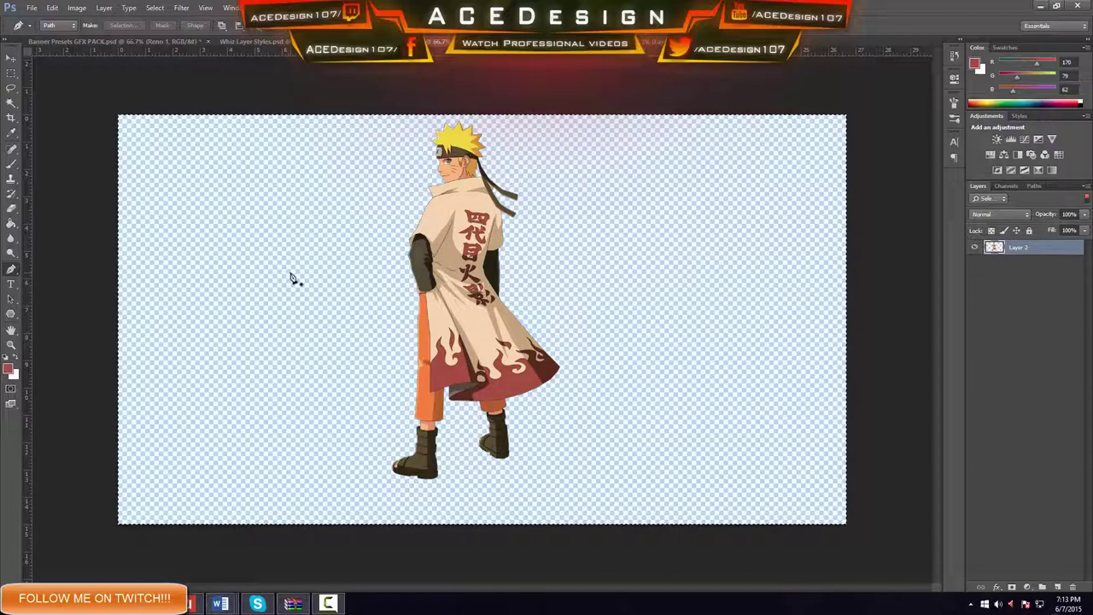
key("v")
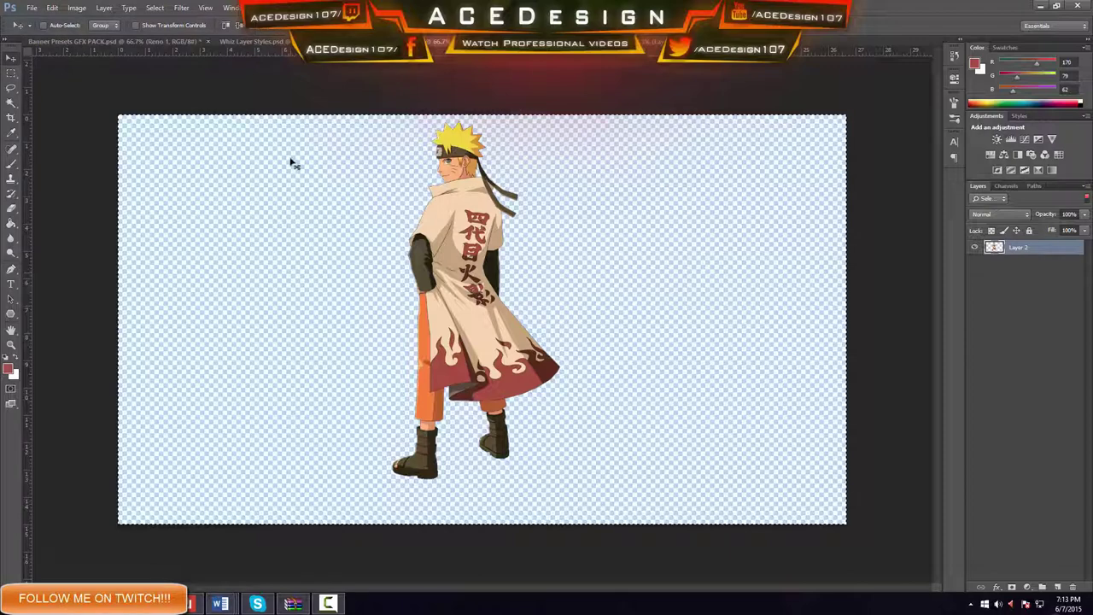
left_click(240, 27)
left_click(299, 25)
left_click(286, 26)
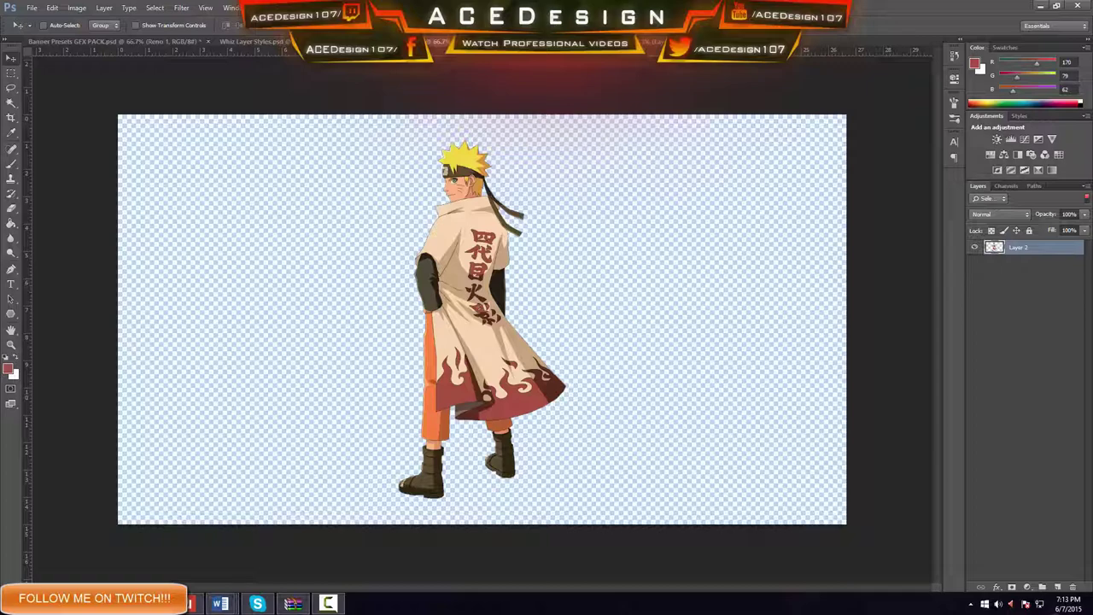
Step: Shrink the figure further with Free Transform, then centre it on the full canvas again
key("ctrl+t")
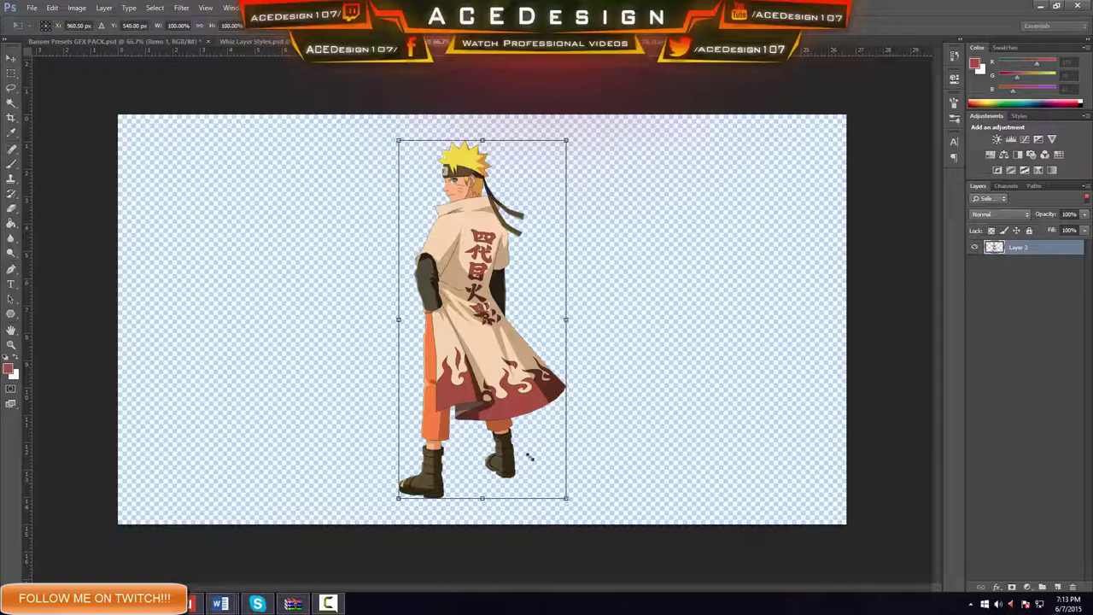
left_click_drag(551, 483, 515, 425)
key("Return")
key("ctrl+0")
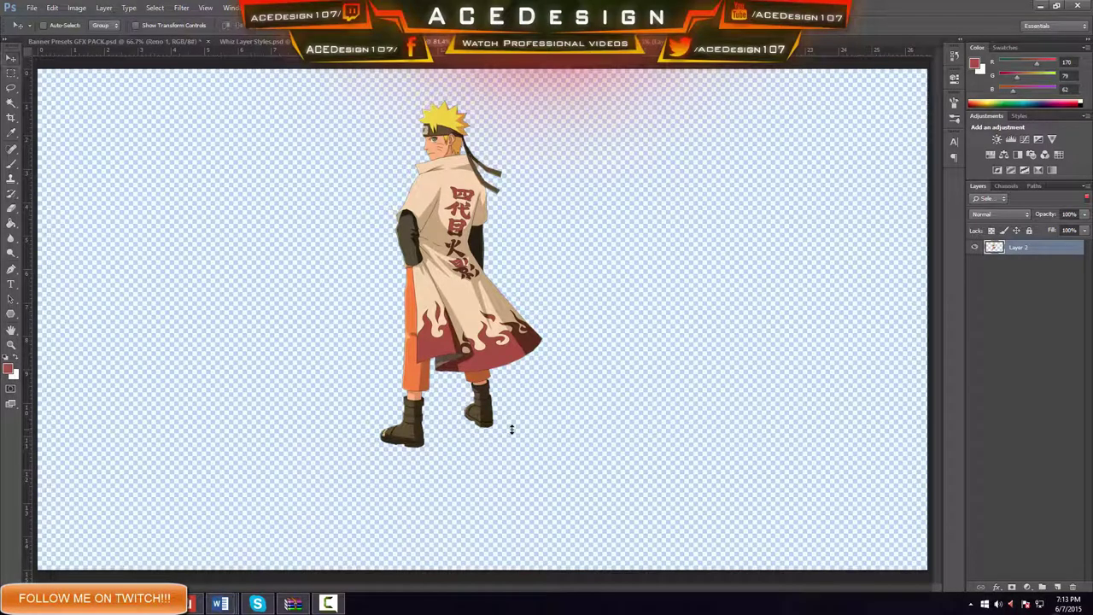
key("ctrl+t")
key("Return")
key("ctrl+a")
left_click(240, 25)
key("shift+Right")
key("shift+Right")
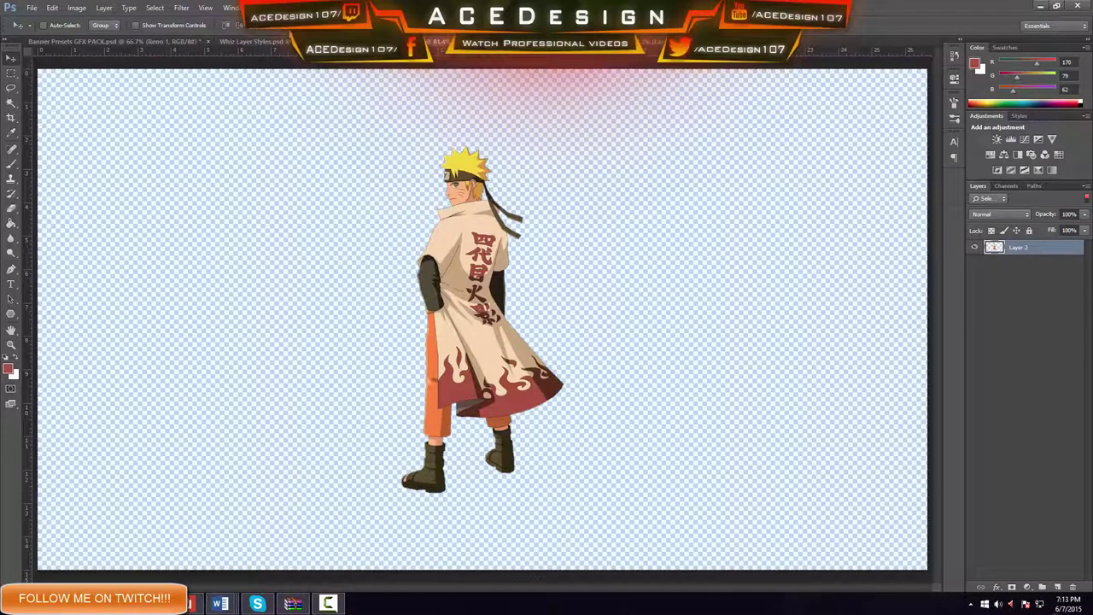
Step: Enlarge the figure to 133.33% so it nearly fills the canvas height, and centre it on the canvas
key("ctrl+t")
left_click_drag(564, 491, 586, 543)
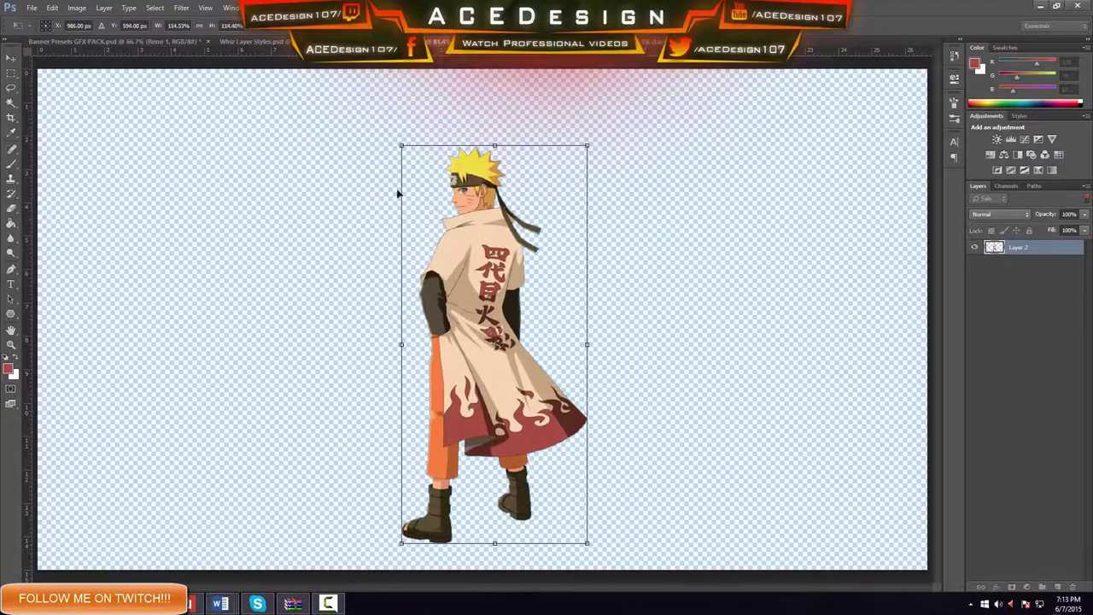
left_click_drag(401, 146, 369, 80)
key("Return")
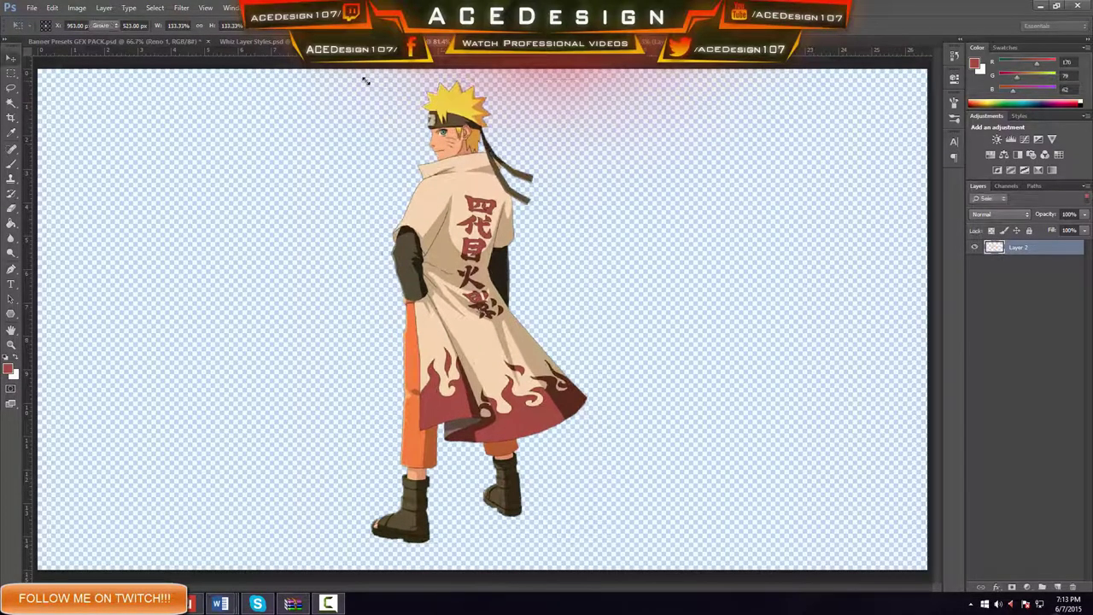
key("ctrl+a")
left_click(239, 25)
key("shift+Right")
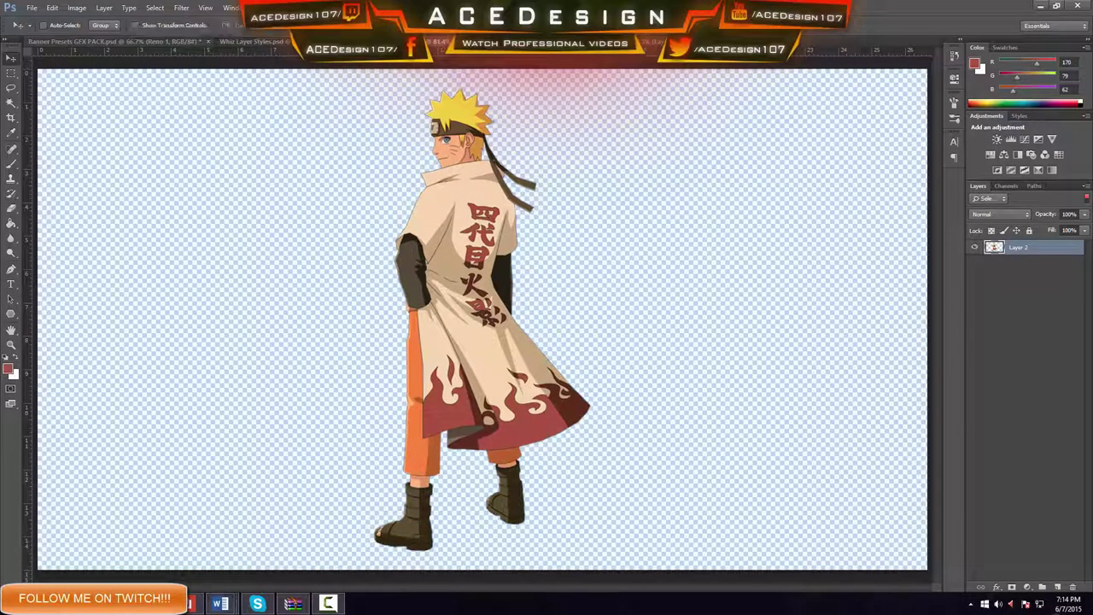
Step: Switch to the browser and review the reference picture plus the Free Dust Particle and Dried Blood Splatters Photoshop brush pages
mouse_move(195, 602)
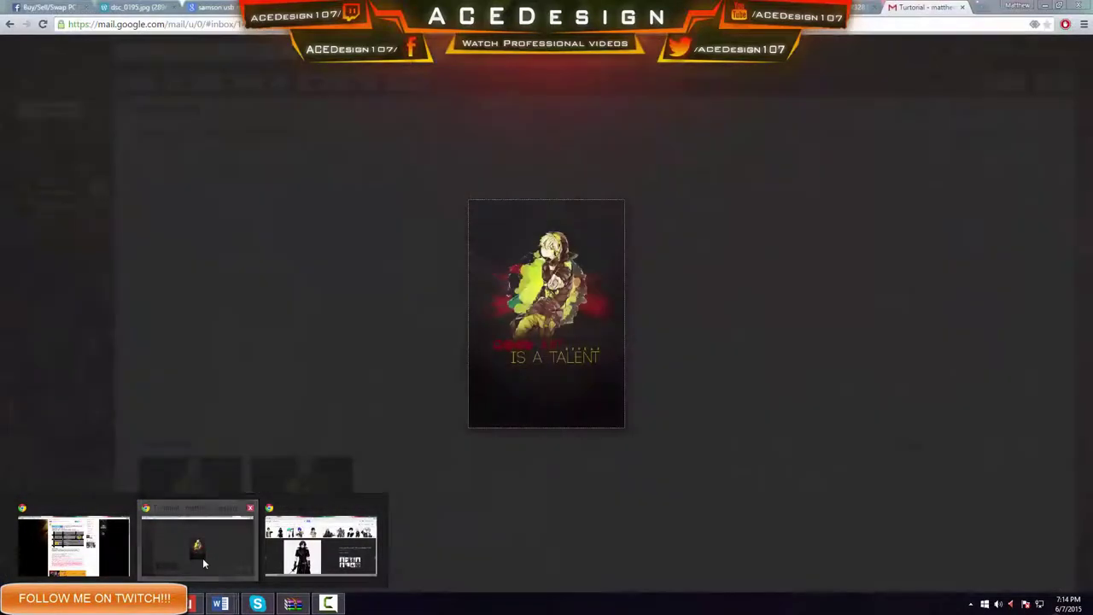
left_click(203, 558)
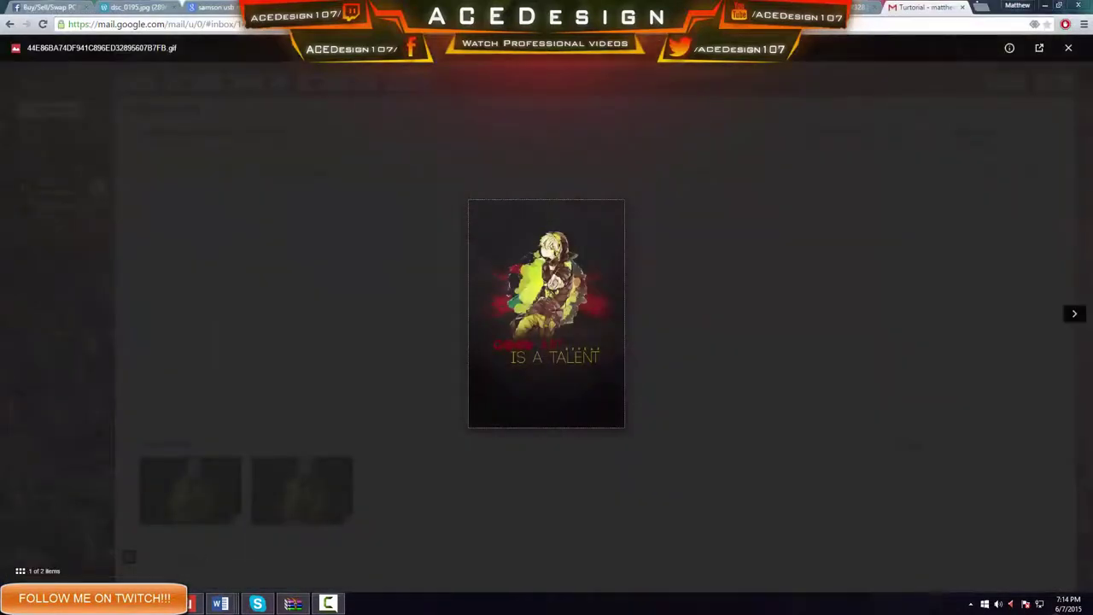
left_click(755, 7)
left_click(670, 7)
left_click(756, 6)
left_click(670, 7)
key("ctrl+Tab")
key("ctrl+shift+Tab")
key("ctrl+Tab")
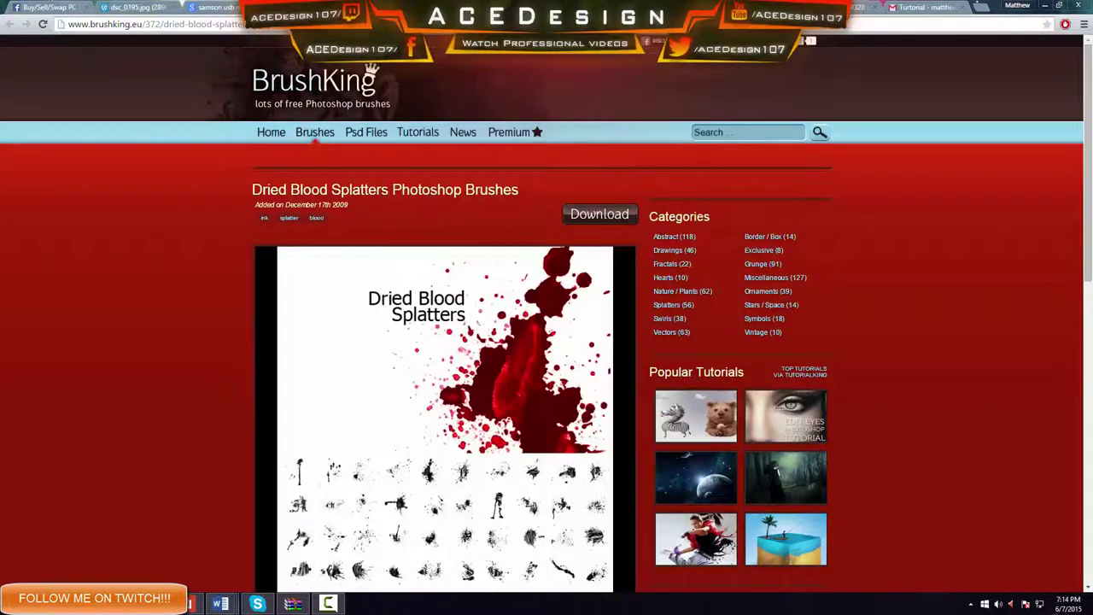
key("ctrl+shift+Tab")
key("ctrl+Tab")
key("ctrl+shift+Tab")
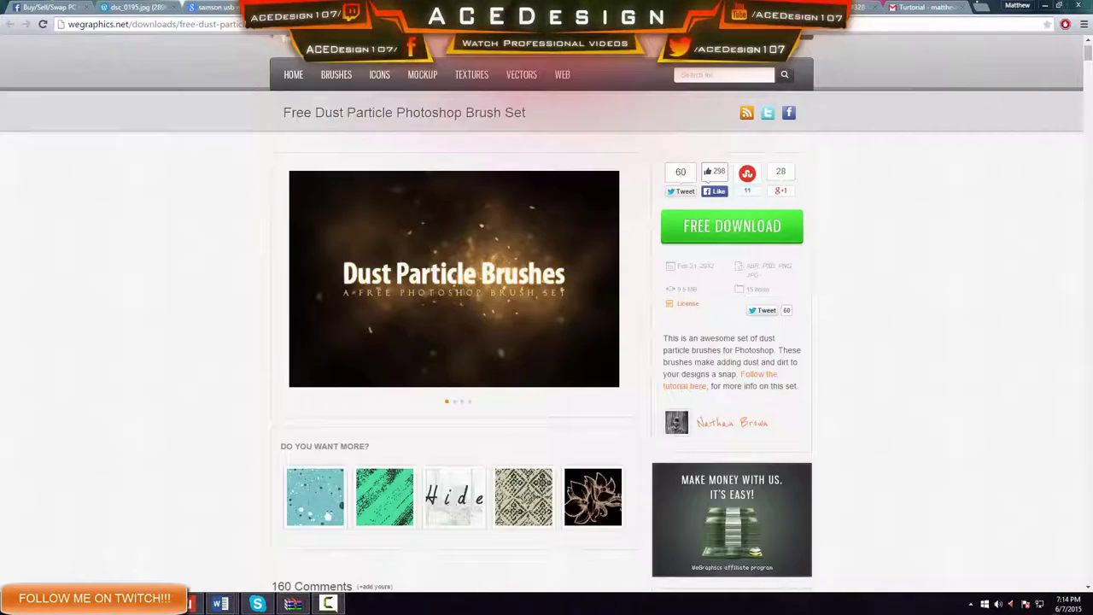
key("ctrl+Tab")
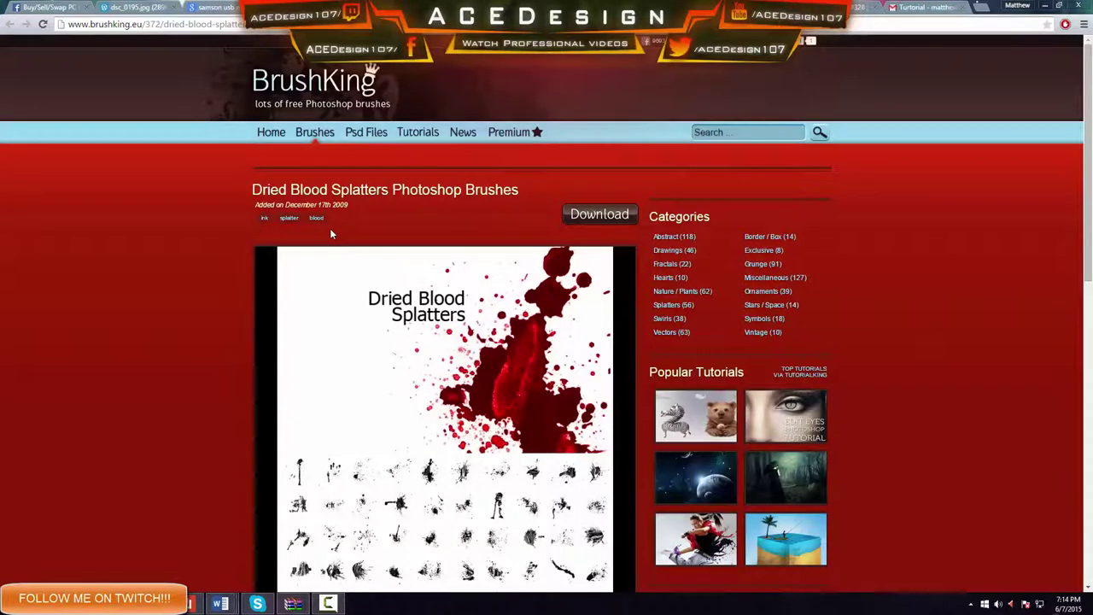
scroll(413, 363, "down", 2)
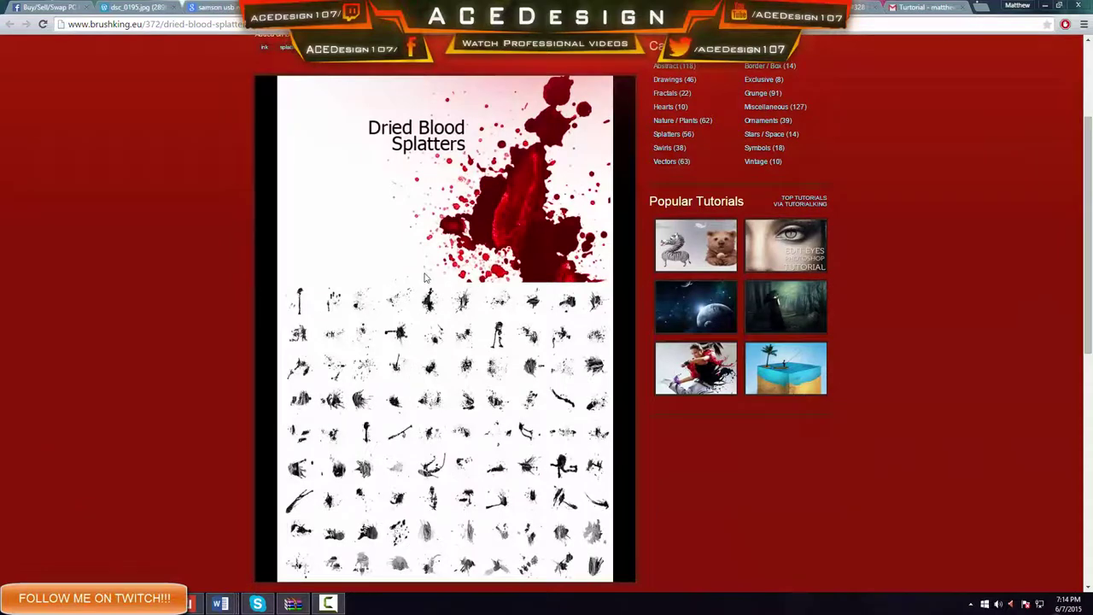
scroll(425, 287, "up", 2)
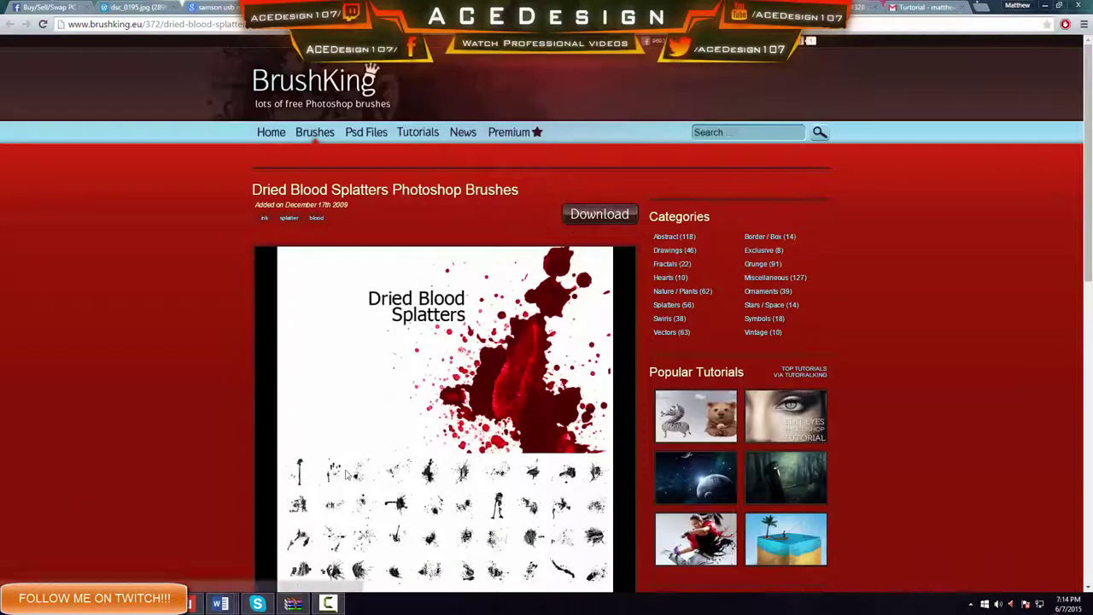
Step: Switch to wg_dust_particles.zip in WinRAR, show the extraction options for wg_dust_particles.abr with the Desktop as destination, and cancel them
left_click(293, 604)
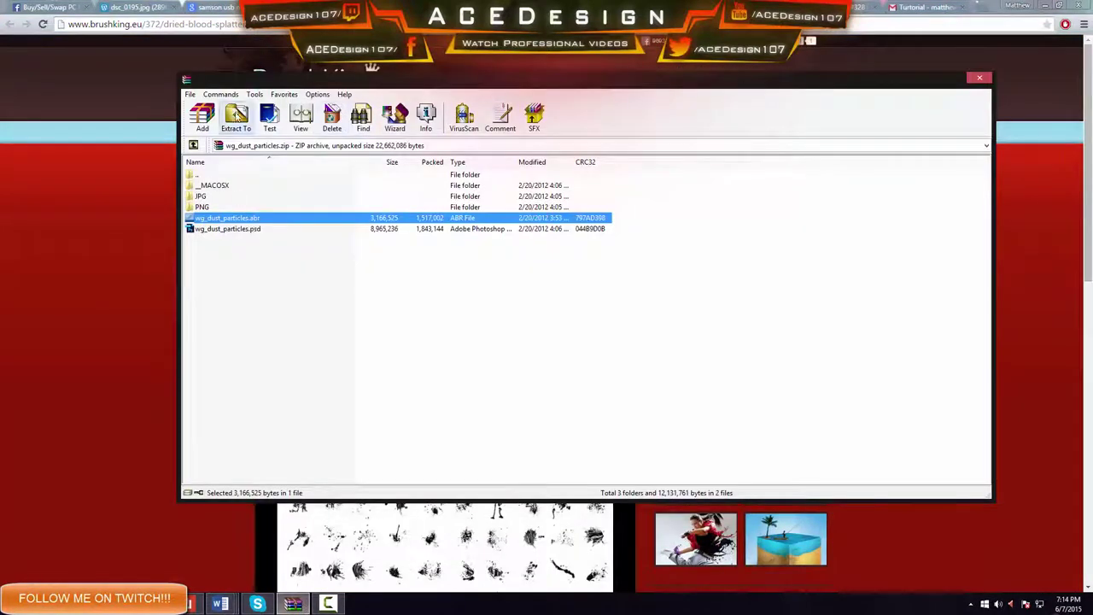
left_click(236, 117)
left_click(609, 225)
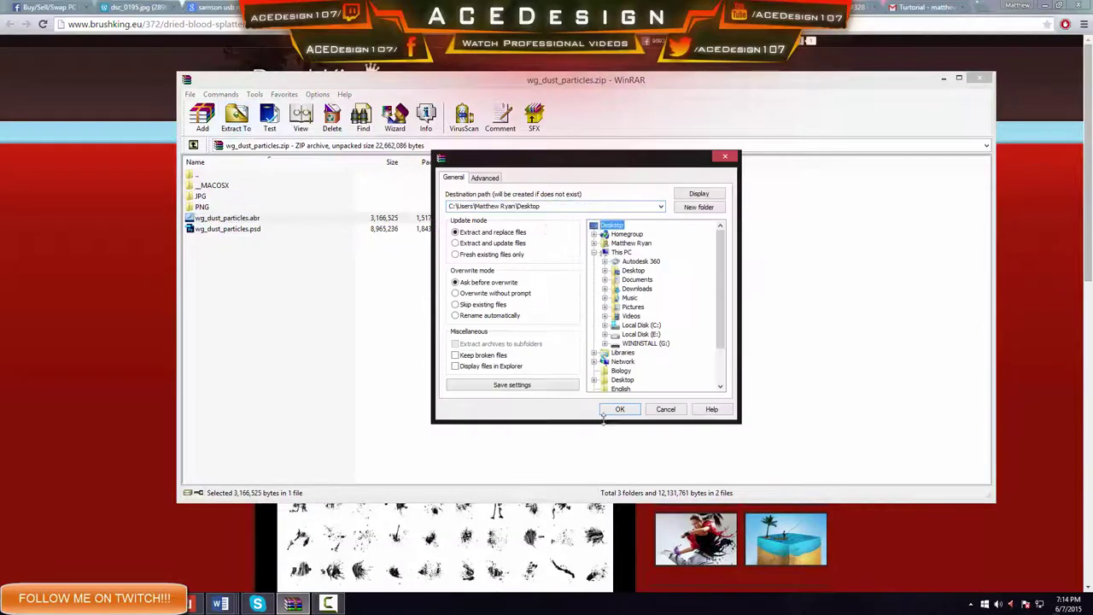
left_click(665, 409)
key("Escape")
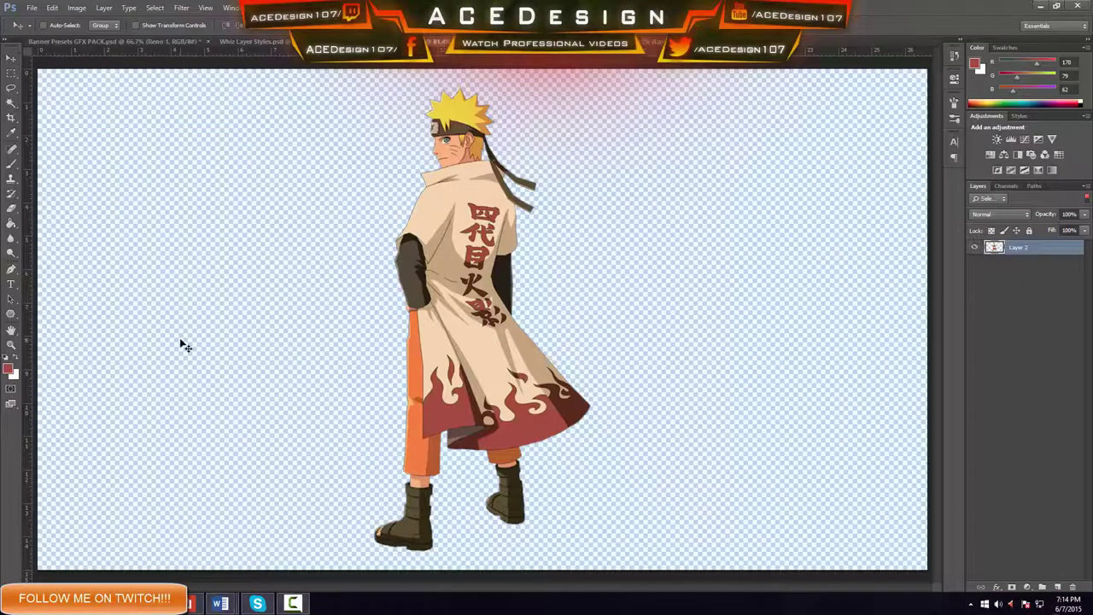
Step: Show how brushes are loaded by browsing to the .abr files on the Desktop, and cancel without loading any
key("b")
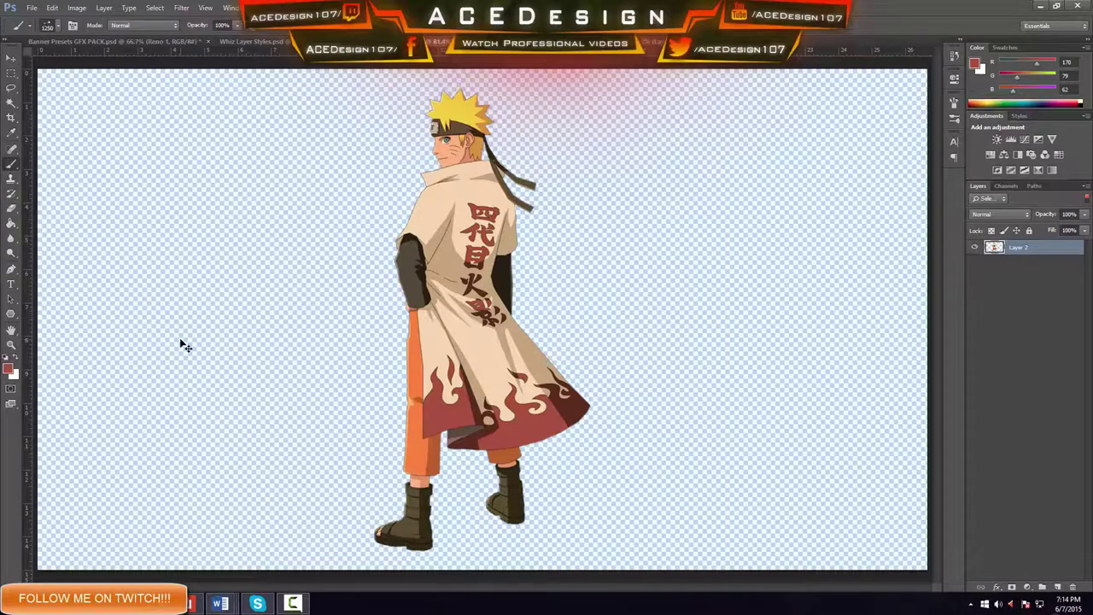
left_click(57, 25)
left_click(145, 48)
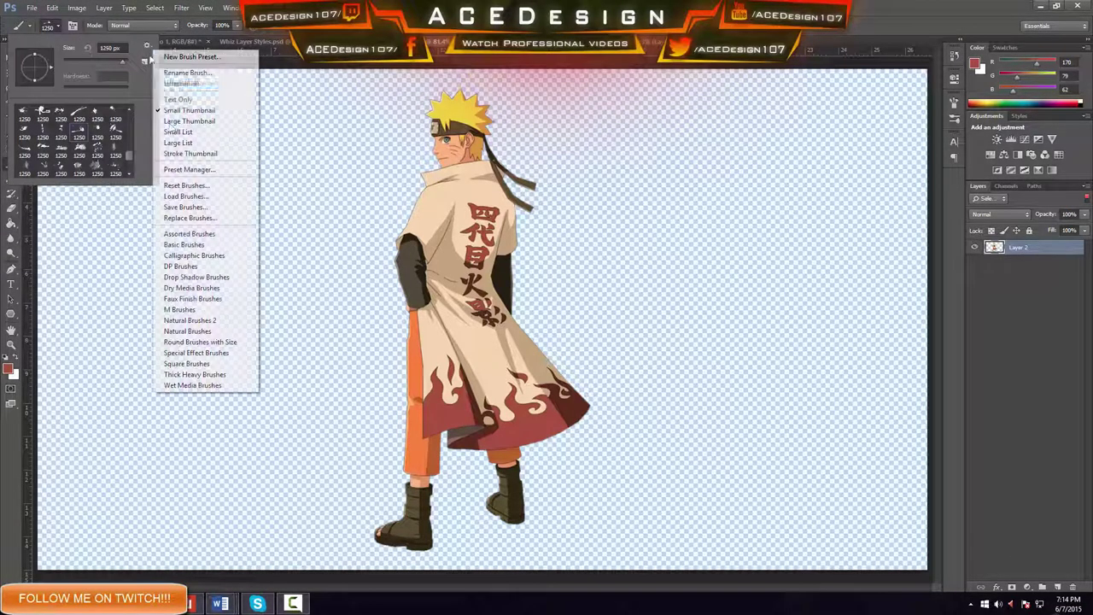
left_click(184, 196)
scroll(438, 205, "down", 3)
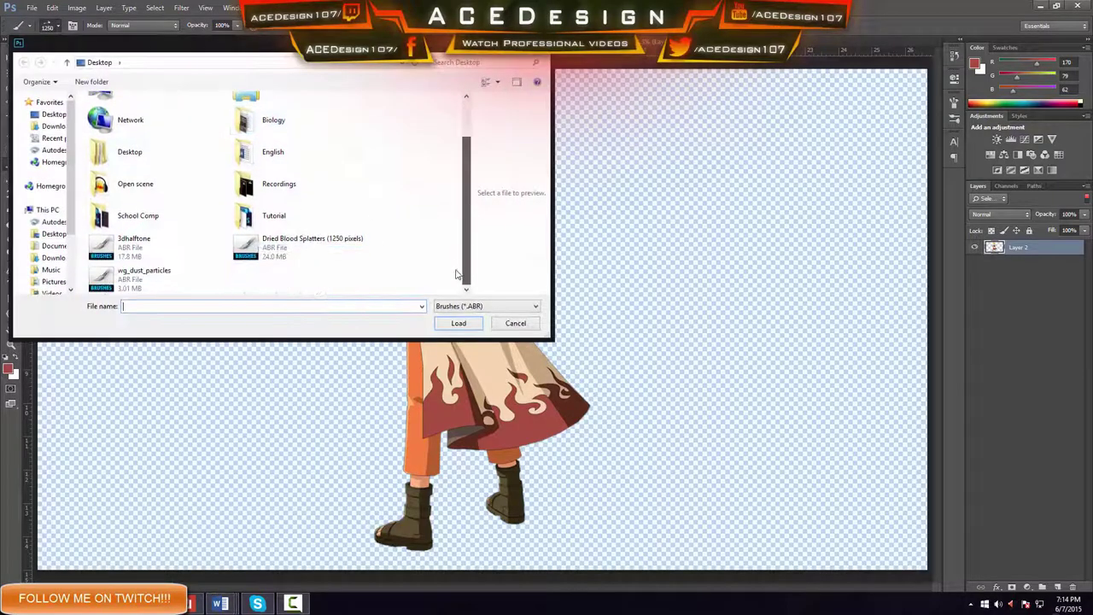
left_click(512, 325)
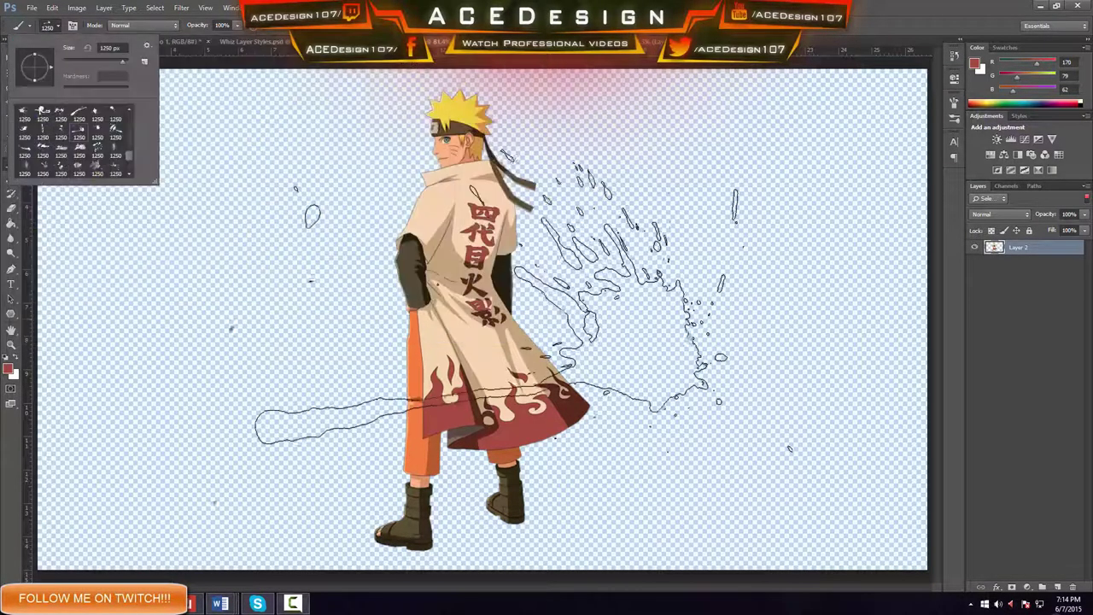
left_click(197, 42)
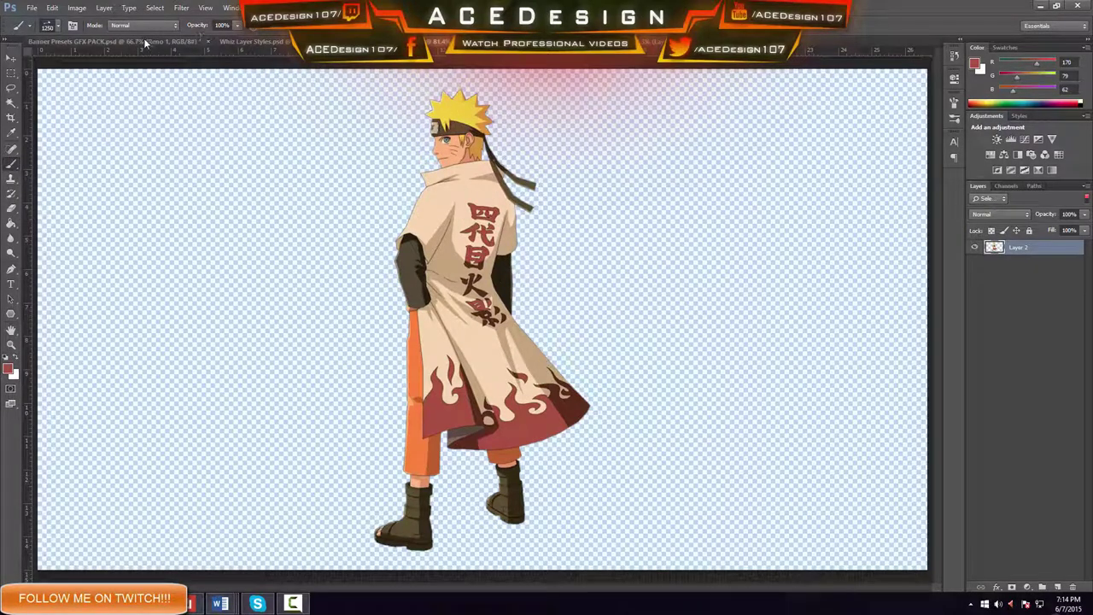
Step: Bring the Reno 8 background from Banner Presets GFX PACK.psd behind the figure, and darken it using Hue/Saturation with saturation -100
left_click(248, 41)
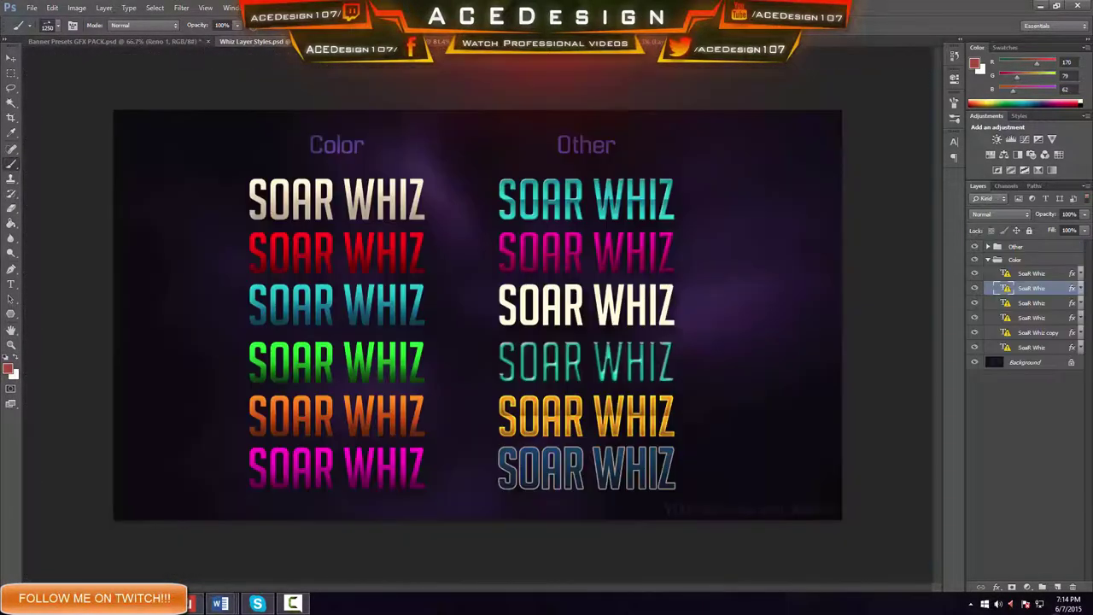
left_click(429, 43)
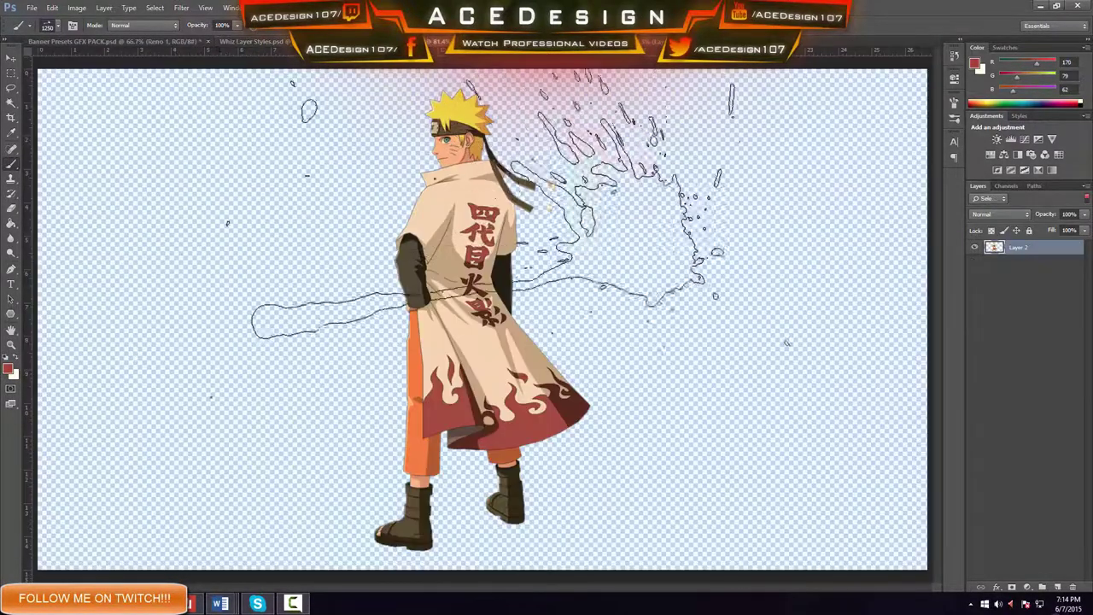
left_click(73, 42)
key("v")
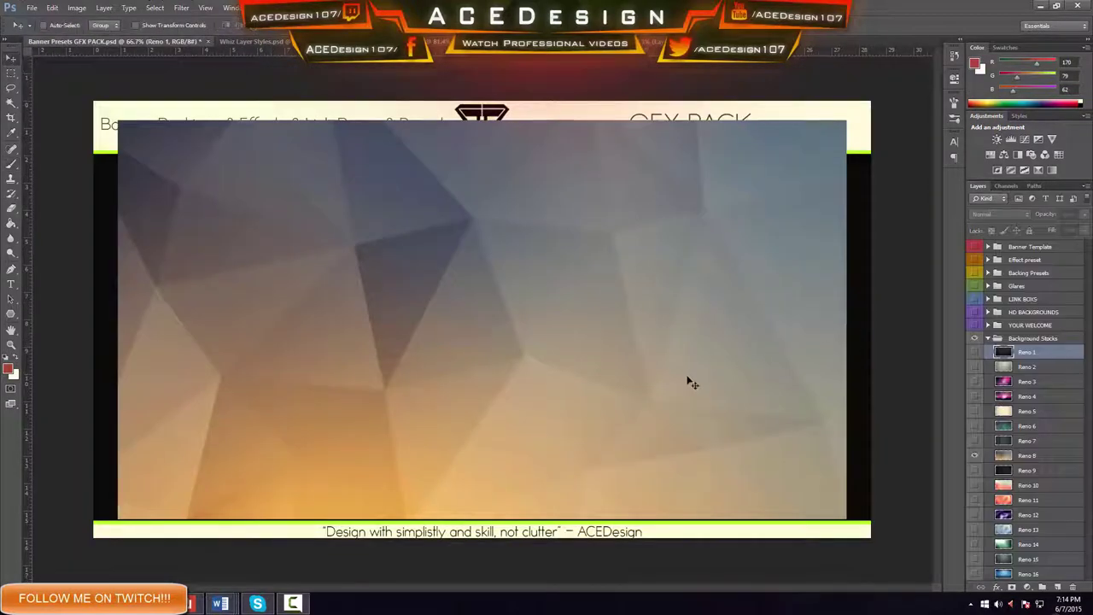
left_click(1027, 455)
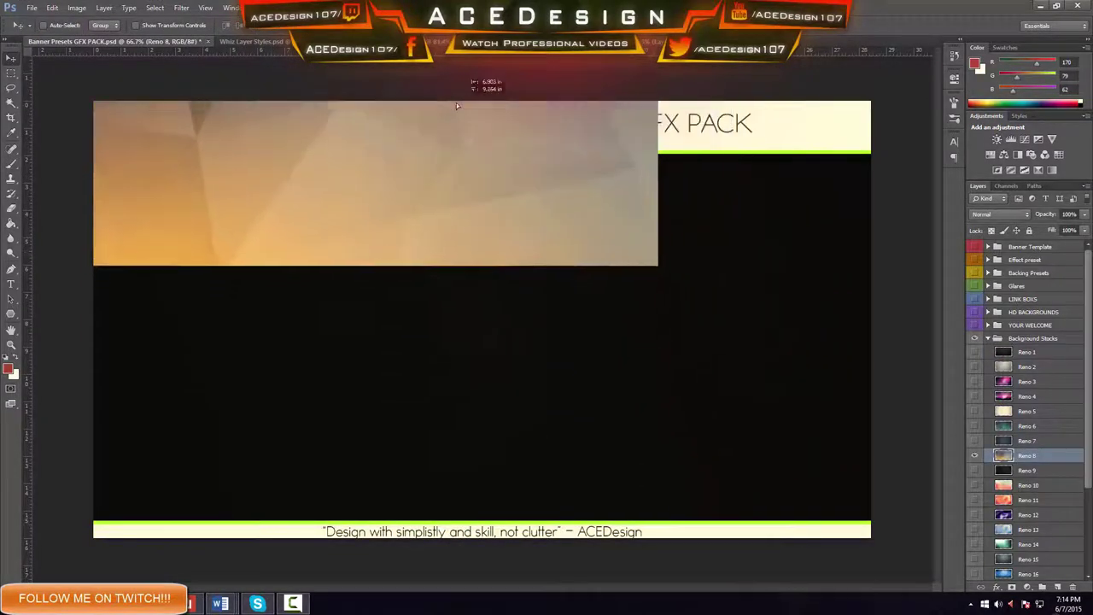
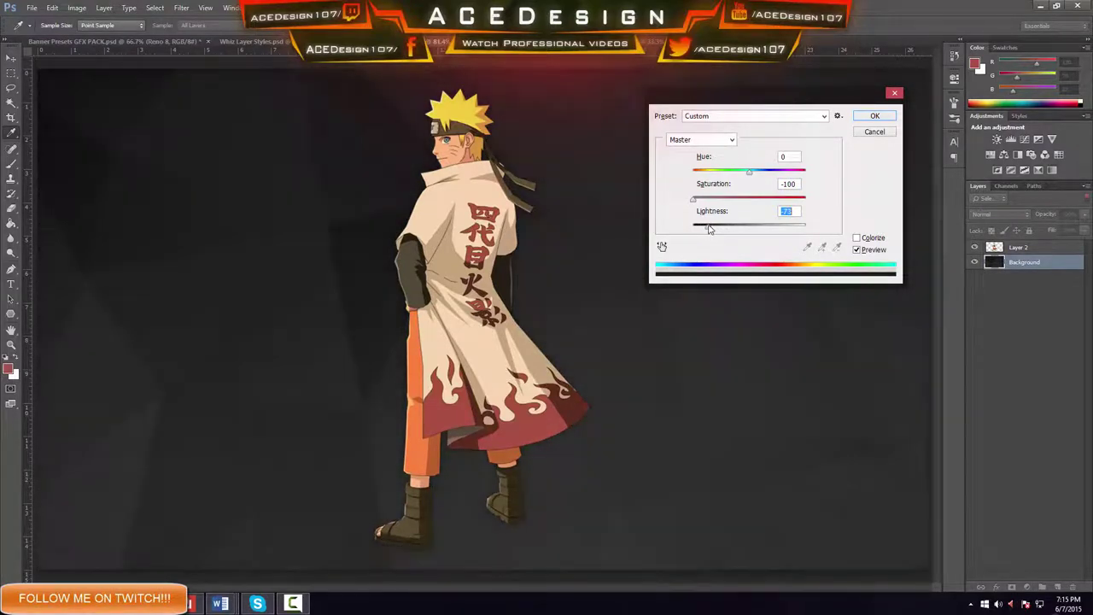
left_click(863, 115)
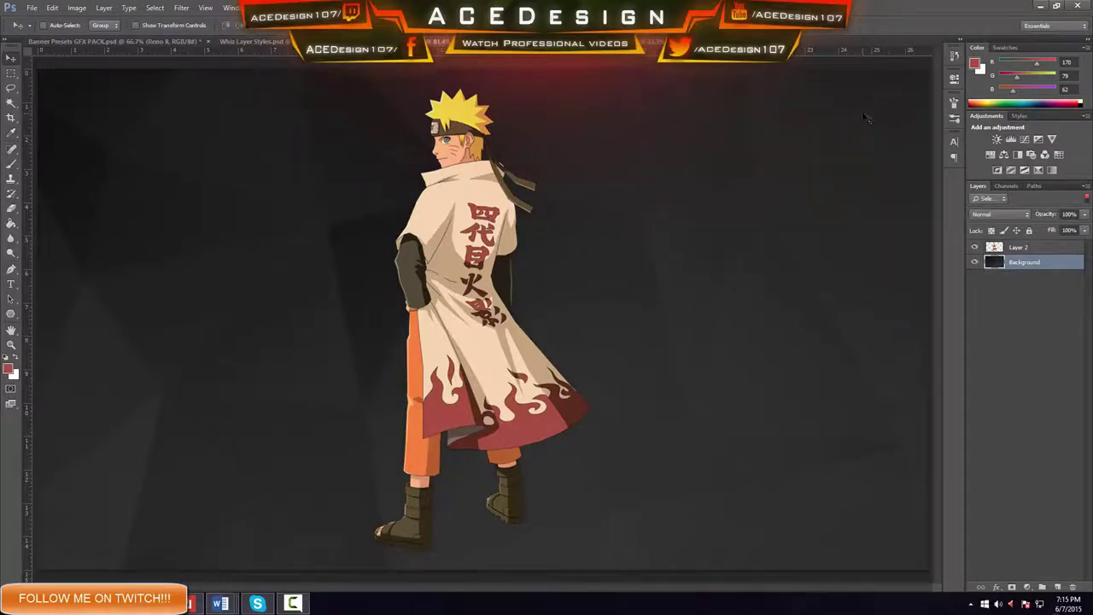
Step: Choose a 1250 px splatter brush and add a new layer between the figure and the background
left_click(11, 164)
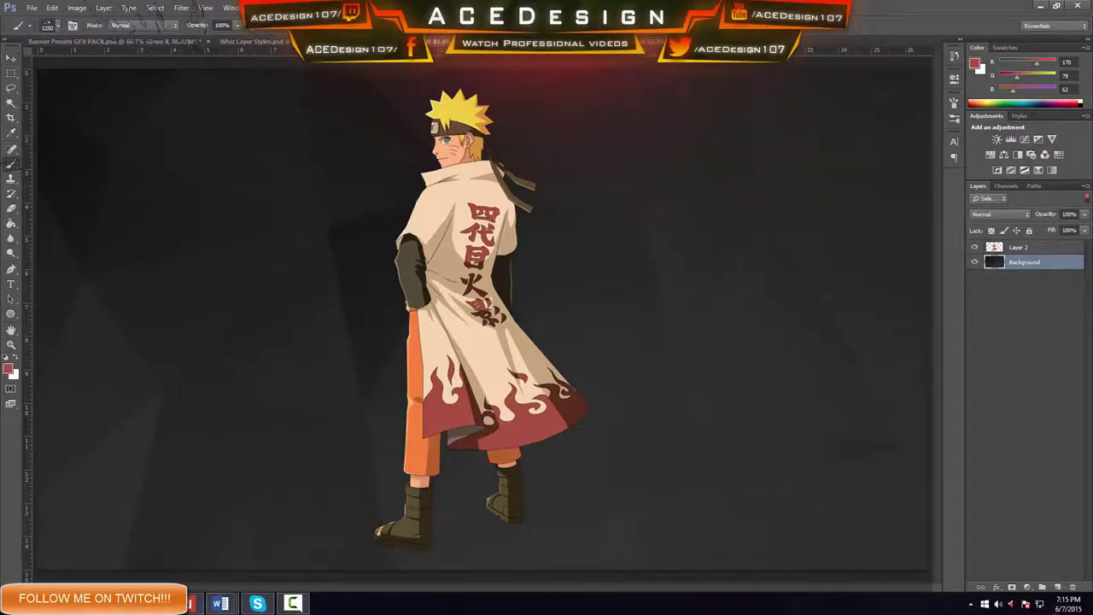
left_click(57, 26)
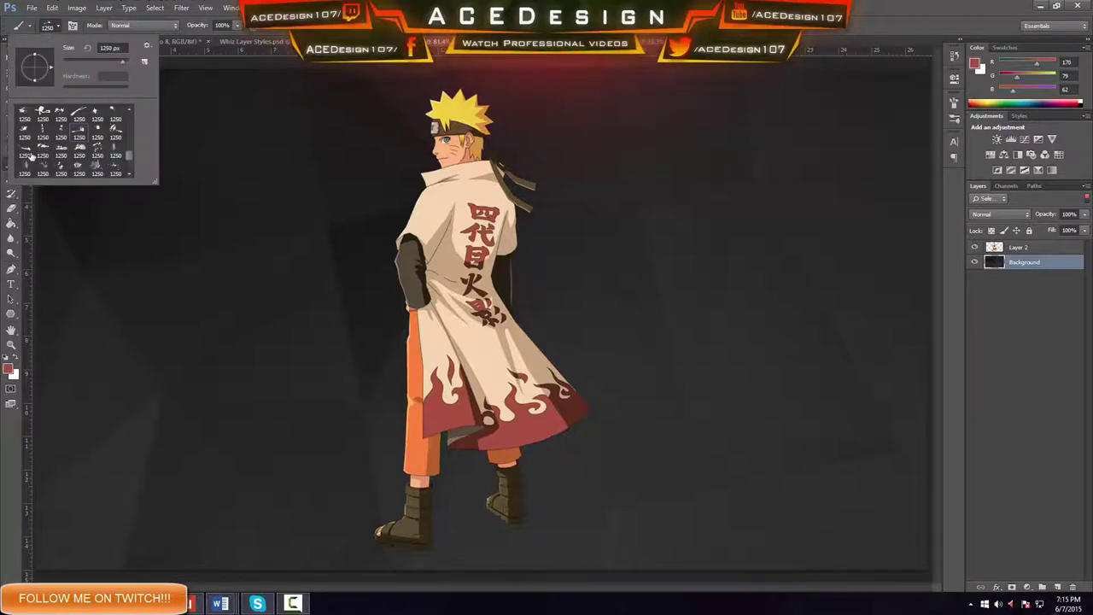
left_click(31, 156)
left_click(1001, 309)
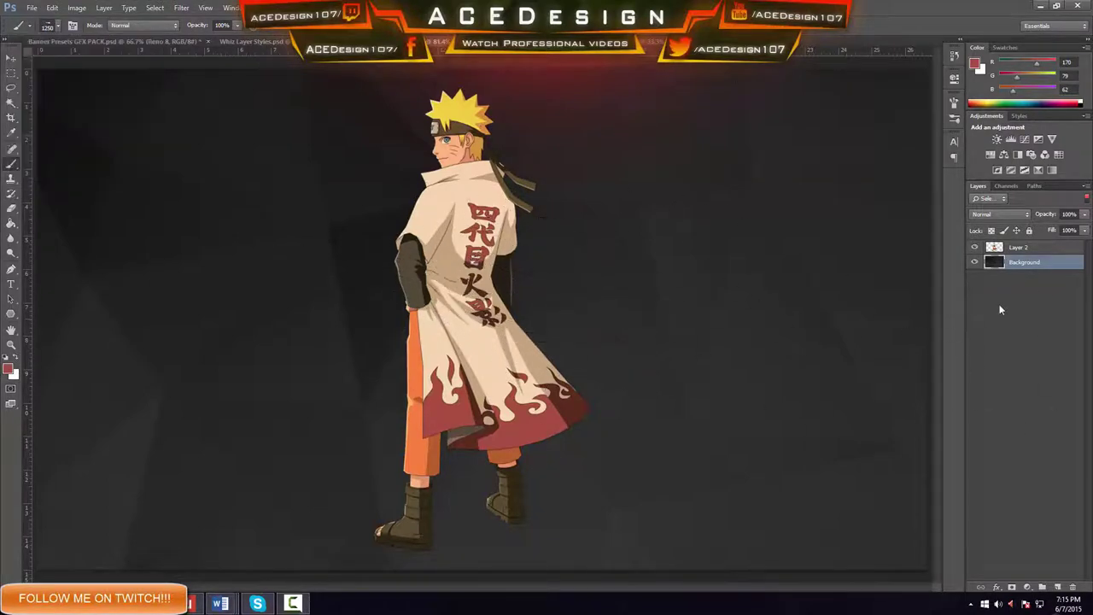
left_click(1056, 587)
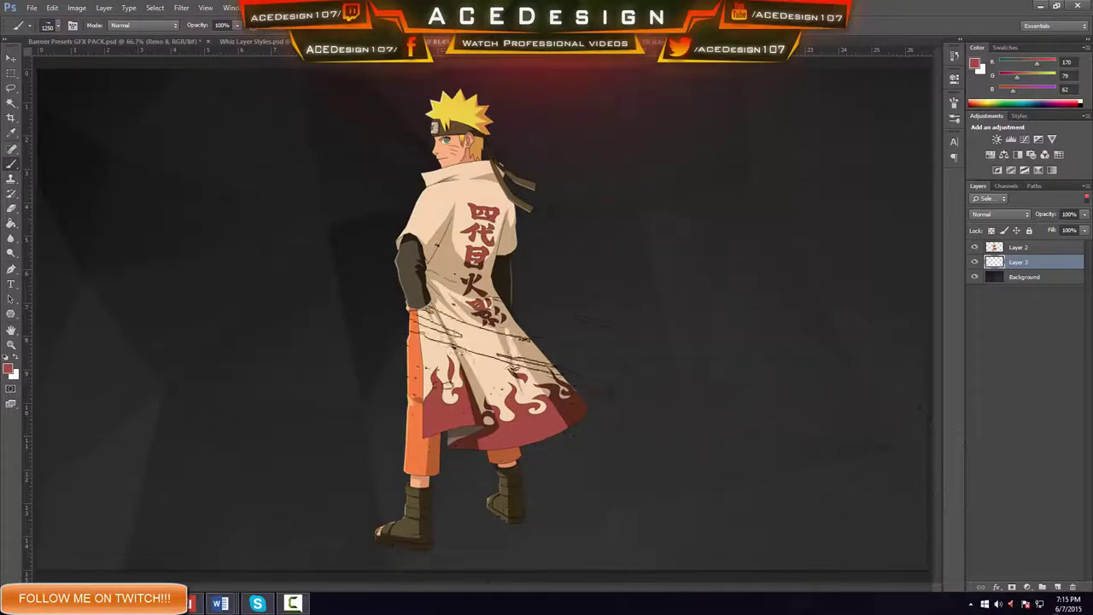
Step: Try a splatter stamp behind the figure, set the foreground colour to aa3e3e, and undo the stamp
left_click(473, 290)
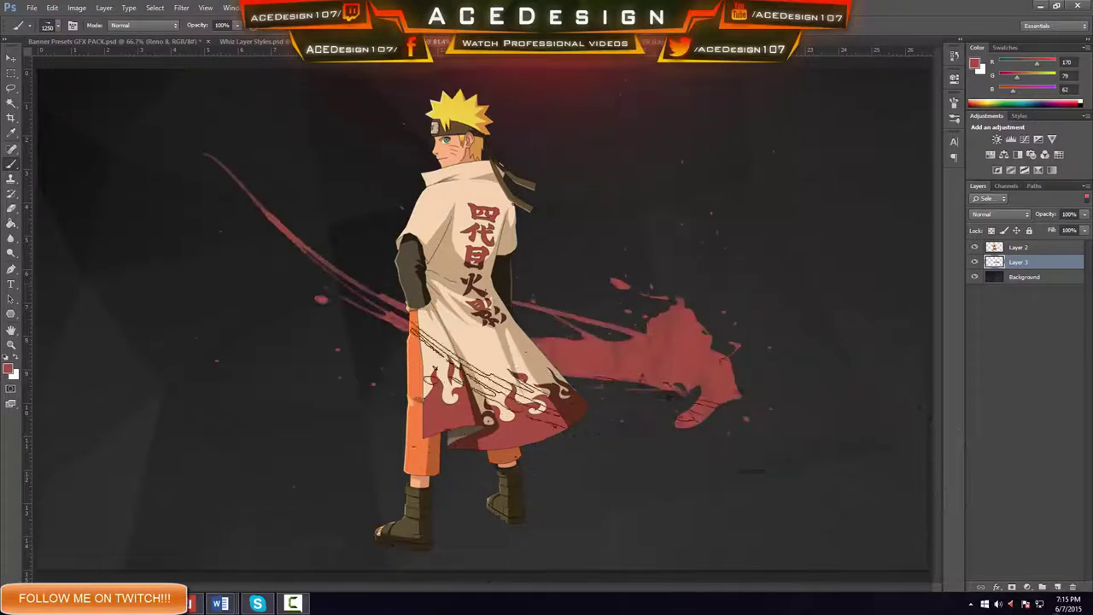
left_click(7, 369)
left_click(198, 126)
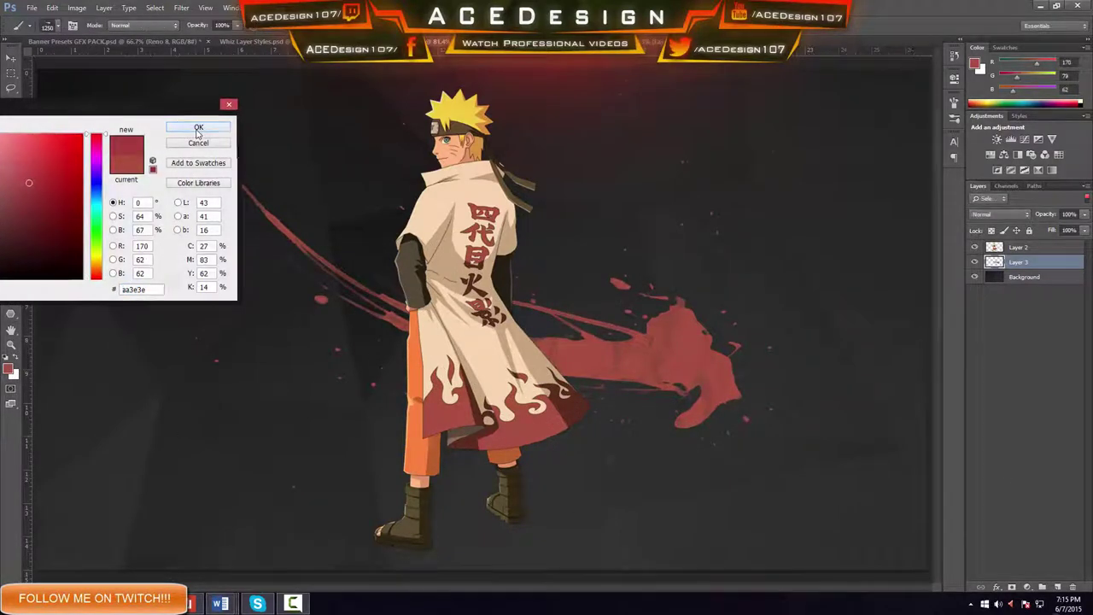
key("ctrl+z")
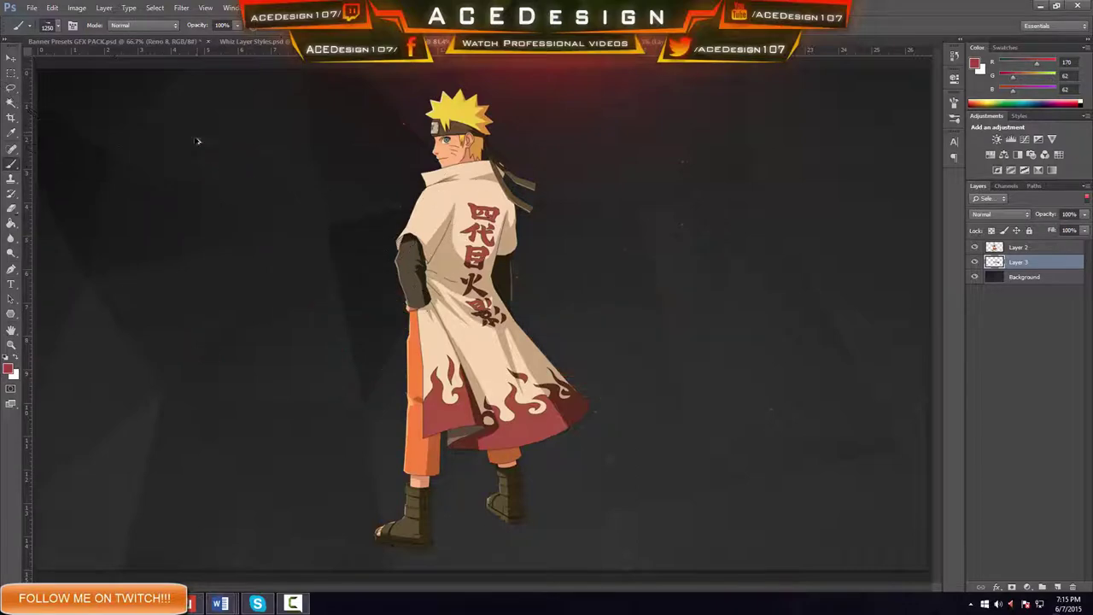
Step: Set the foreground colour to e21313 and stamp one bright red splatter behind the figure
left_click(9, 368)
type("e21313")
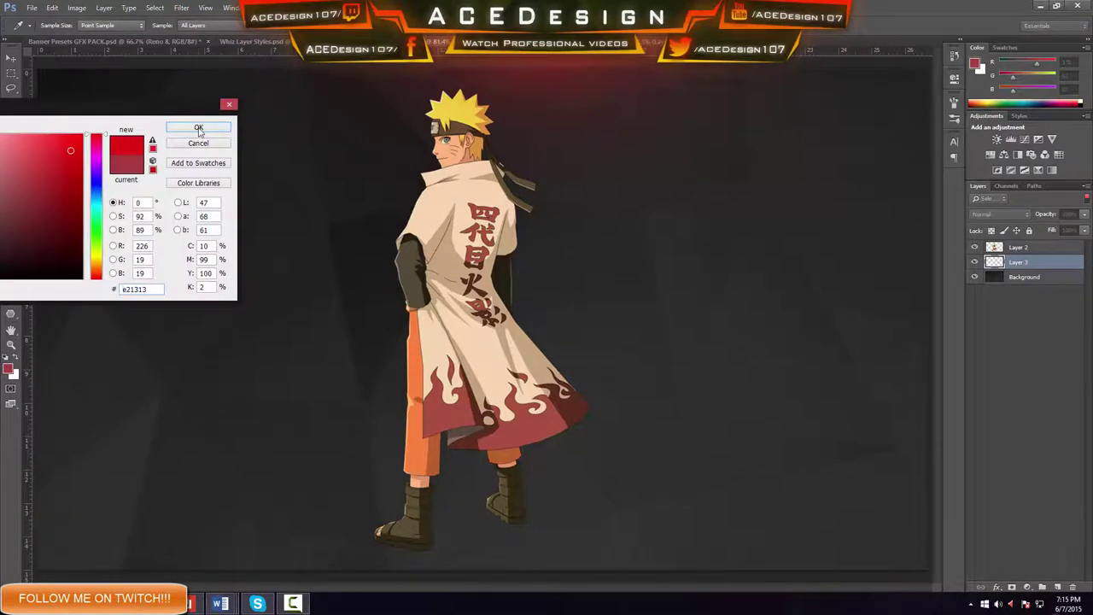
left_click(198, 127)
left_click(494, 282)
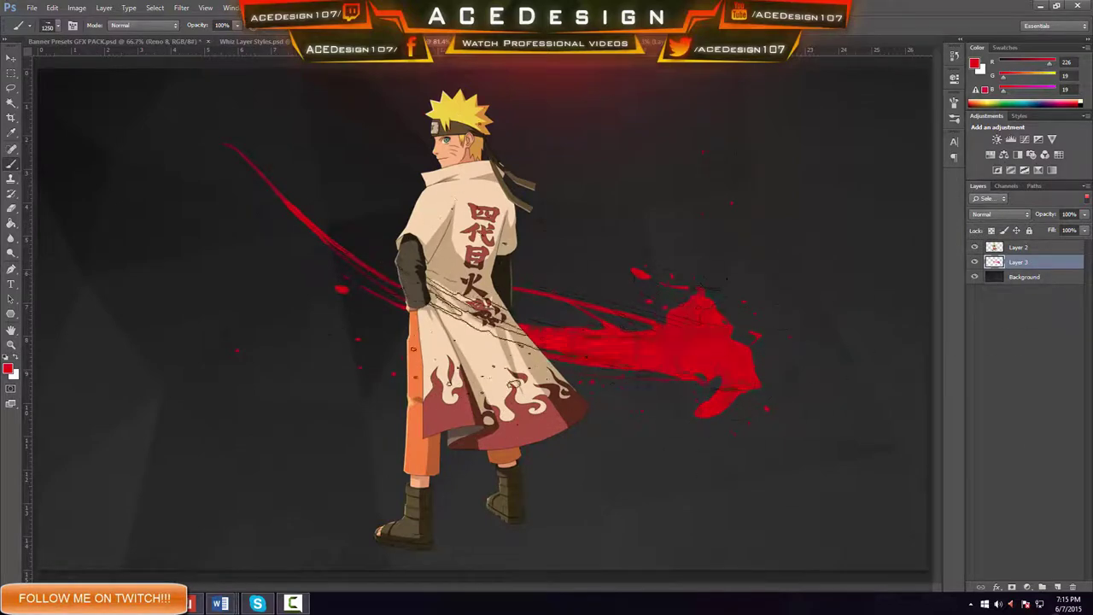
Step: Rotate the splatter clockwise into a steep diagonal and position it so its heavy end lies beside the figure's feet
key("ctrl+t")
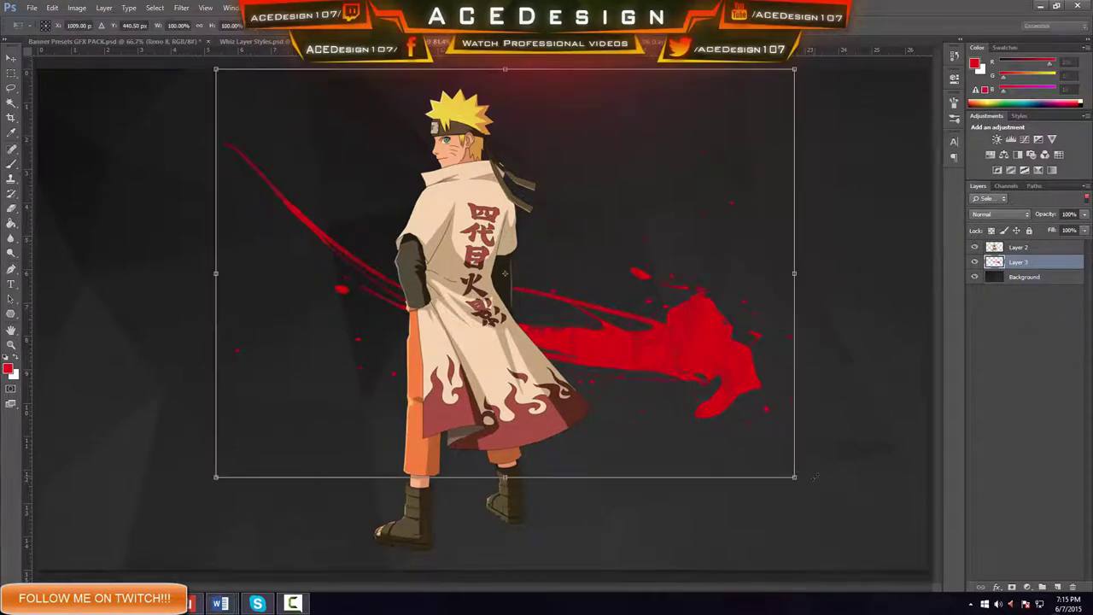
left_click_drag(816, 478, 761, 549)
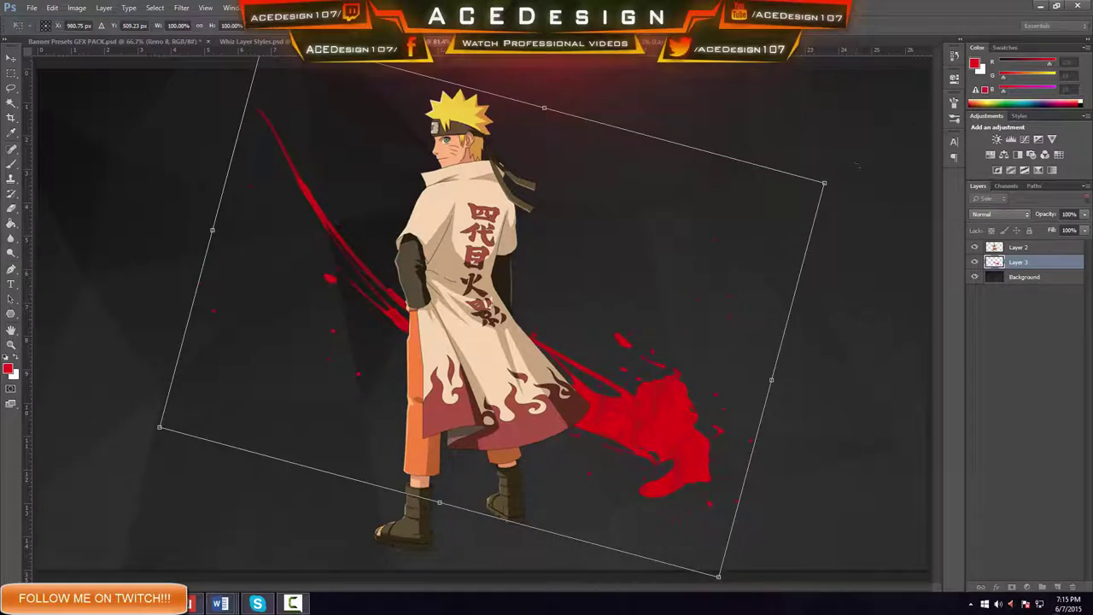
left_click_drag(856, 164, 879, 176)
left_click_drag(841, 139, 833, 209)
left_click_drag(596, 386, 618, 382)
key("Return")
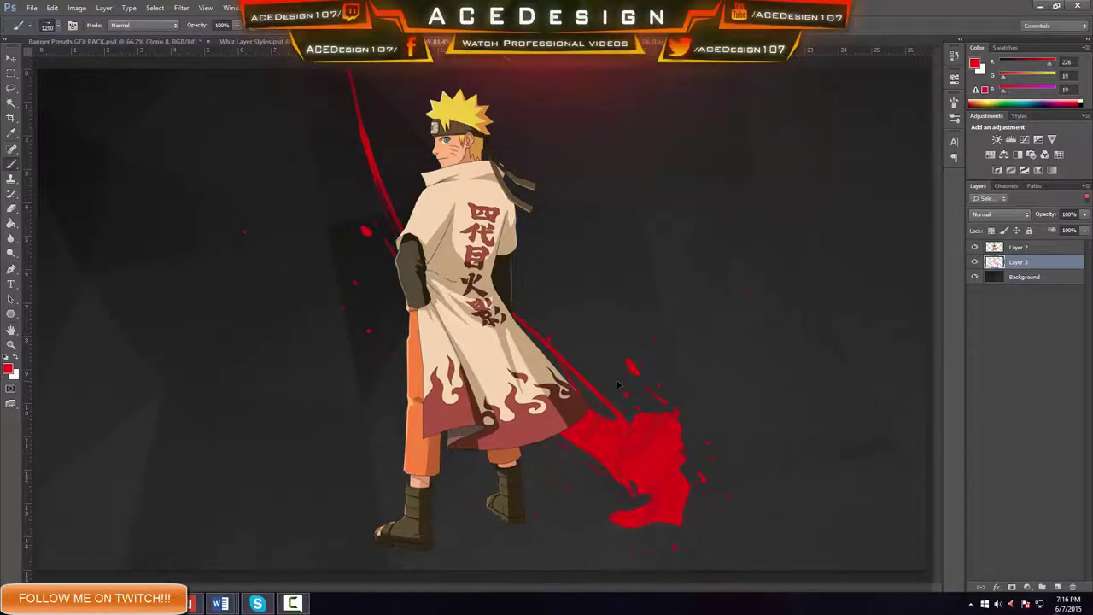
Step: Duplicate the splatter layer, flip the copy horizontally, and move it so both splatters cross behind the figure
key("ctrl+j")
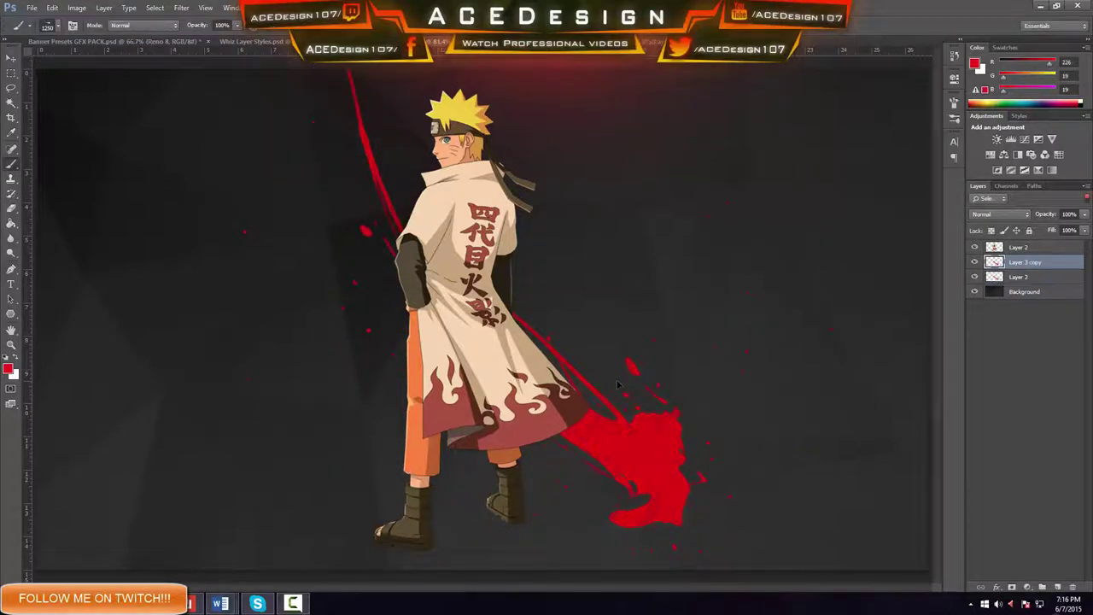
key("ctrl+t")
right_click(618, 391)
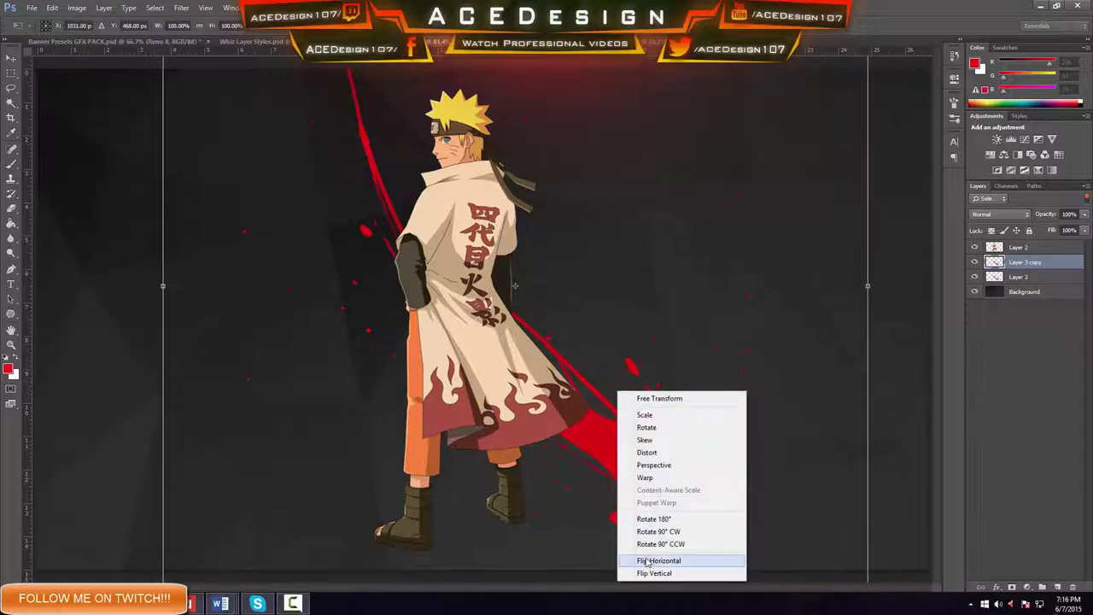
left_click(646, 561)
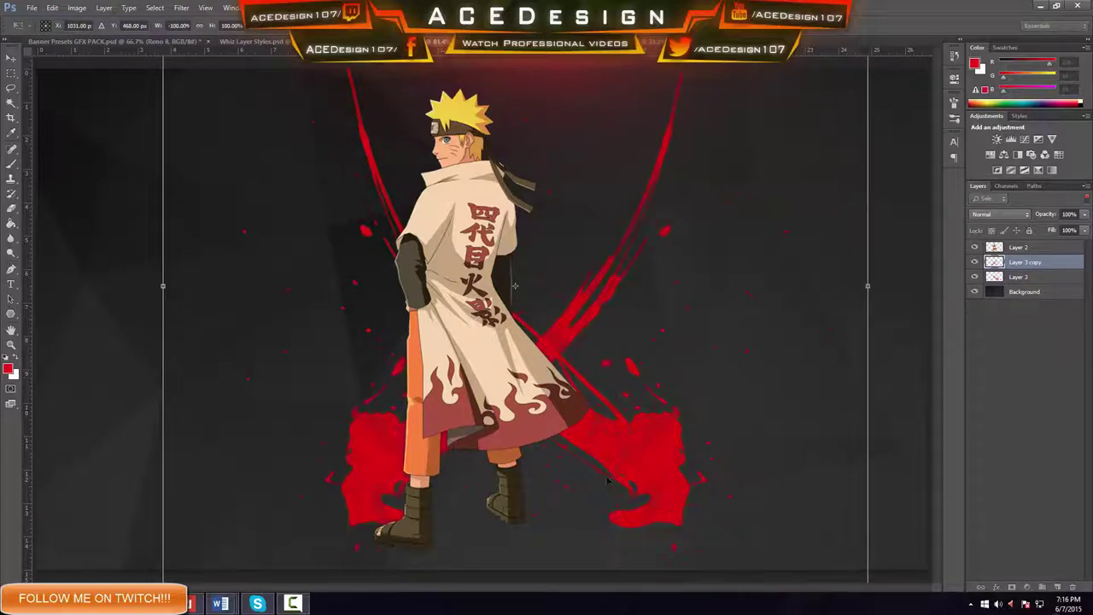
left_click_drag(612, 447, 523, 438)
key("Return")
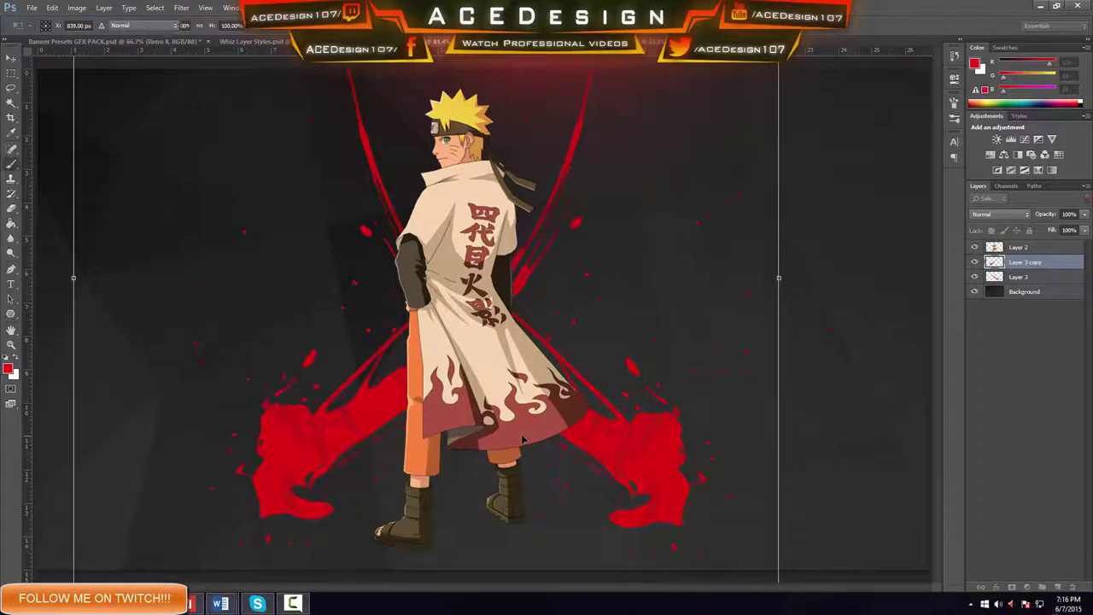
Step: Merge the two splatter layers into one and rename the merged layer Cross
key("ctrl+e")
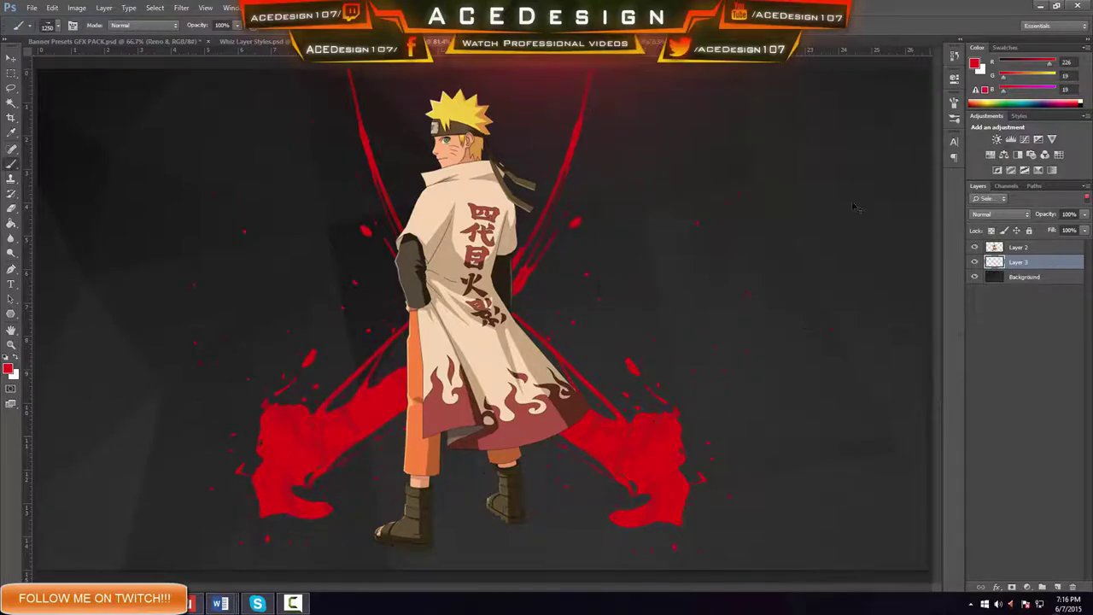
double_click(1016, 262)
key("Return")
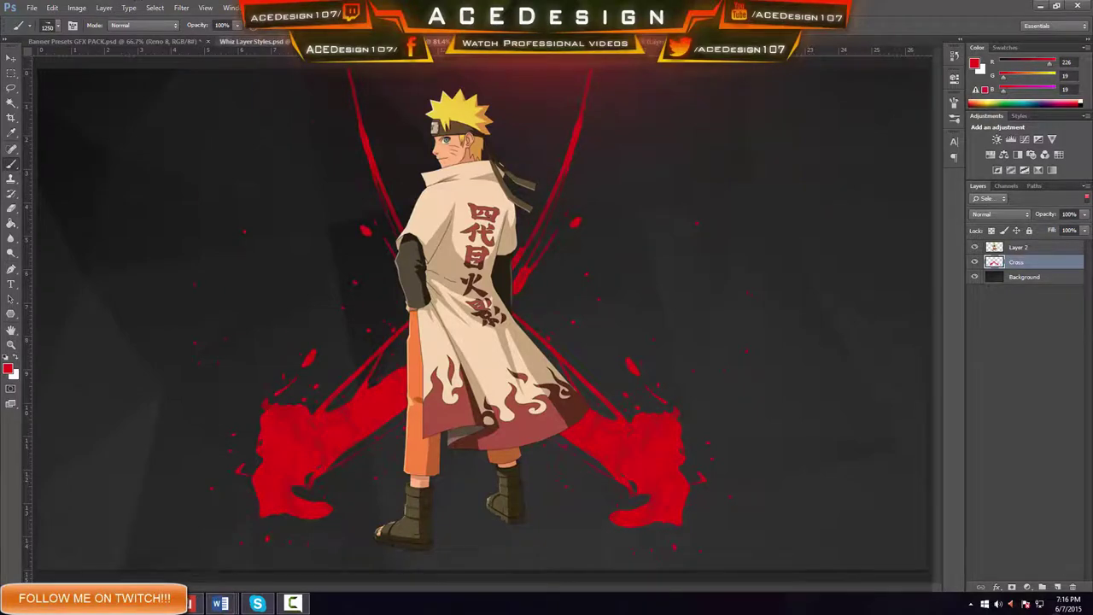
Step: Copy the layer style of the SoaR Whiz copy layer in Whiz Layer Styles.psd and return to the artwork
left_click(251, 41)
left_click(973, 301)
left_click(973, 301)
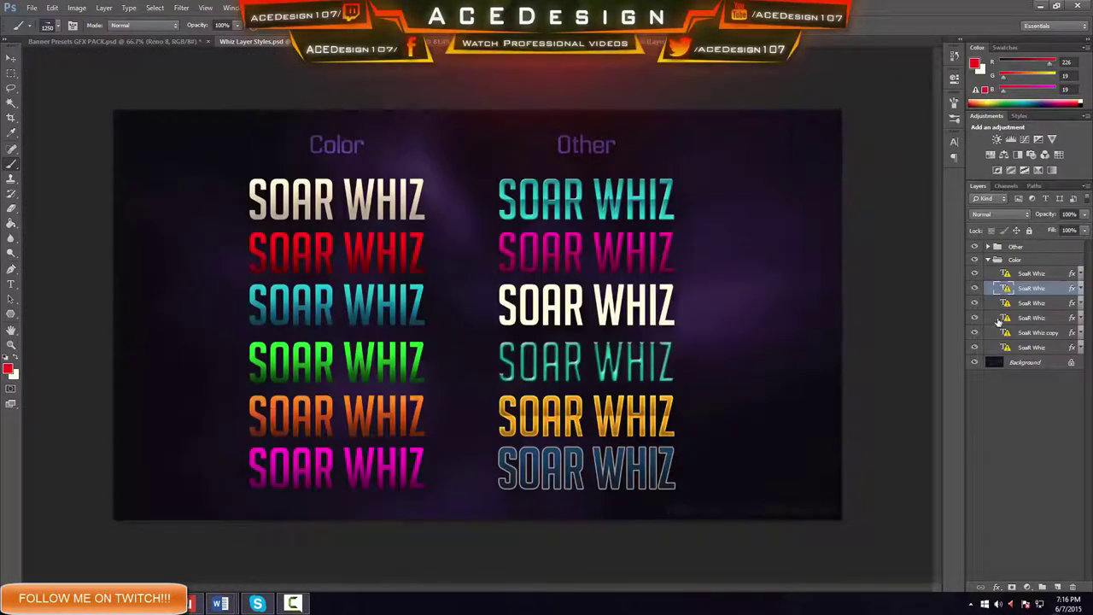
right_click(1056, 333)
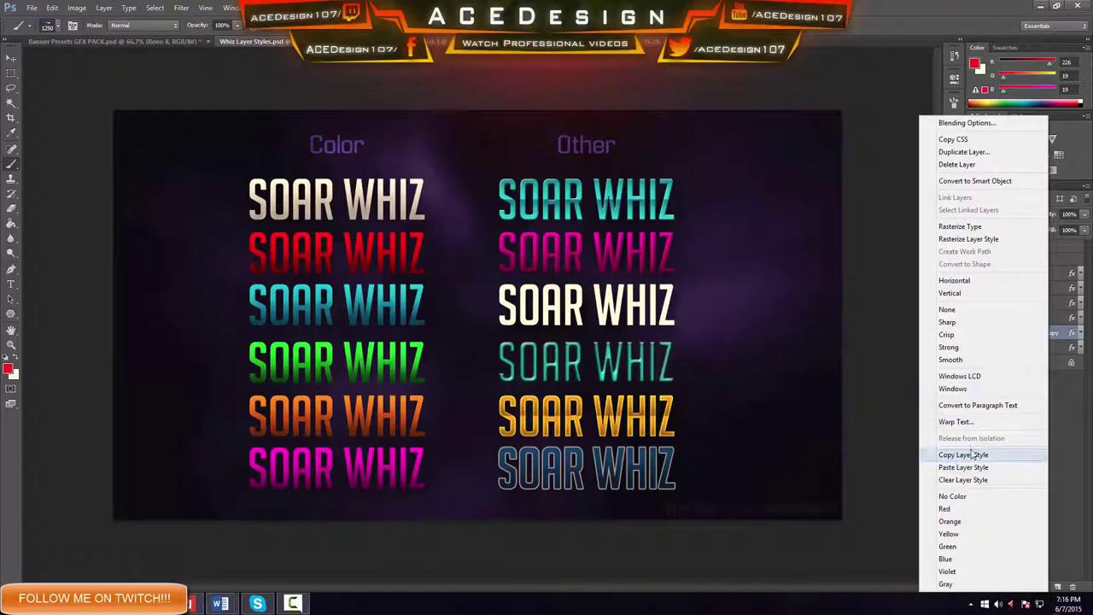
left_click(964, 454)
key("ctrl+Tab")
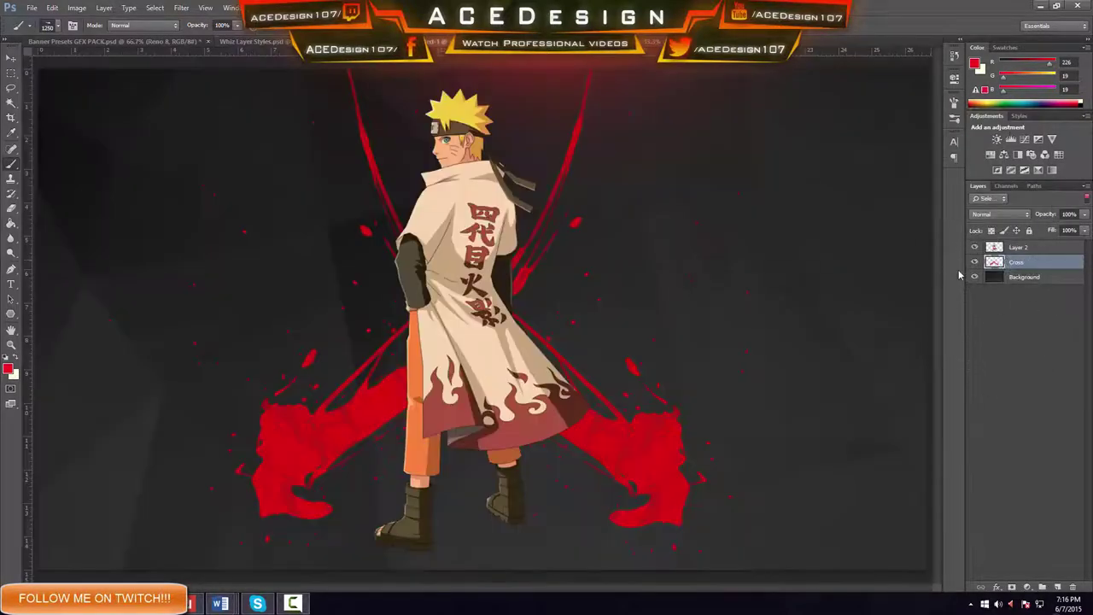
Step: Paste the copied layer style onto the Cross layer and accept its blending options as they are
right_click(1035, 259)
left_click(953, 381)
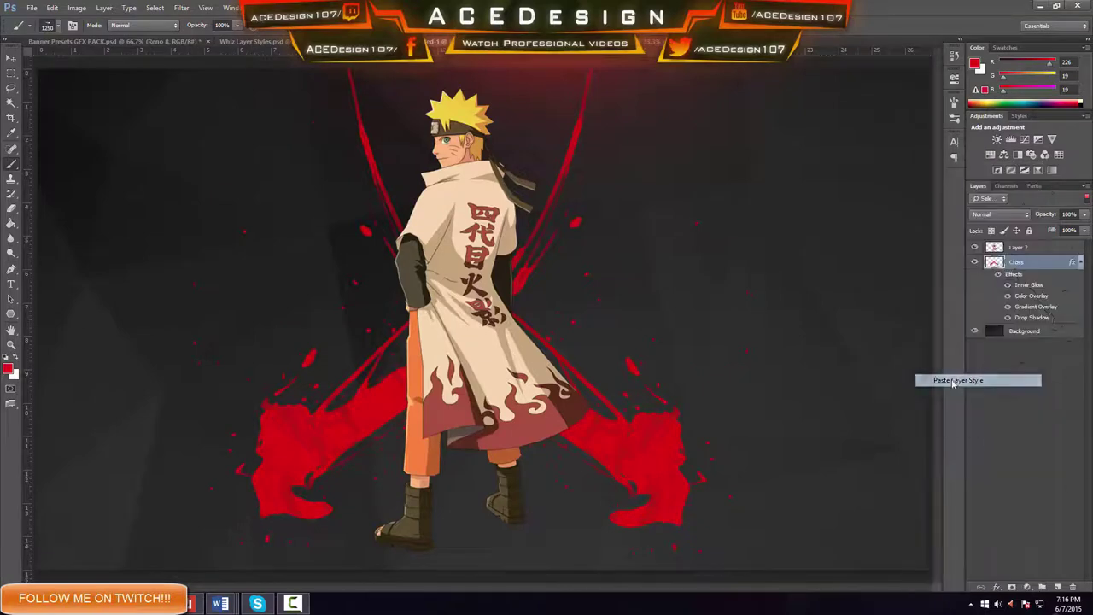
right_click(1035, 263)
left_click(921, 165)
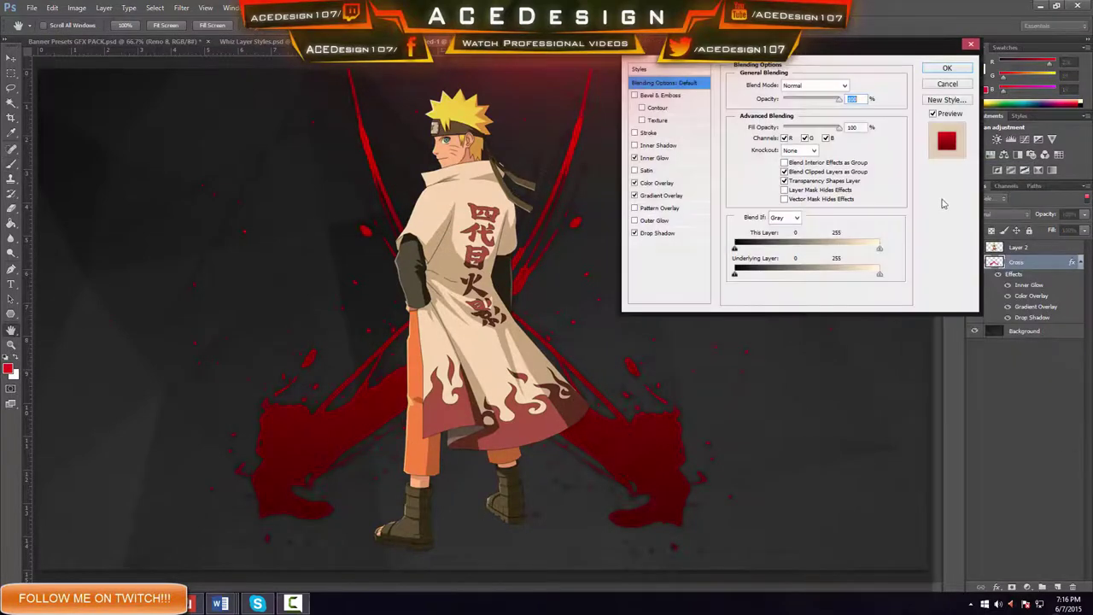
left_click(930, 70)
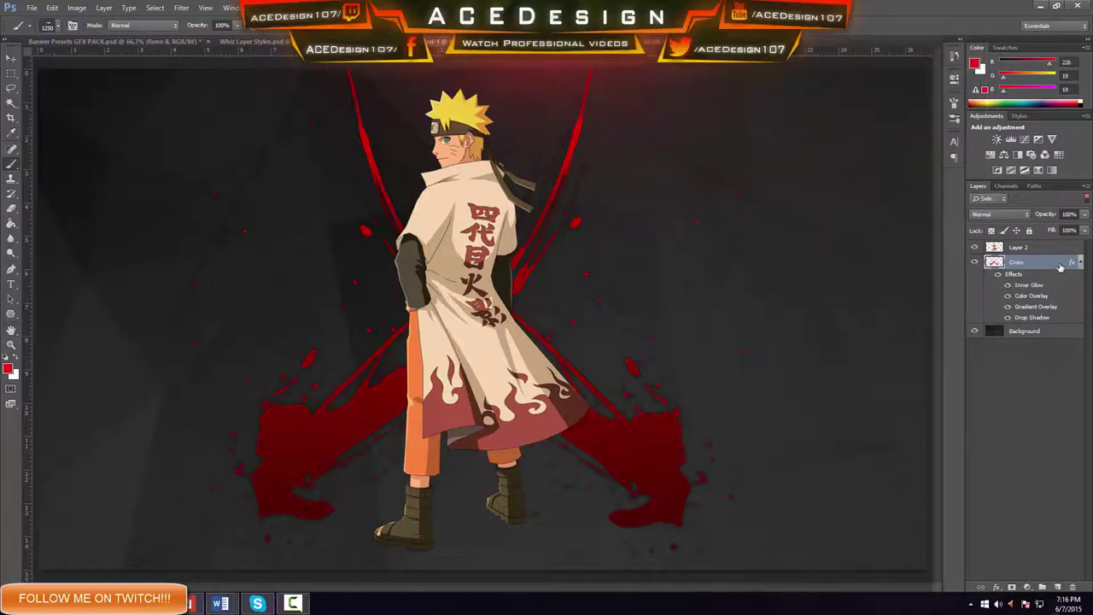
Step: Change the Color Overlay colour in the Cross layer's style to a slightly lighter, pinkish red
double_click(1059, 267)
left_click(654, 158)
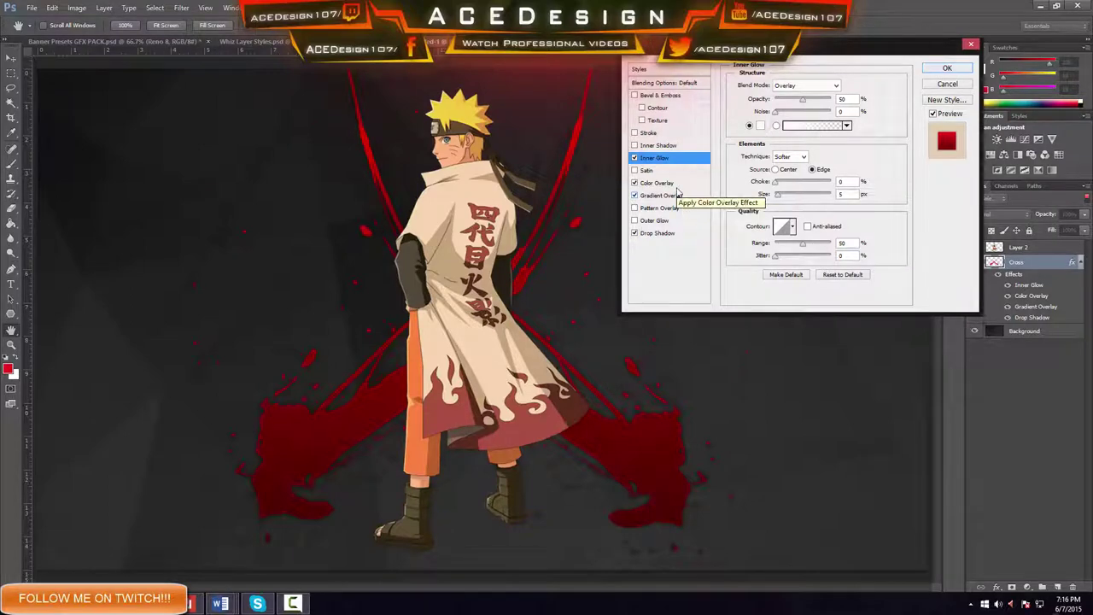
left_click(635, 183)
left_click(634, 183)
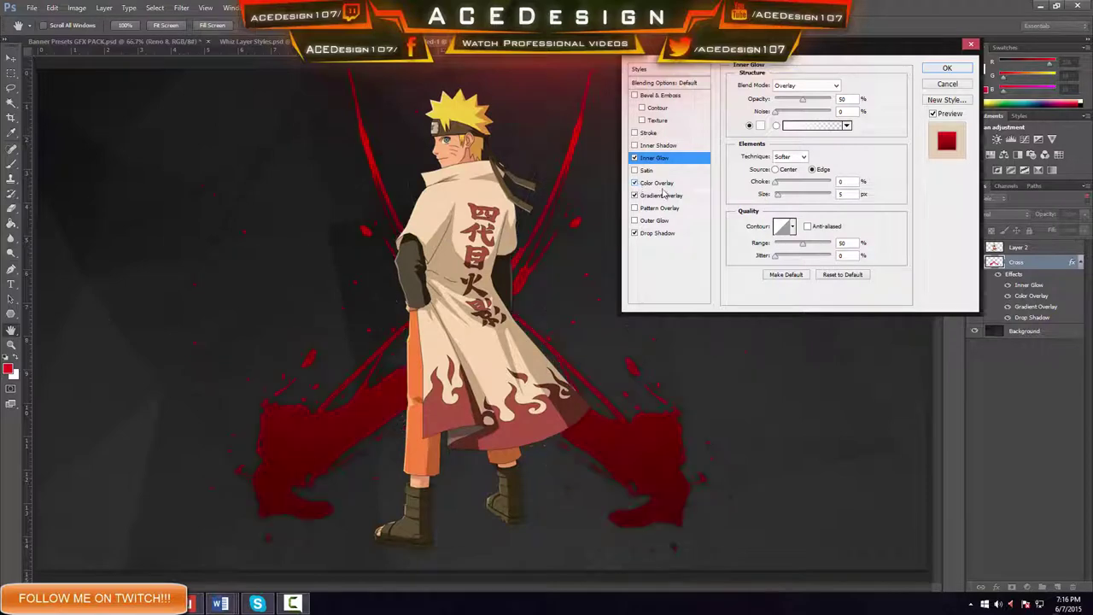
left_click(657, 183)
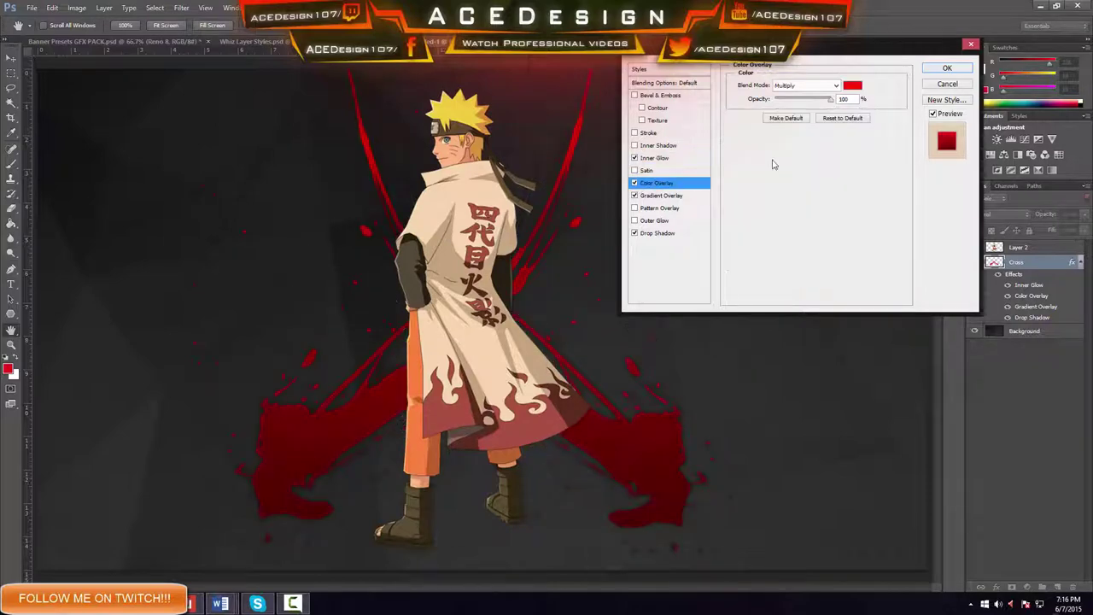
left_click(852, 87)
left_click(40, 134)
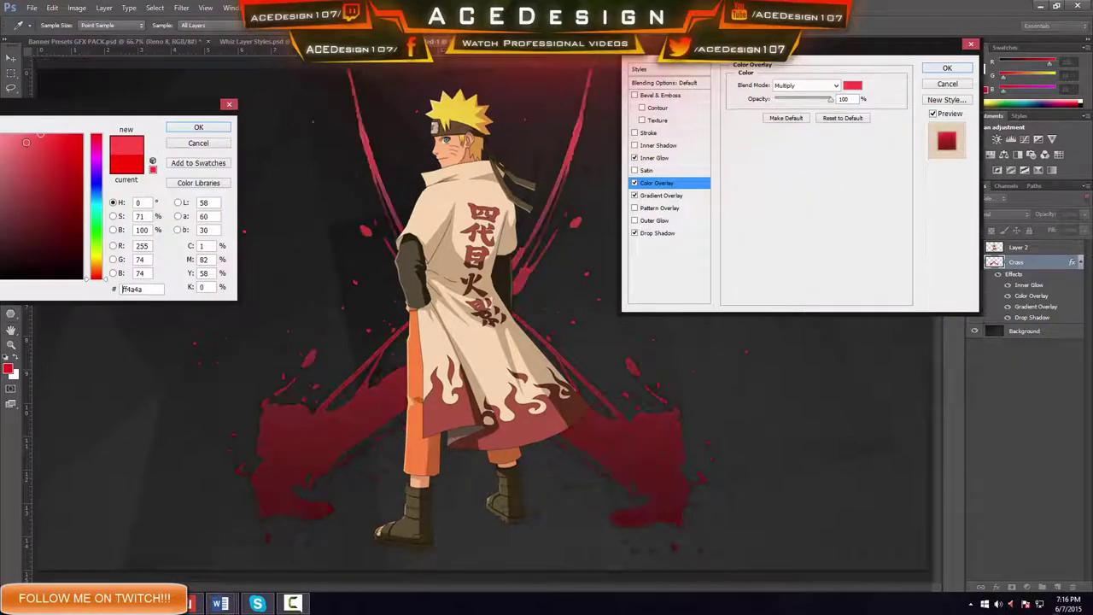
left_click(54, 134)
left_click(199, 127)
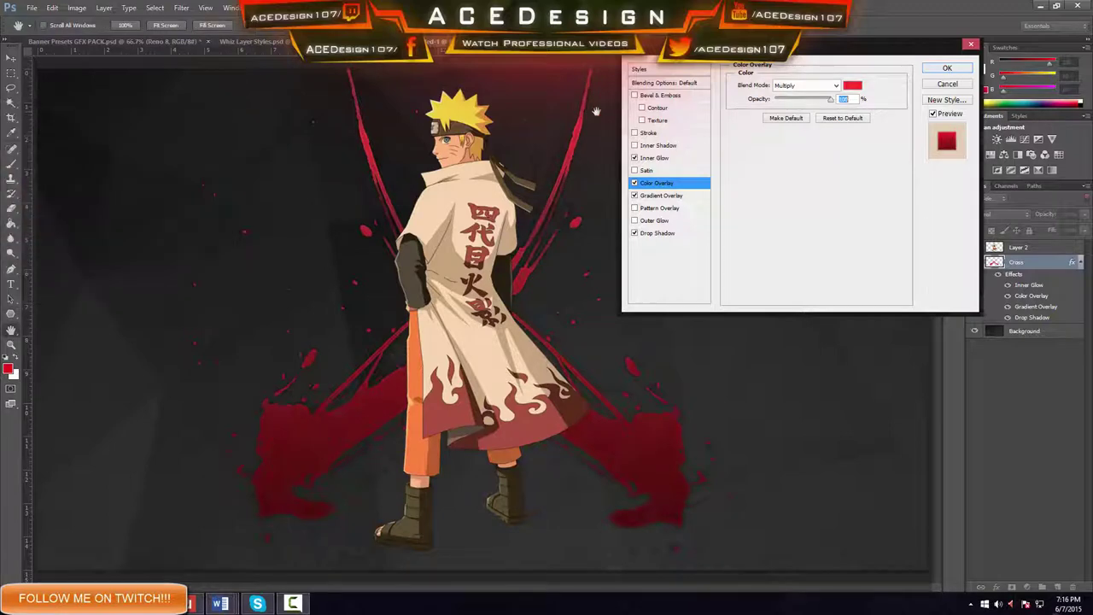
Step: Review the Gradient Overlay and Drop Shadow settings, and apply the Cross layer's style
left_click(659, 197)
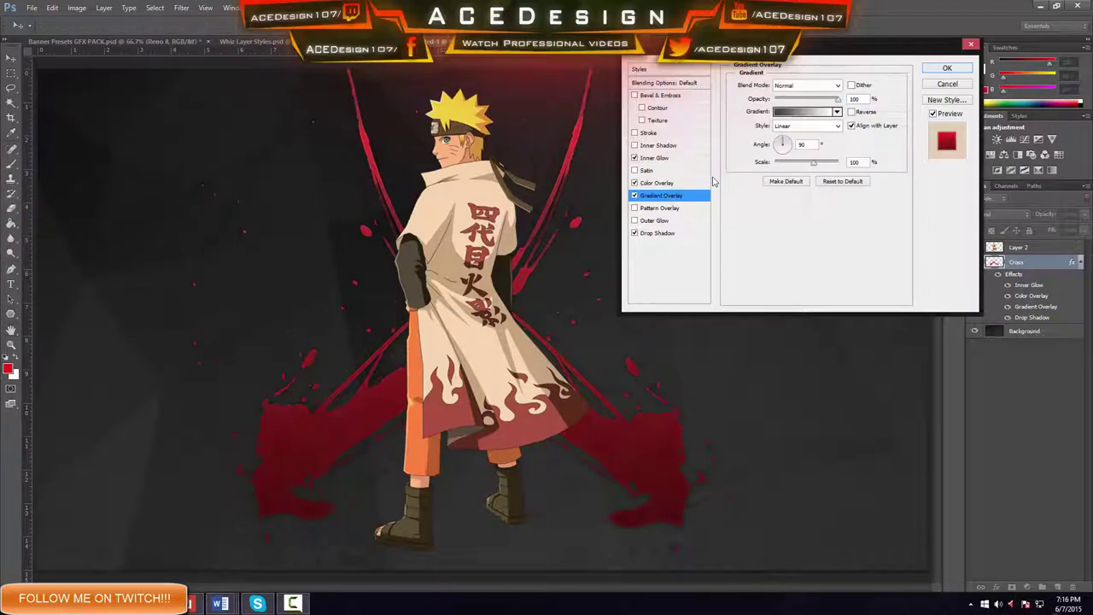
left_click(795, 113)
left_click(669, 235)
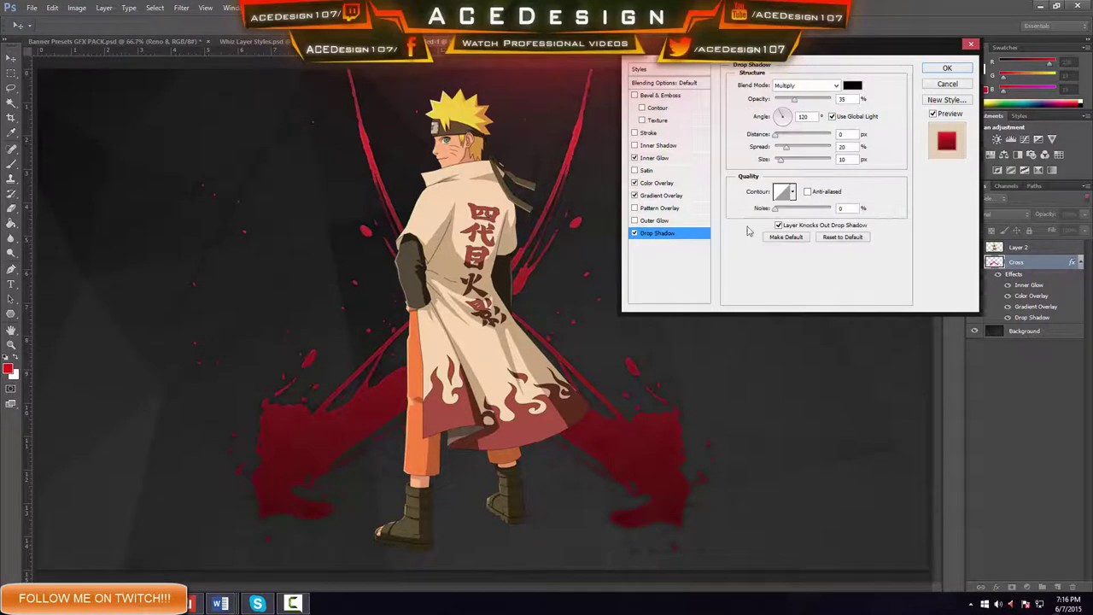
left_click(948, 68)
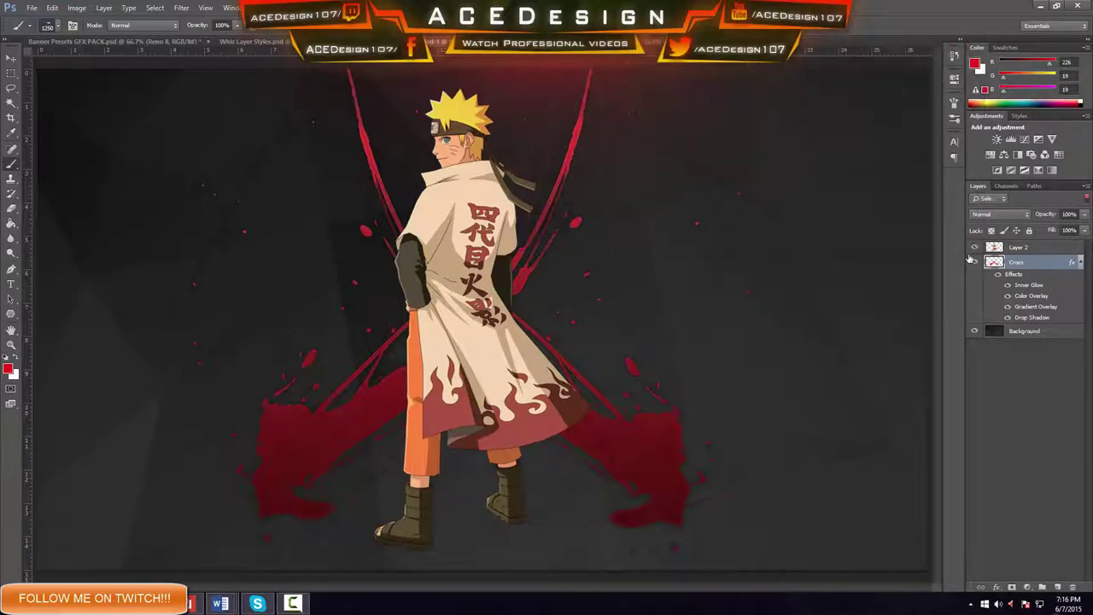
Step: Lower the Cross layer's fill and reduce its opacity to about 89%, leaving no layer selected
left_click(1085, 230)
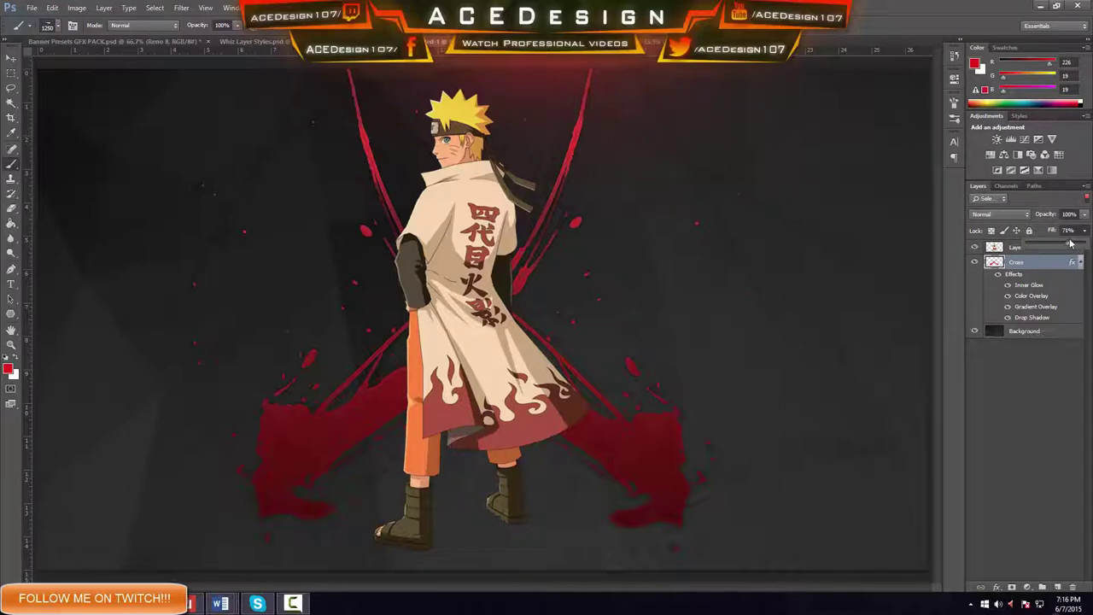
left_click(1084, 213)
mouse_move(1077, 231)
left_mouse_down()
mouse_move(1063, 230)
mouse_move(1075, 230)
left_mouse_up()
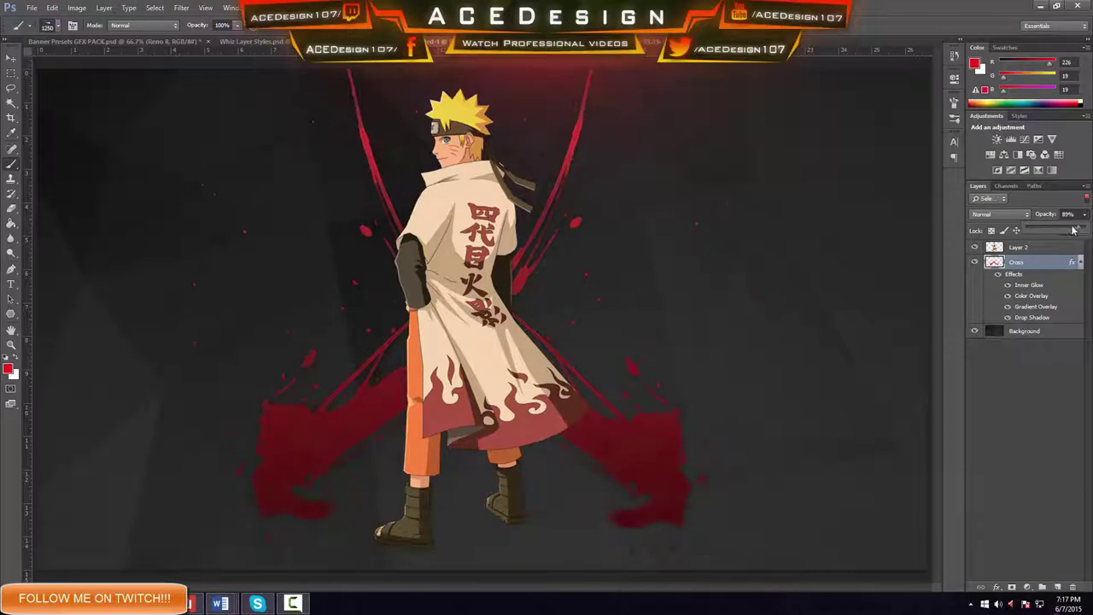
left_click(1056, 373)
left_click(1057, 373)
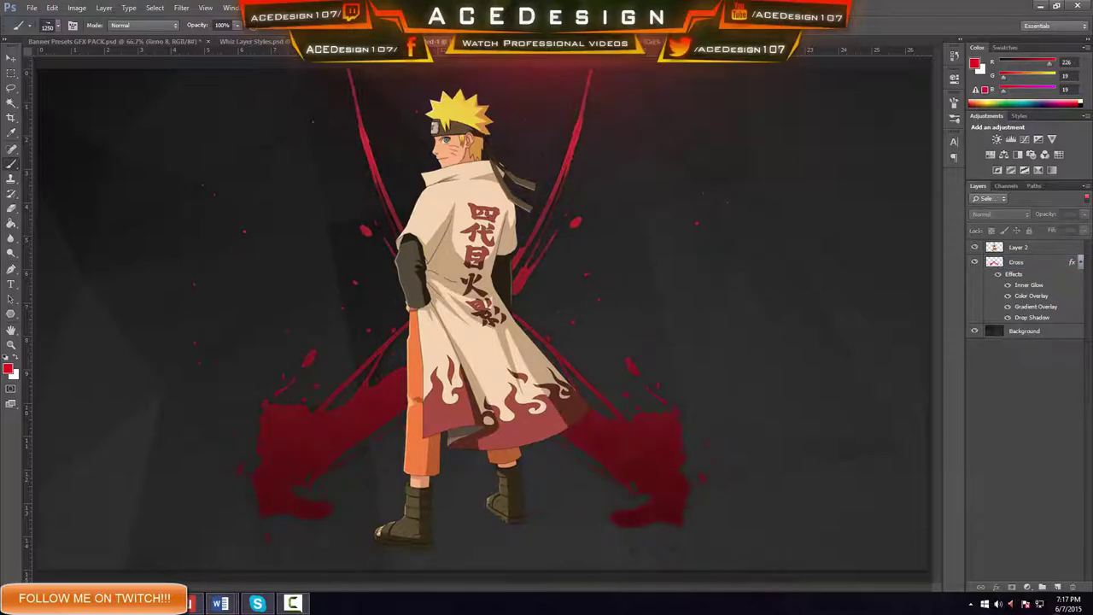
left_click(286, 41)
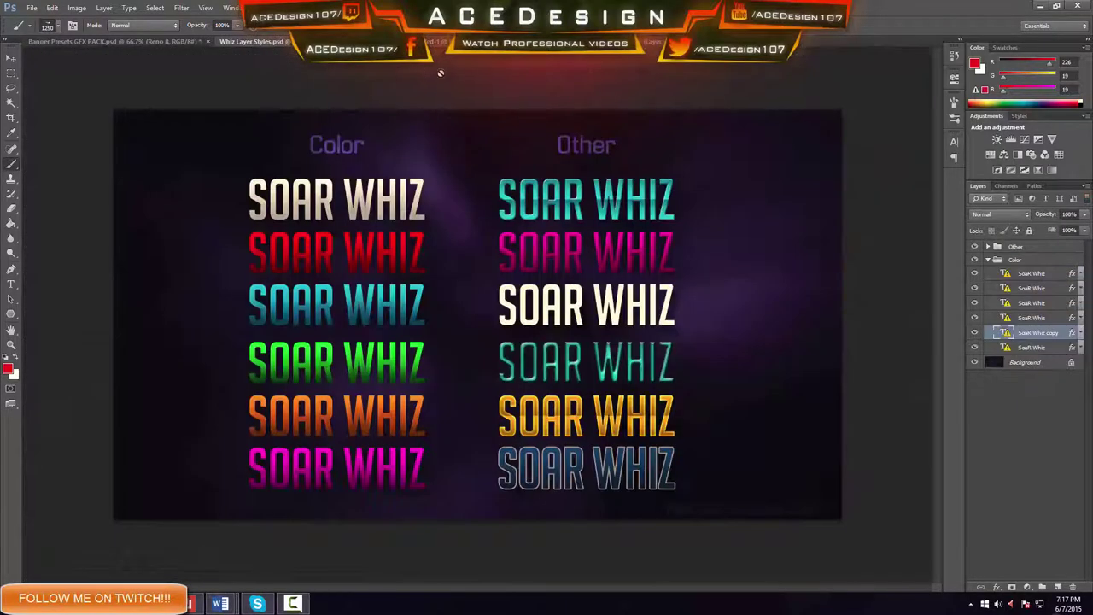
left_click(133, 42)
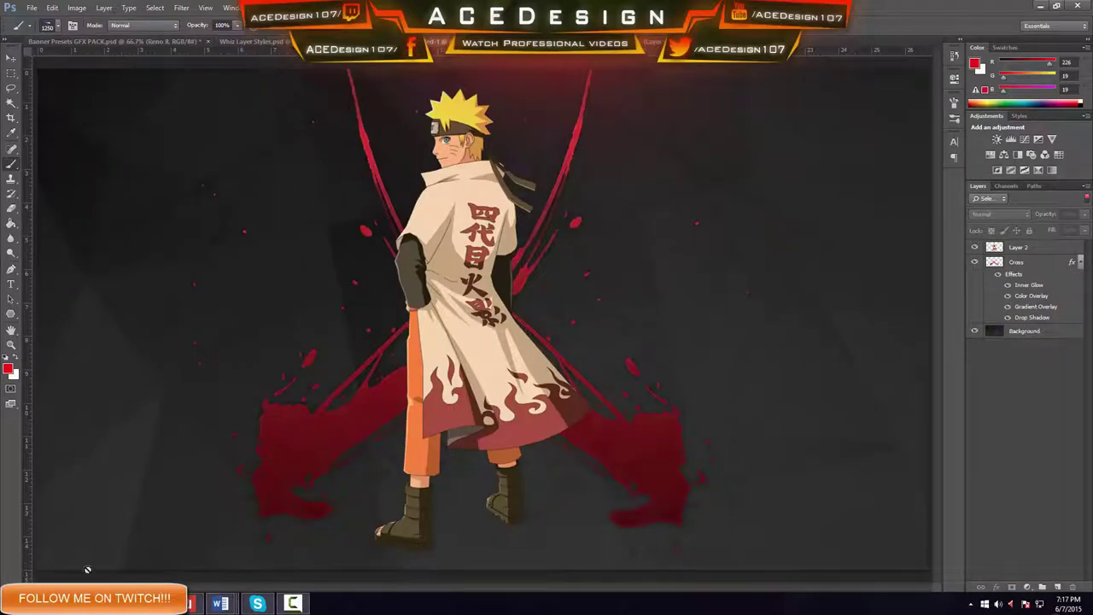
Step: Choose another 1250 px splatter brush and add a new empty layer above the figure
left_click(60, 26)
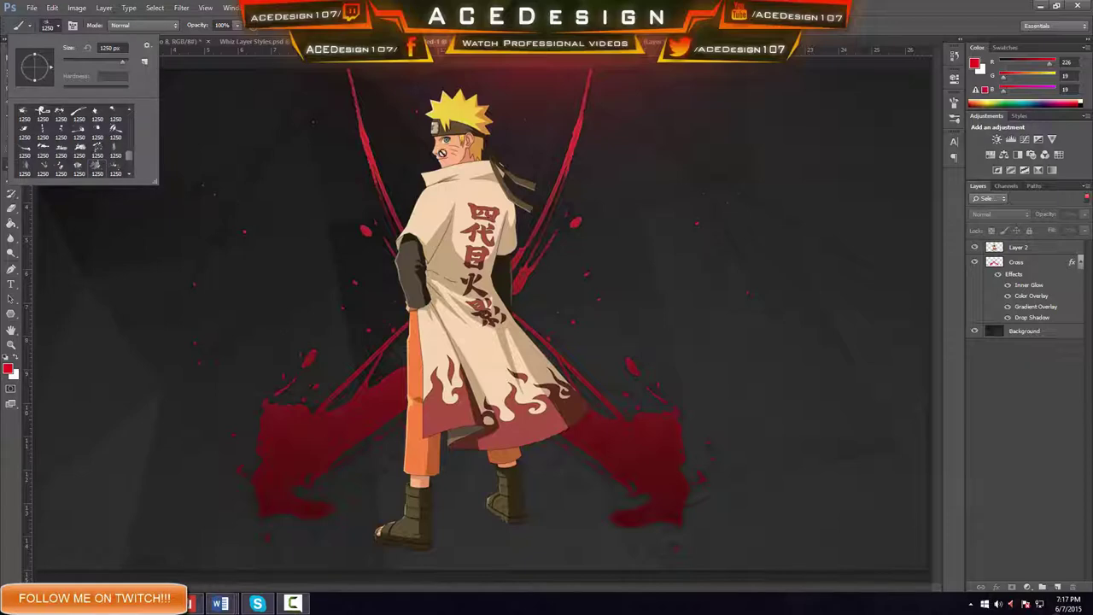
left_click(58, 26)
left_click(58, 27)
scroll(60, 141, "down", 1)
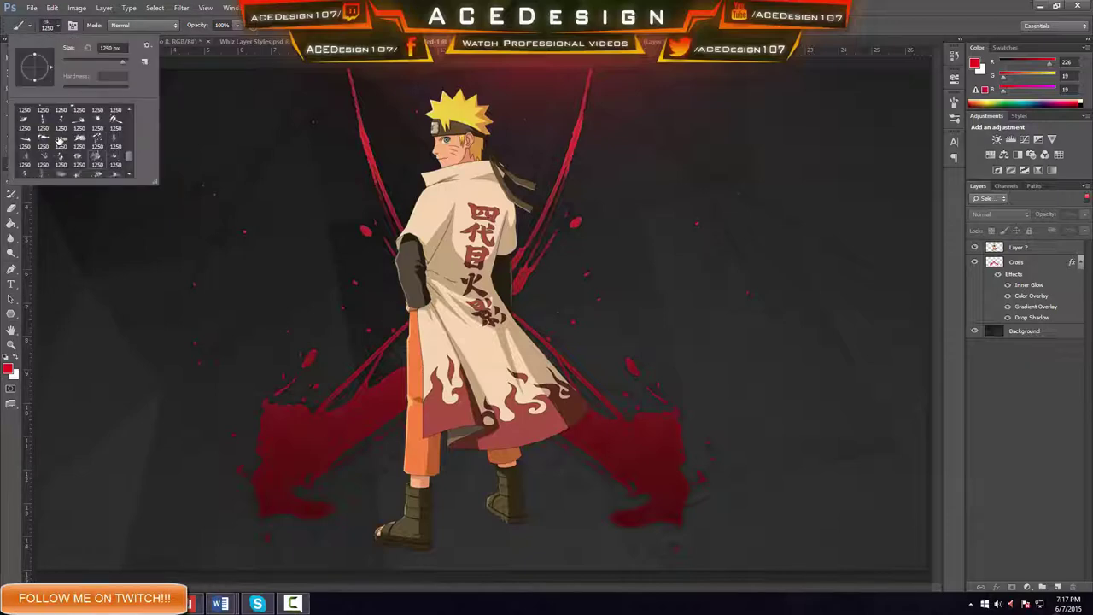
scroll(61, 145, "down", 3)
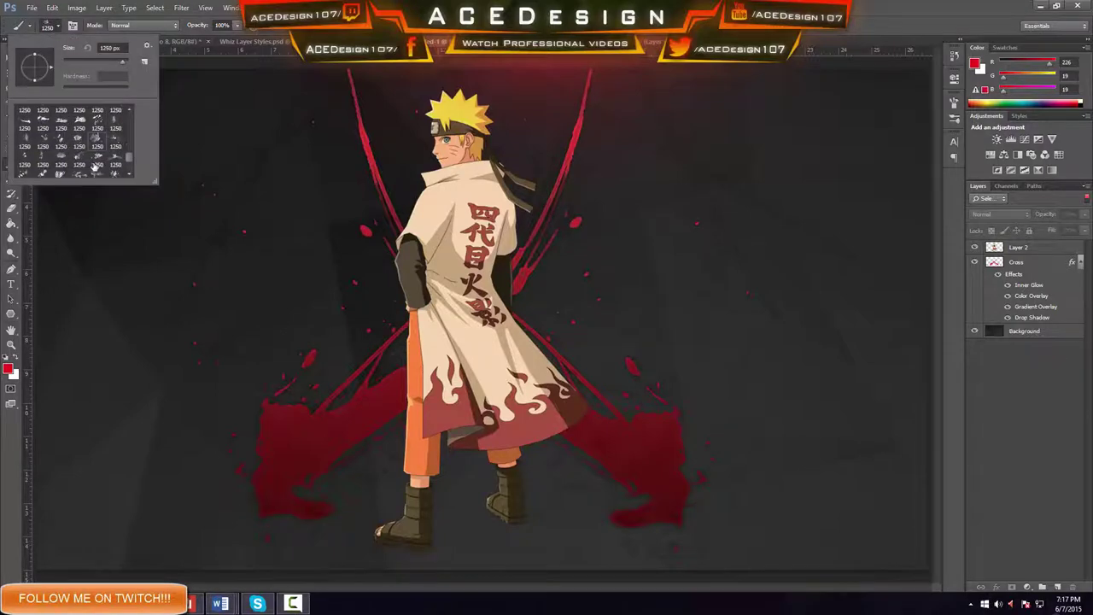
left_click(274, 239)
key("Return")
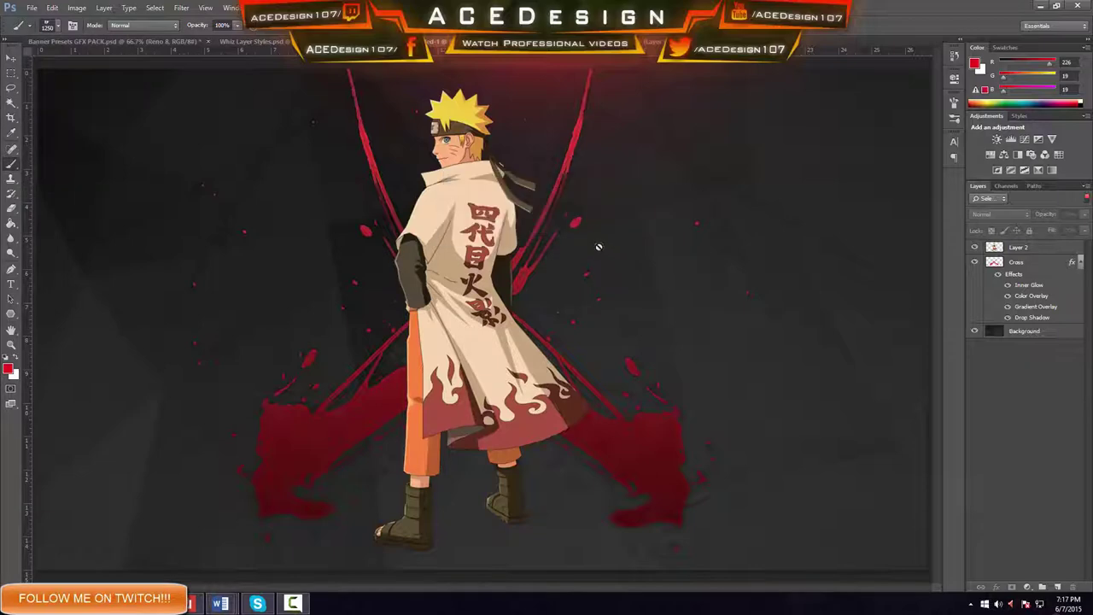
left_click(1057, 589)
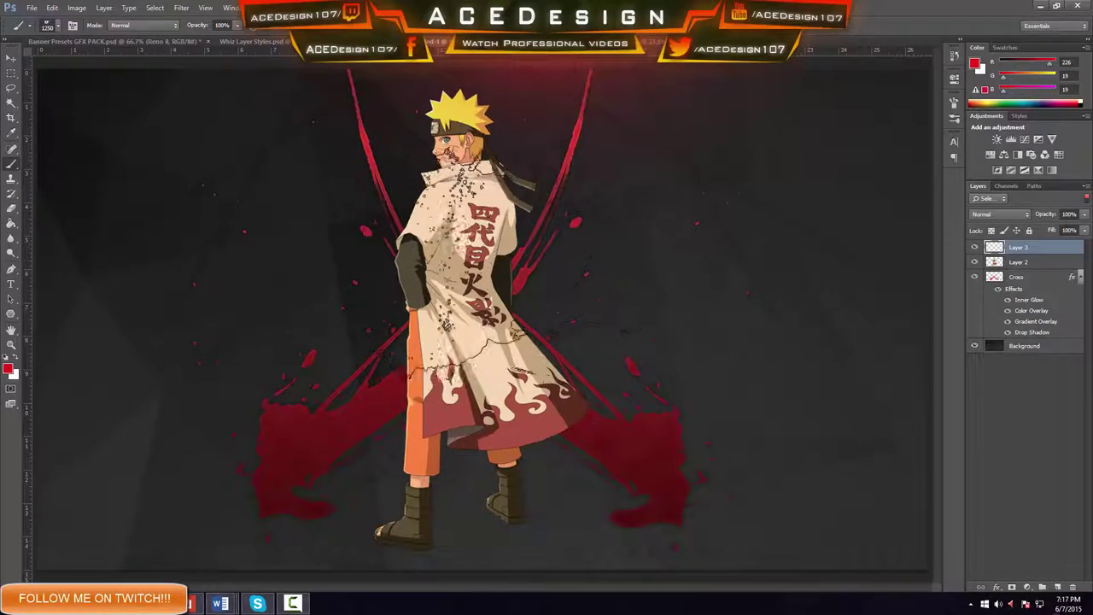
left_click(448, 273)
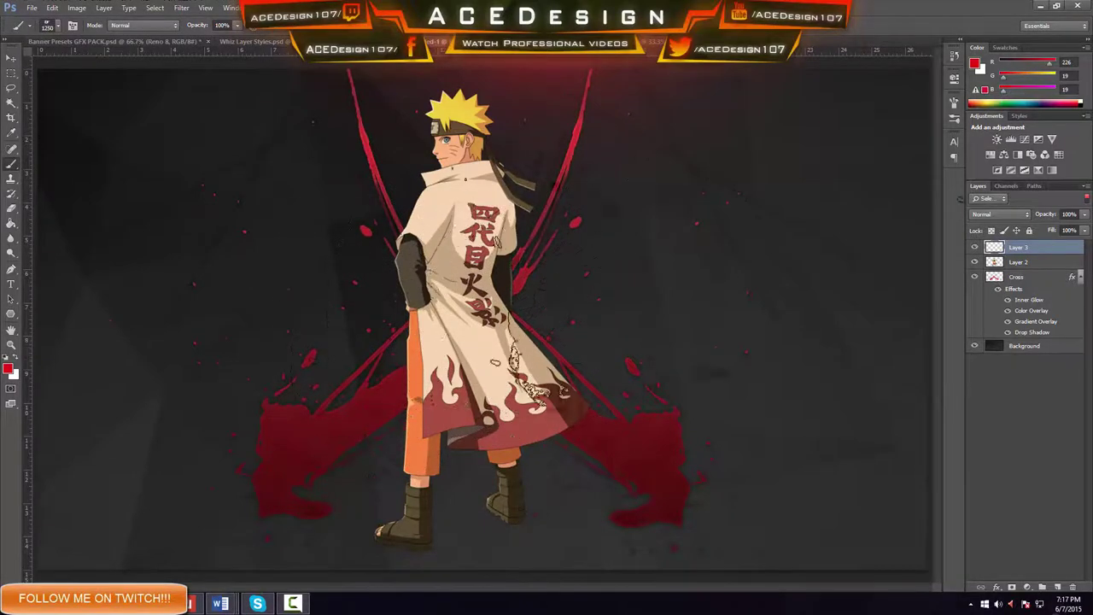
left_click(466, 248)
key("ctrl+z")
Step: Move the new layer beneath the figure's layer, collapse the Cross effects list, and rename the figure's layer PNG
left_click_drag(1028, 248, 1036, 271)
left_click(1079, 279)
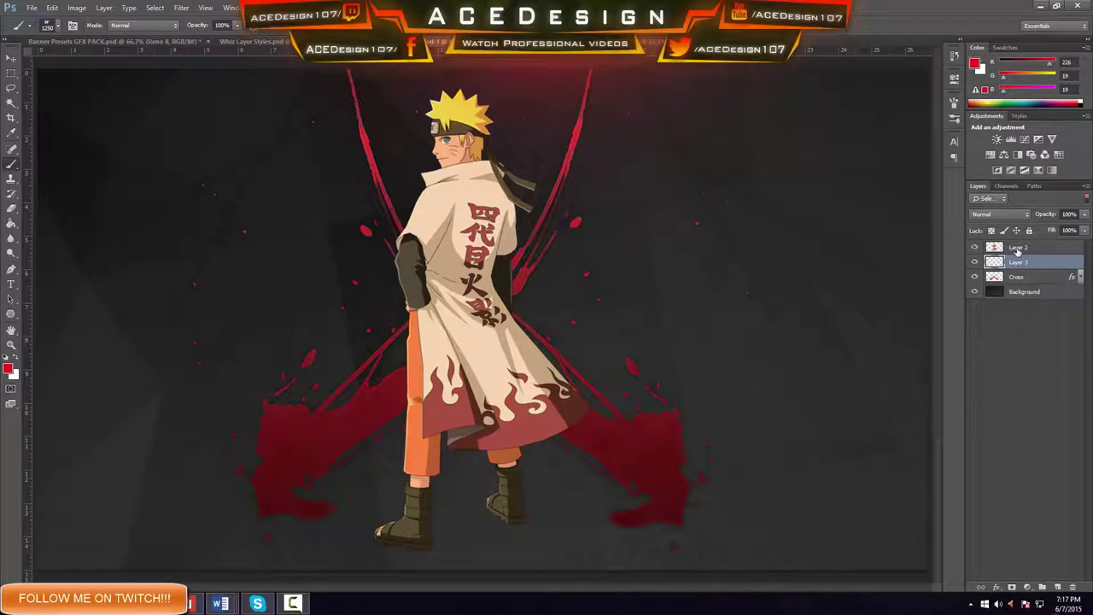
double_click(1017, 246)
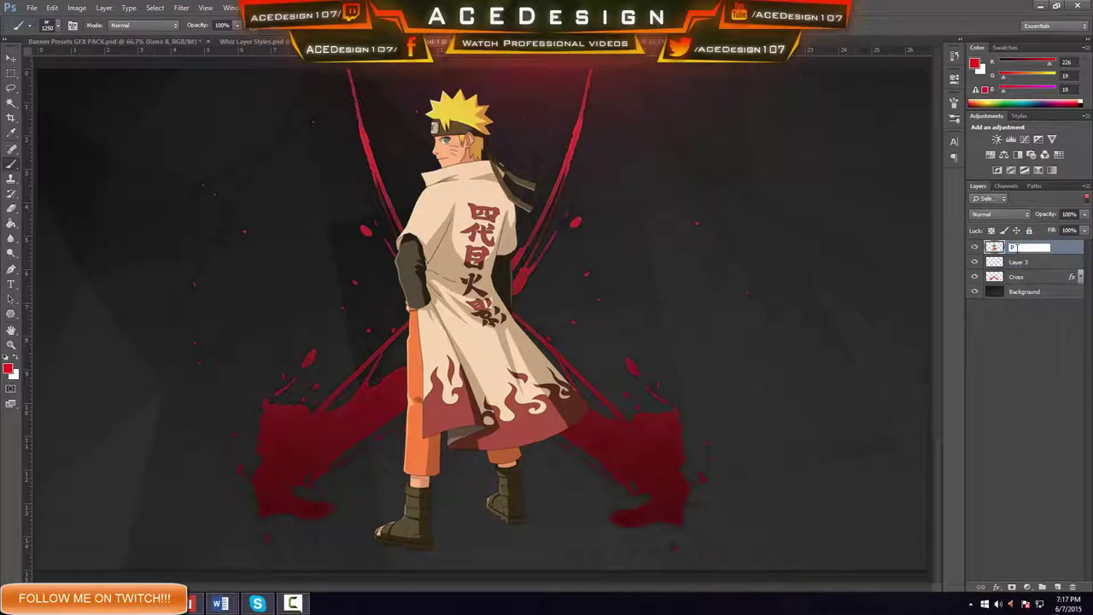
key("Return")
Step: Set the foreground colour to dark orange-brown (RGB 115, 69, 4) and stamp a large splatter behind the figure on Layer 3
left_click(1027, 263)
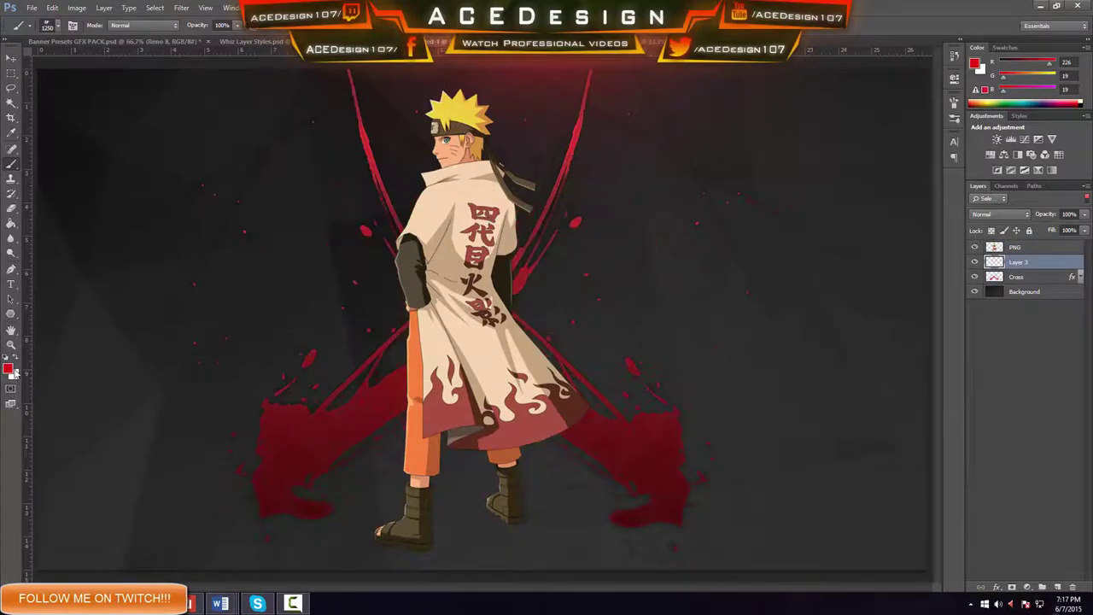
left_click(8, 369)
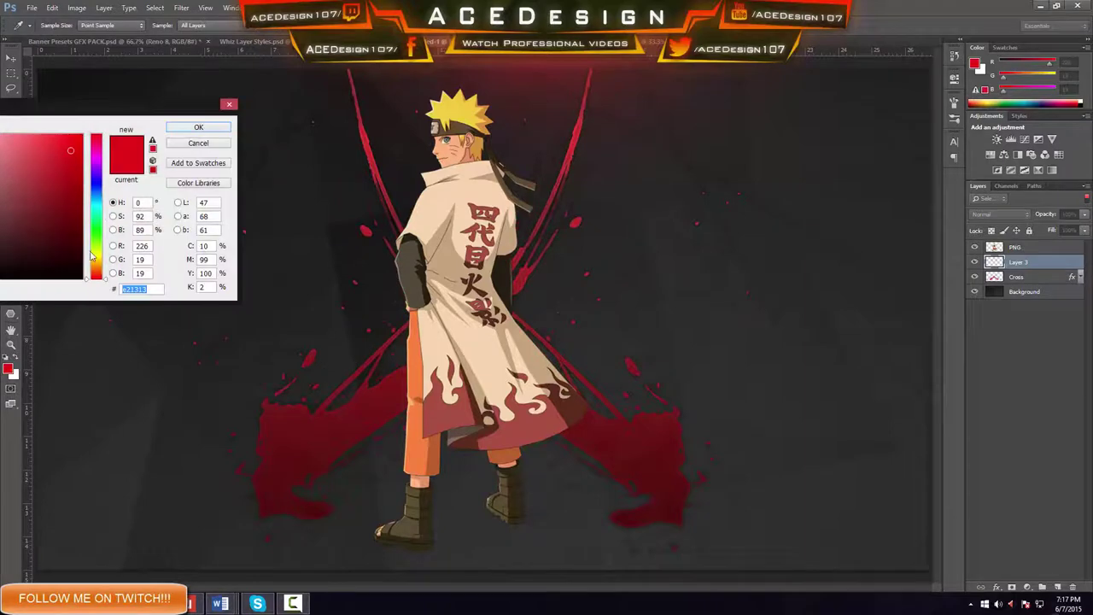
left_click_drag(91, 254, 96, 270)
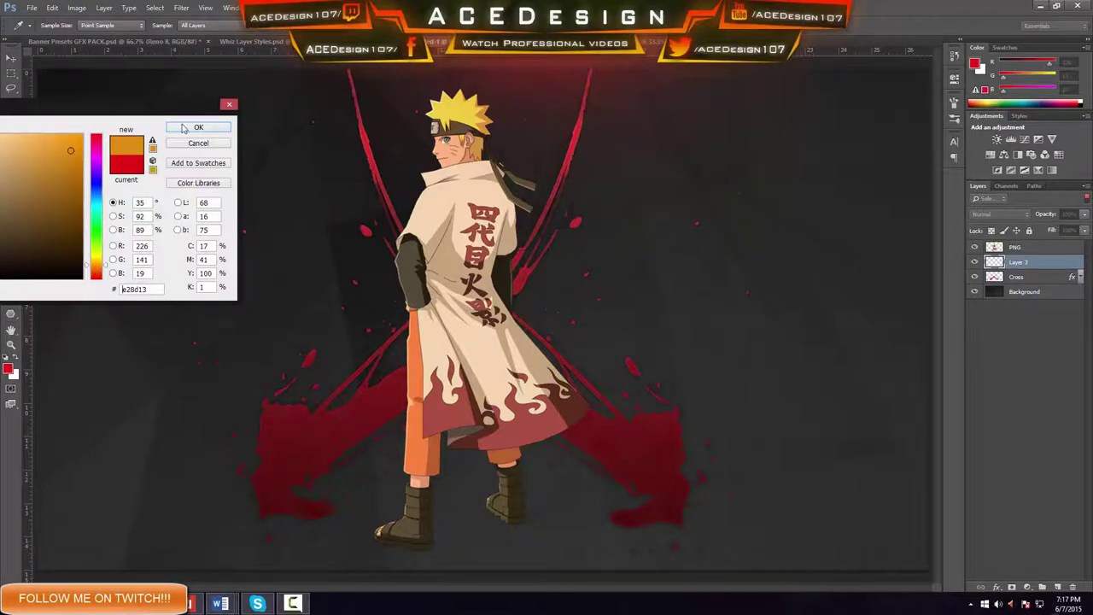
left_click(77, 210)
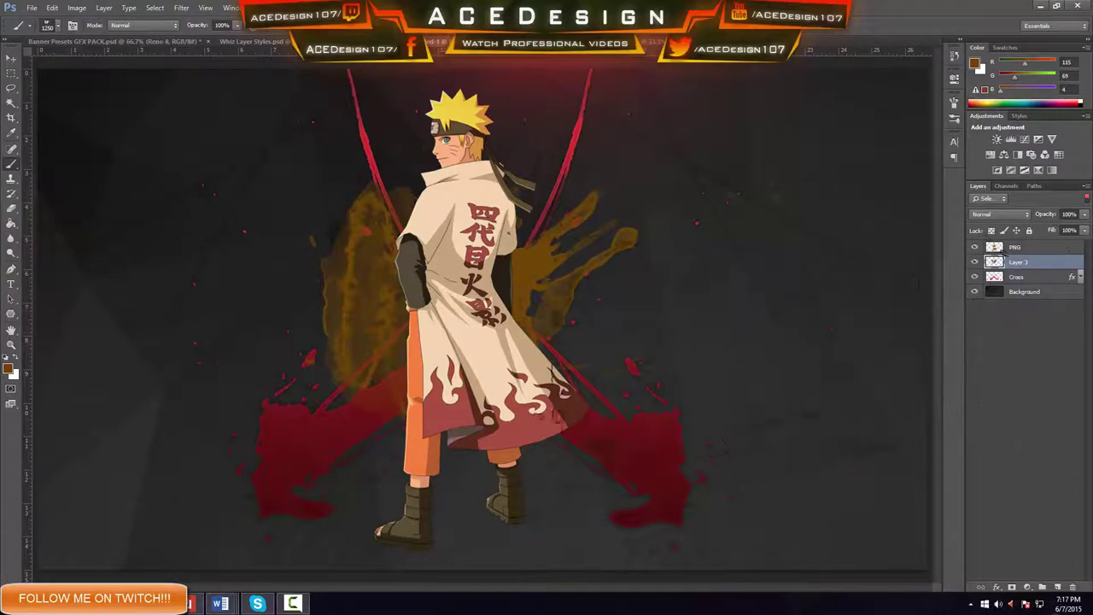
key("ctrl+t")
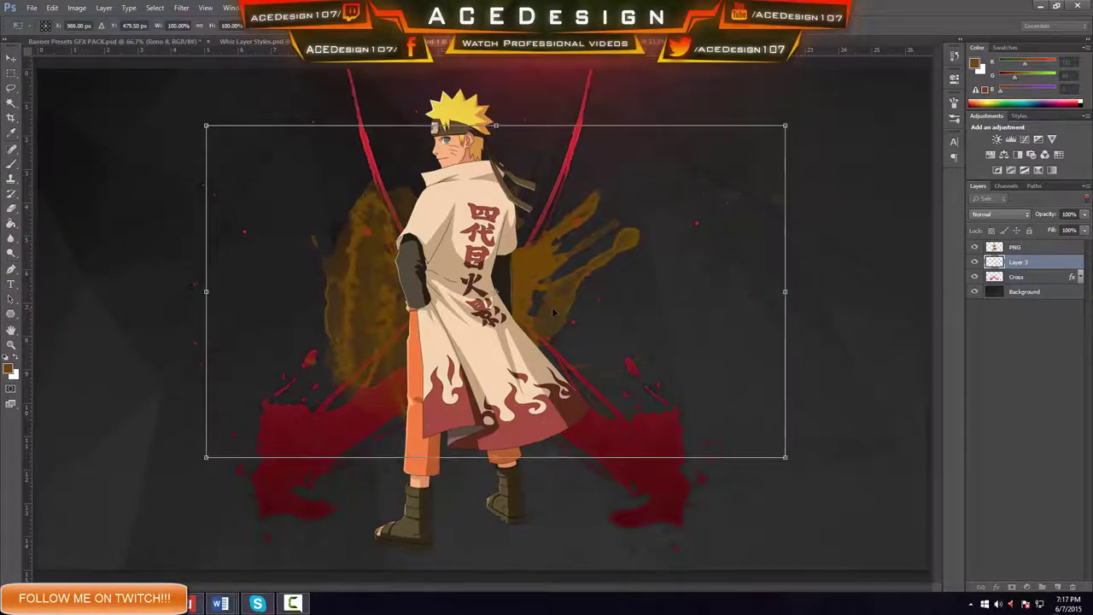
key("Return")
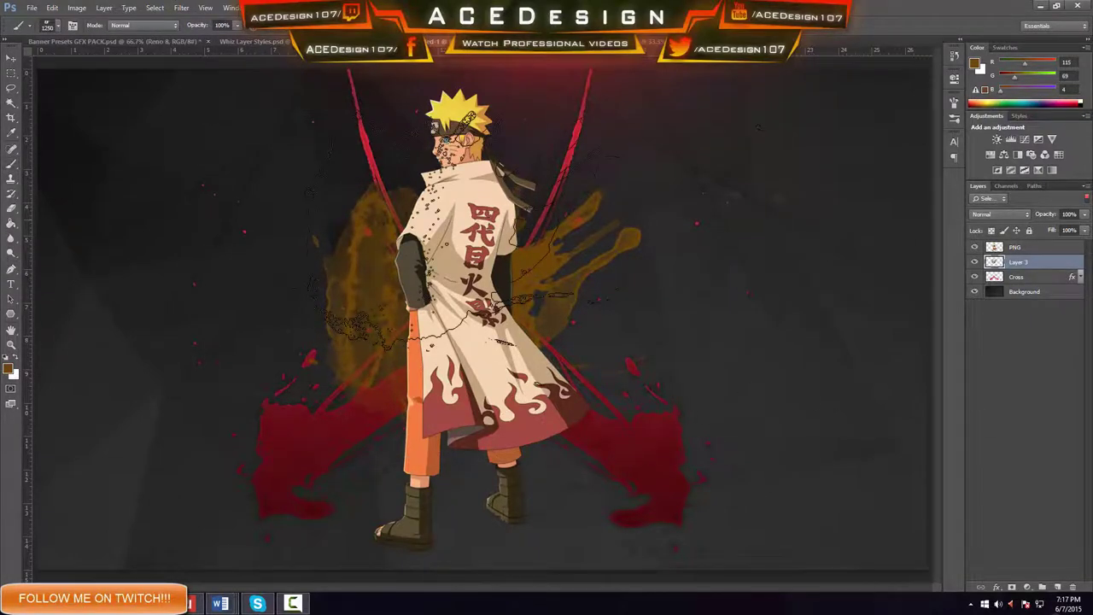
key("ctrl+u")
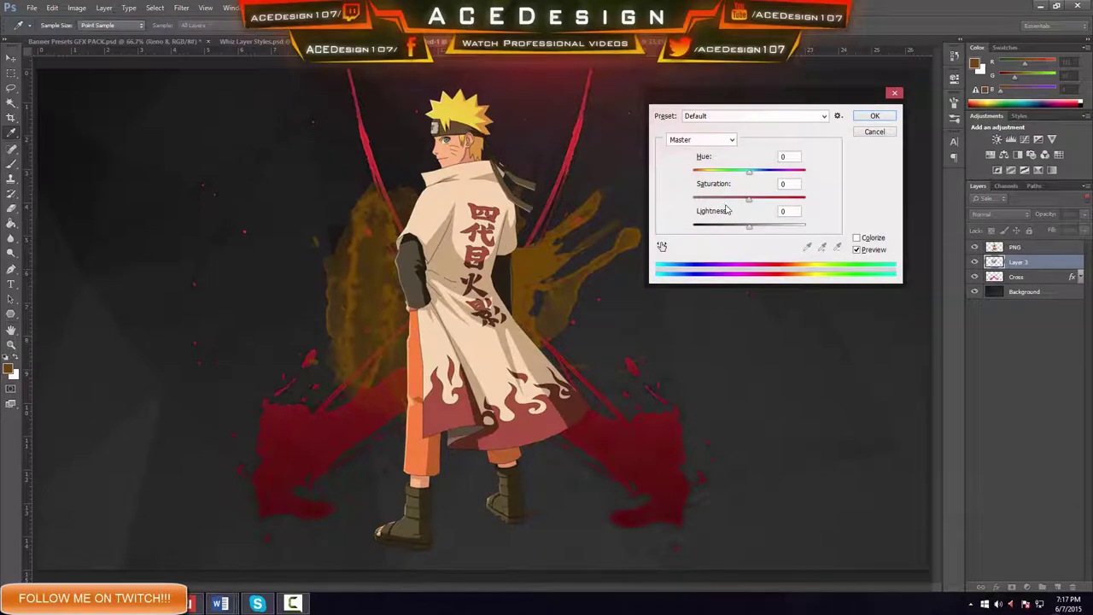
left_click_drag(725, 200, 778, 226)
left_click(755, 199)
left_click(872, 134)
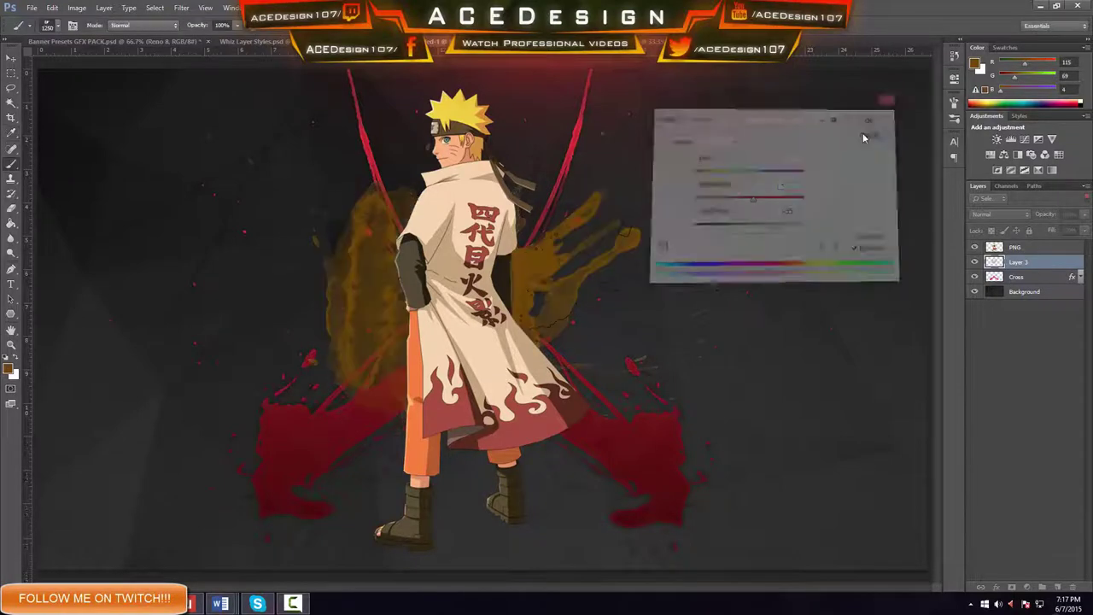
Step: Shift the orange-brown splatter rightwards with Free Transform to an X position of 1014 px and accept the transform
key("ctrl+t")
key("Right")
key("Right")
key("Right")
key("Right")
key("Right")
key("Right")
key("Right")
key("Right")
key("Right")
key("Right")
key("Right")
key("Right")
key("Right")
key("Right")
key("Right")
key("Right")
key("Right")
key("Right")
key("Right")
key("Right")
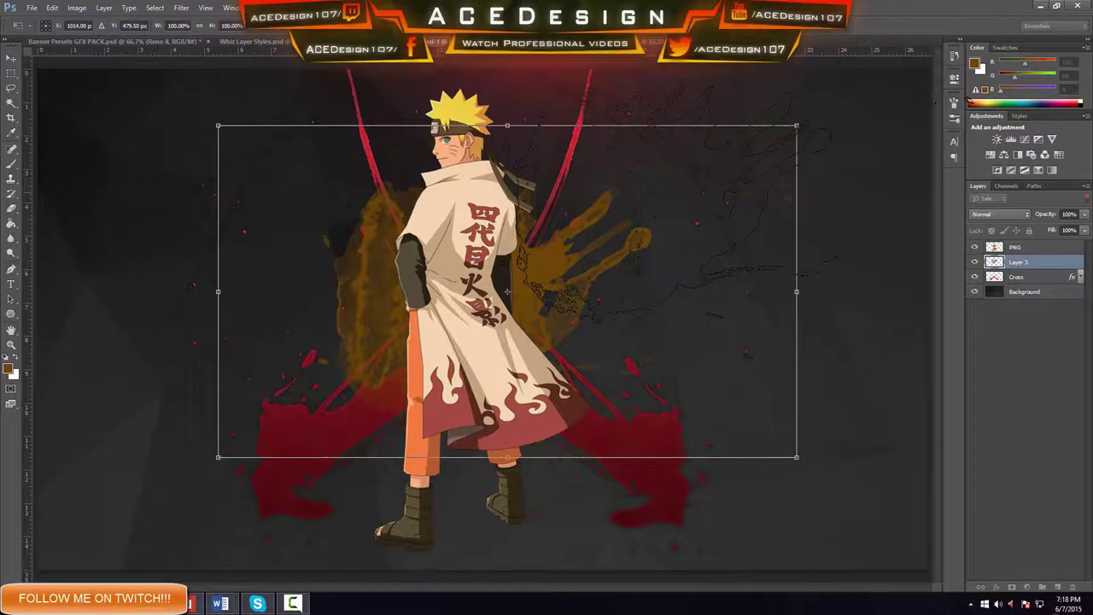
key("Return")
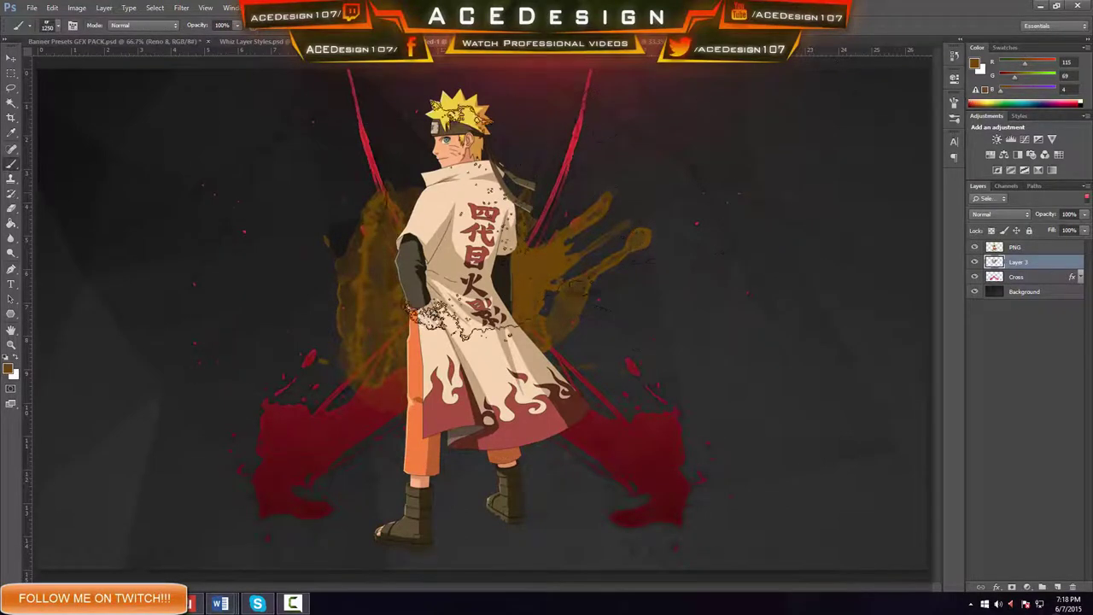
Step: Add an empty layer above Layer 3 and choose a long diagonal 1250 px splatter brush
left_click(1058, 587)
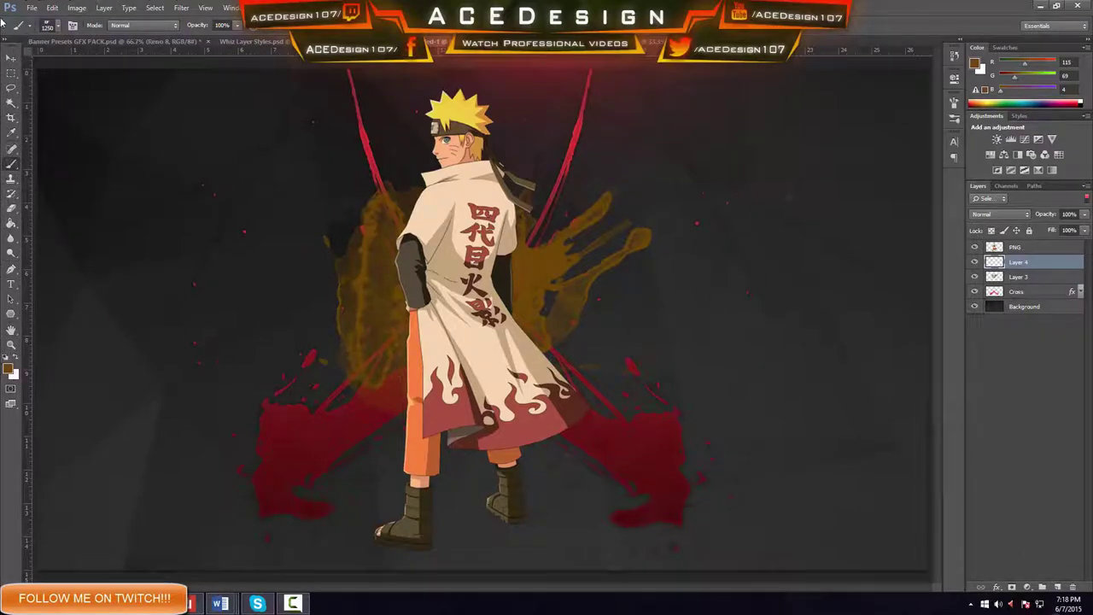
left_click(60, 27)
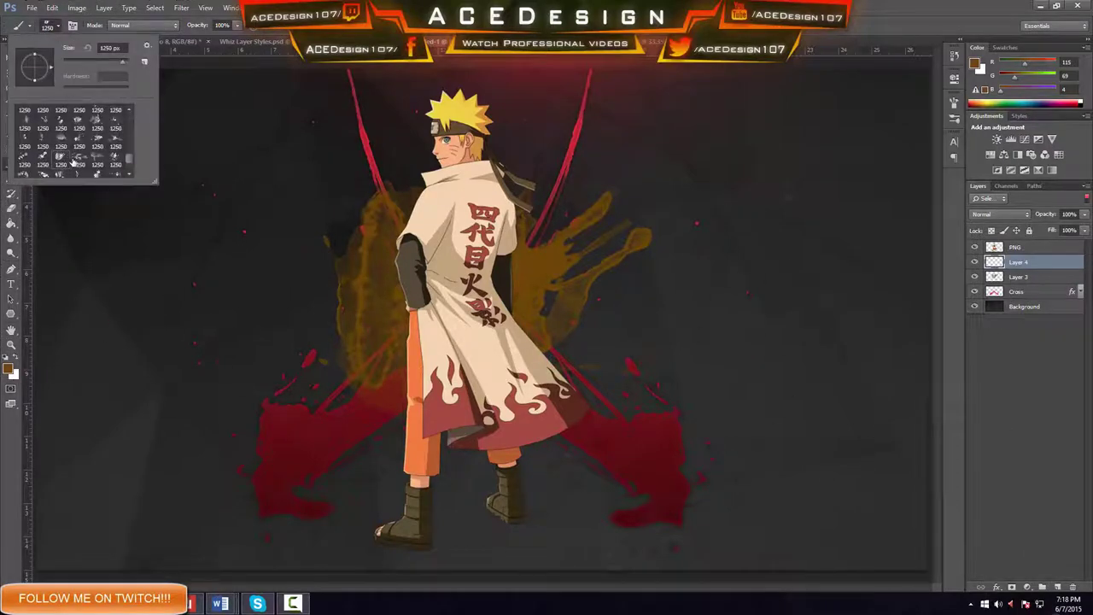
scroll(73, 160, "up", 3)
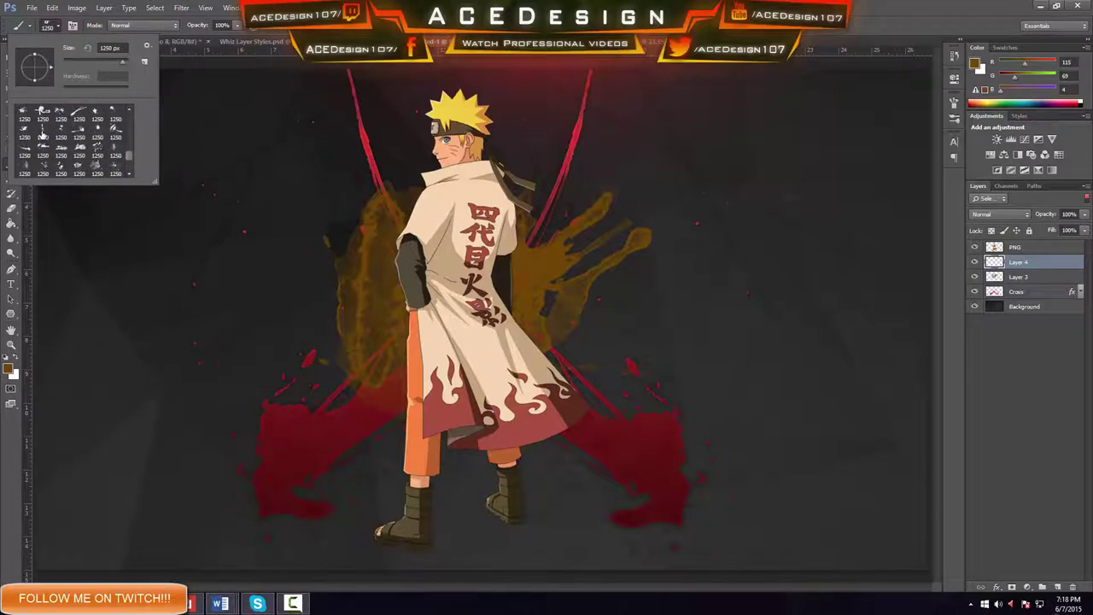
left_click(43, 134)
scroll(71, 164, "up", 1)
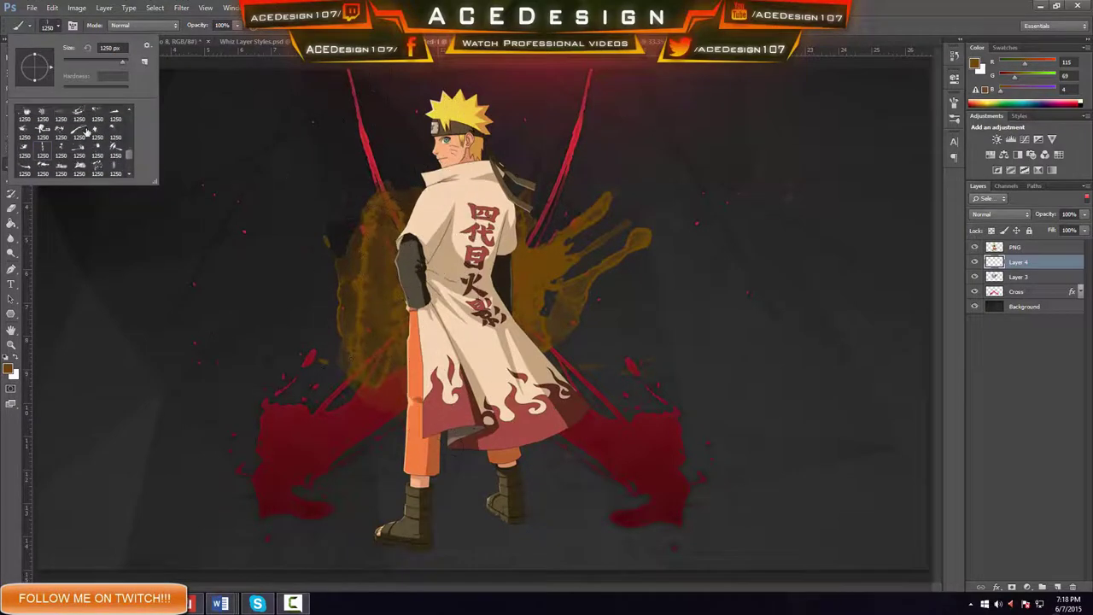
left_click(43, 128)
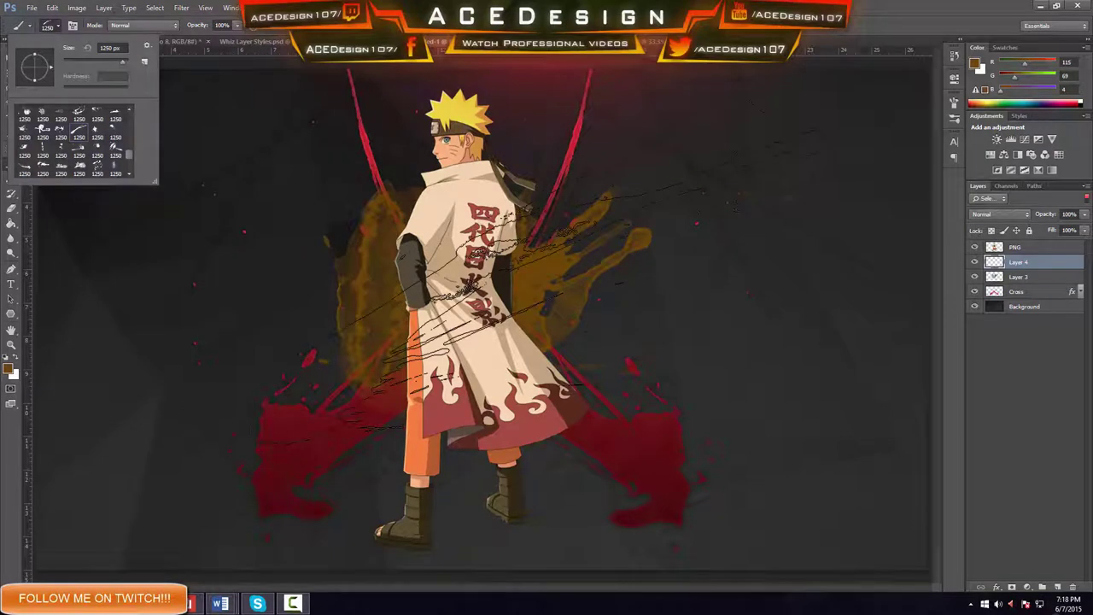
left_click(518, 297)
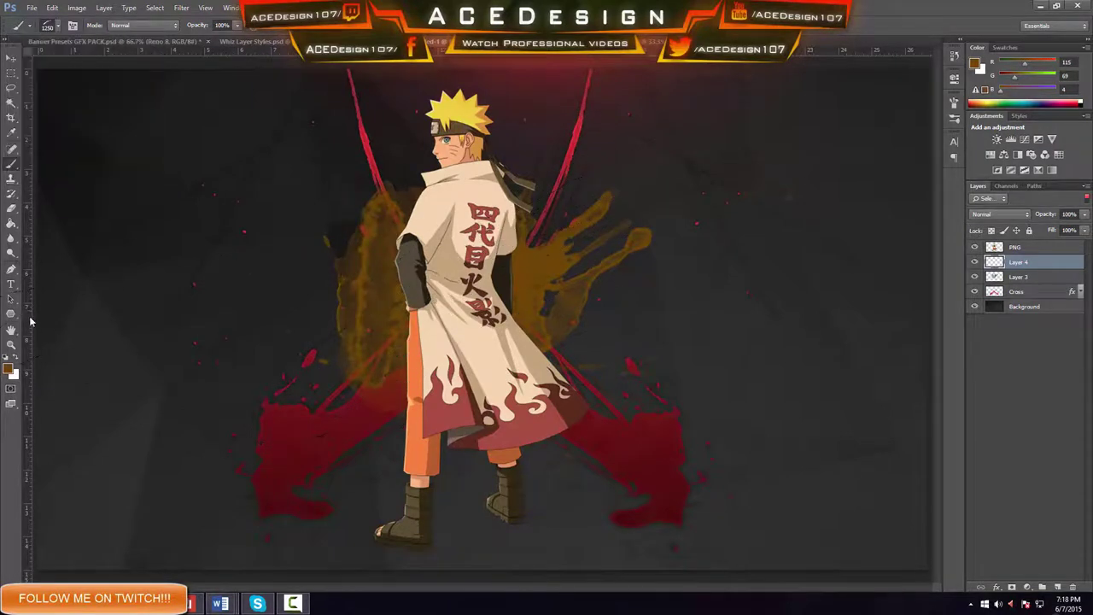
Step: Set the foreground colour to bright green (RGB 0, 255, 12)
left_click(8, 368)
left_click(96, 231)
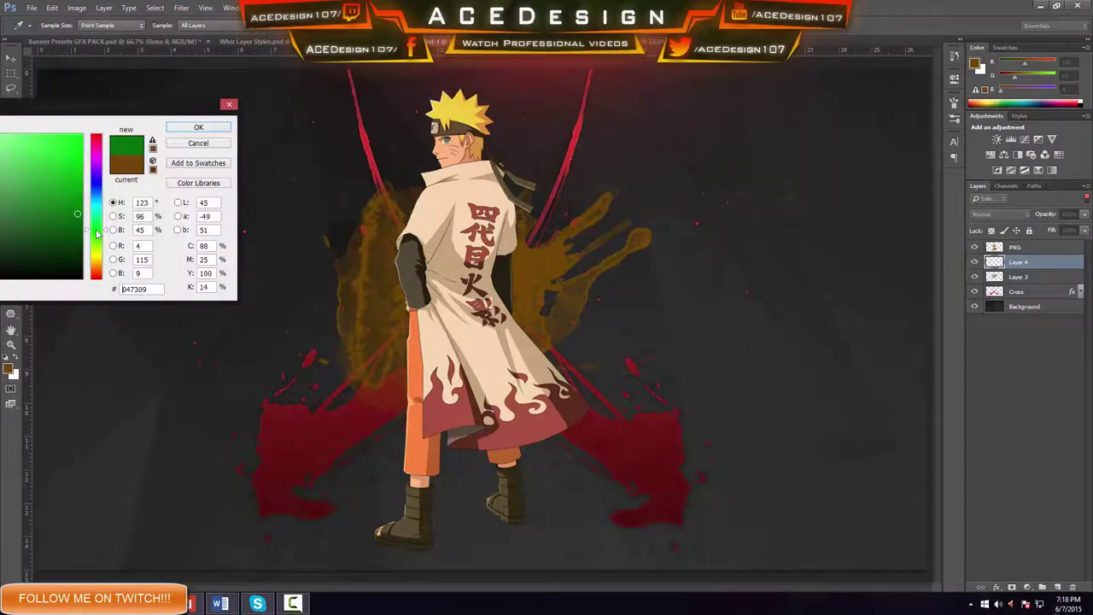
left_click_drag(65, 167, 287, 59)
left_click(200, 128)
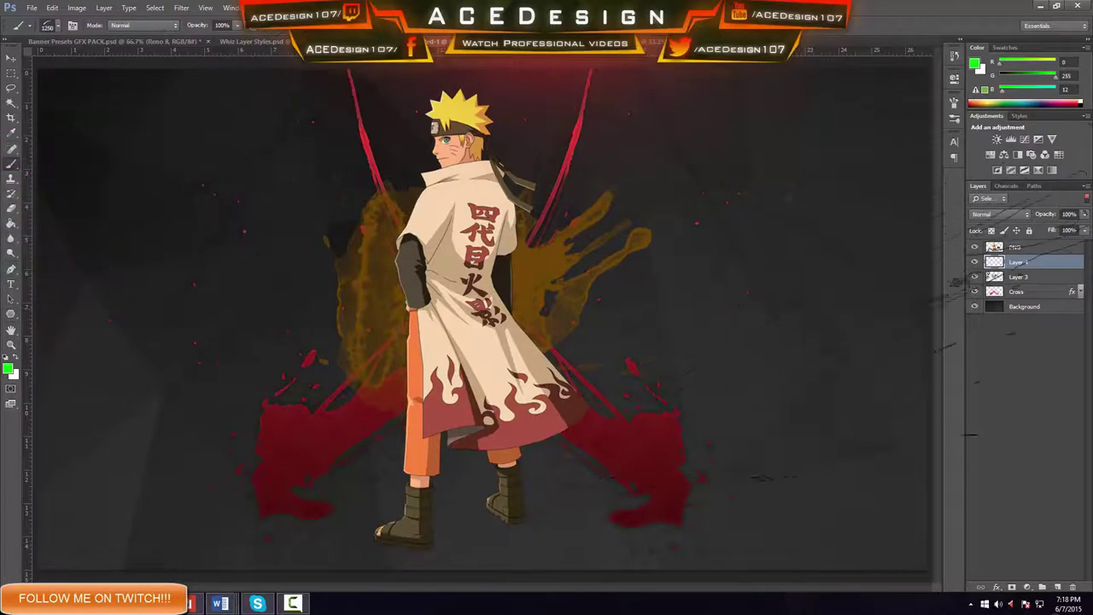
Step: Load the orange-brown splatter's outline as a selection, stamp the green splatter inside it on Layer 4, and deselect
left_click(994, 277, "ctrl")
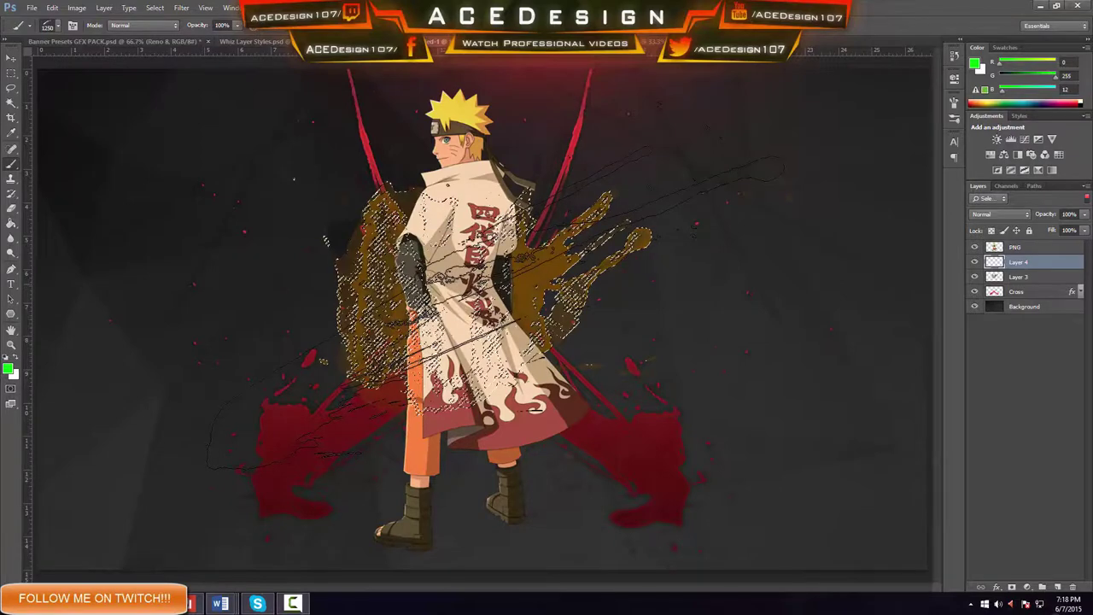
left_click(495, 311)
key("ctrl+d")
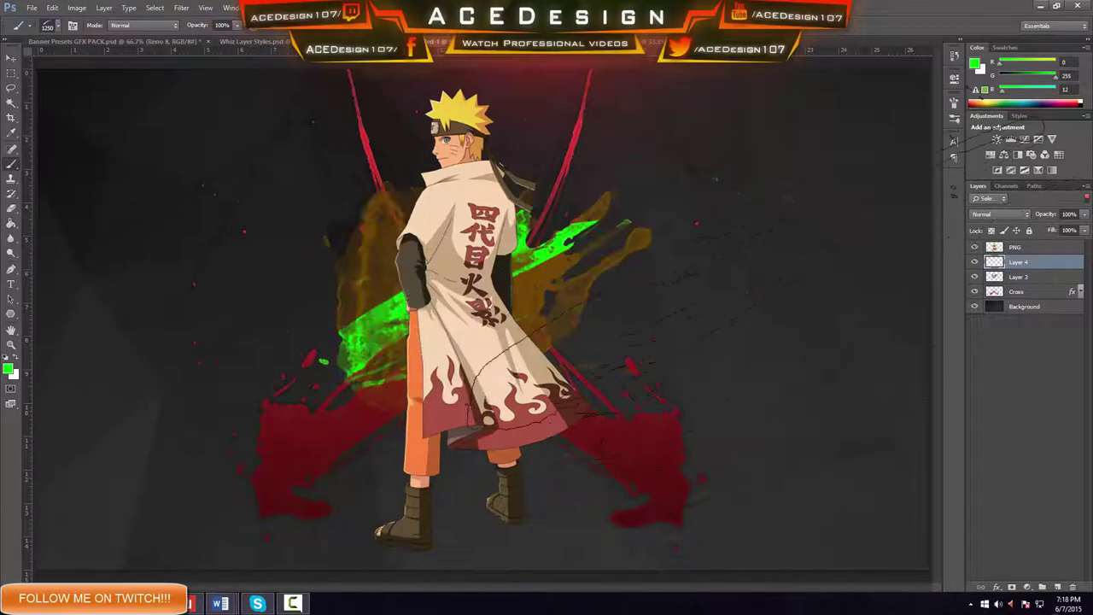
Step: Set the foreground colour to magenta (RGB 255, 0, 192) and stamp a diagonal splatter behind the figure on a new layer above Layer 4
left_click(9, 369)
left_click_drag(96, 158, 101, 155)
left_click(196, 128)
key("b")
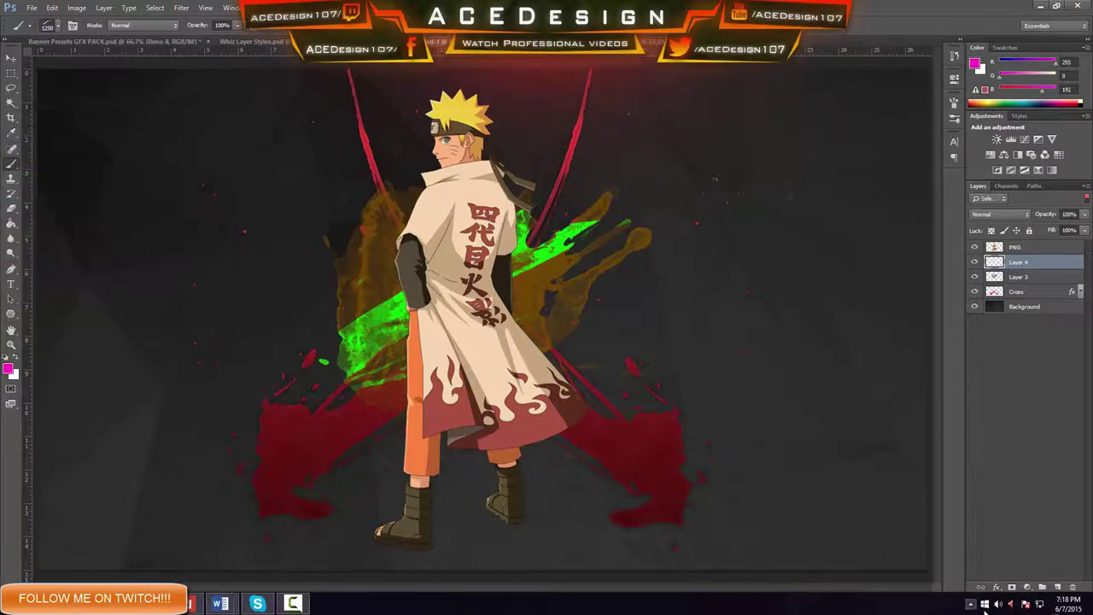
left_click(1063, 588)
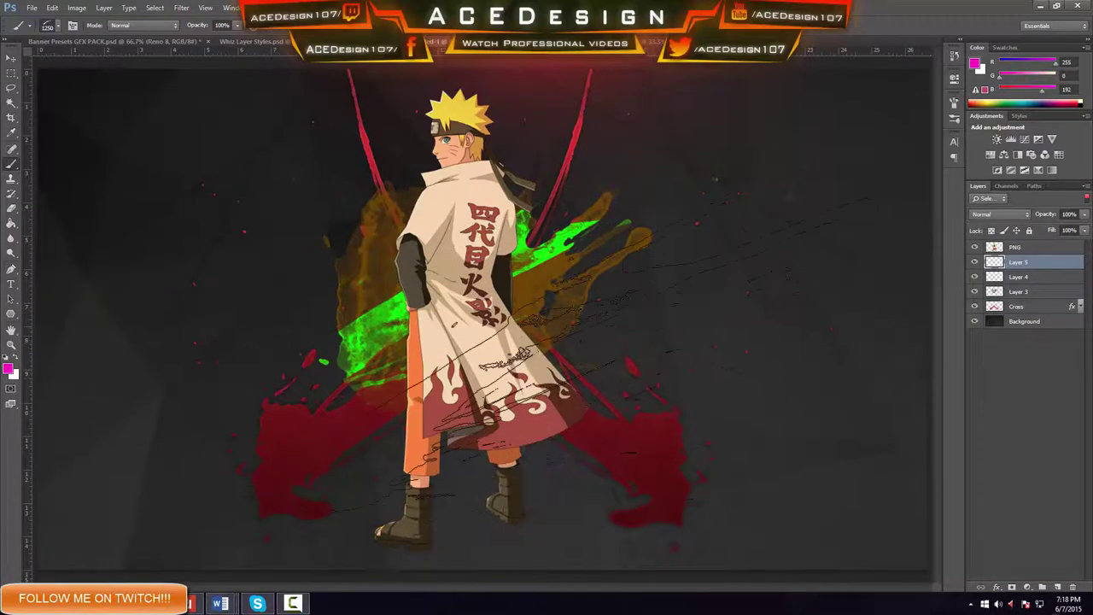
left_click(511, 302)
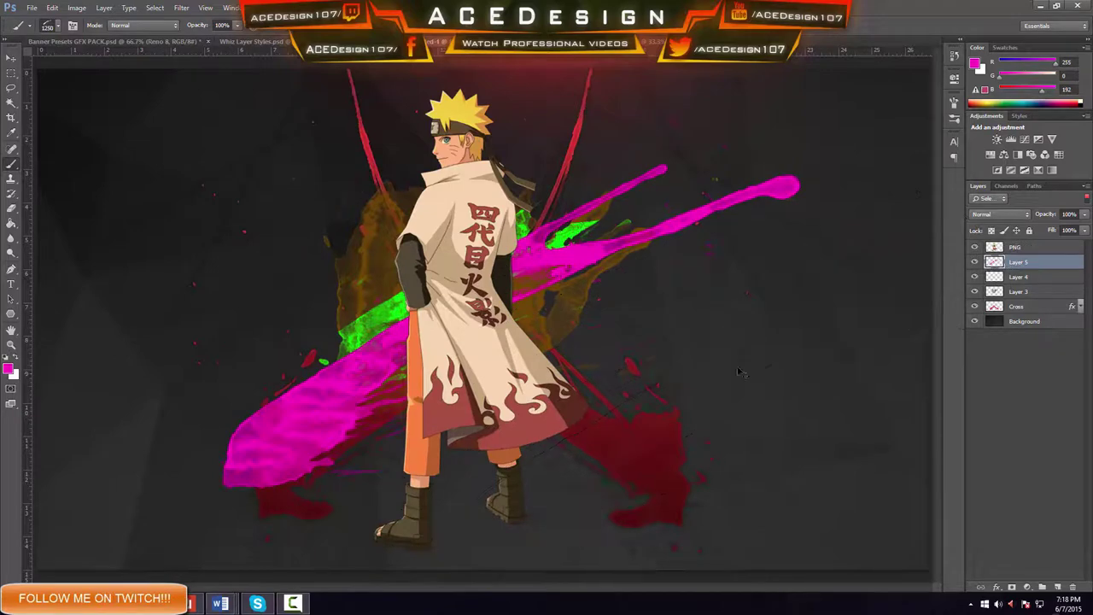
Step: Rotate the magenta splatter so it crosses the green one diagonally, and move it to X 767 px, Y 339 px with Free Transform
key("ctrl+t")
left_click_drag(835, 476, 570, 99)
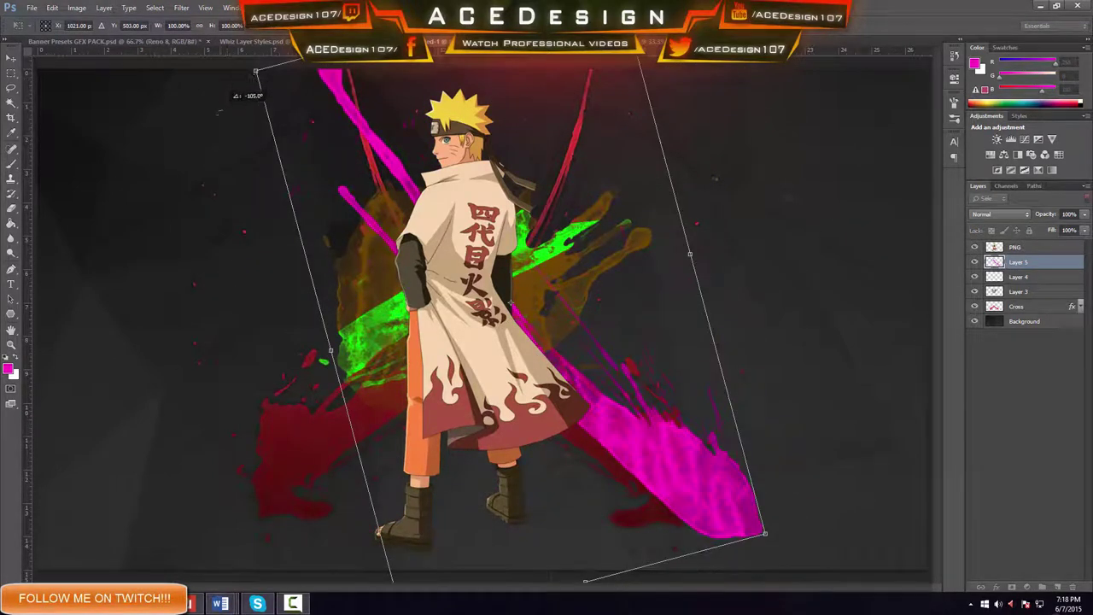
left_click_drag(246, 86, 232, 101)
key("Return")
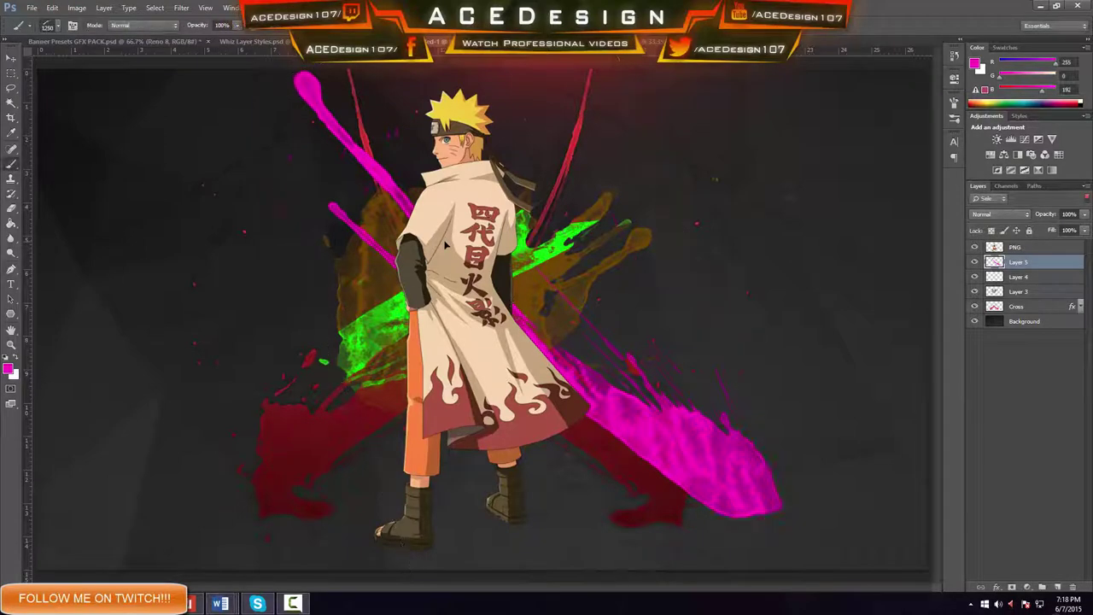
key("ctrl+t")
left_click_drag(640, 412, 552, 322)
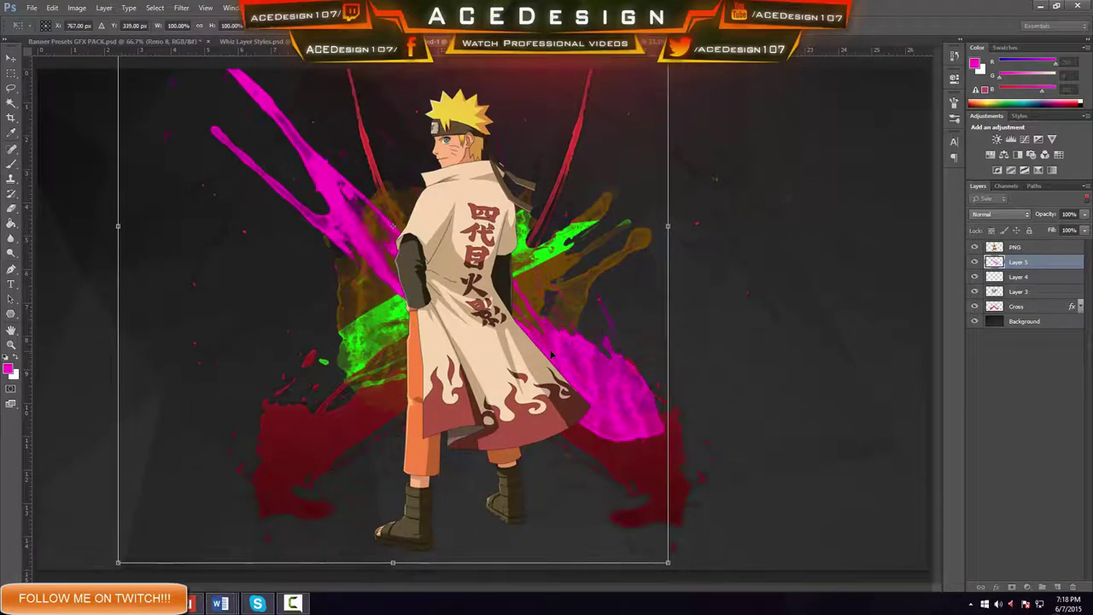
key("Return")
key("b")
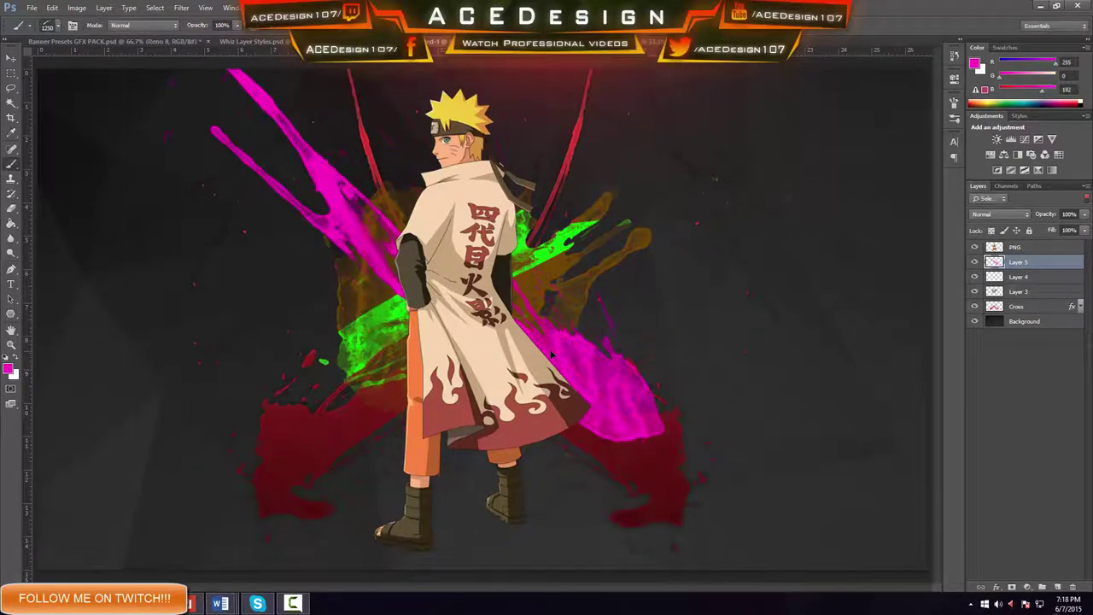
Step: Load the brown splatter's outline as a selection and rename its layer Brown Layer
left_click(994, 292, "ctrl")
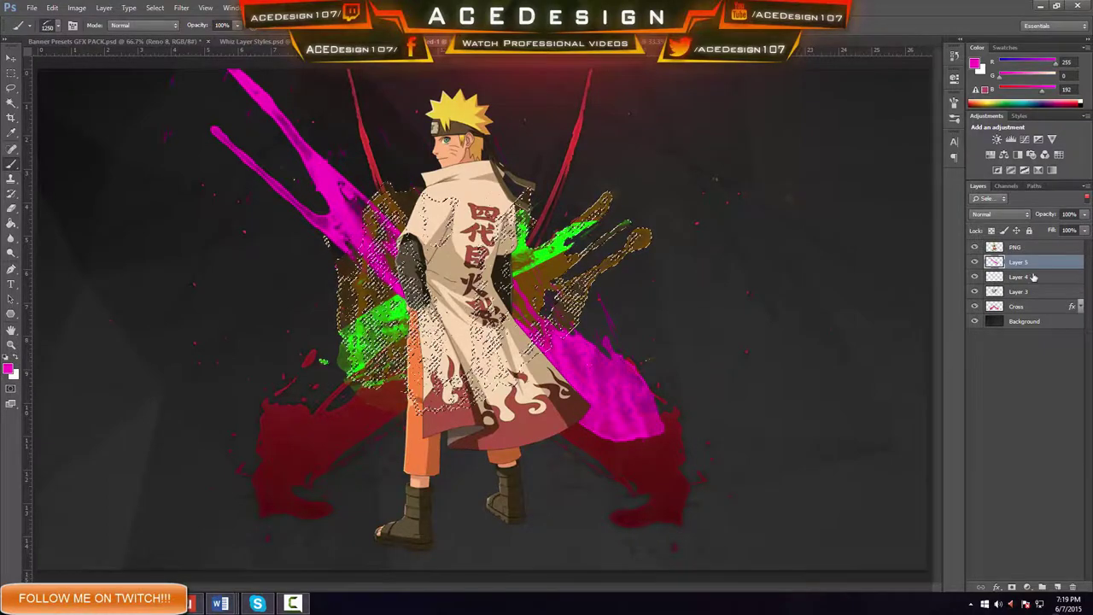
double_click(1020, 291)
type("Bro")
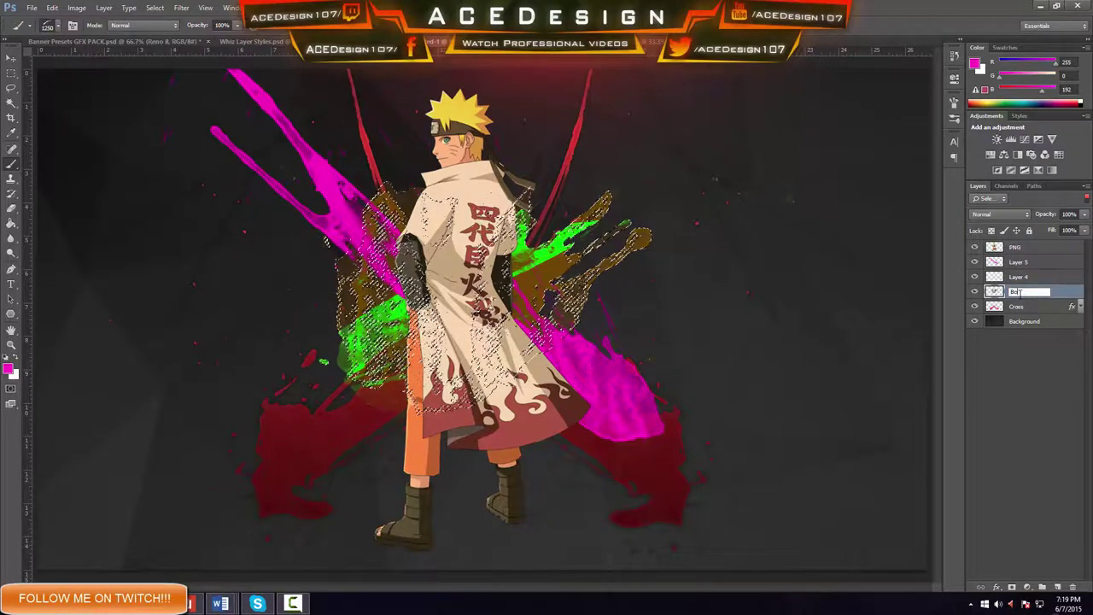
type("wn Lay")
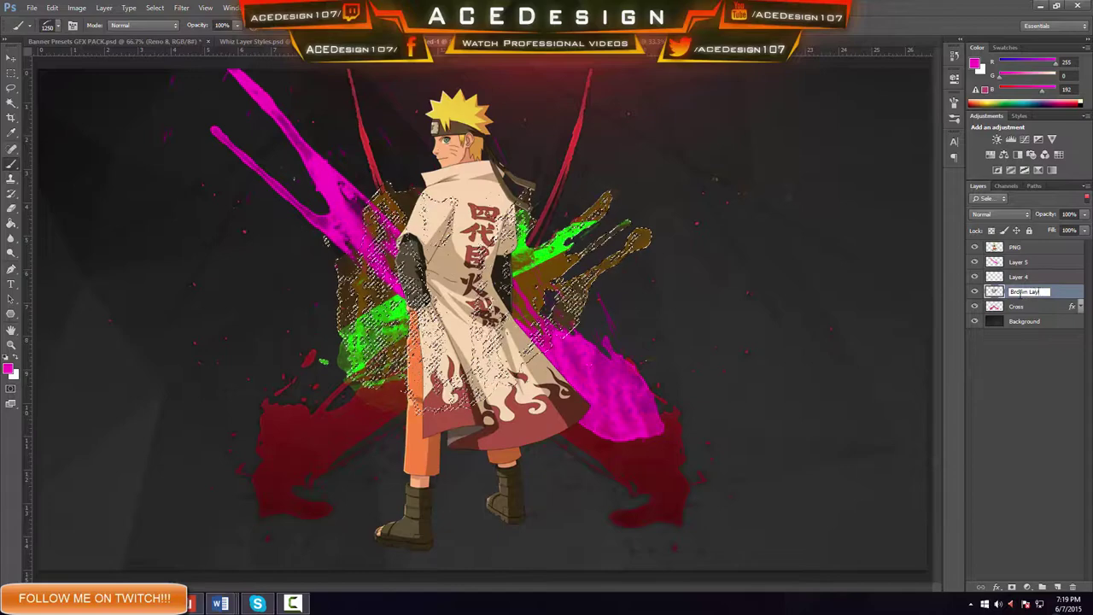
type("er")
key("Return")
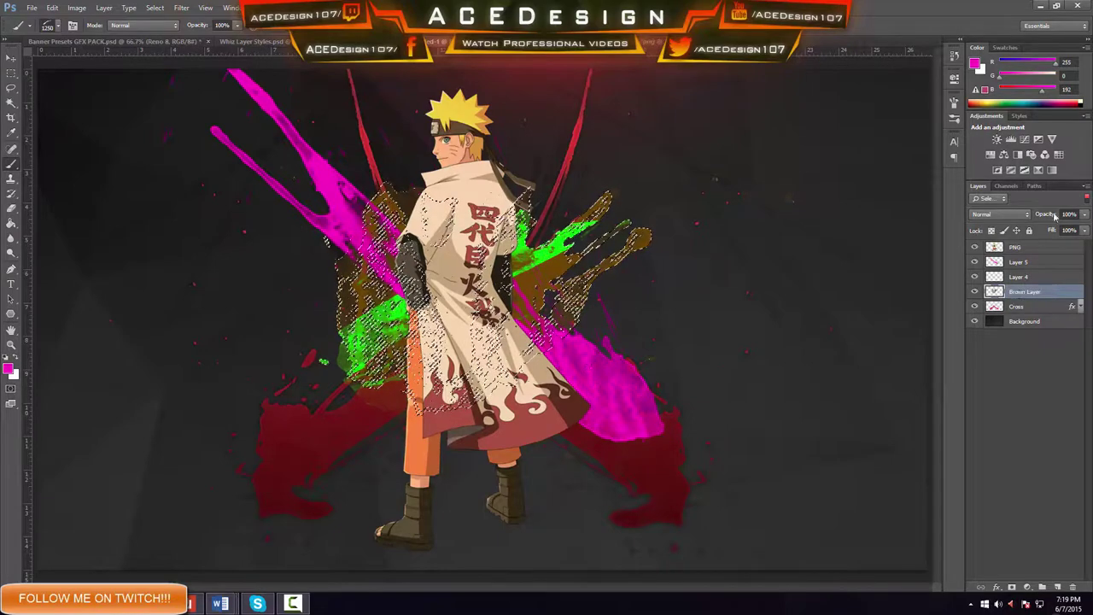
Step: Rename Layer 4 as Green layer and Layer 5 as pink layer
double_click(1050, 278)
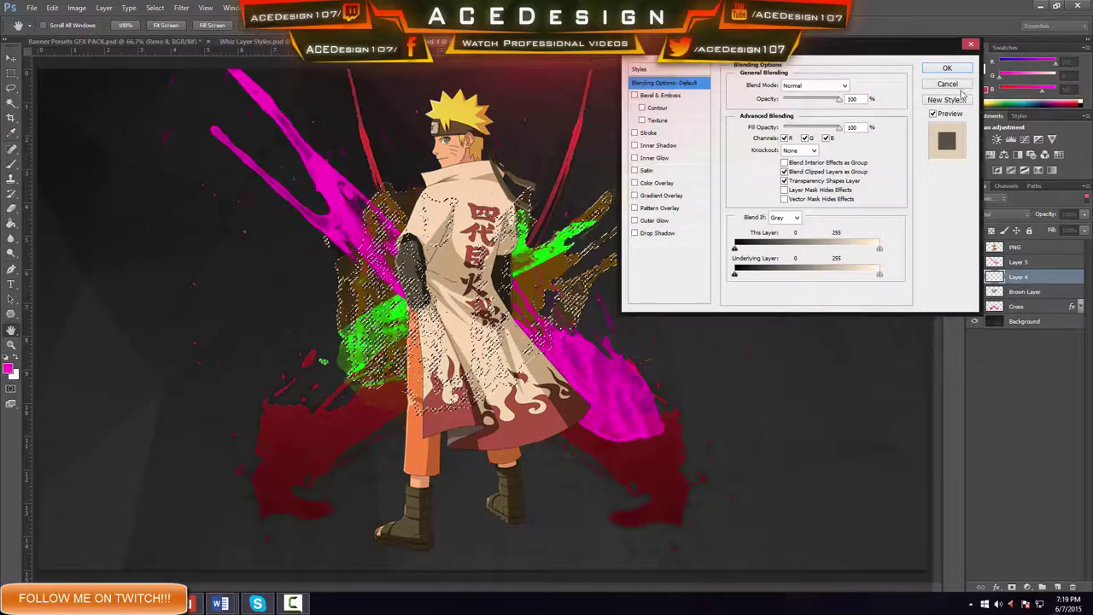
left_click(947, 84)
double_click(1016, 278)
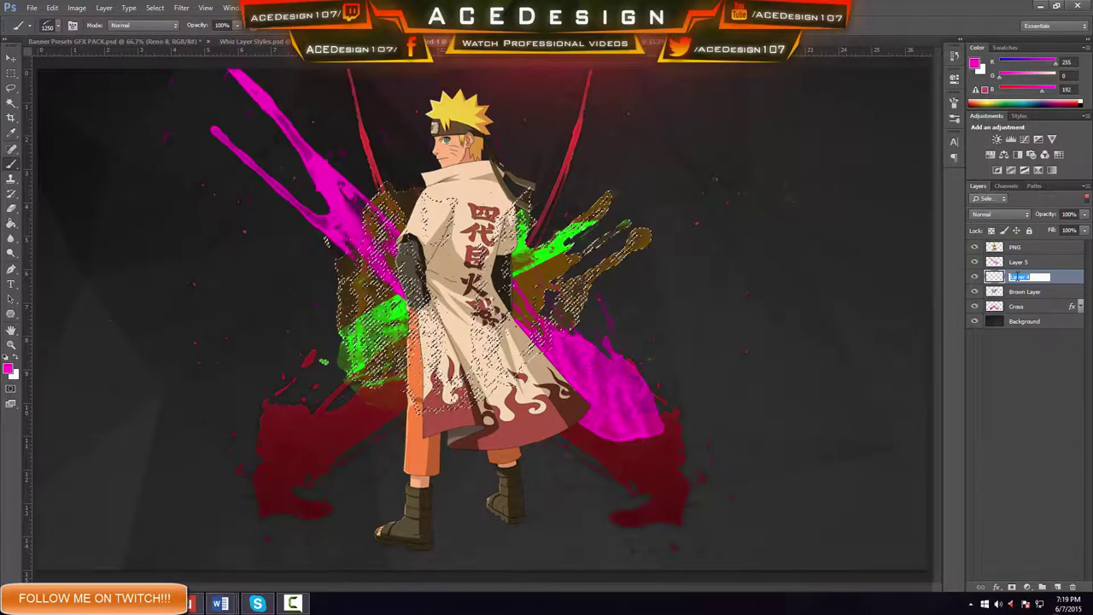
type("Green layer")
key("Return")
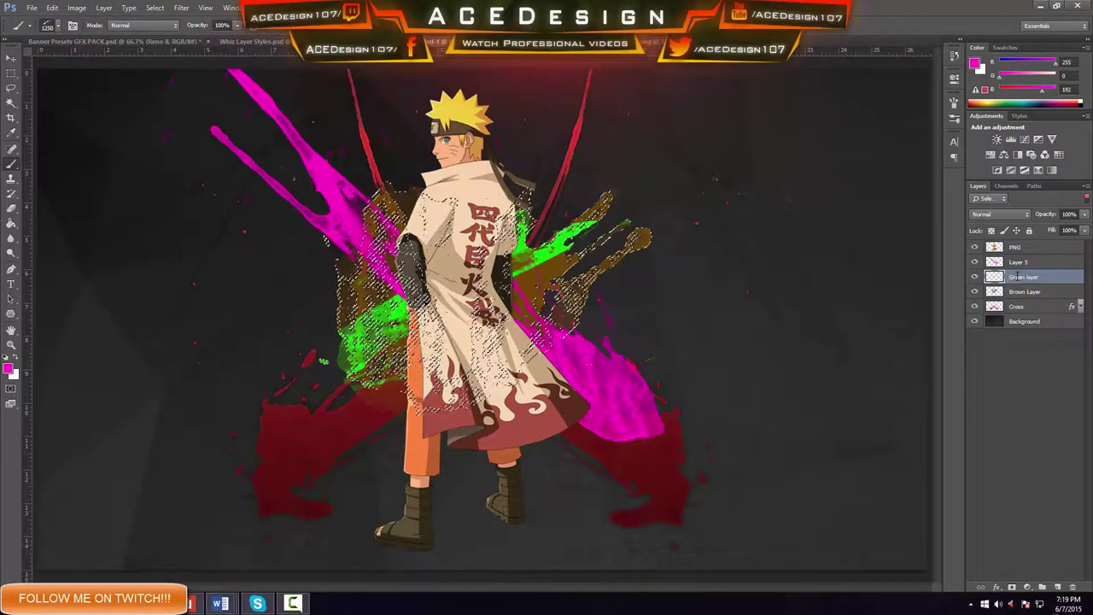
double_click(1028, 264)
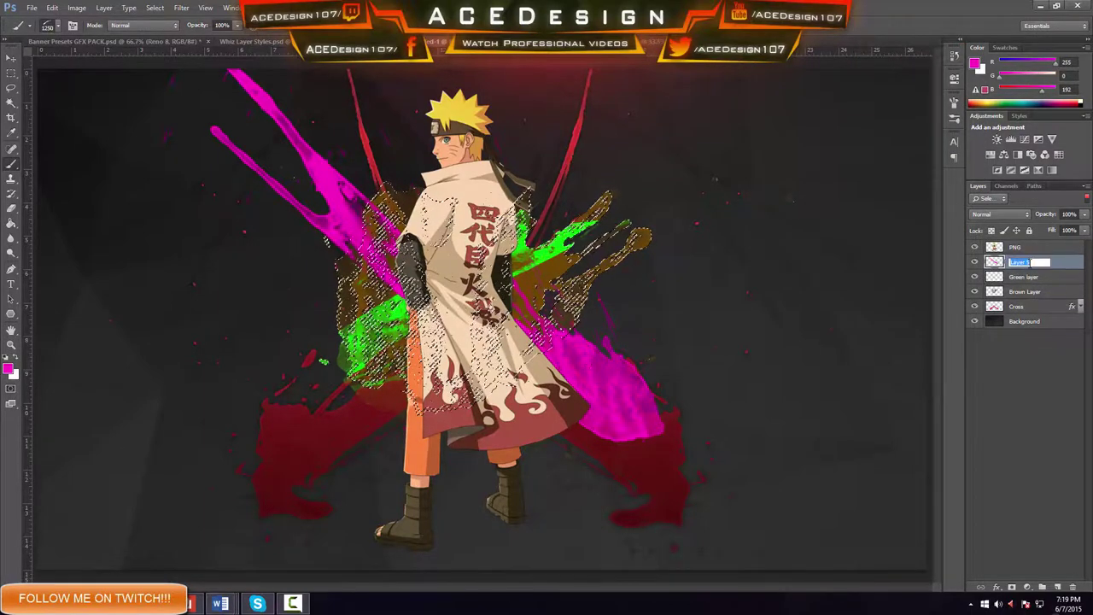
key("Return")
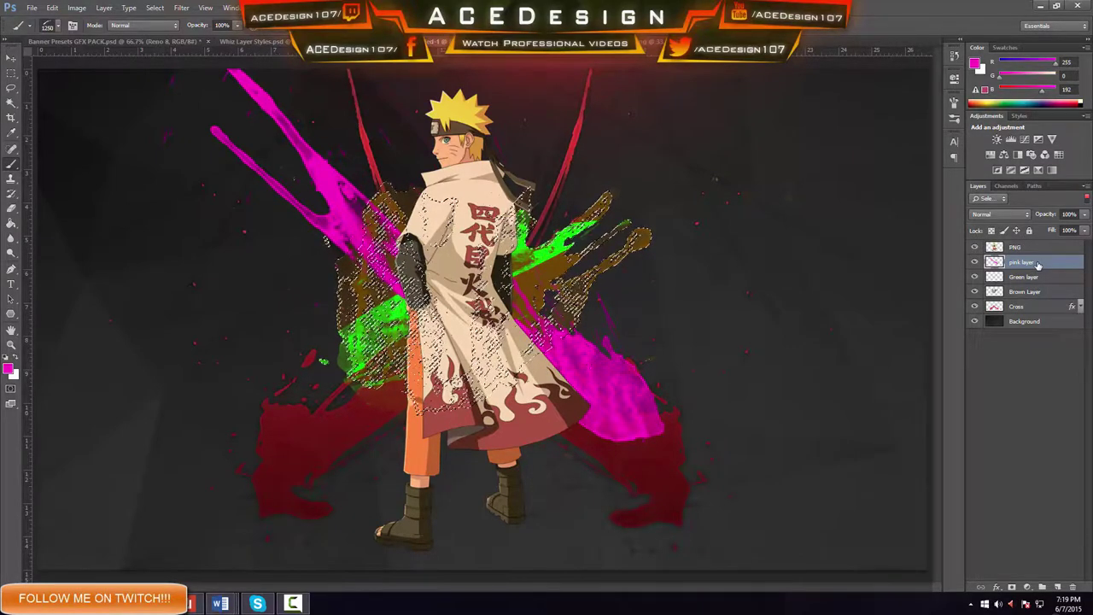
Step: Invert the selection, delete the magenta paint lying outside the brown splatter on pink layer, and deselect
key("ctrl+a")
key("Delete")
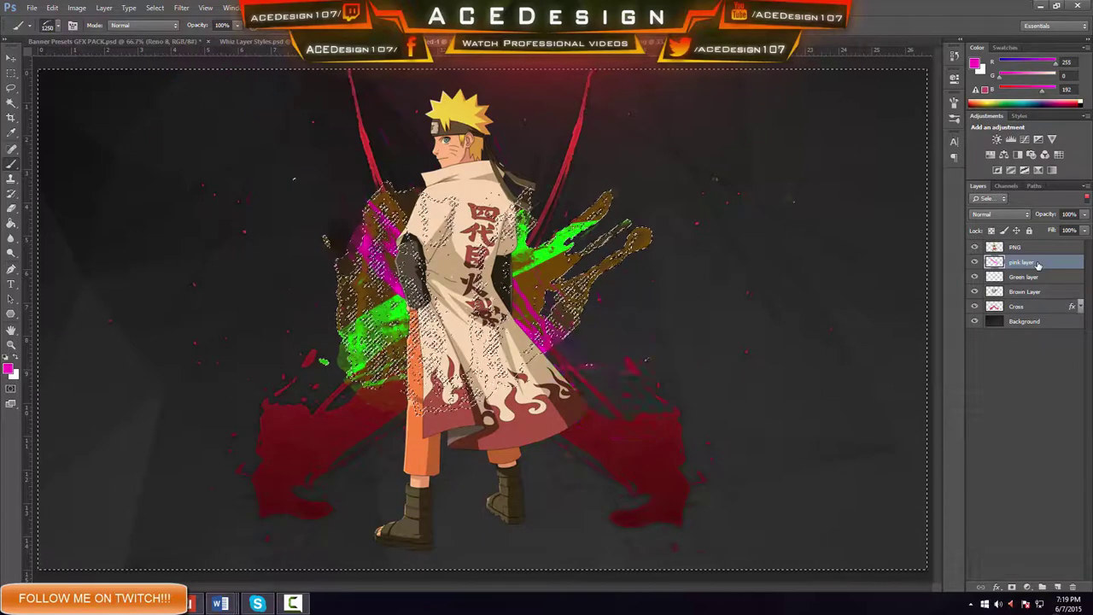
key("ctrl+d")
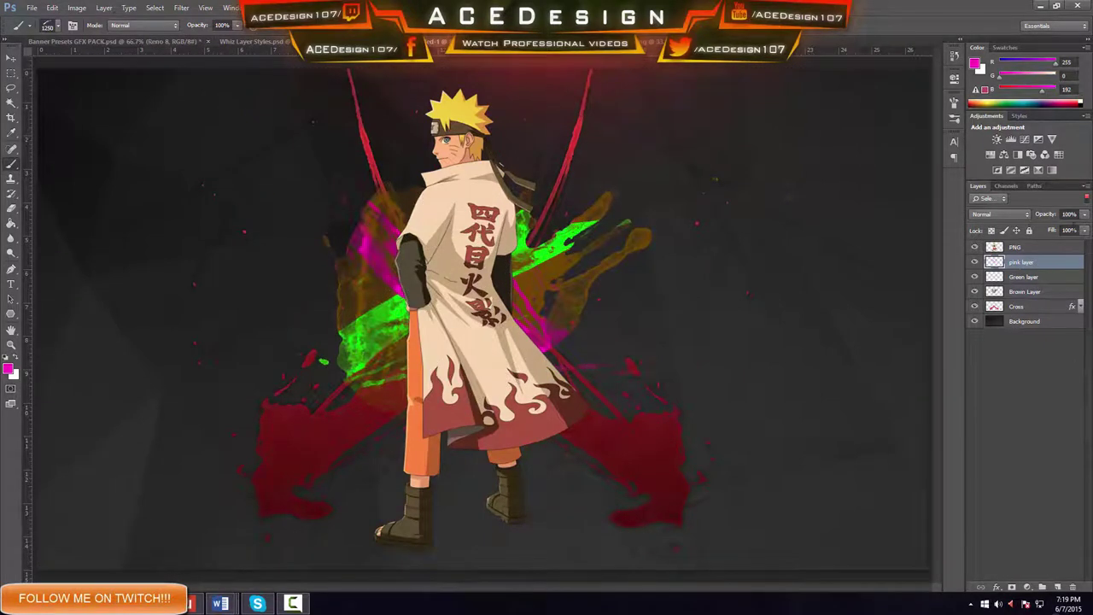
Step: Intensify the magenta splatter by duplicating pink layer four times and merging the copies back into it
key("ctrl+j")
key("ctrl+j")
key("ctrl+j")
key("ctrl+j")
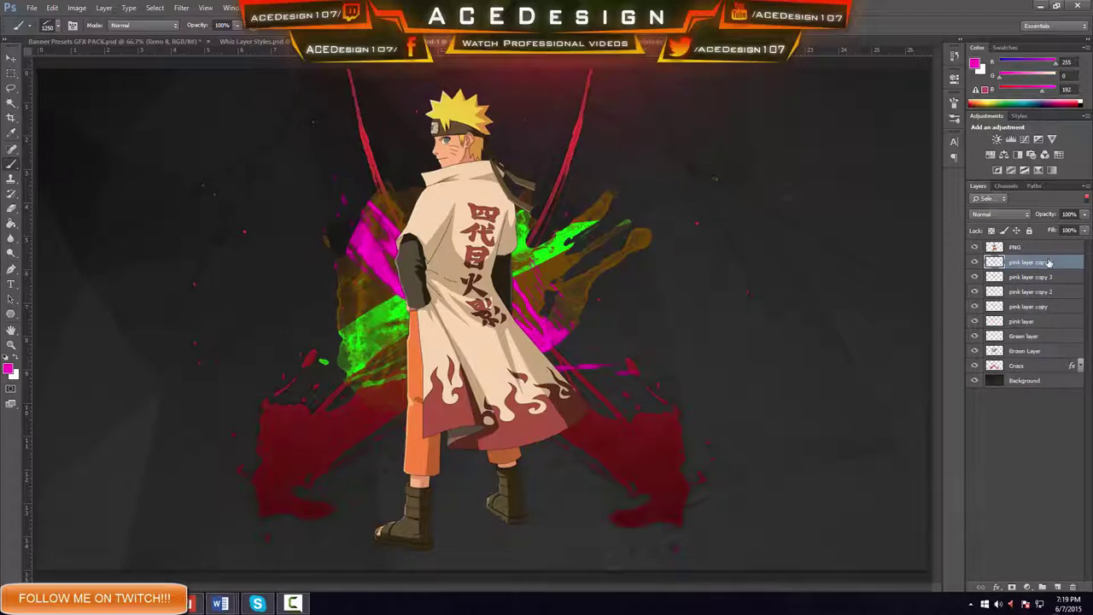
key("ctrl+e")
key("ctrl+e")
key("ctrl+e")
key("ctrl+e")
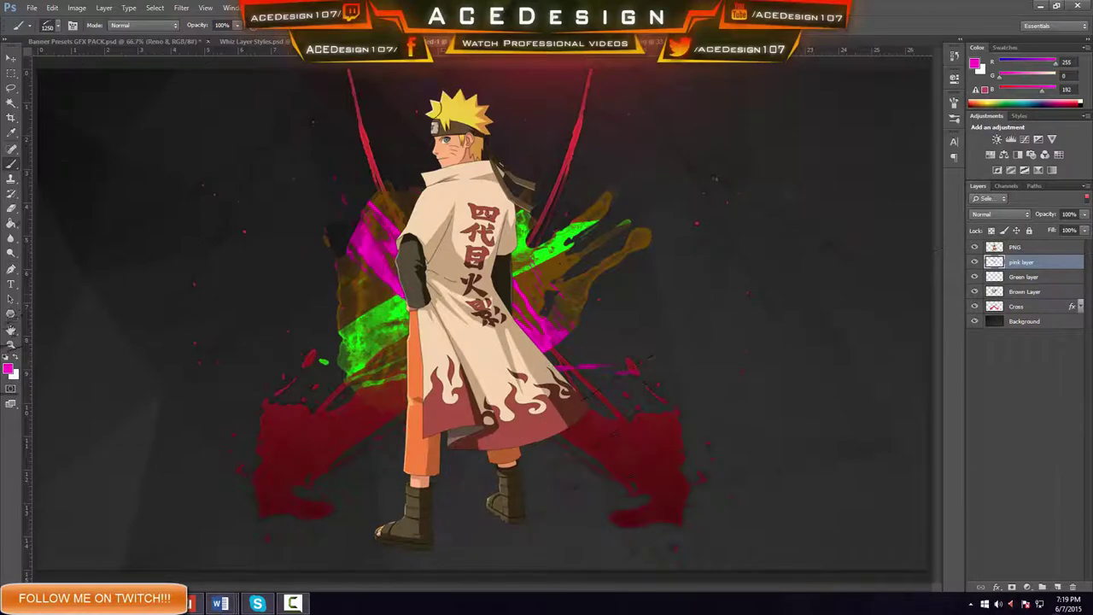
Step: Set the foreground colour to bright yellow (RGB 240, 255, 0)
left_click(260, 41)
left_click(111, 41)
left_click(8, 369)
left_click_drag(97, 256, 97, 253)
left_click(198, 126)
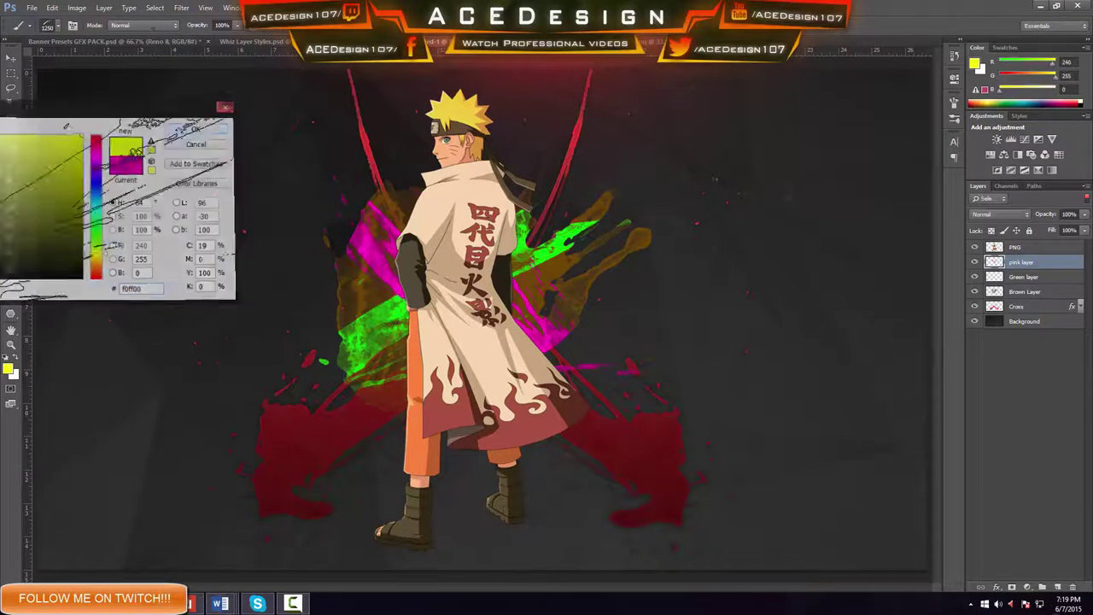
Step: Add an empty layer directly above Green layer and name it Yellow Layer
left_click(1019, 277)
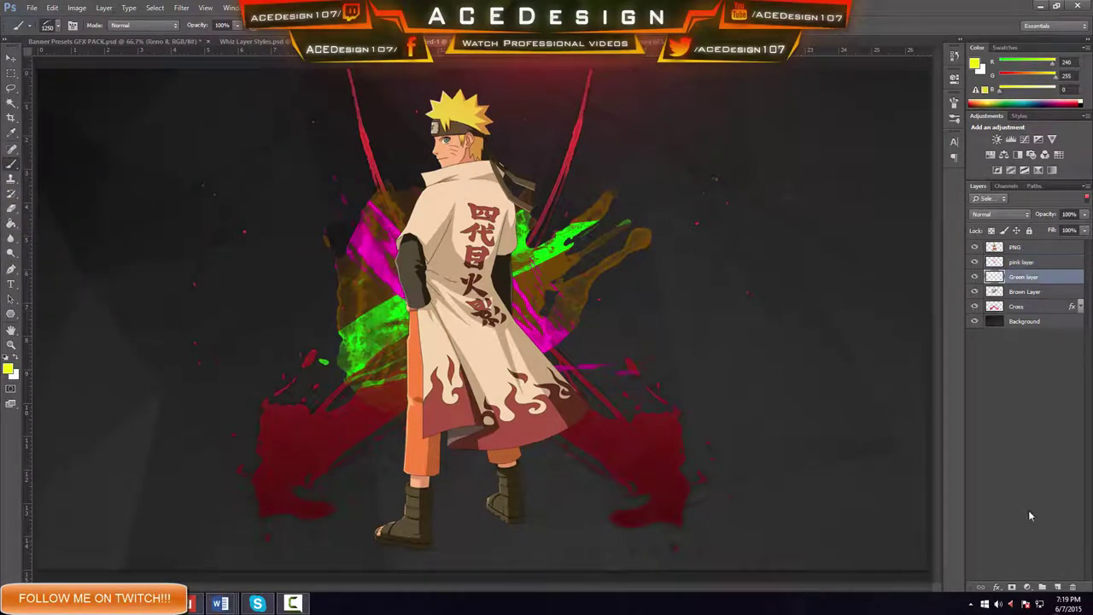
left_click(1055, 587)
double_click(1021, 278)
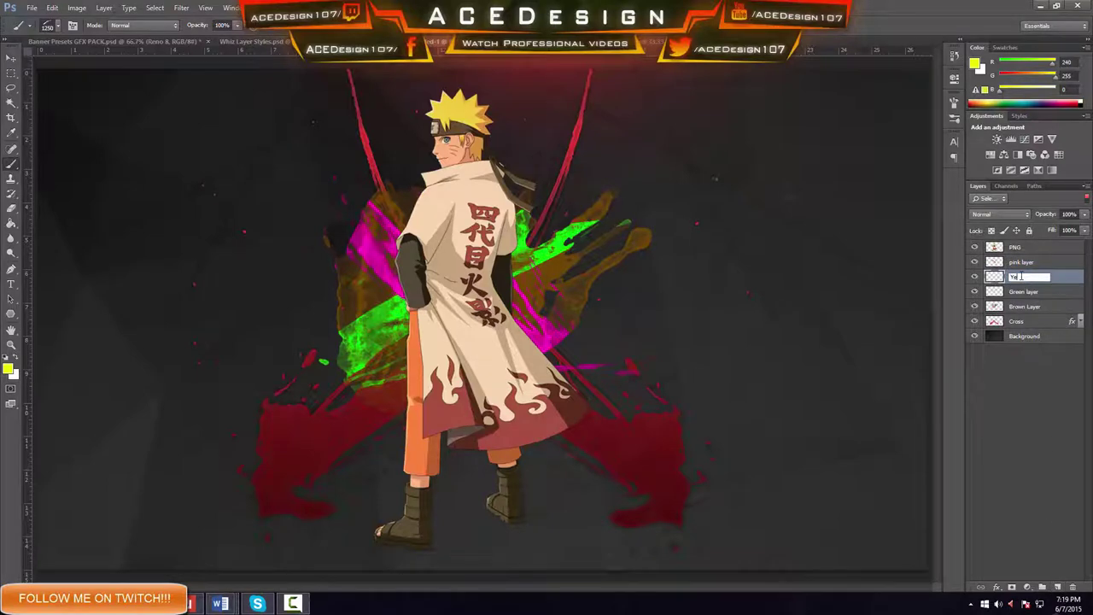
type("Yellow Layer")
double_click(1044, 278)
key("Return")
Step: Load Brown Layer's outline as a selection, stamp a yellow splatter inside it on Yellow Layer, and deselect
left_click(1029, 318)
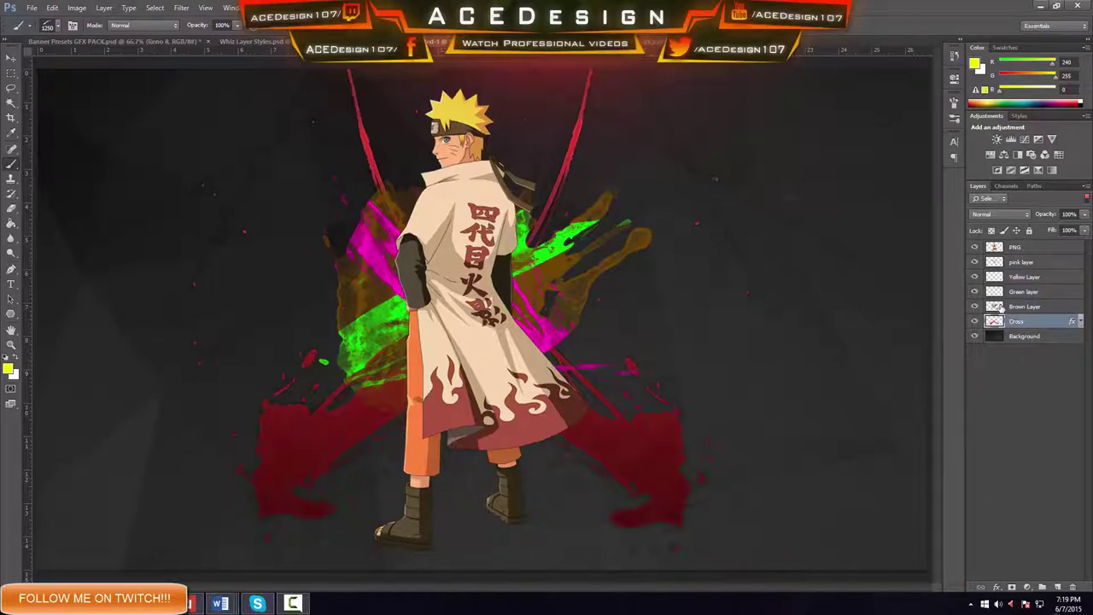
left_click(1001, 308)
left_click(994, 306, "ctrl")
left_click(1055, 278)
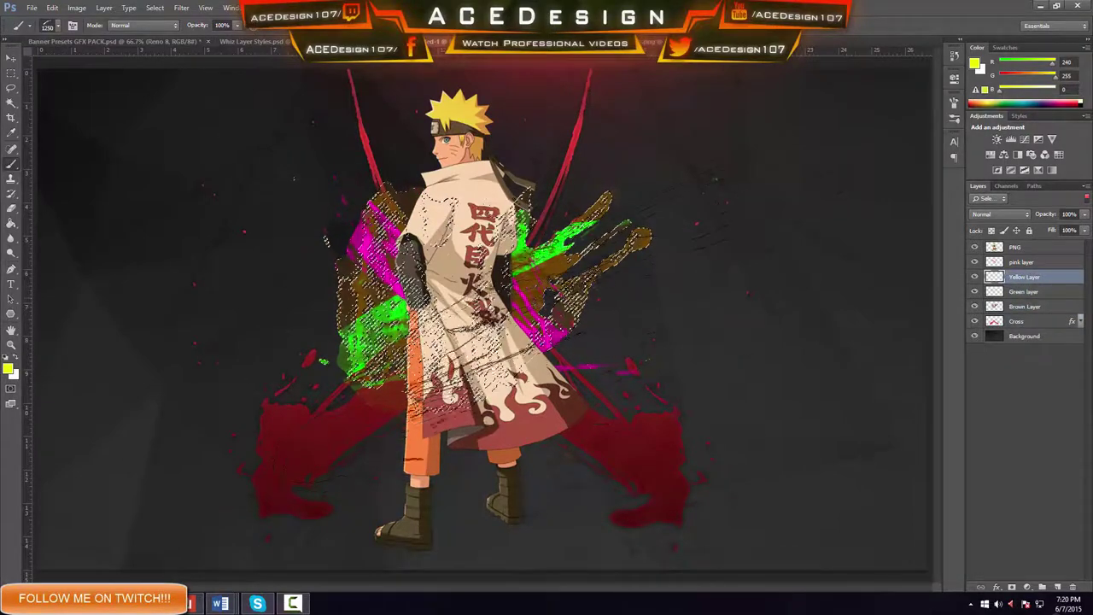
left_click(504, 303)
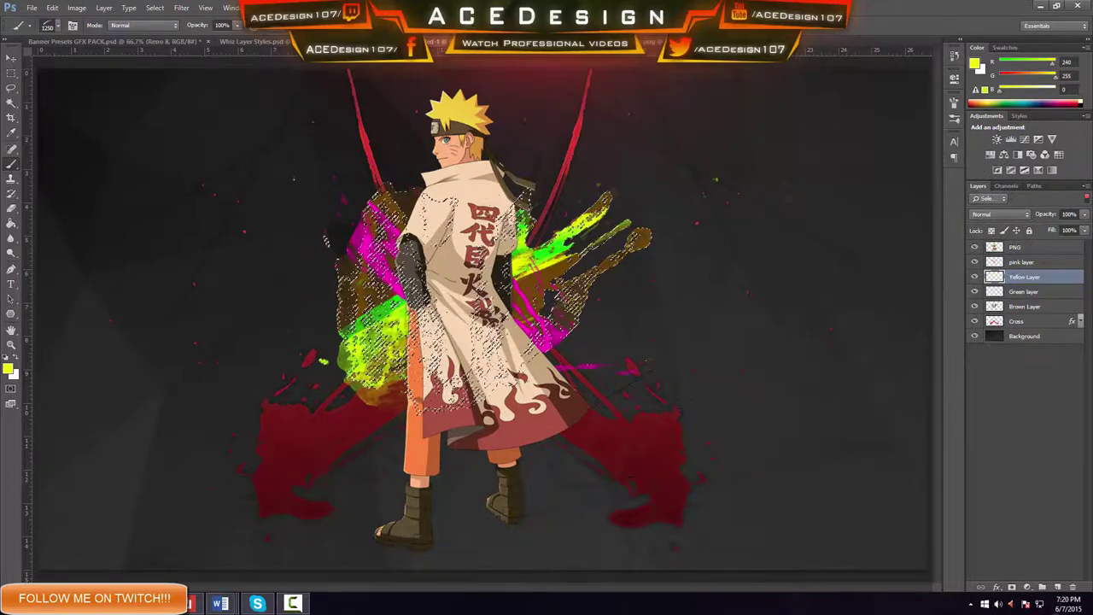
key("ctrl+d")
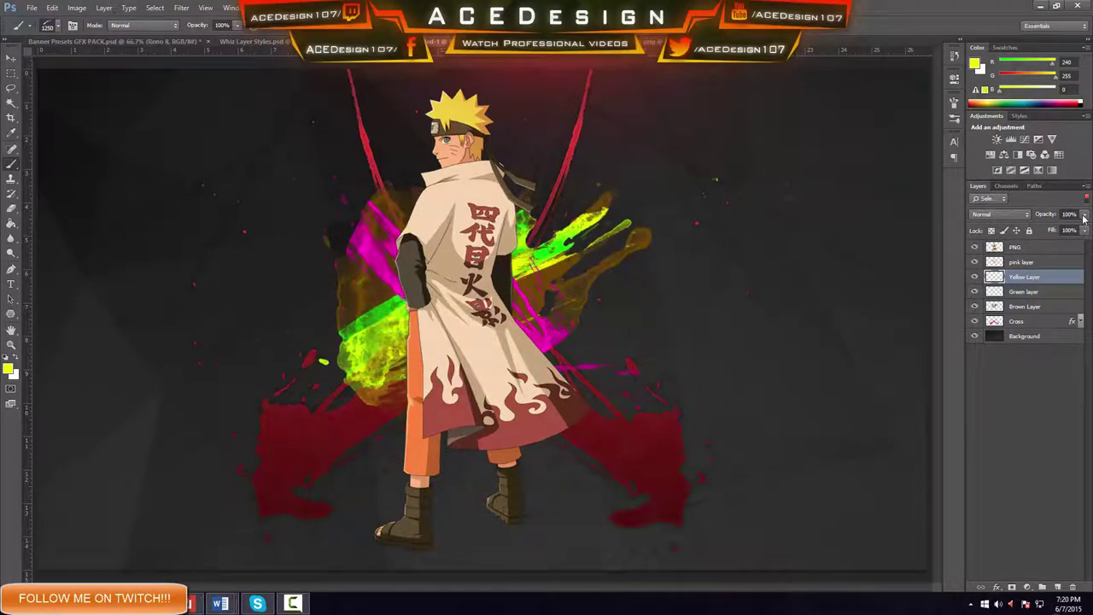
Step: Lower Yellow Layer's opacity to about 78%
left_click(1084, 215)
left_click_drag(1058, 229, 1073, 230)
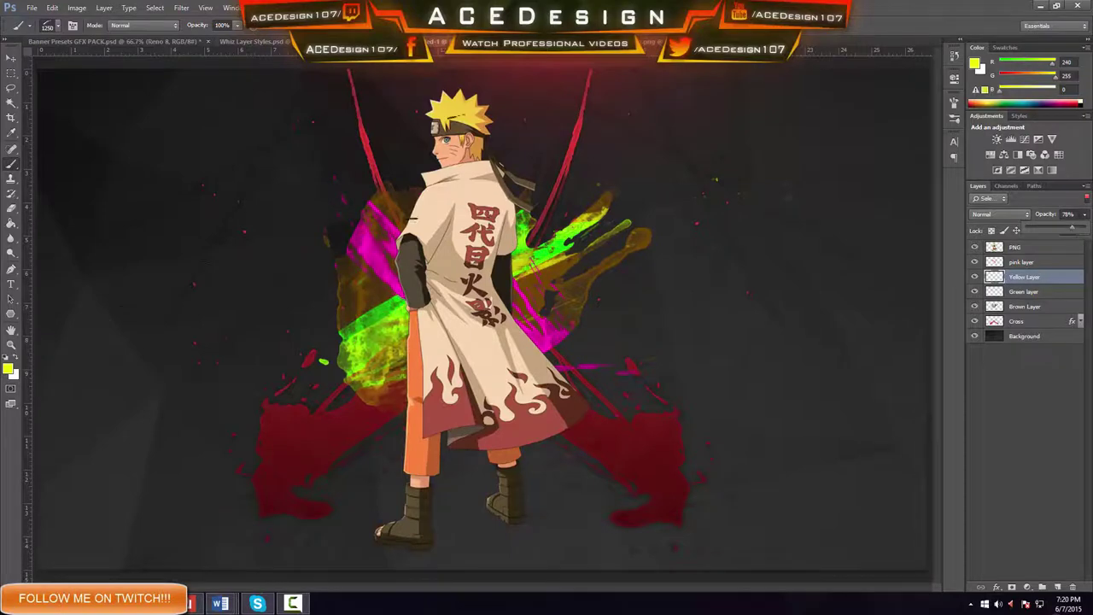
Step: Paste the copied red layer style from the Whiz Layer Styles document onto Brown Layer
left_click(275, 41)
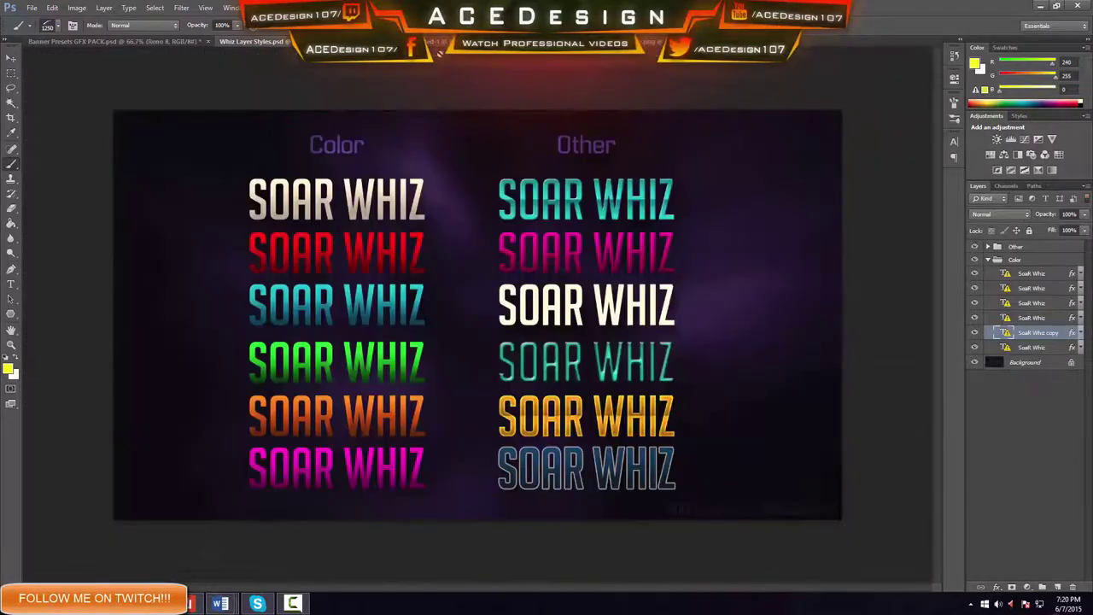
left_click(437, 41)
left_click(277, 41)
key("ctrl+Tab")
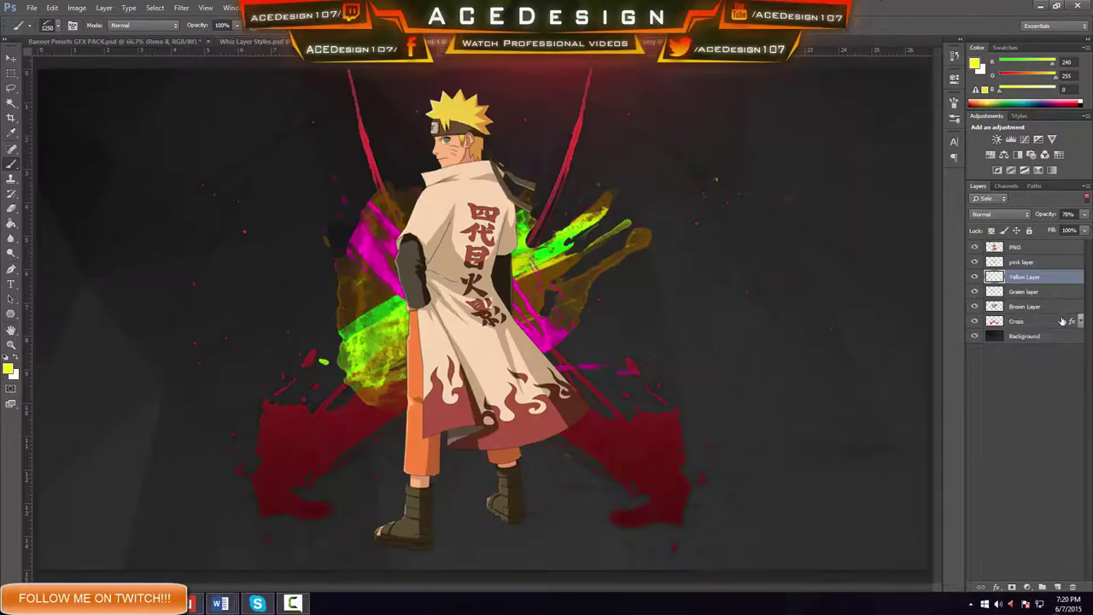
left_click(1028, 306)
right_click(1029, 306)
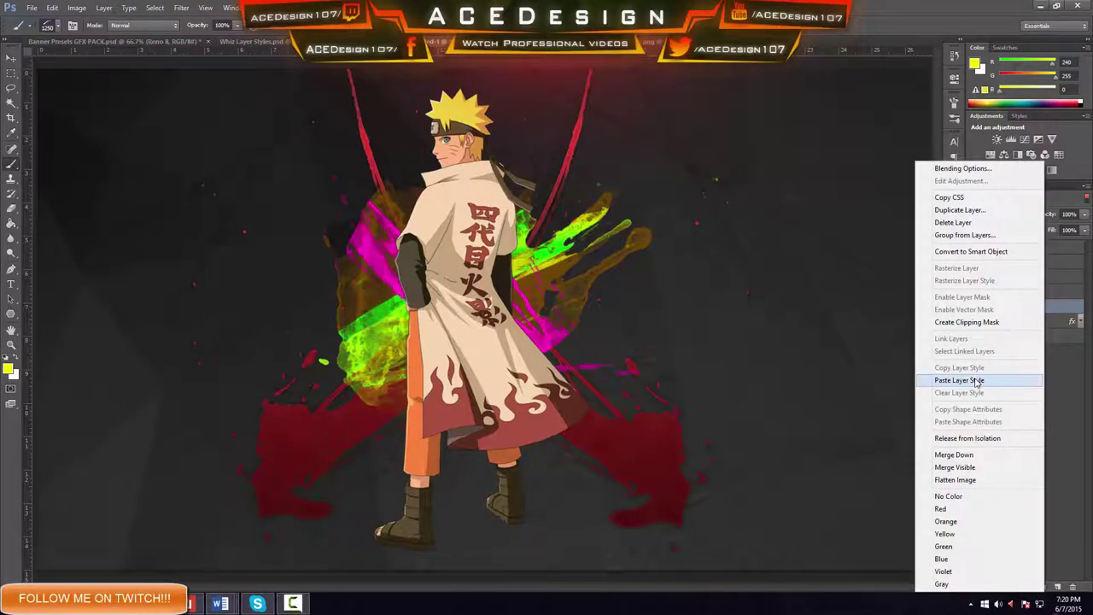
left_click(965, 378)
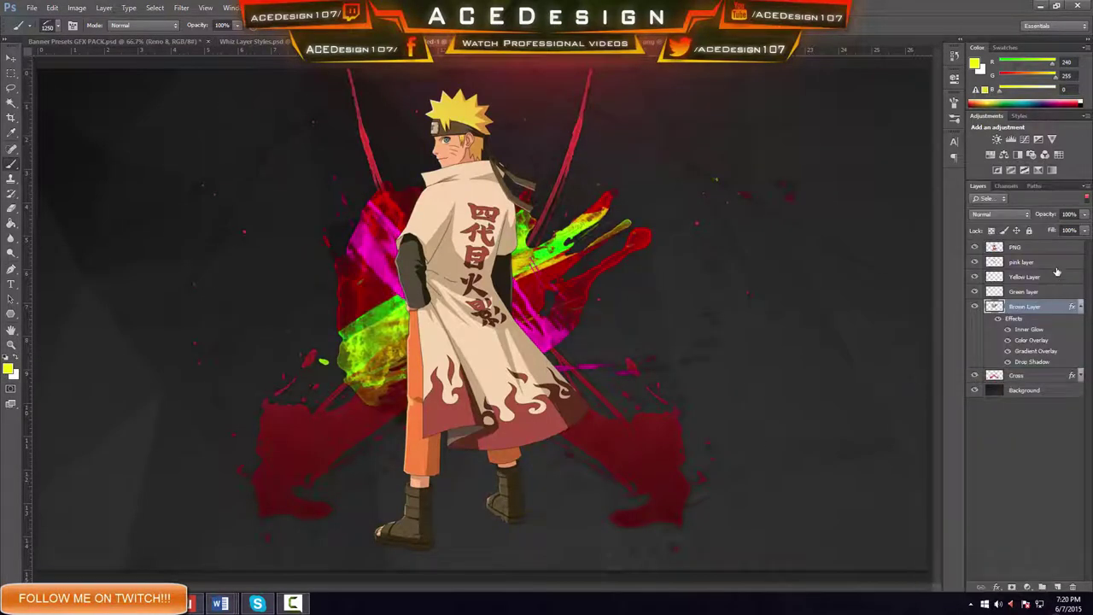
Step: Paste the same layer style onto pink layer, Yellow Layer and Green layer together
left_click(1055, 267)
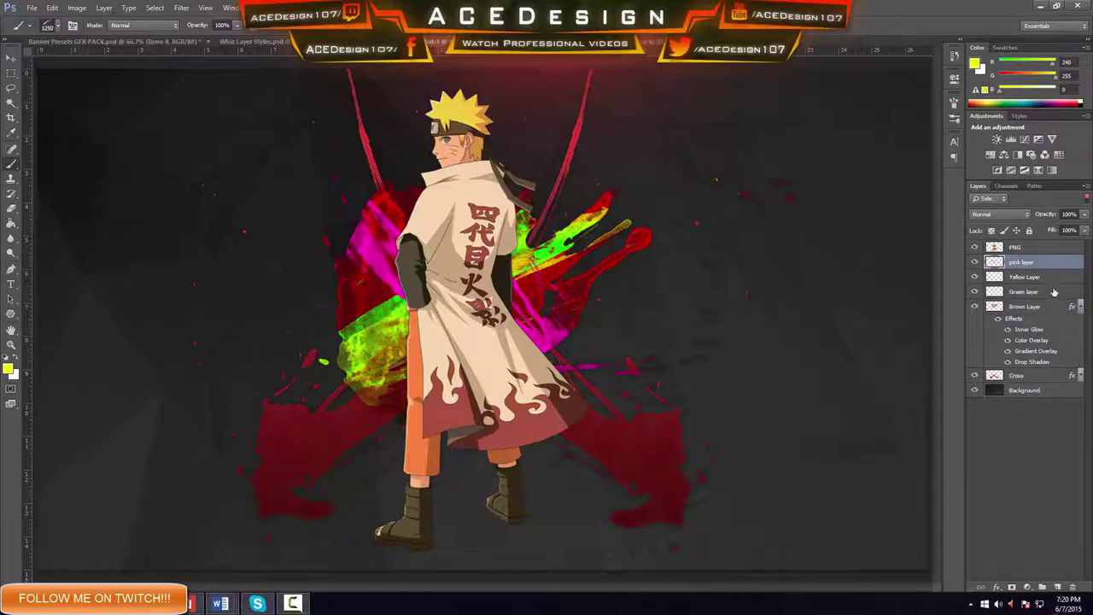
left_click(1053, 292, "shift")
right_click(1053, 291)
left_click(965, 382)
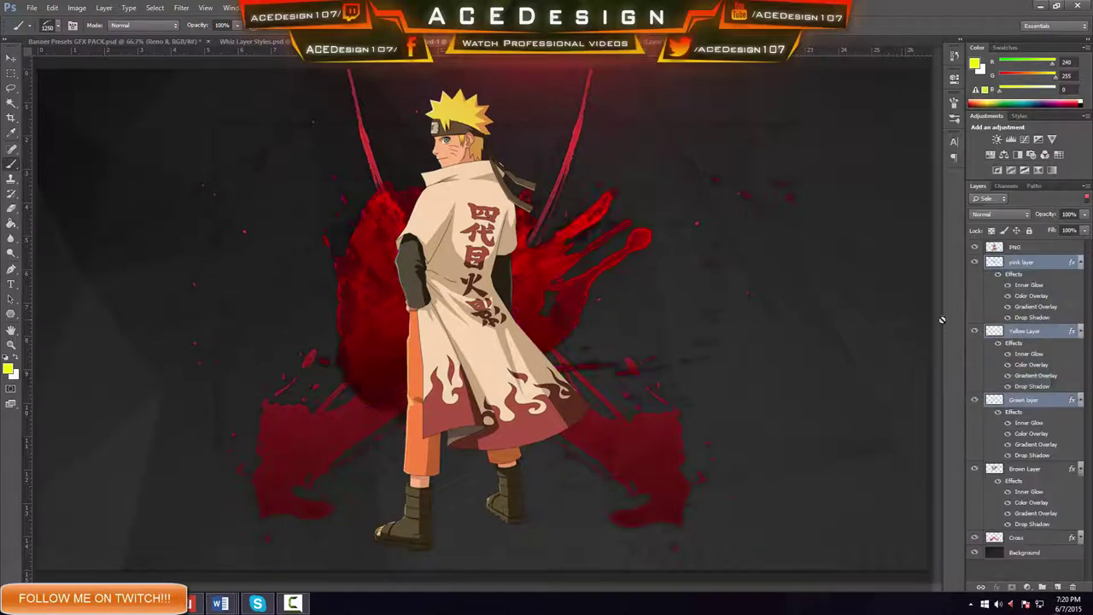
Step: Set the Color Overlay of pink layer to magenta (ff00ea) in its layer style
left_click(1055, 267)
right_click(1055, 266)
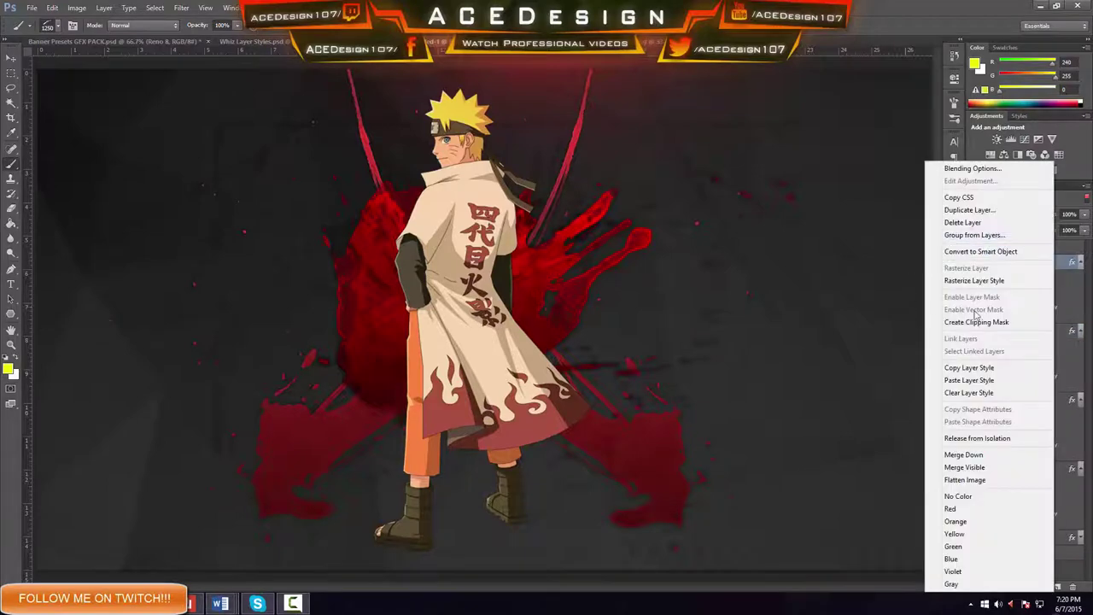
left_click(972, 168)
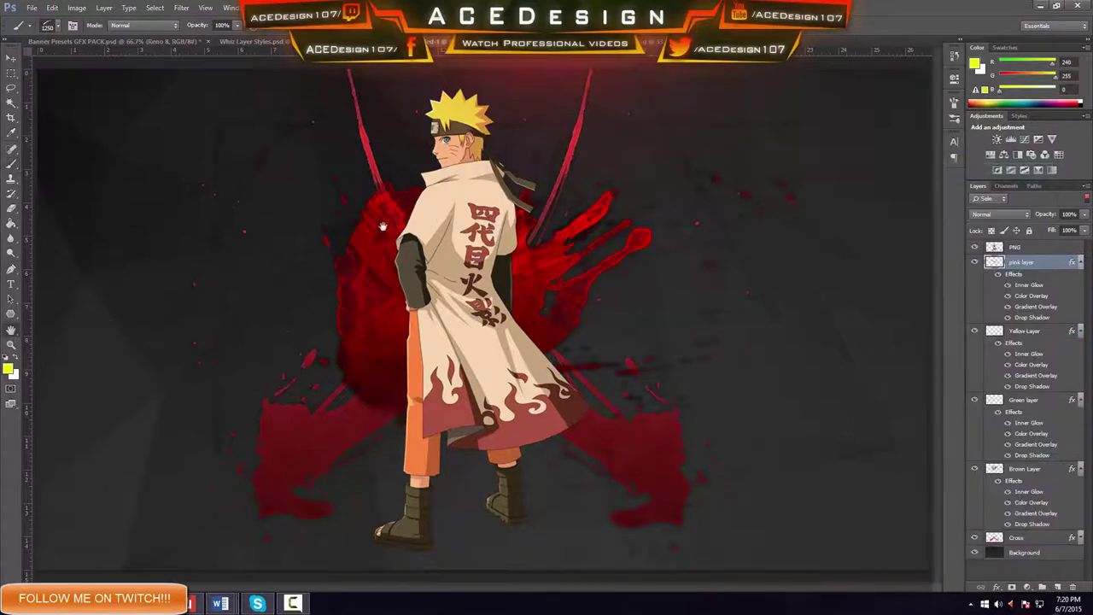
left_click(653, 182)
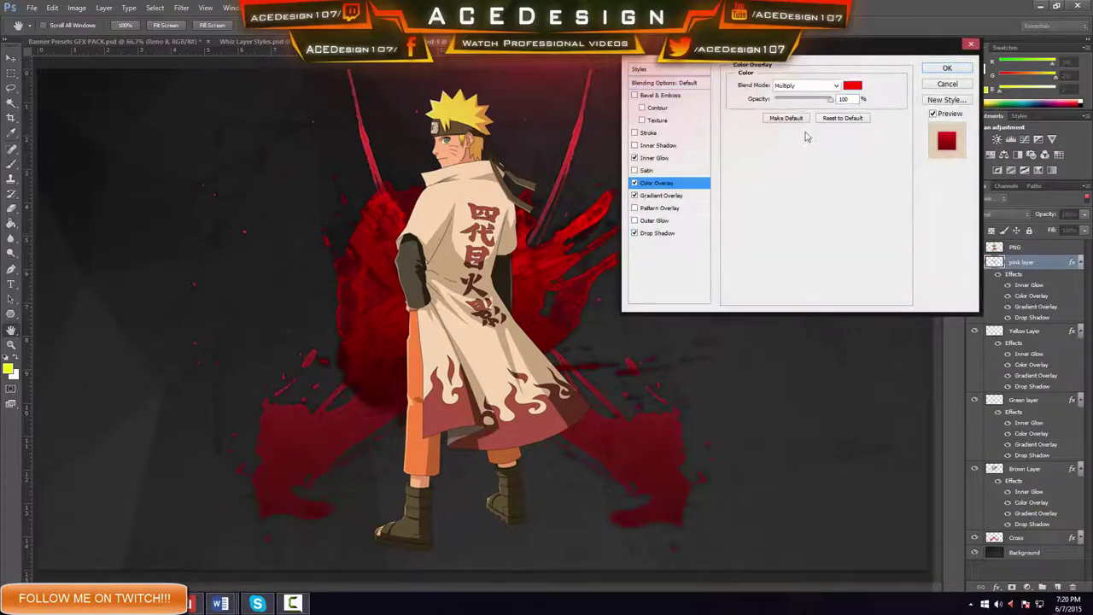
left_click(852, 86)
left_click(96, 262)
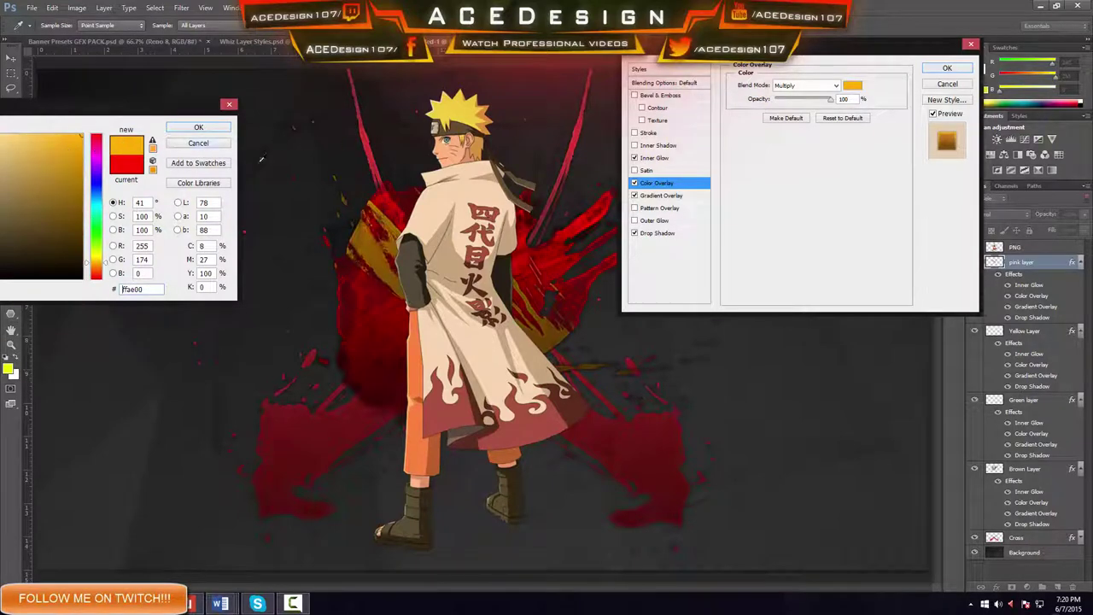
left_click(92, 158)
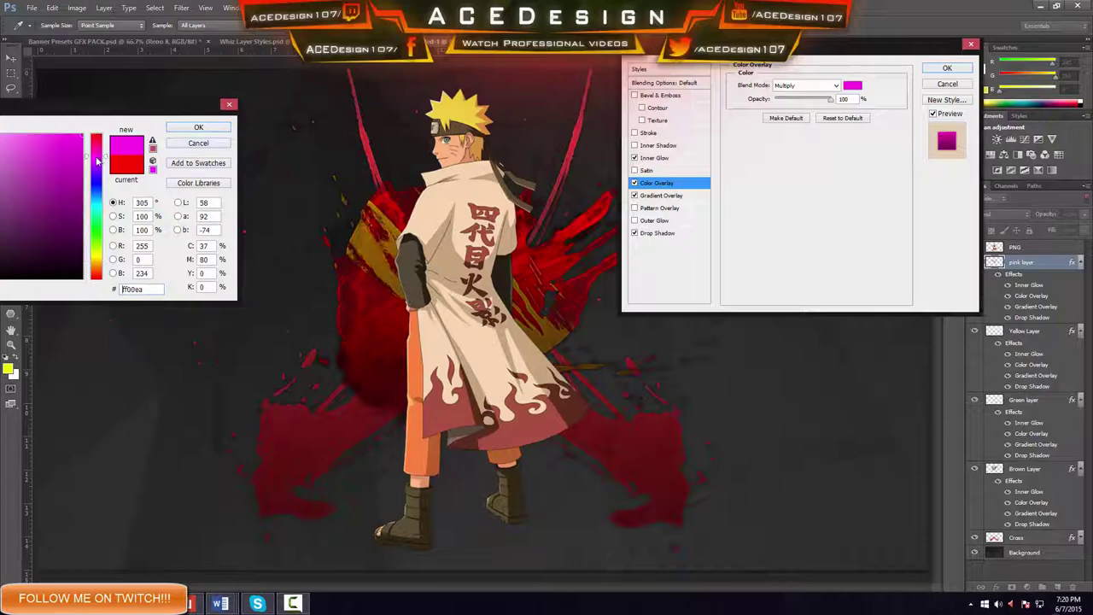
left_click(198, 126)
left_click(940, 67)
Step: Set the Color Overlay of Yellow Layer to bright yellow in its layer style
right_click(1058, 334)
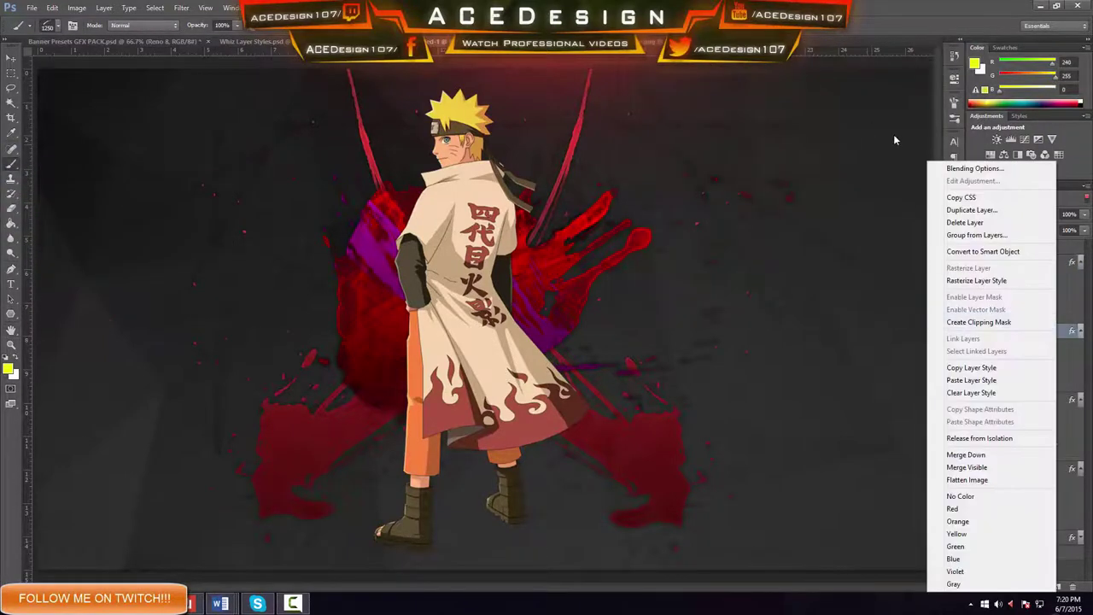
left_click(982, 168)
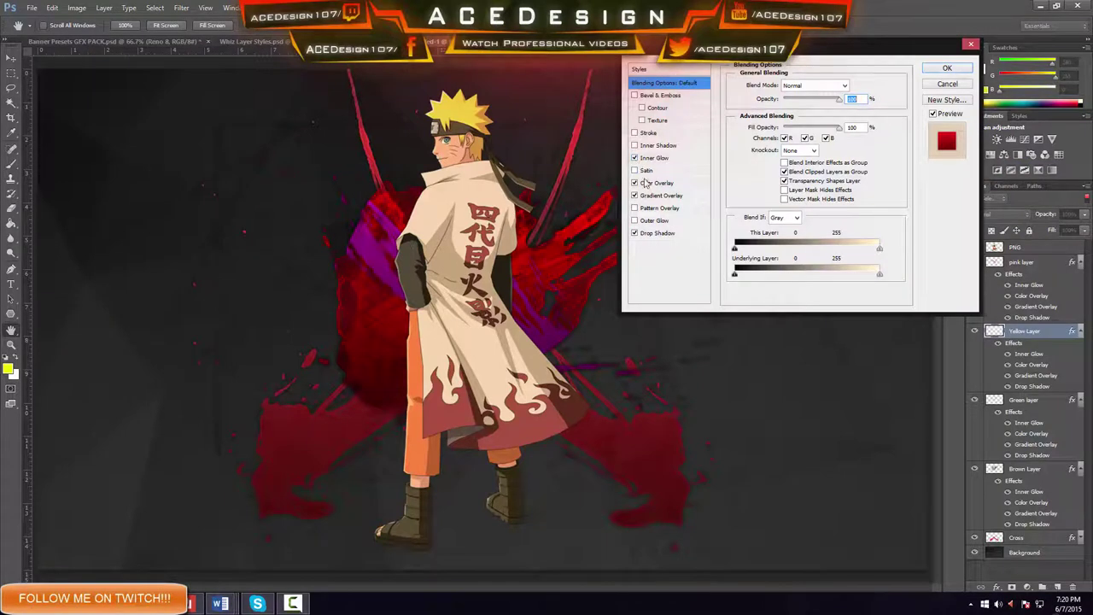
left_click(656, 183)
left_click(852, 86)
left_click_drag(96, 243, 96, 254)
left_click(198, 127)
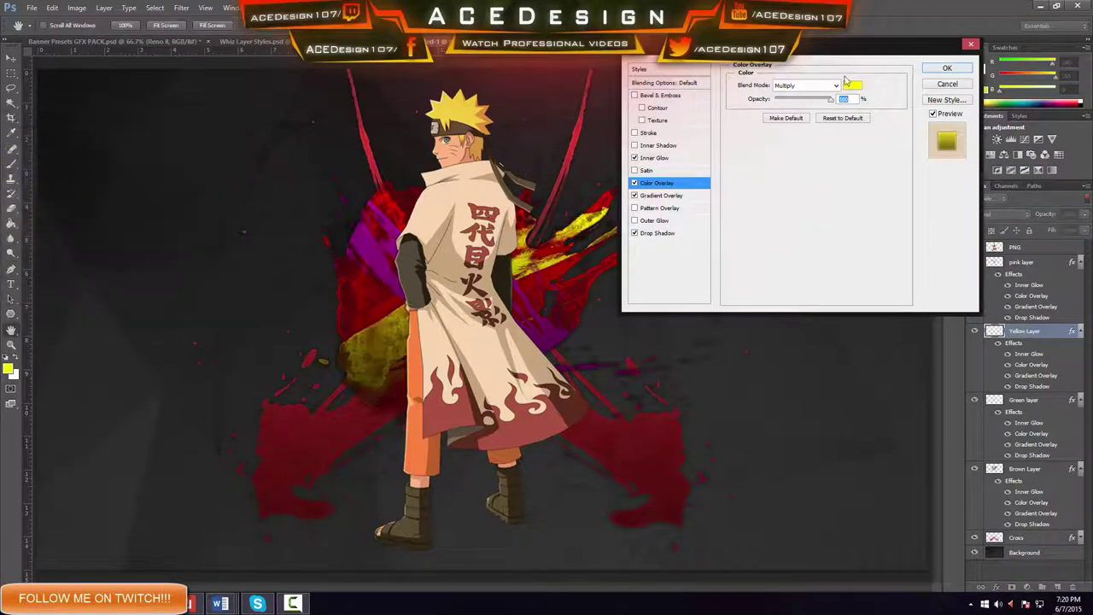
left_click(947, 68)
Step: Set the Color Overlay of Green layer to bright green (48ff00) in its layer style
right_click(1043, 399)
left_click(947, 169)
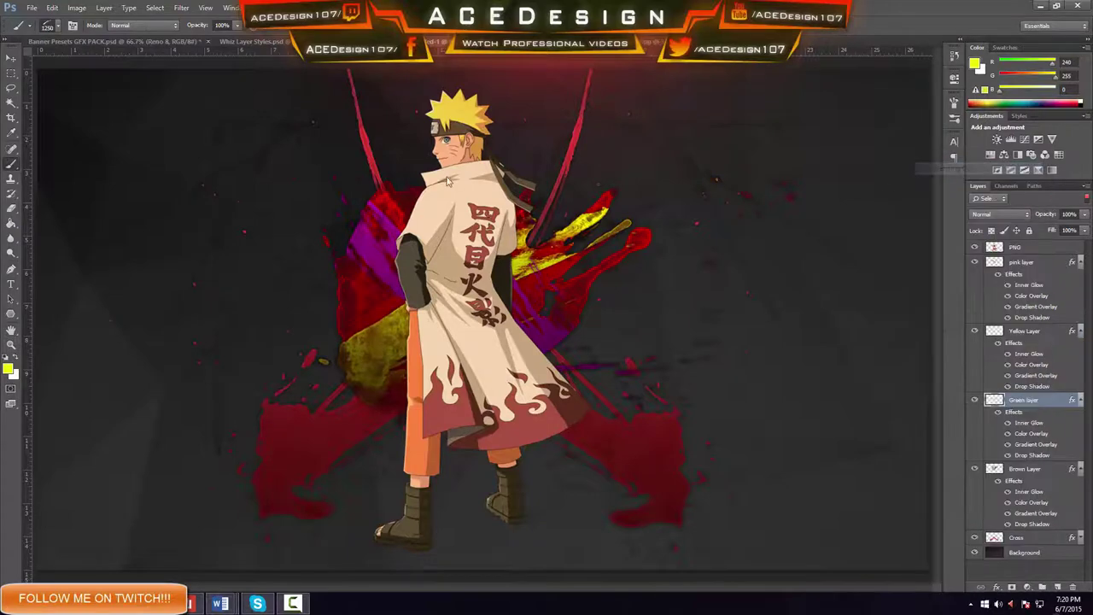
left_click(657, 183)
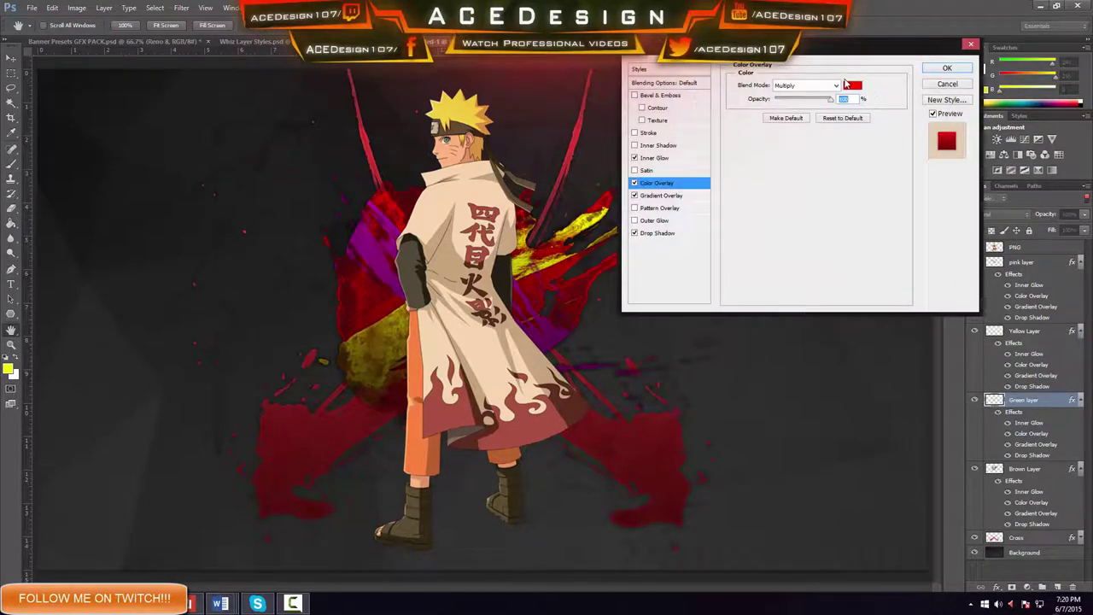
left_click(851, 85)
left_click(99, 239)
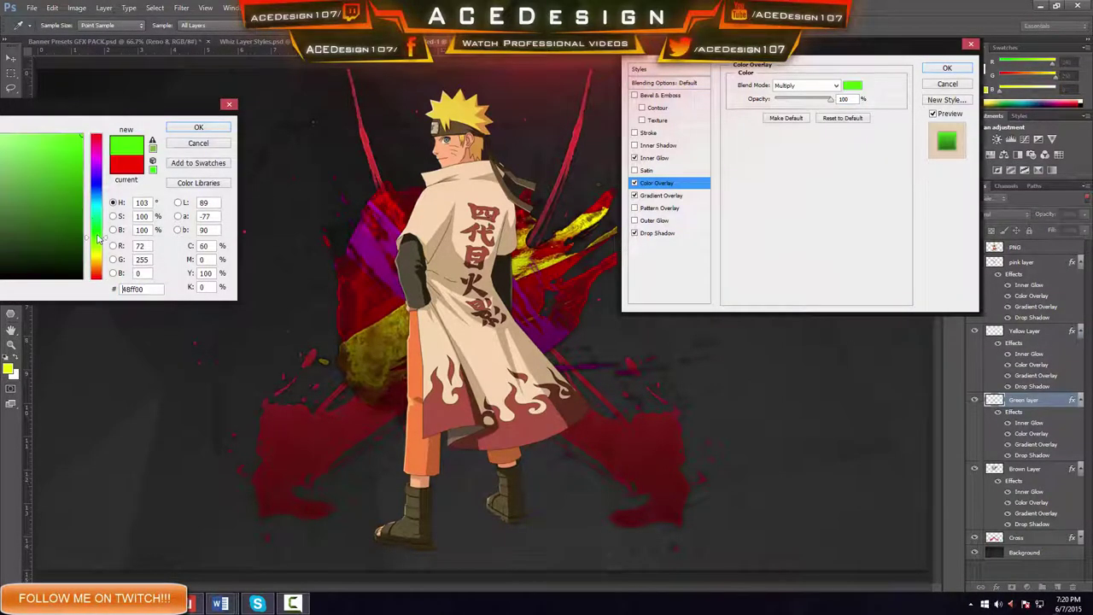
left_click(198, 127)
left_click(945, 68)
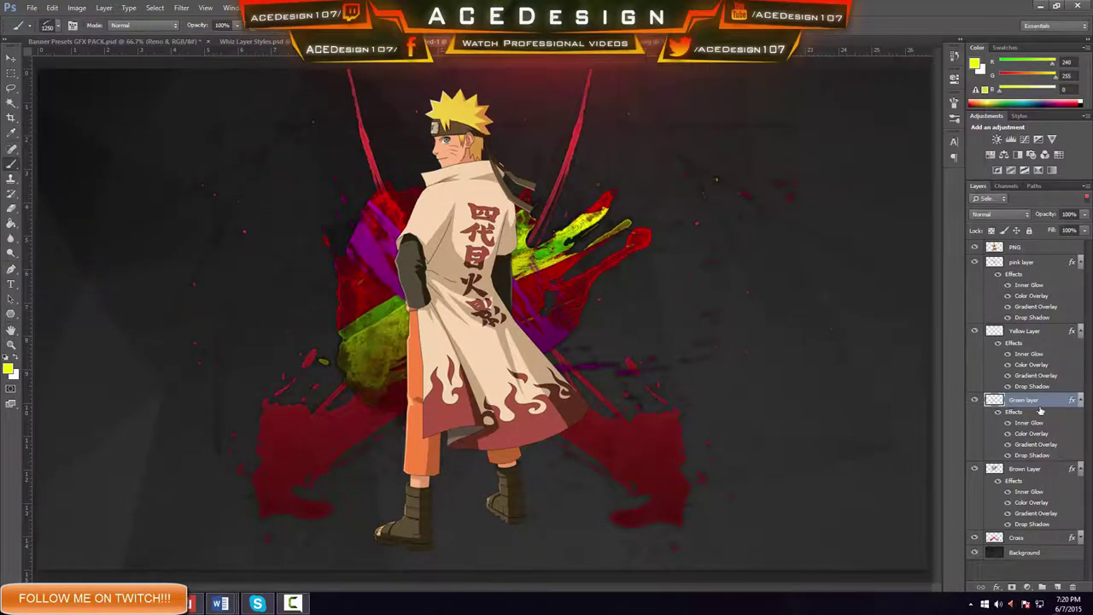
Step: Set the Color Overlay of Brown Layer to dark brown (5a3a07) in its layer style
right_click(1041, 475)
left_click(997, 45)
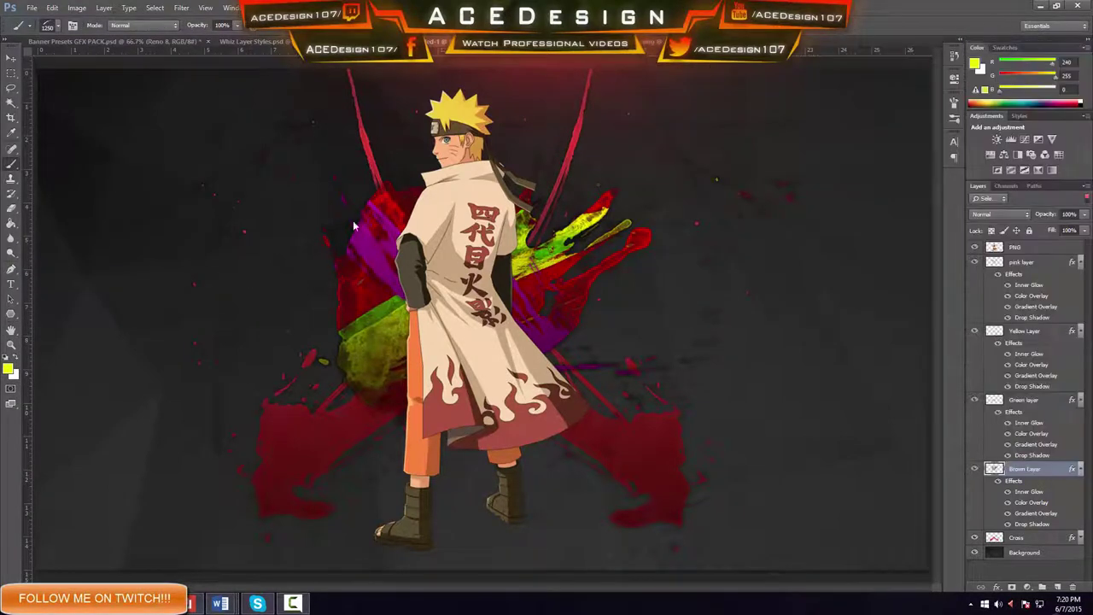
left_click(656, 183)
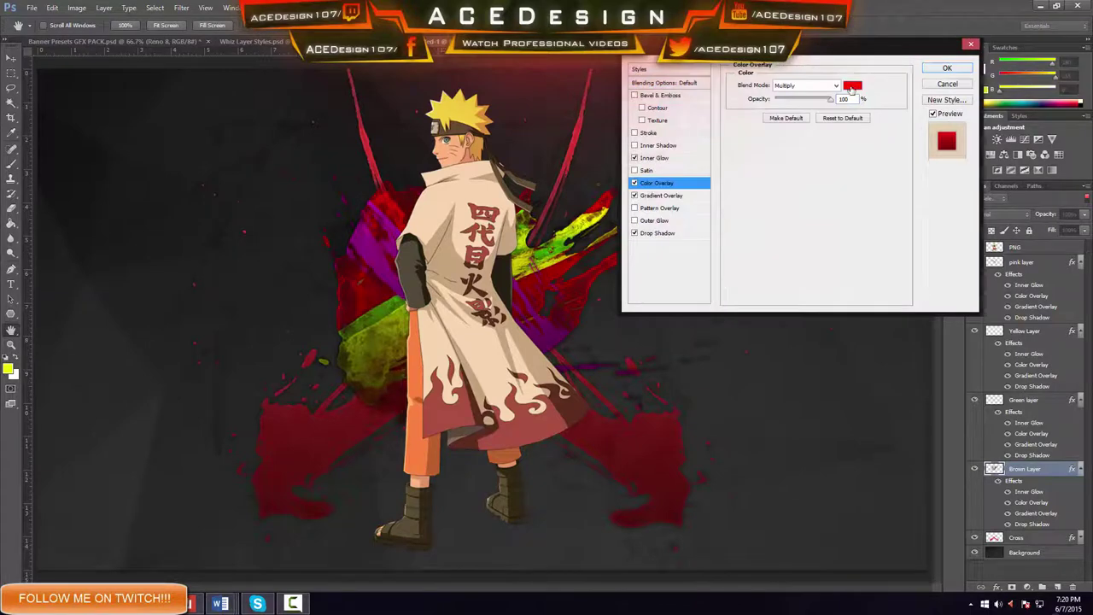
left_click(851, 85)
type("ff9c00")
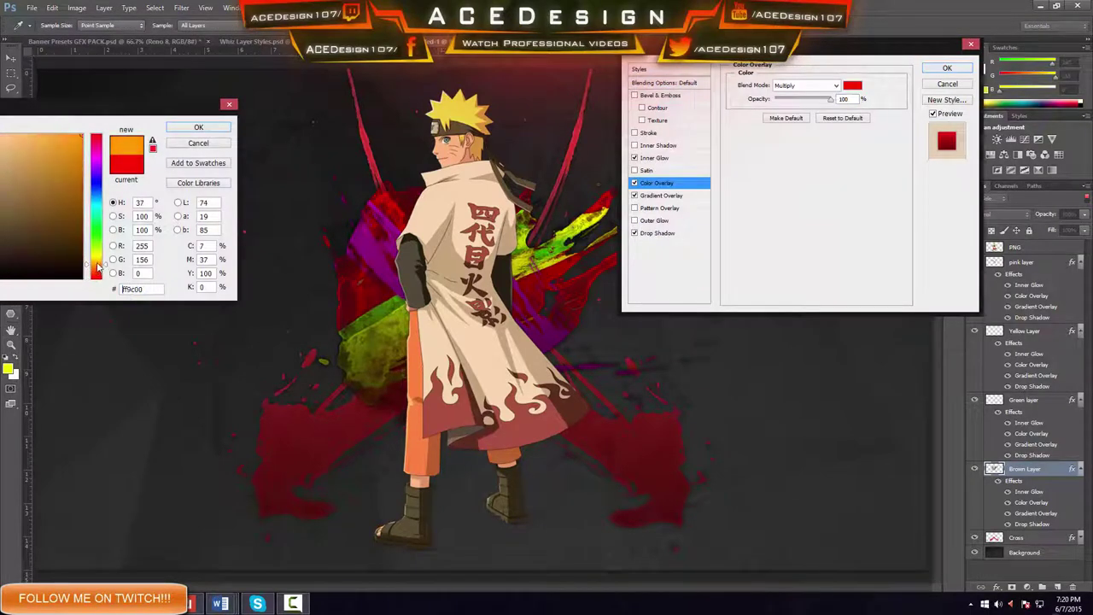
left_click(225, 128)
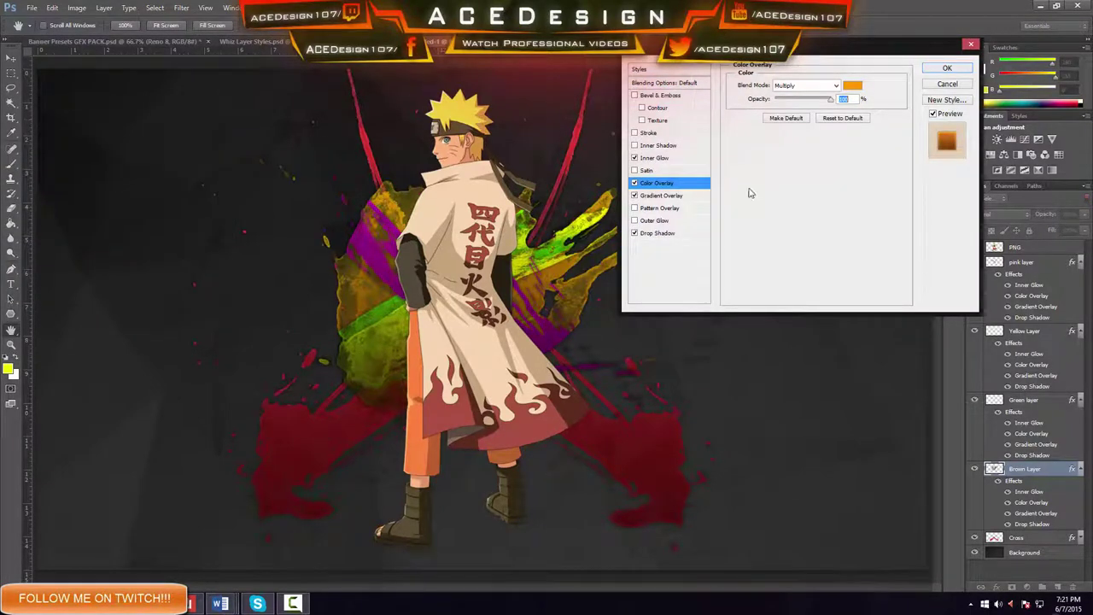
left_click(850, 86)
type("583907")
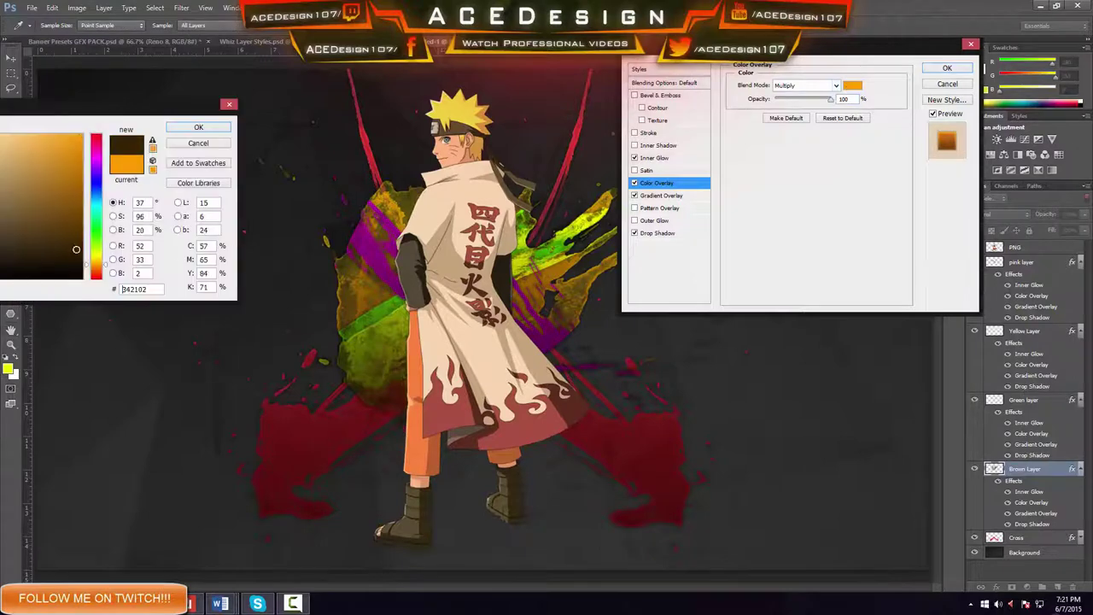
left_click(191, 128)
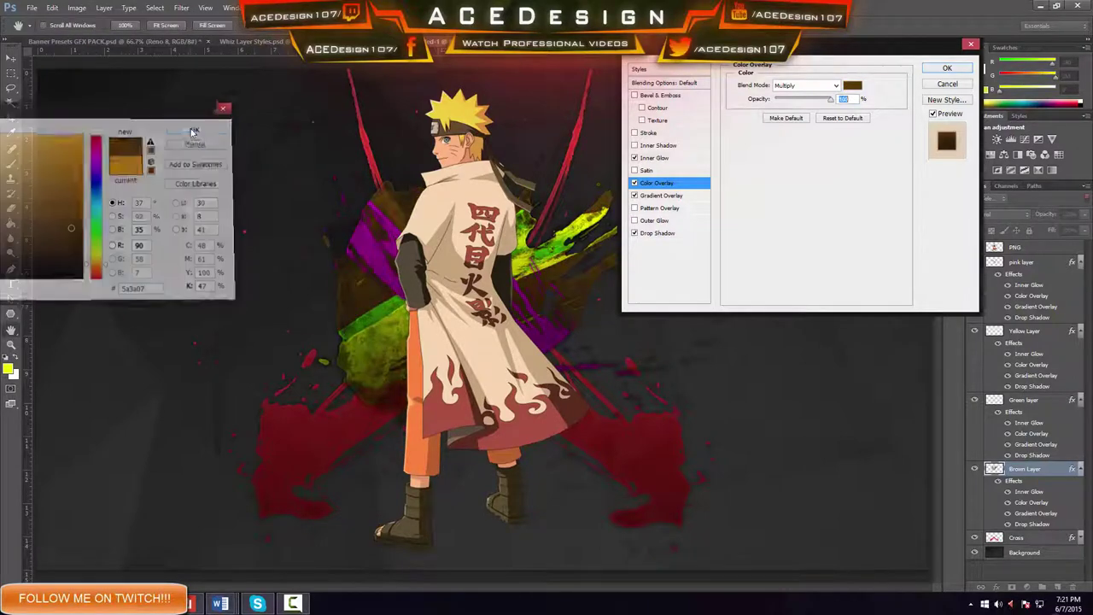
left_click(946, 69)
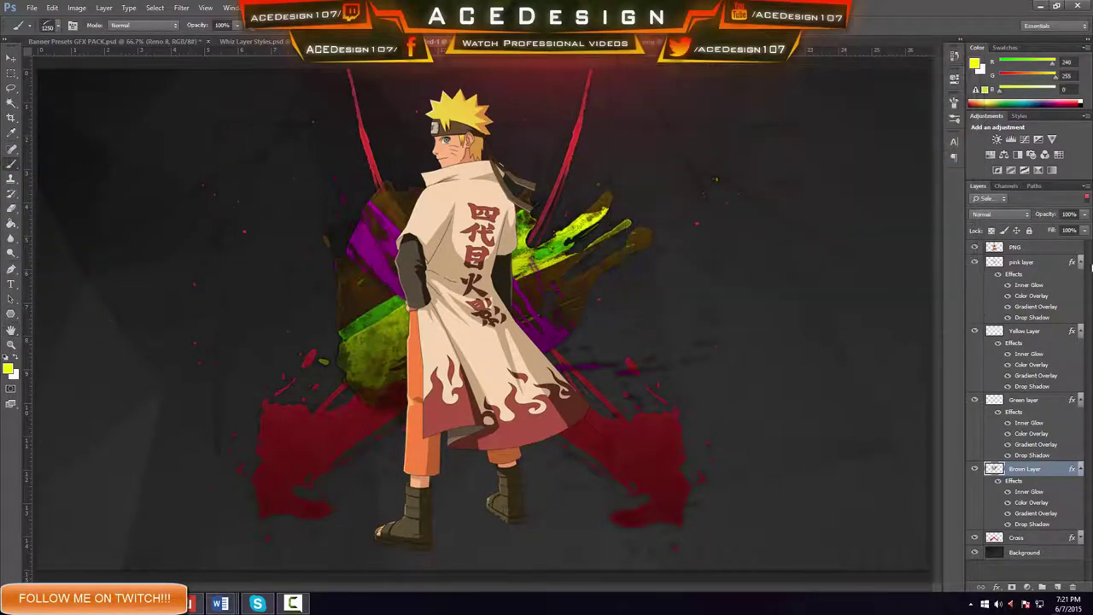
Step: Collapse the effects lists of pink layer, Yellow Layer, Green layer and Brown Layer
left_click(1080, 262)
left_click(1077, 280)
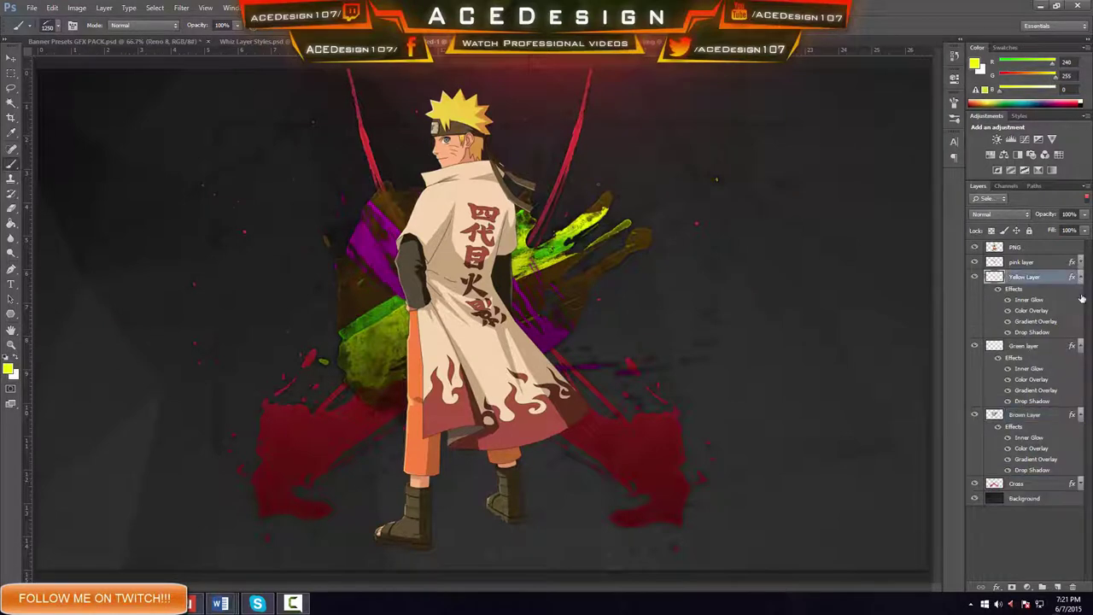
left_click(1080, 278)
left_click(1080, 291)
left_click(1080, 306)
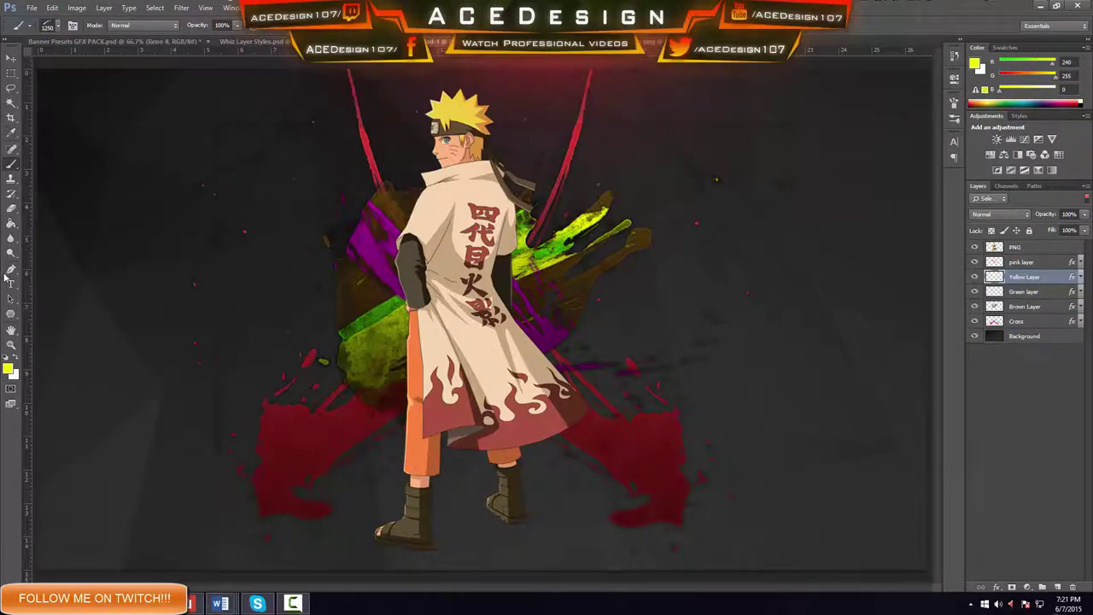
Step: Choose the Eraser tool for Yellow Layer and set its brush size to 244 px
left_click(10, 207)
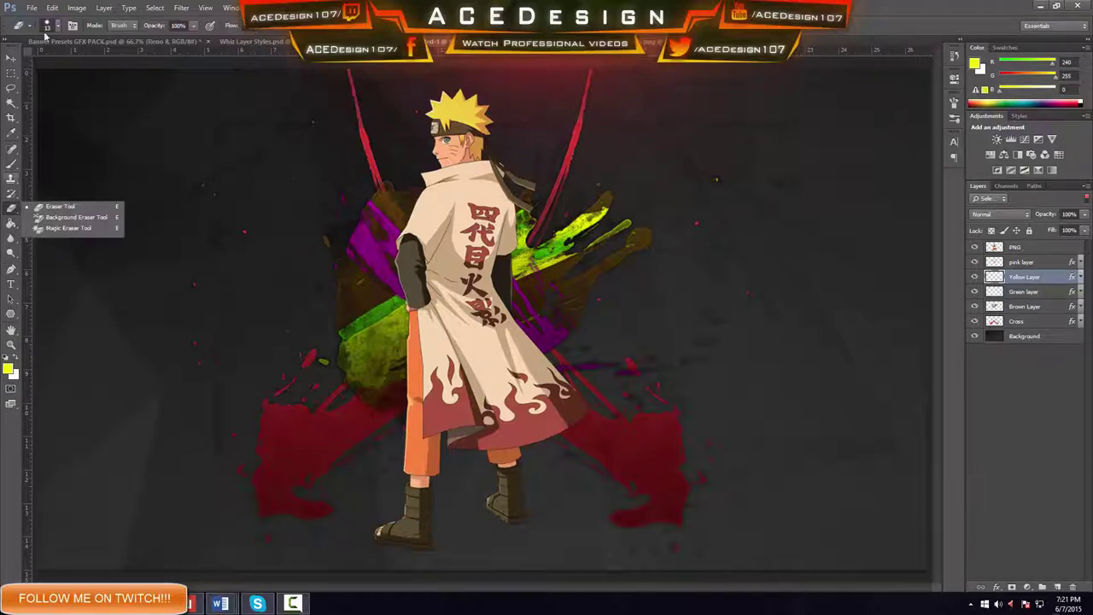
left_click(52, 24)
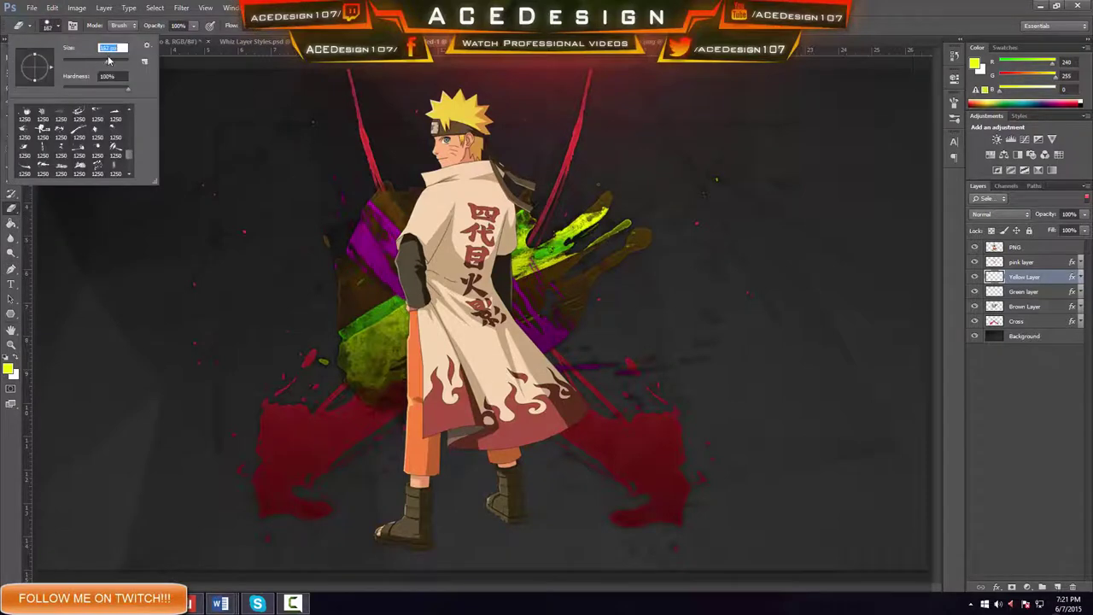
left_click_drag(109, 61, 112, 61)
key("Return")
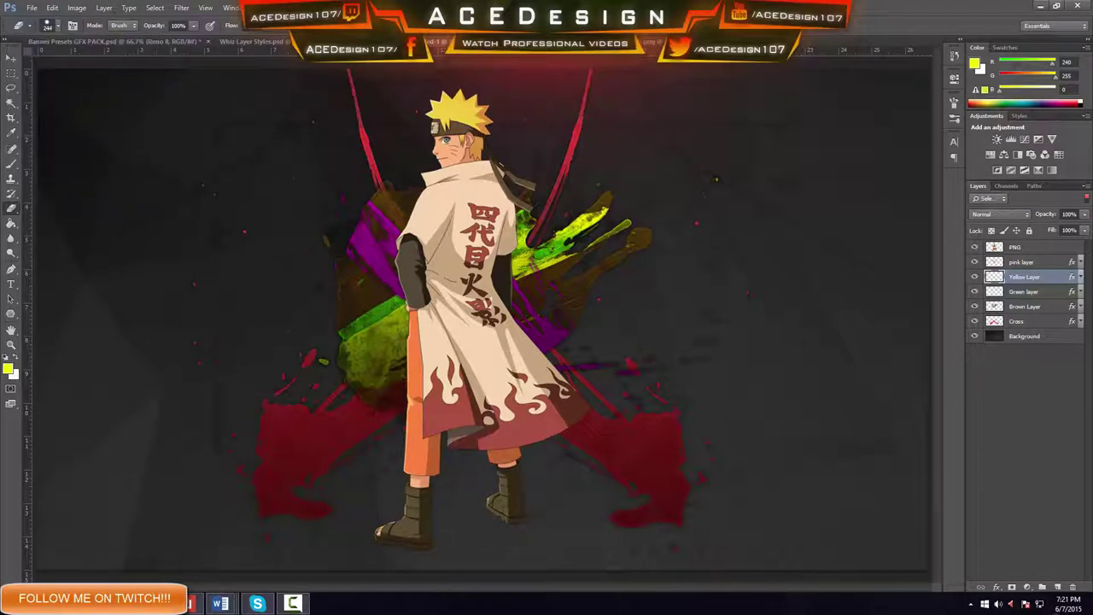
Step: Merge pink layer, Yellow Layer, Green layer and Brown Layer into a single layer
left_click(1047, 267)
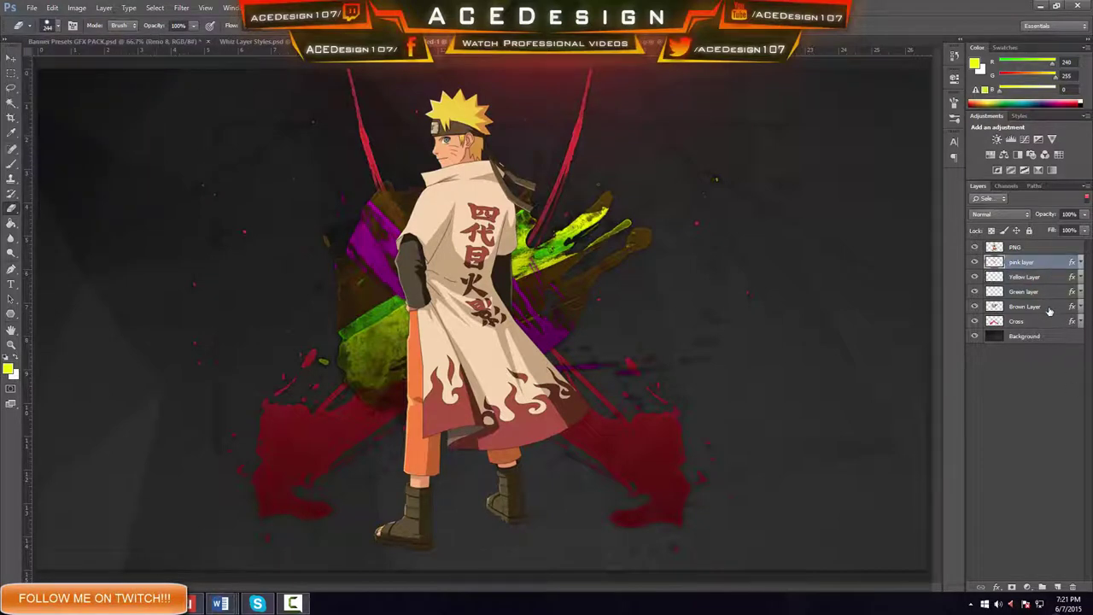
left_click(1048, 311, "shift")
key("ctrl+e")
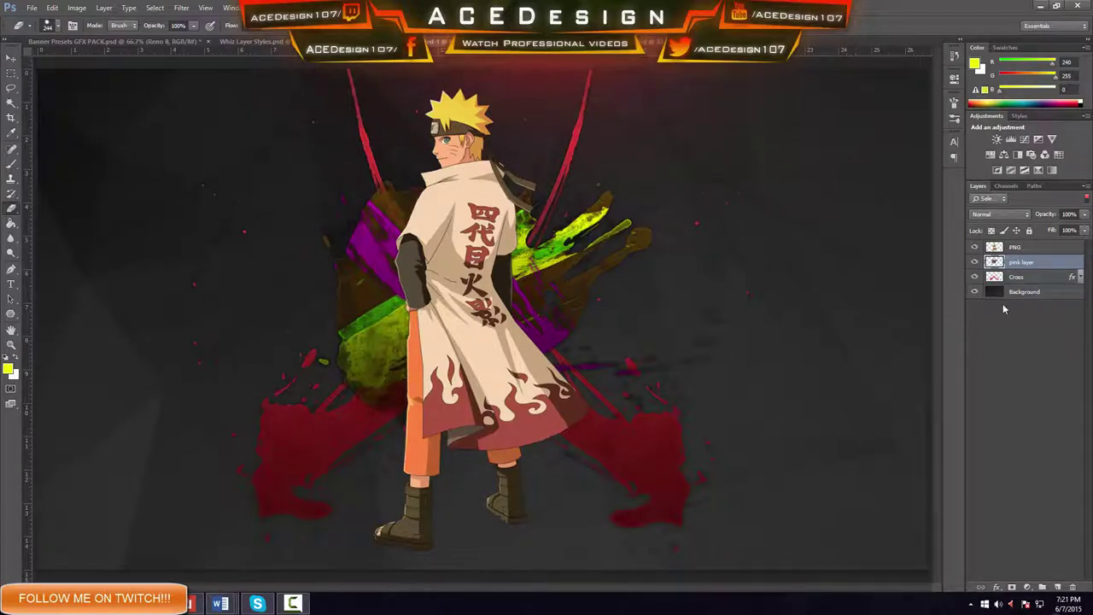
Step: Clean up the Cross layer with the Eraser, removing stray specks around the red splatter and touching up its upper strands
left_click(1035, 277)
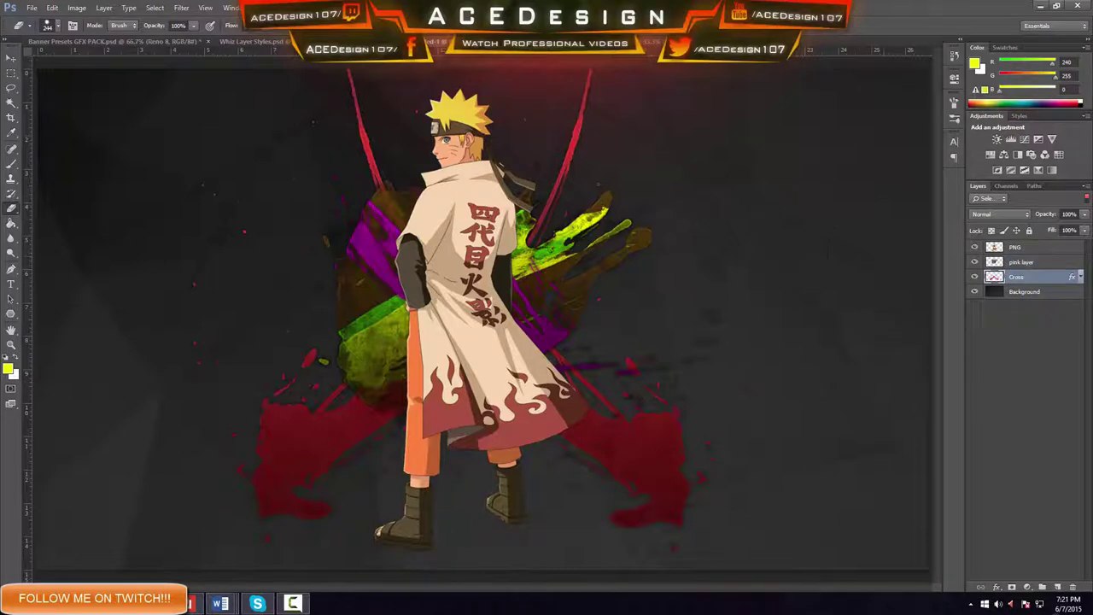
left_click(591, 90)
key("ctrl+z")
left_click_drag(355, 94, 348, 71)
left_click(19, 60)
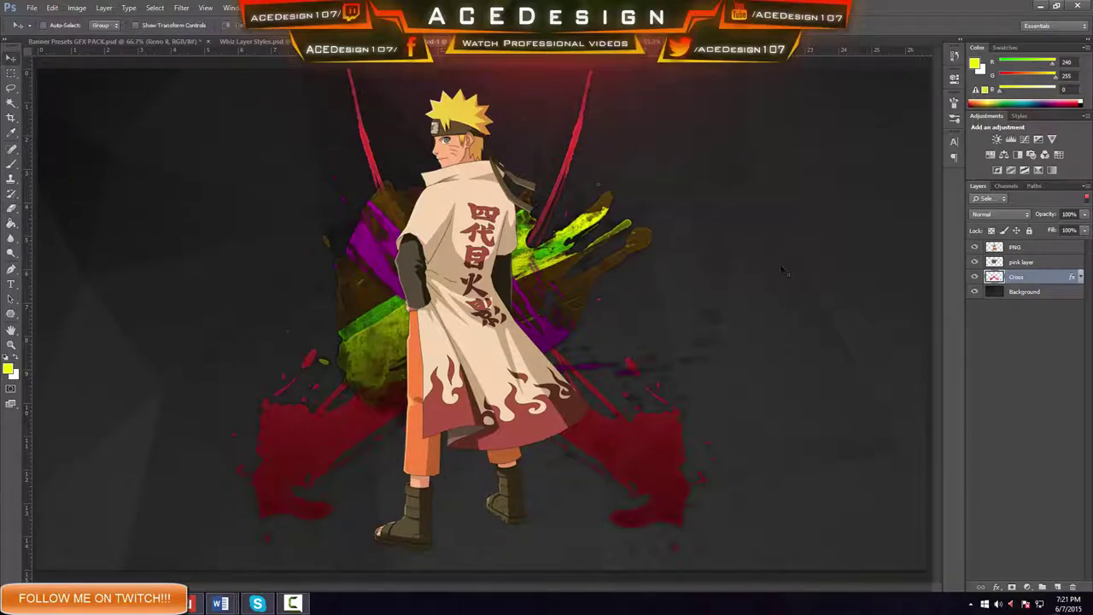
left_click(252, 41)
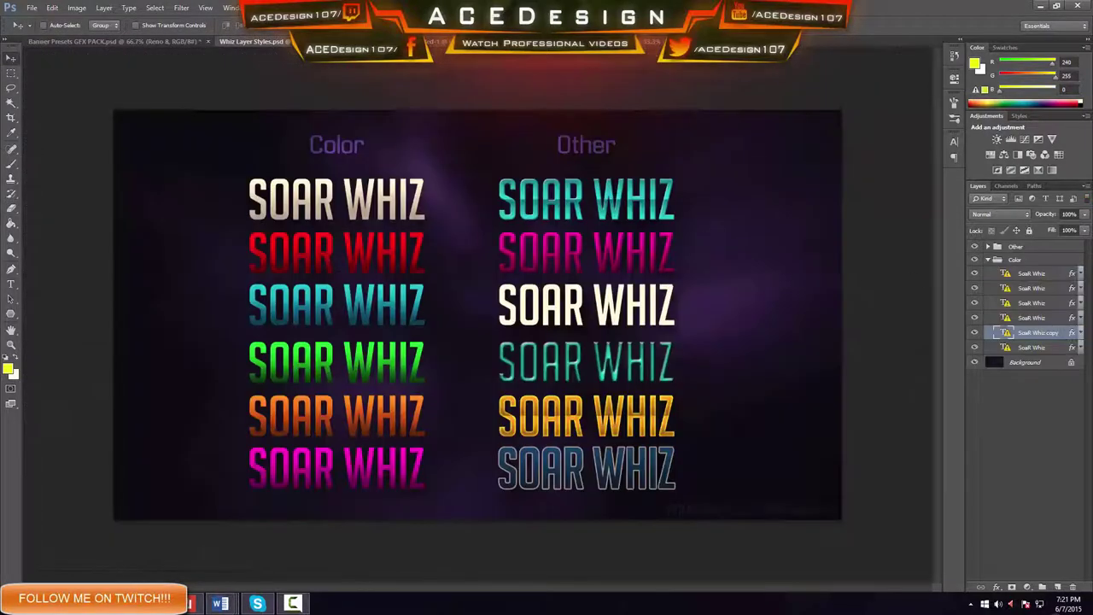
left_click(478, 41)
left_click(182, 43)
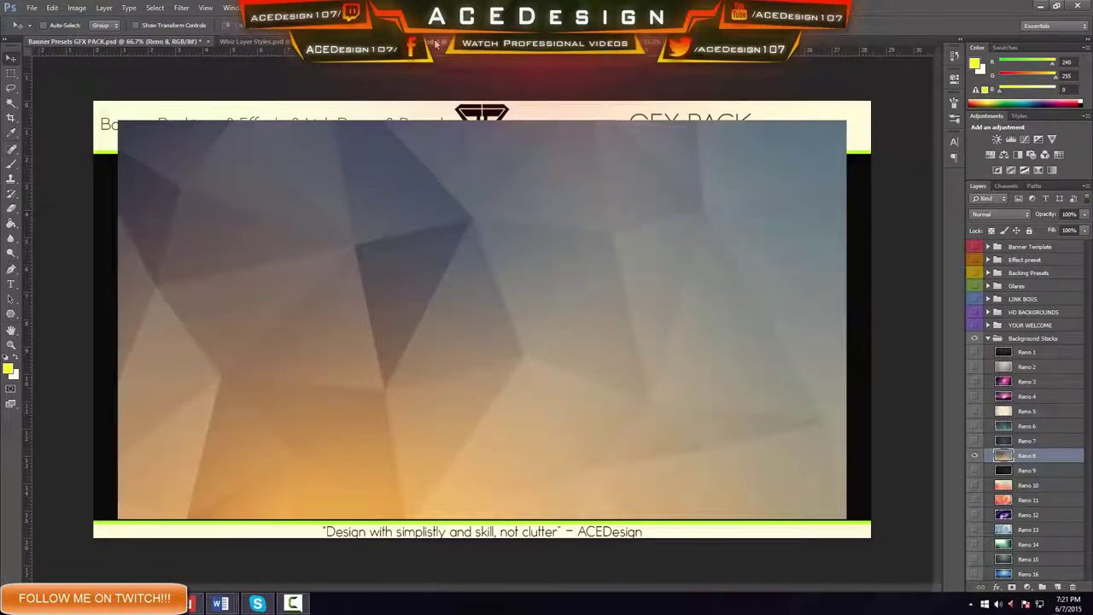
key("alt+Tab")
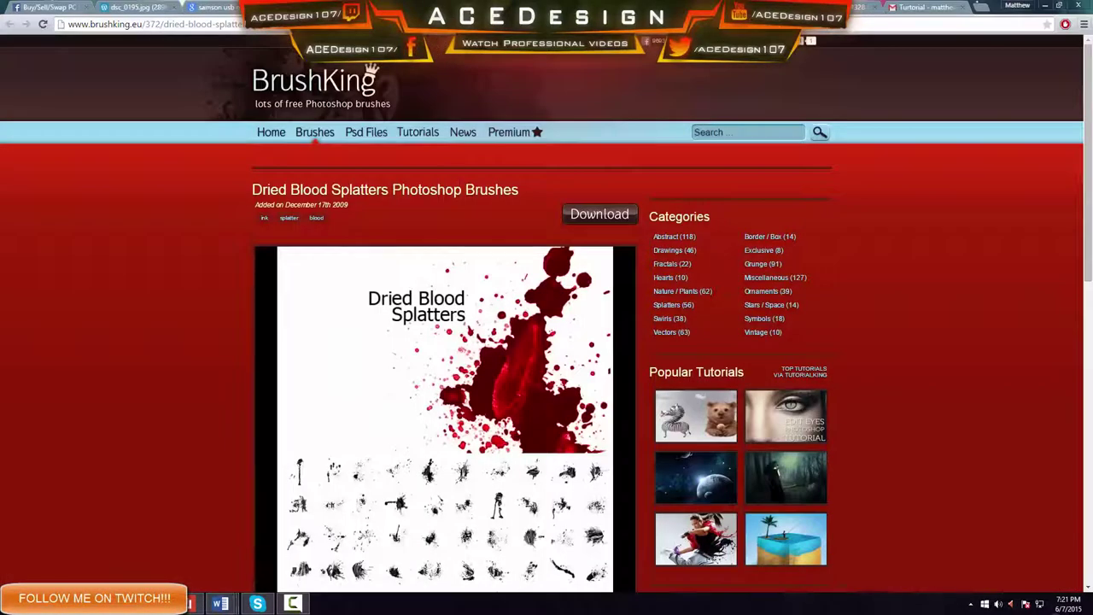
left_click(927, 7)
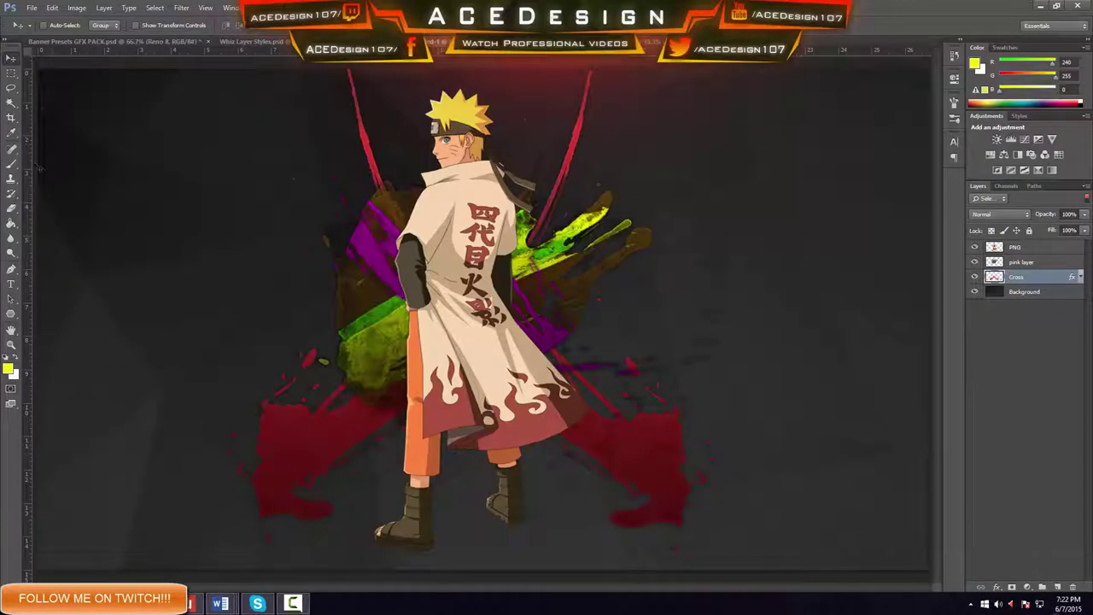
Step: Rename the merged splatter layer as Circle
key("b")
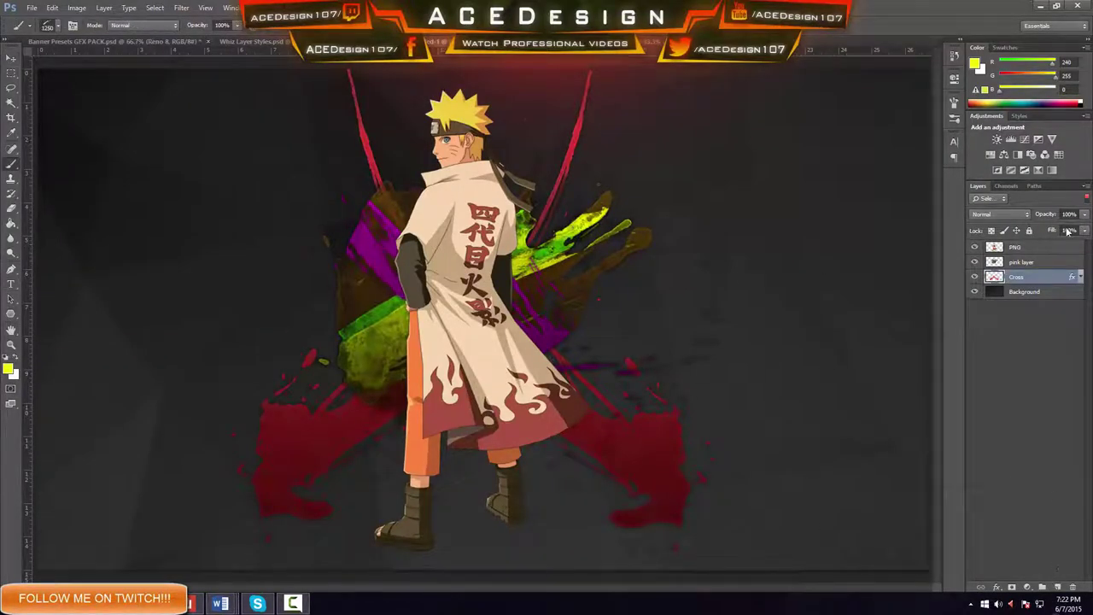
left_click(1044, 264)
double_click(1025, 263)
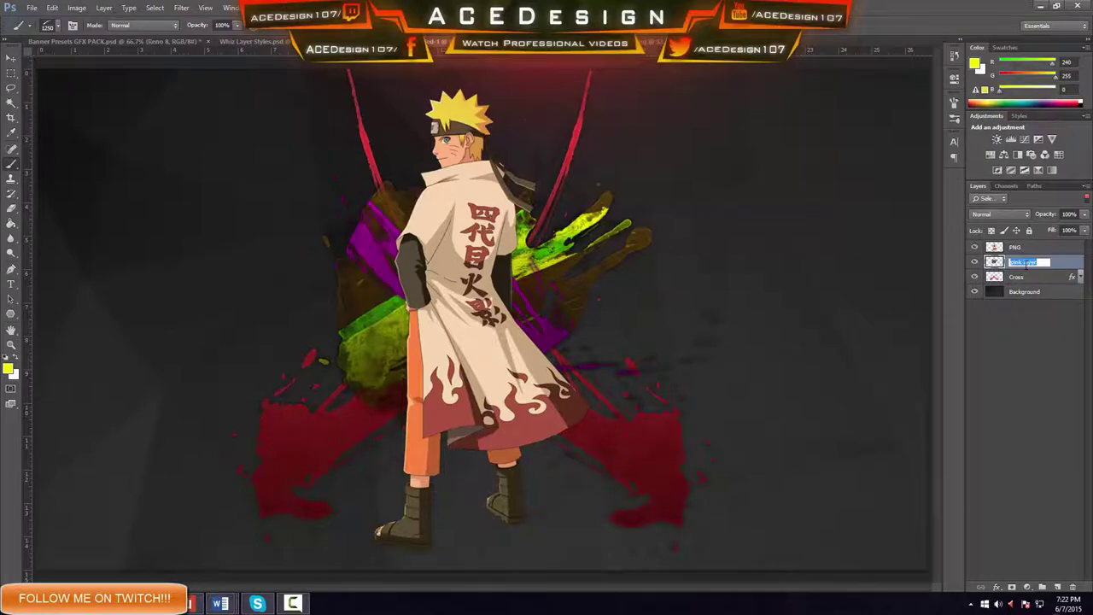
type("G")
type("ircle")
key("Return")
Step: Add a new layer above Circle and open the brush presets for the Brush tool
left_click(1057, 588)
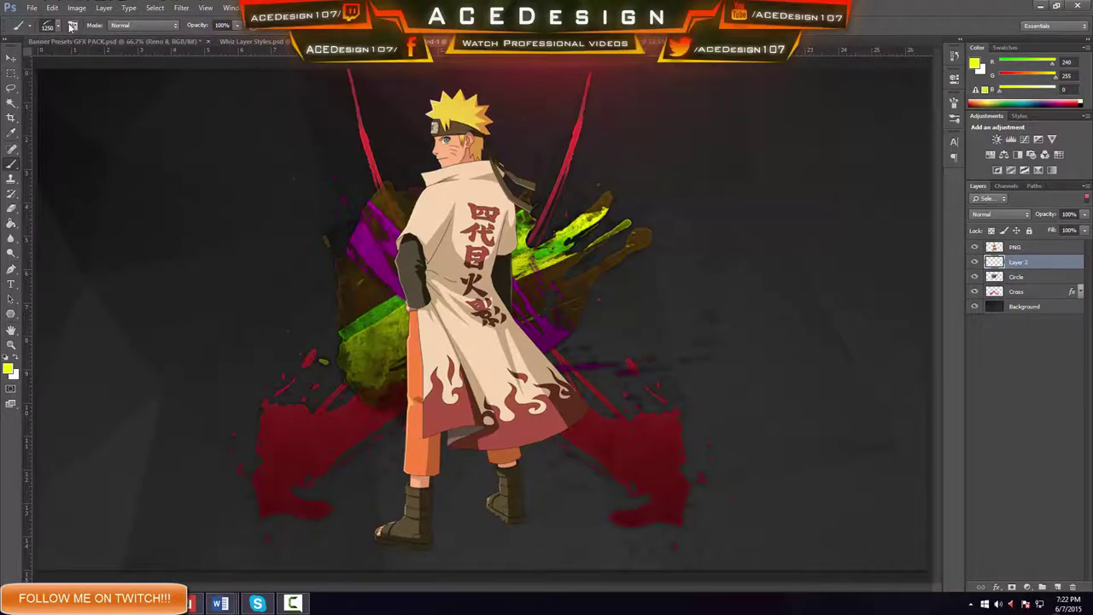
left_click(55, 30)
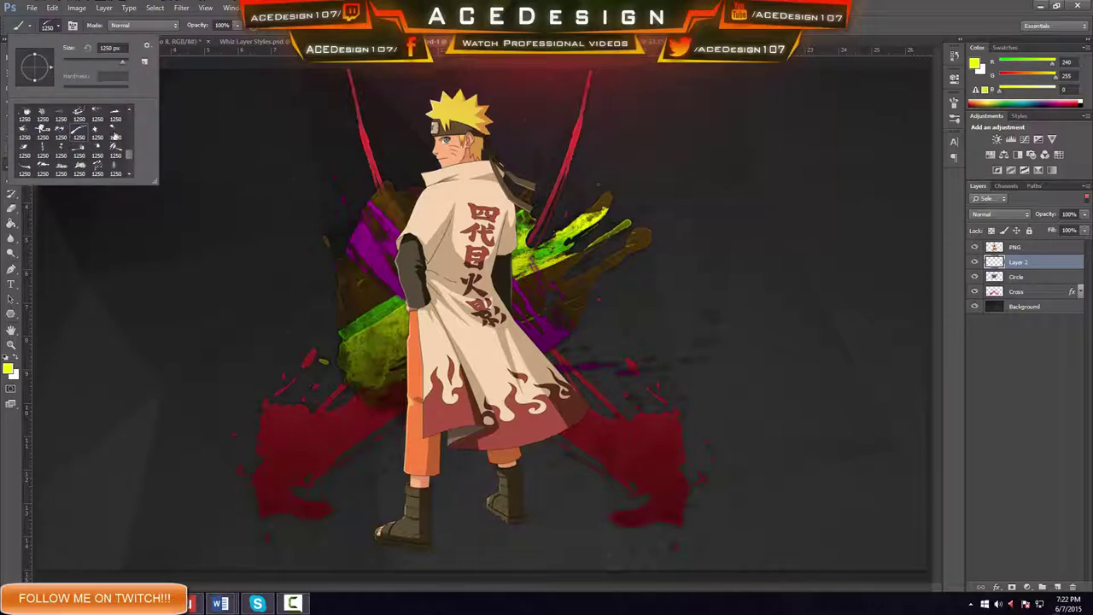
Step: Choose a 1250 px paint-splatter brush preset and check the reference artwork in the browser
left_click(115, 135)
left_click(96, 132)
left_click(478, 304)
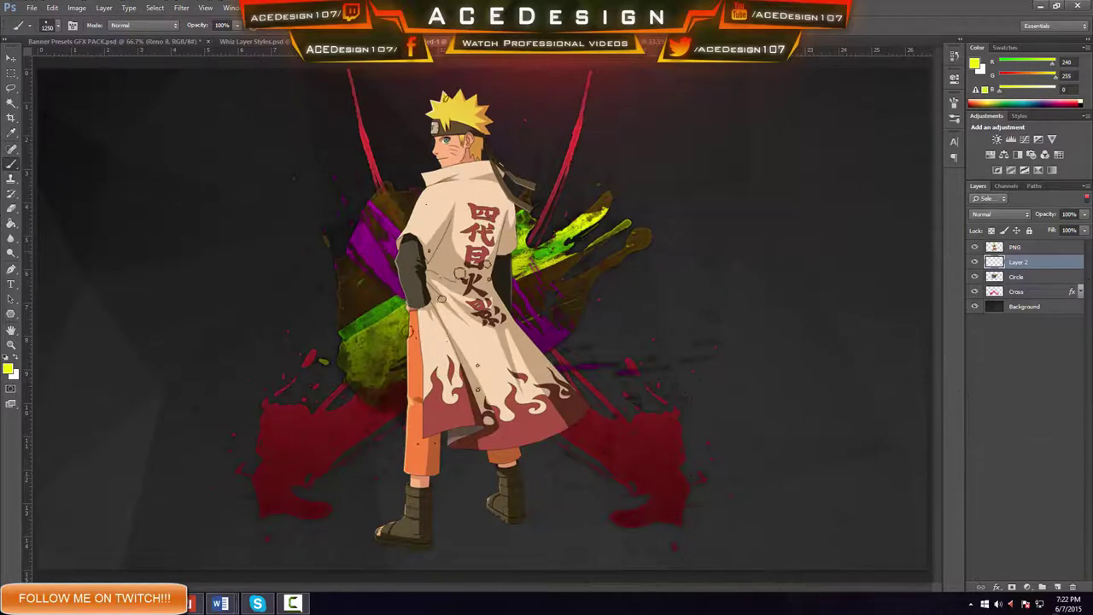
key("alt+Tab")
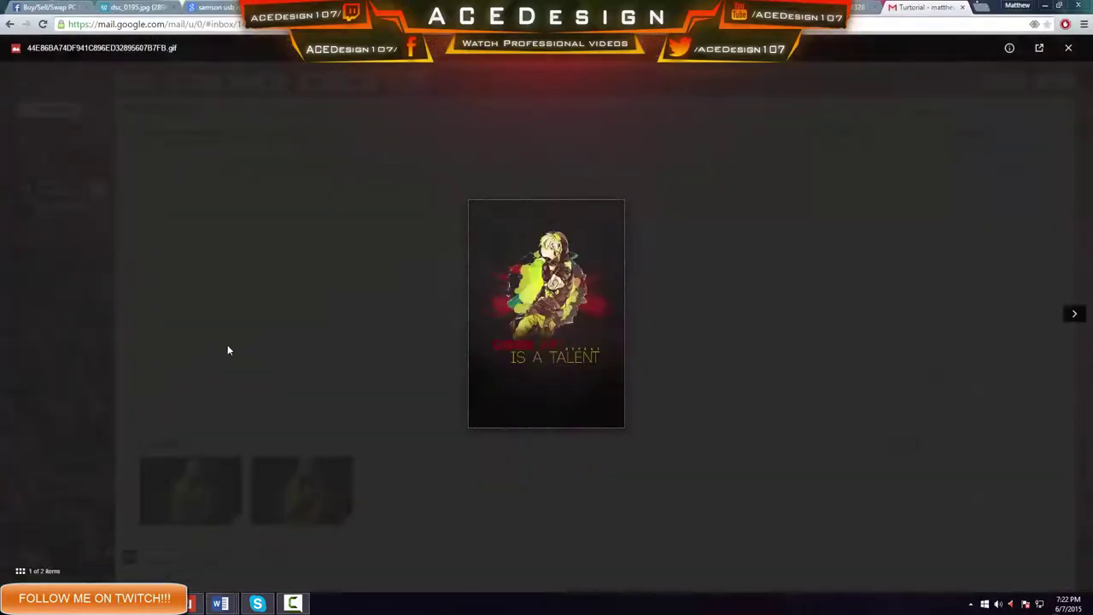
key("alt+Tab")
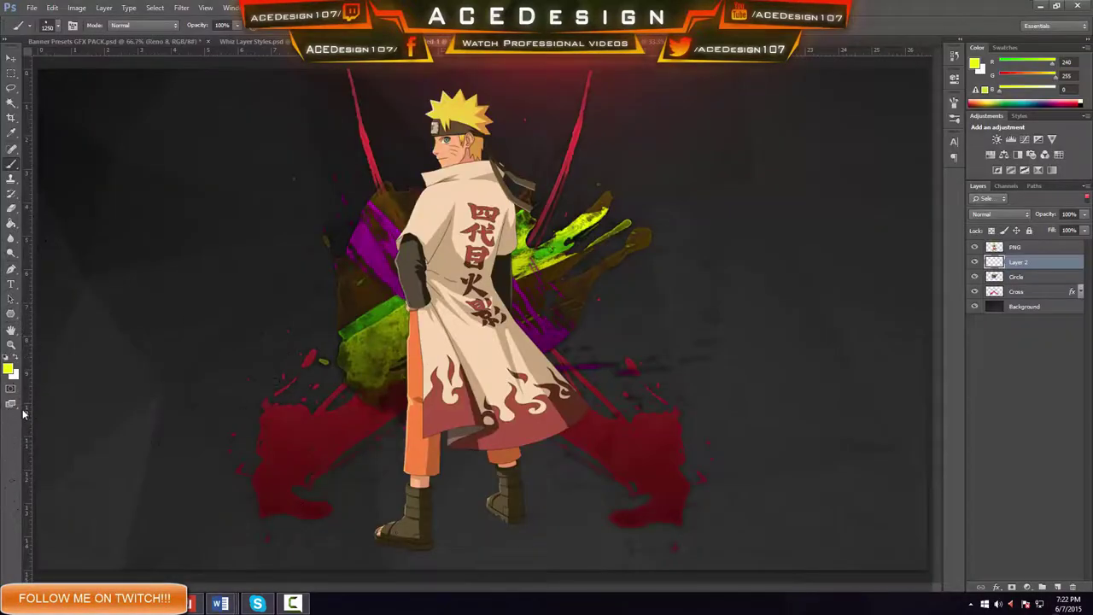
Step: Set the foreground colour to orange (RGB 255, 114, 0) and stamp a splatter behind the character on Layer 2
left_click(8, 368)
mouse_move(96, 264)
left_mouse_down()
mouse_move(96, 255)
mouse_move(92, 268)
left_mouse_up()
left_click(209, 130)
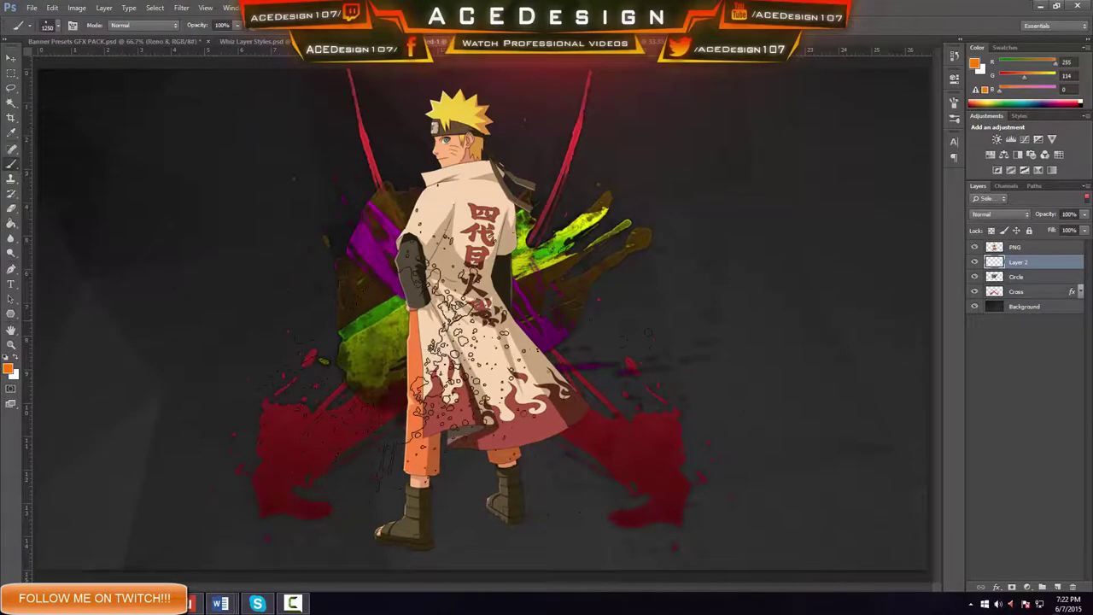
left_click(444, 348)
key("ctrl+z")
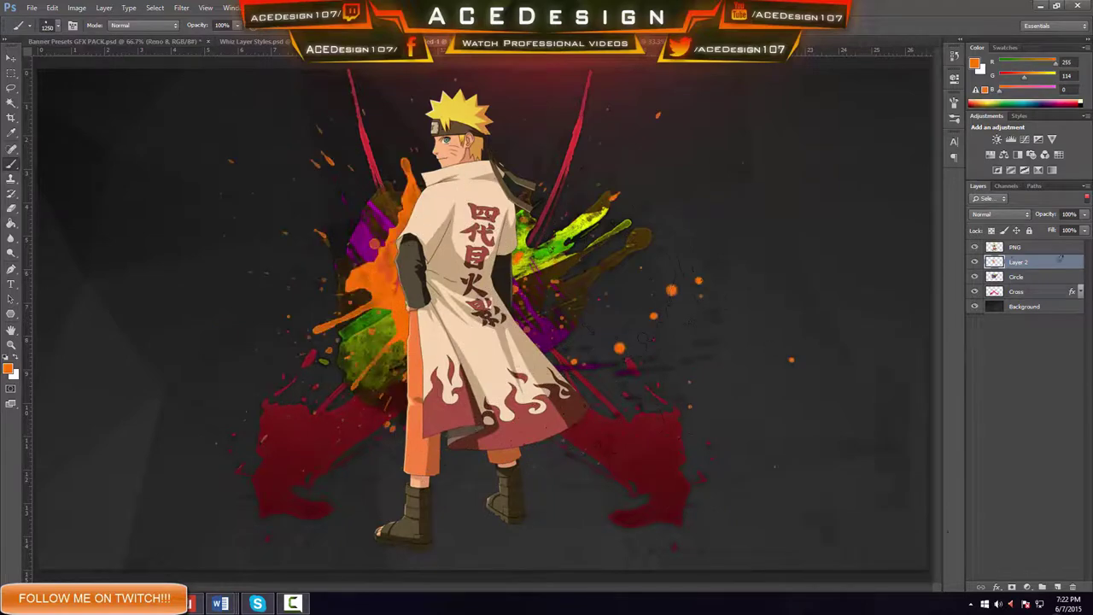
Step: Scale the orange splatter down to about 90% and reposition it behind the character
key("ctrl+t")
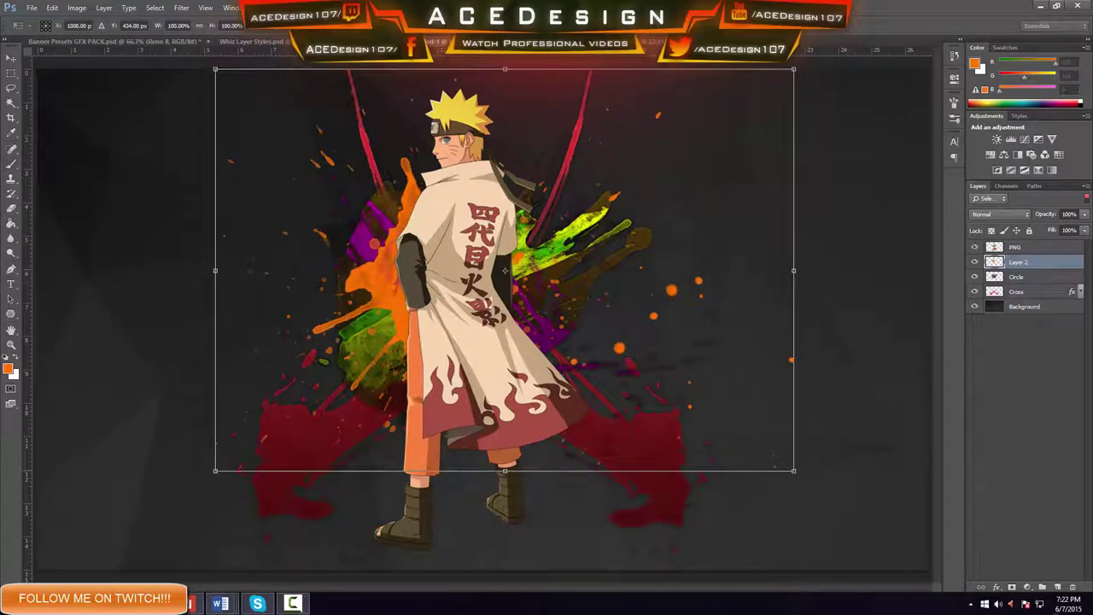
left_click_drag(793, 471, 704, 409)
left_click_drag(522, 273, 564, 313)
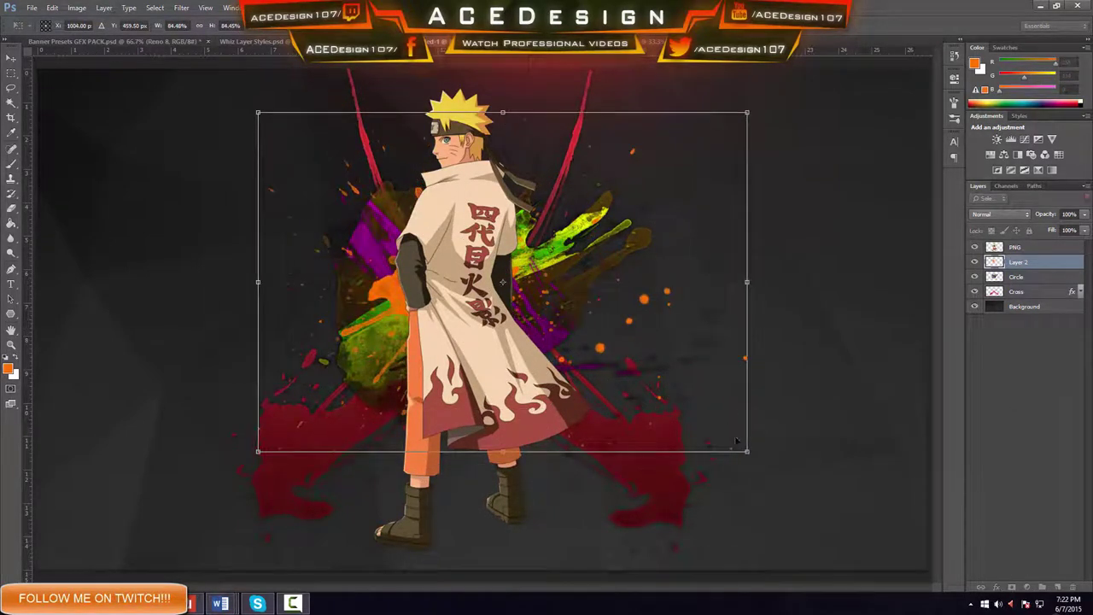
left_click_drag(749, 454, 779, 474)
left_click_drag(638, 380, 613, 377)
key("Return")
Step: Duplicate the splatter layer with the copy shifted to the right, and merge both into Layer 2
key("ctrl+j")
key("ctrl+t")
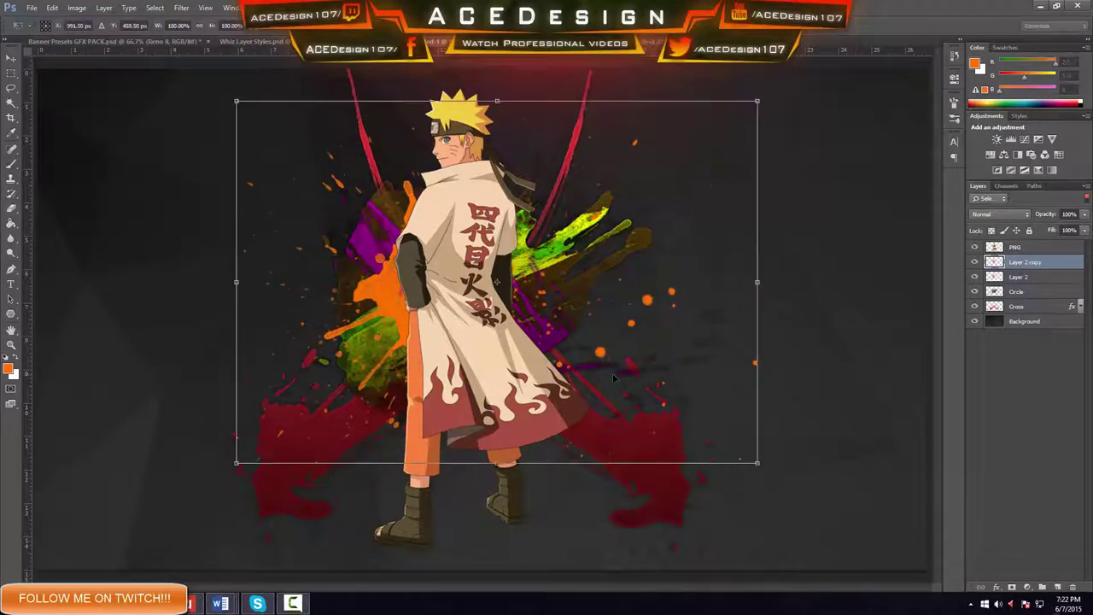
left_click_drag(396, 316, 449, 321)
key("Return")
key("ctrl+e")
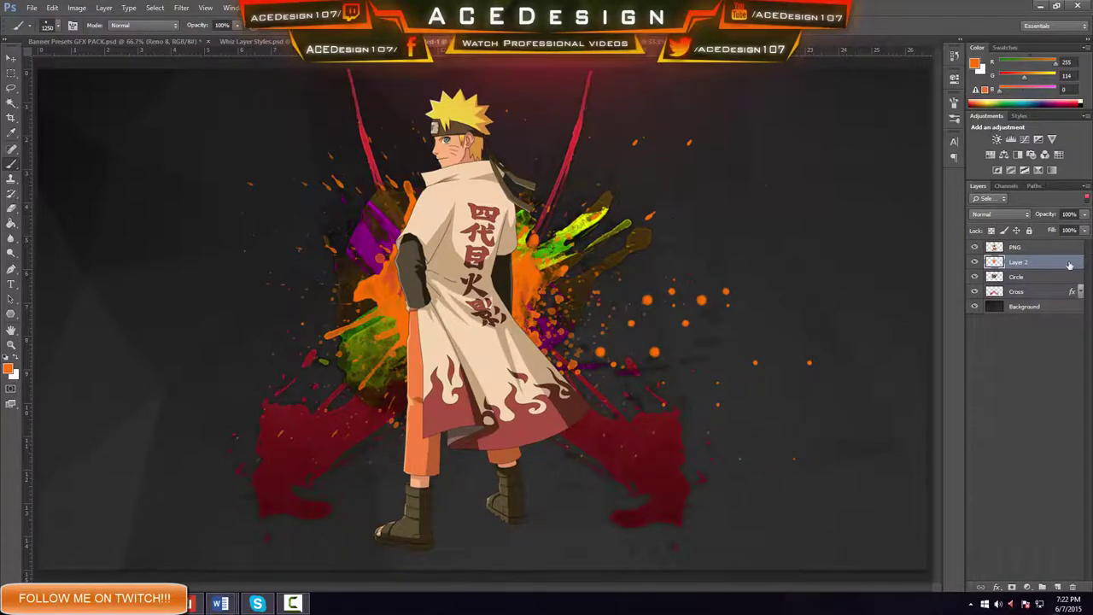
Step: Paste the copied layer style onto Layer 2 and set its Color Overlay to orange ff9c00
right_click(1068, 265)
left_click(1000, 379)
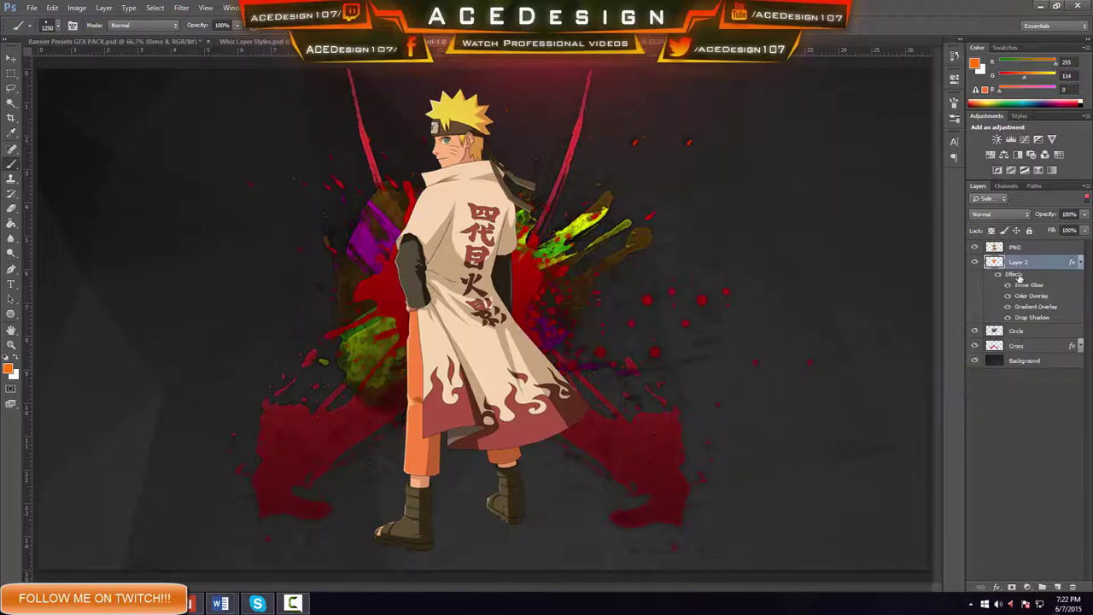
double_click(1037, 262)
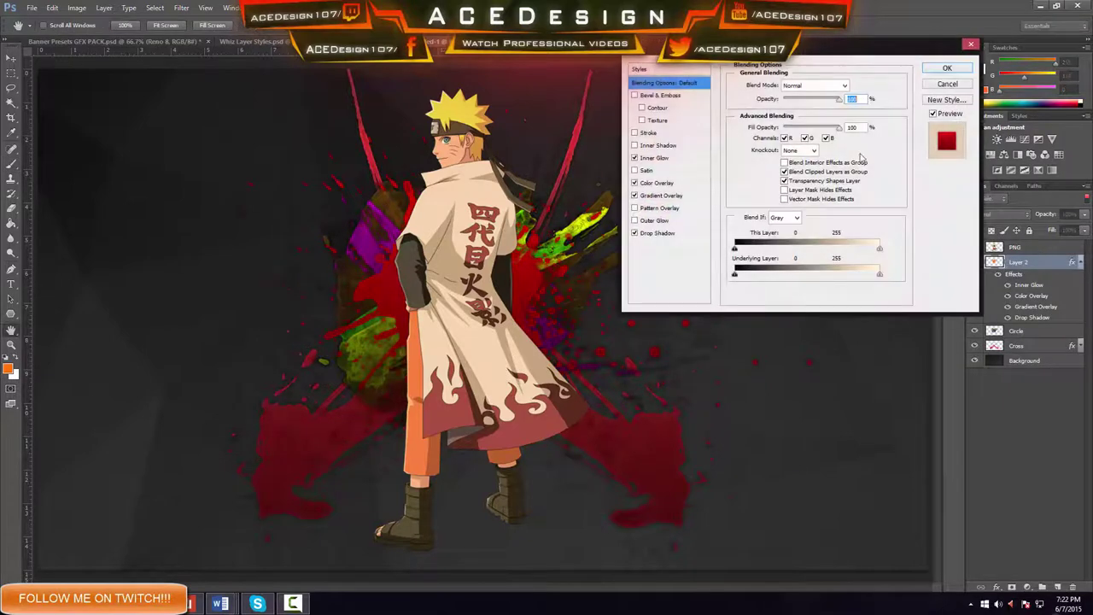
left_click(669, 183)
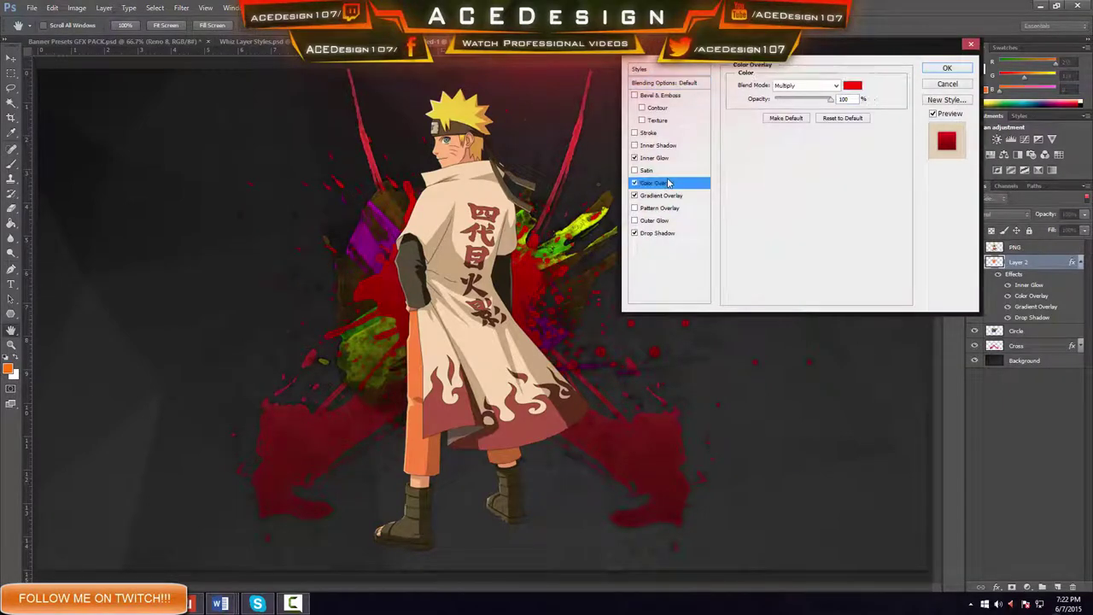
left_click(852, 85)
left_click(97, 267)
left_click_drag(98, 267, 98, 270)
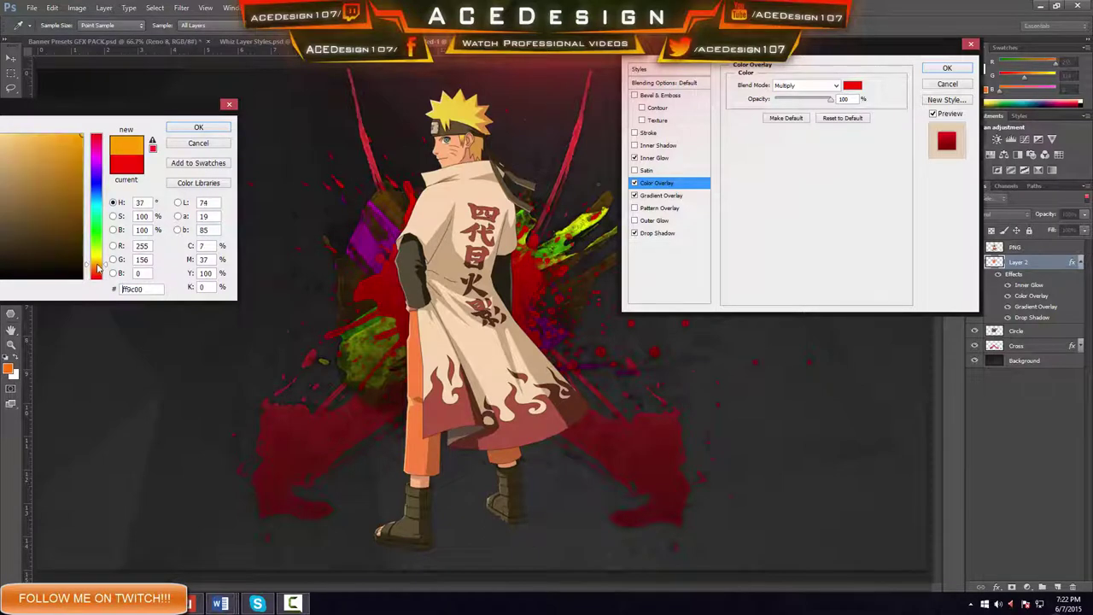
left_click(198, 126)
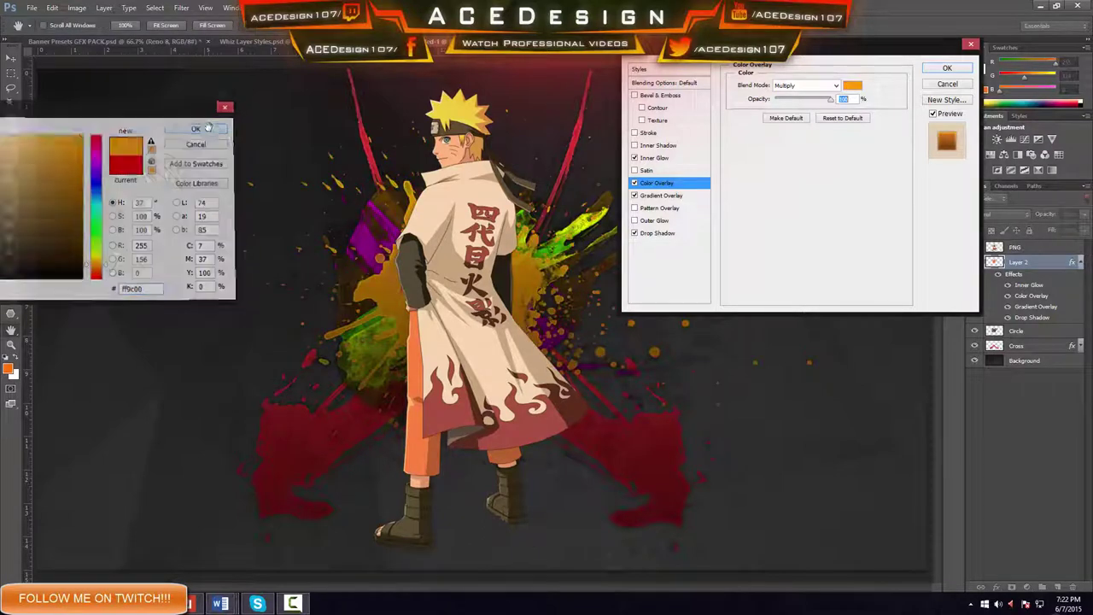
Step: Change Layer 2's Color Overlay to a slightly lighter orange and apply the layer style
left_click(852, 85)
left_click(39, 136)
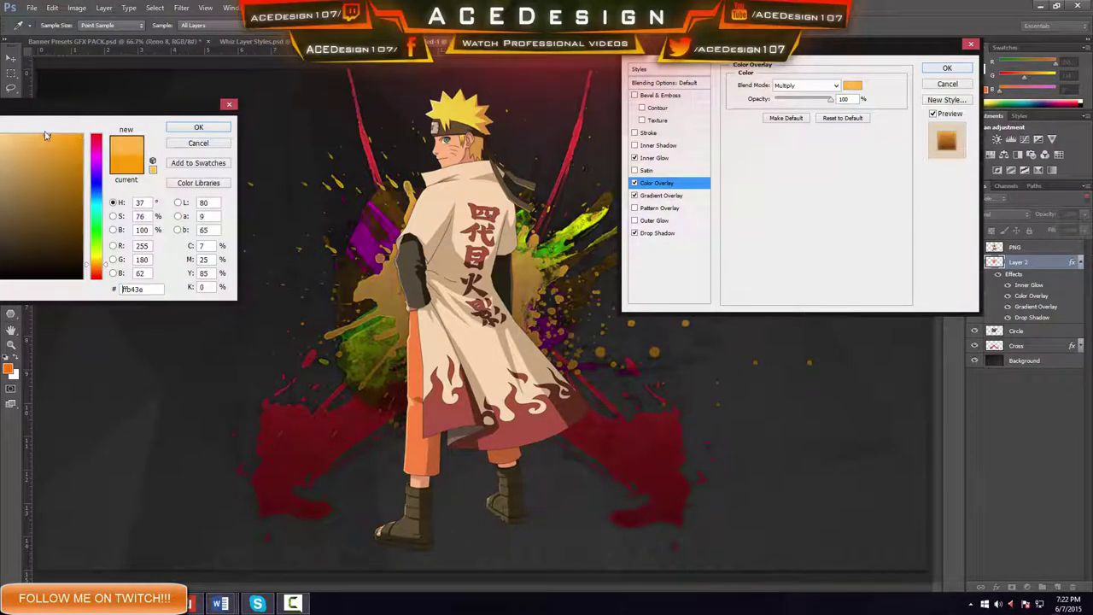
left_click(190, 128)
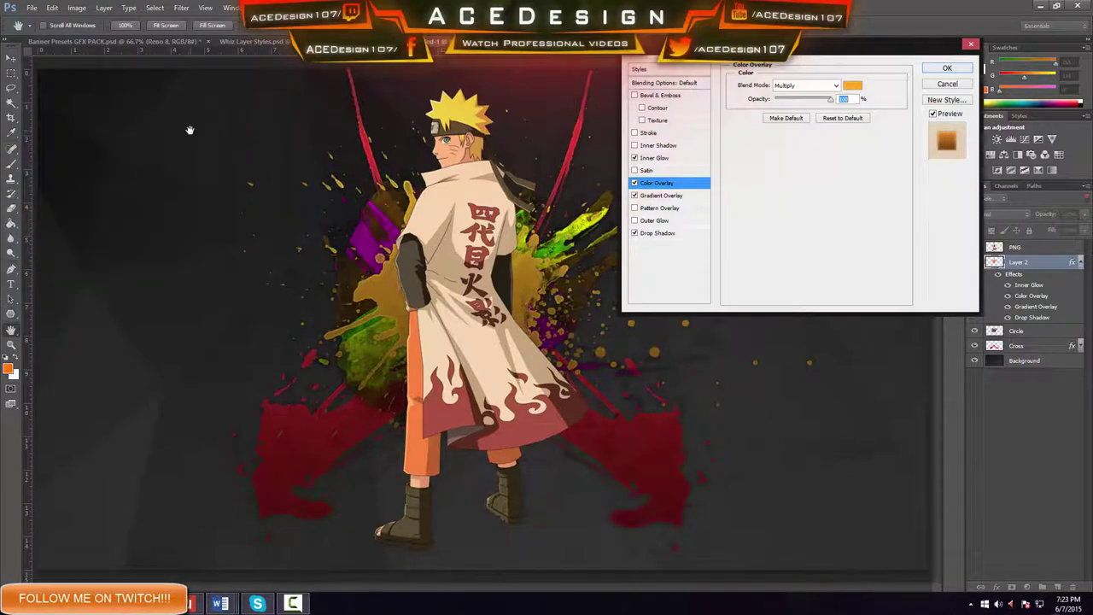
left_click(944, 68)
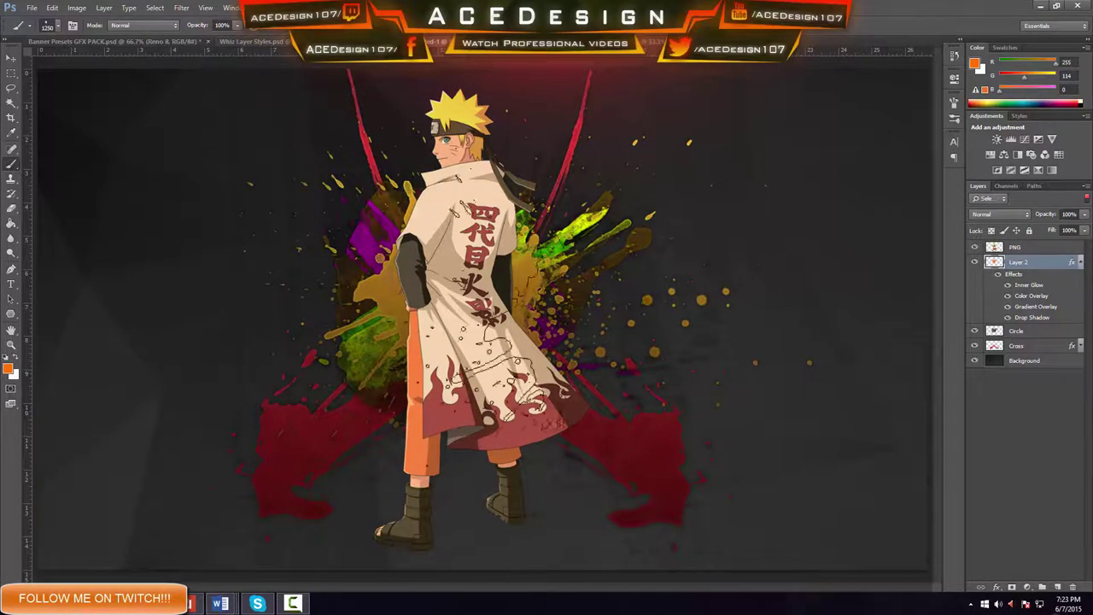
Step: Collapse Layer 2's effects list and erase the stray splatter specks at the far left of the splatter
left_click(1080, 262)
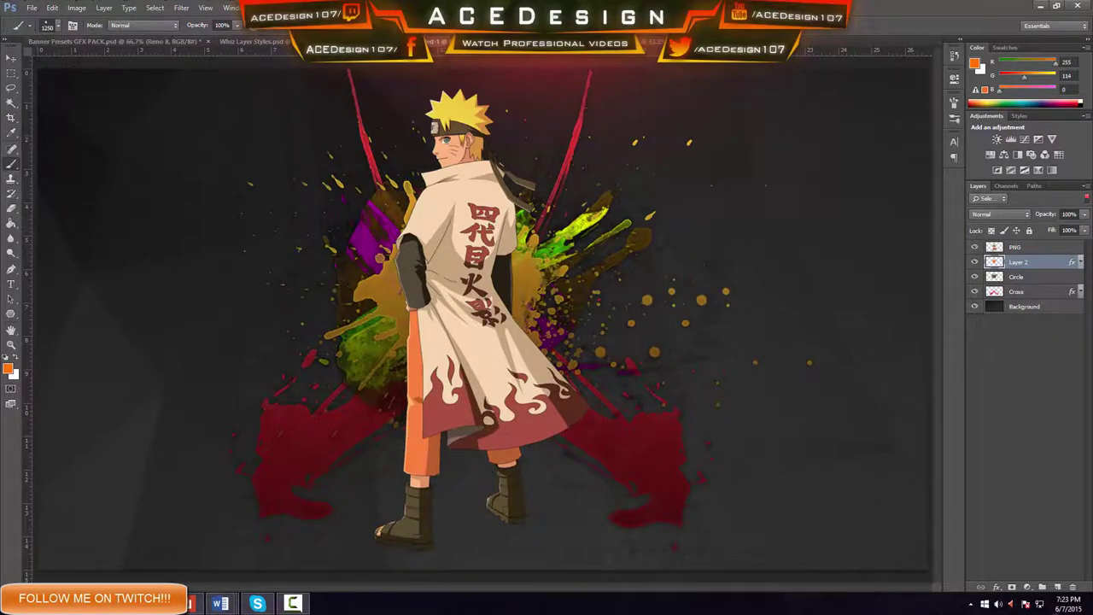
key("e")
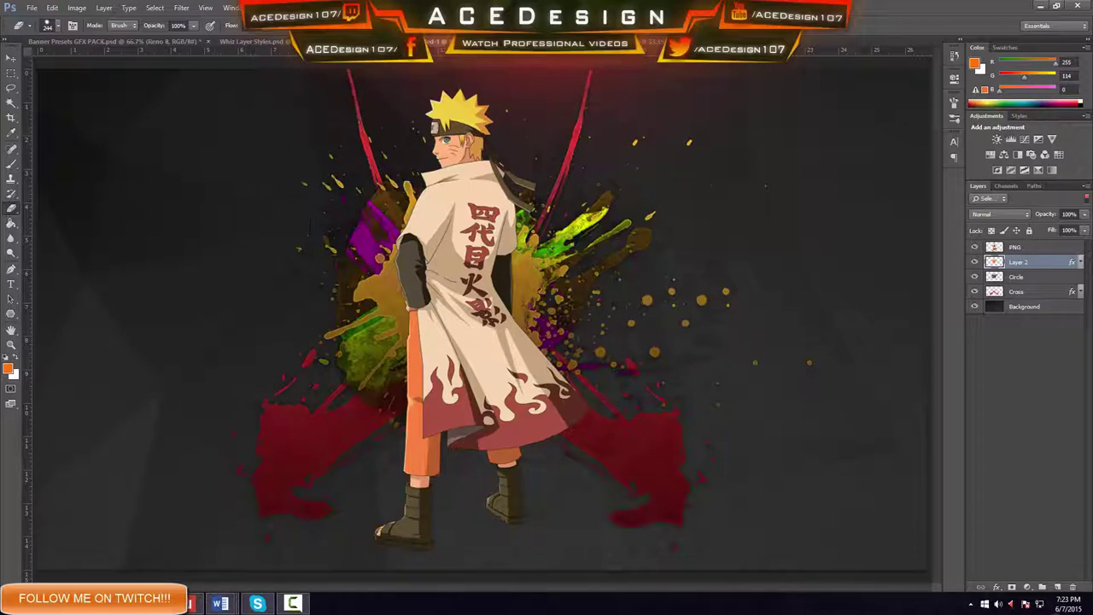
left_click(13, 60)
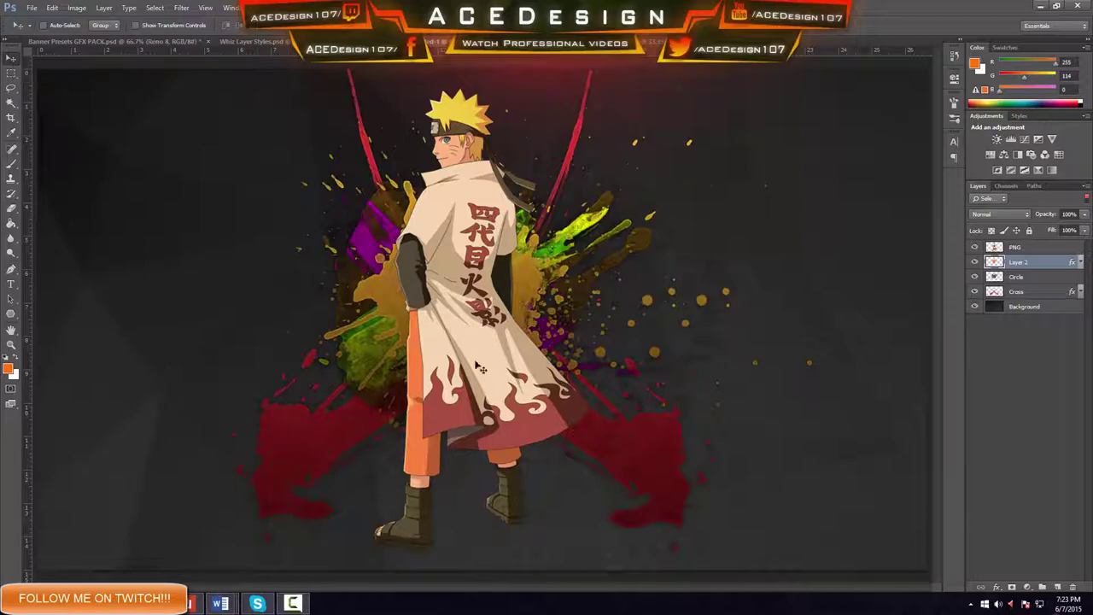
right_click(1050, 247)
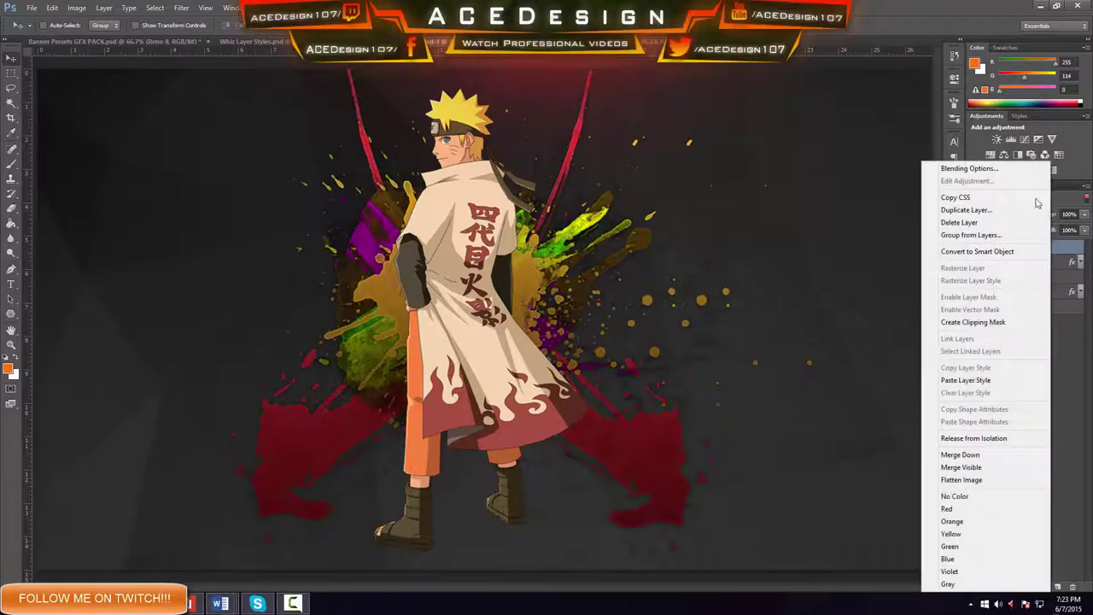
left_click(990, 169)
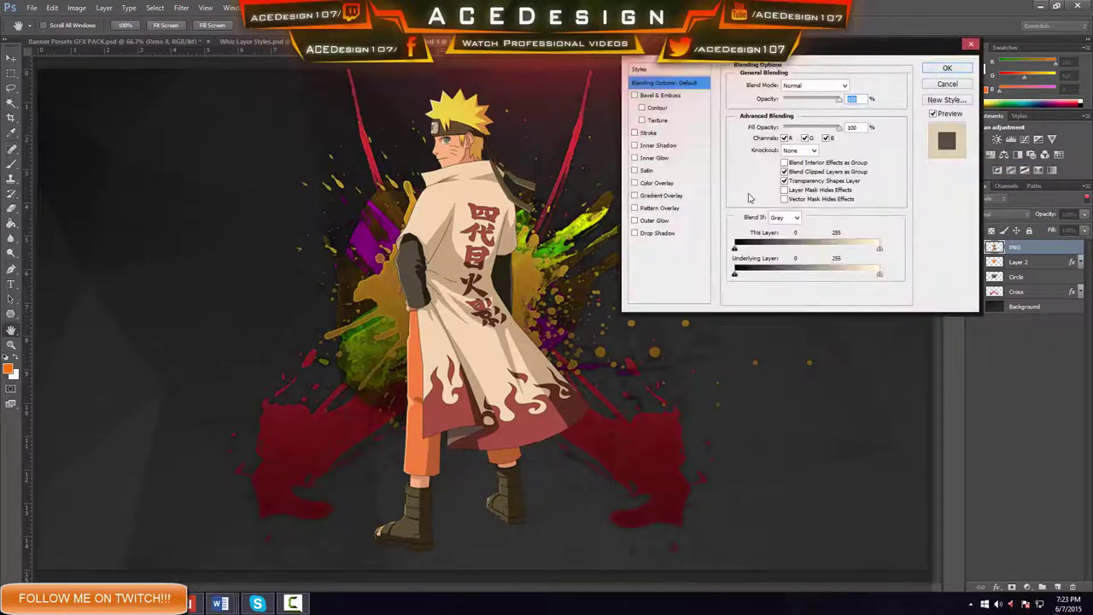
left_click(666, 233)
left_click(948, 85)
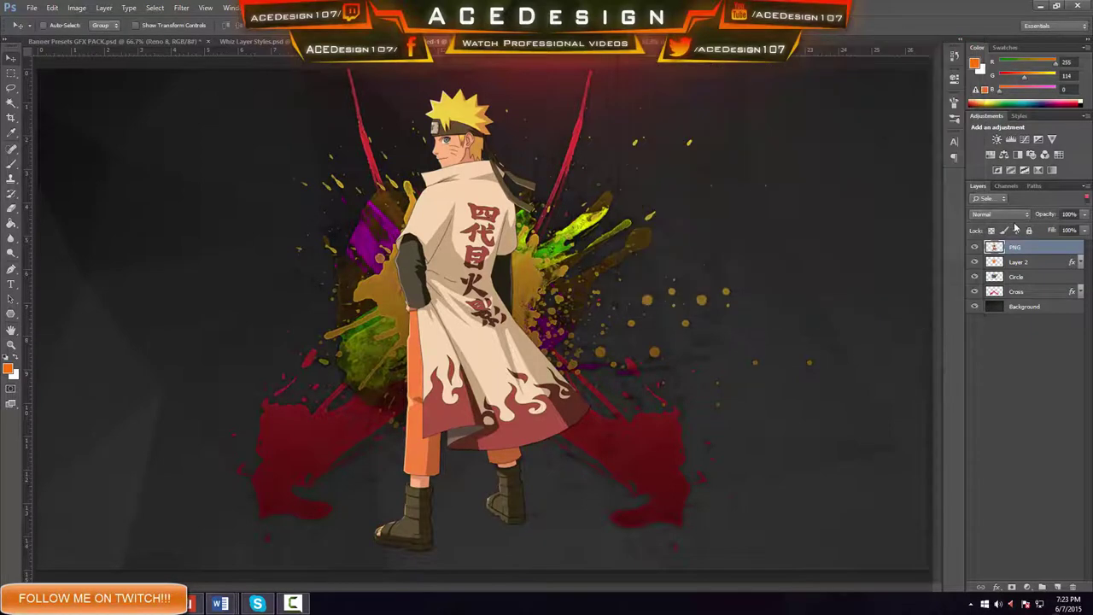
Step: Duplicate the PNG character layer and keep the copy hidden directly beneath the original
key("ctrl+j")
left_click_drag(1056, 249, 1049, 268)
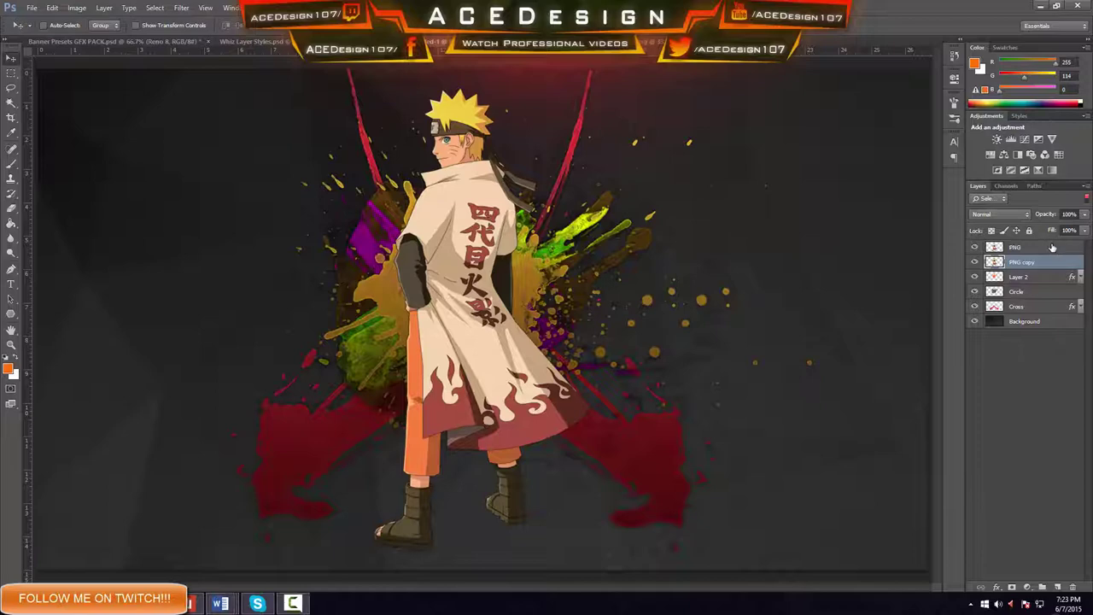
key("d")
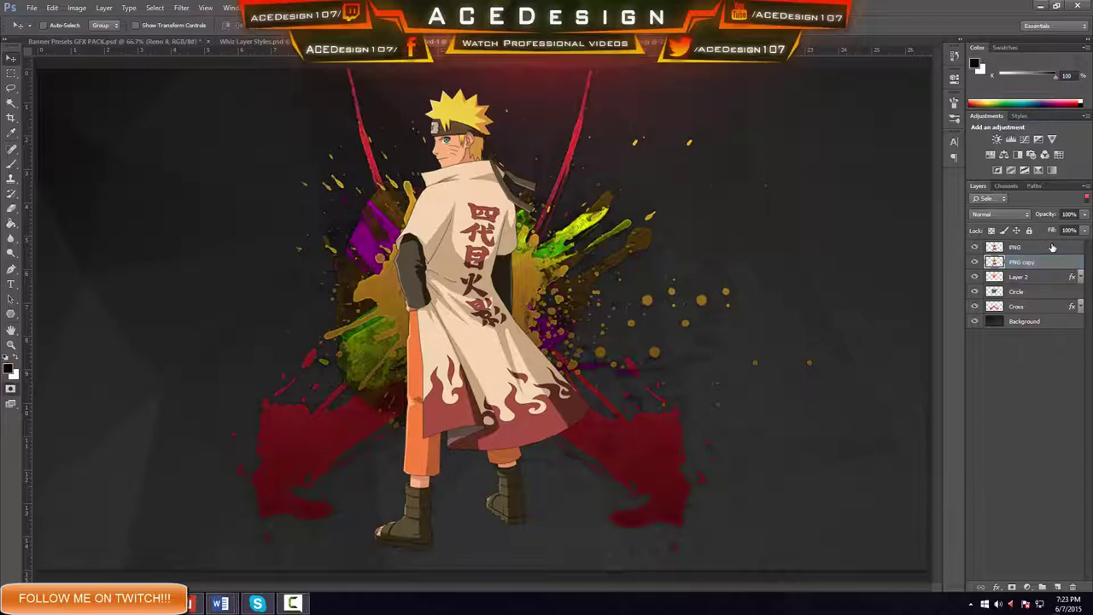
left_click(1049, 247)
right_click(1049, 247)
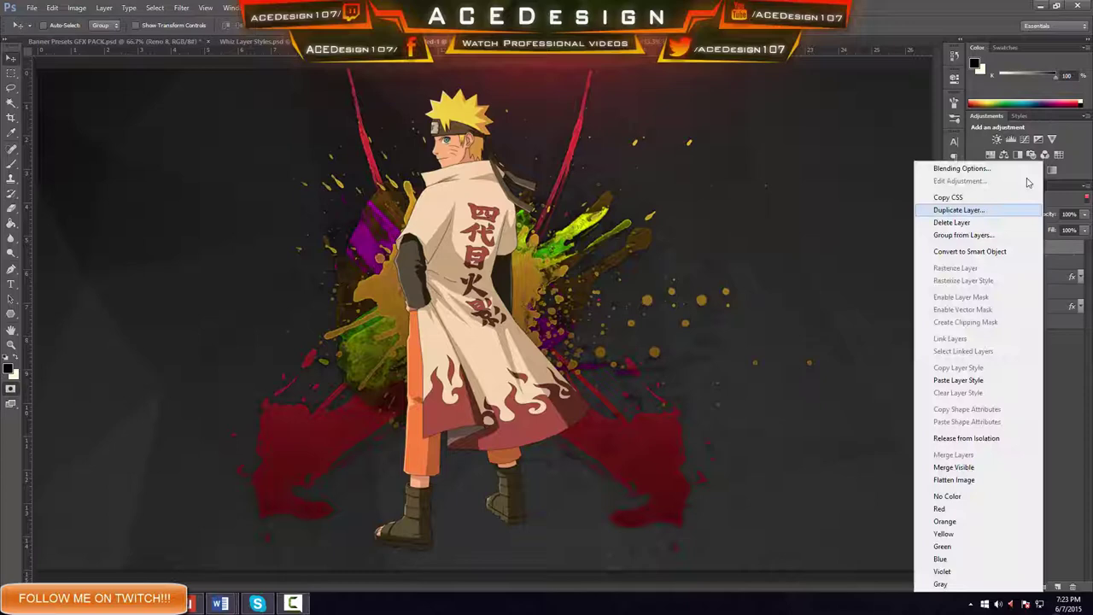
left_click(1078, 268)
left_click(974, 262)
Step: Add a Drop Shadow to the PNG character layer, adjust its settings and collapse the effects list
right_click(1060, 253)
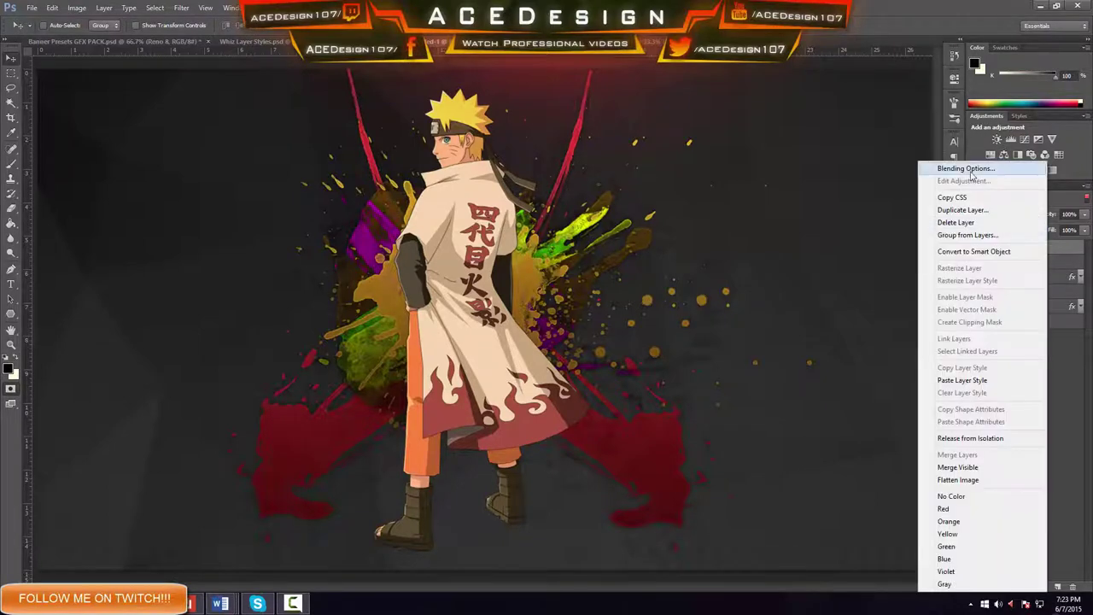
left_click(937, 168)
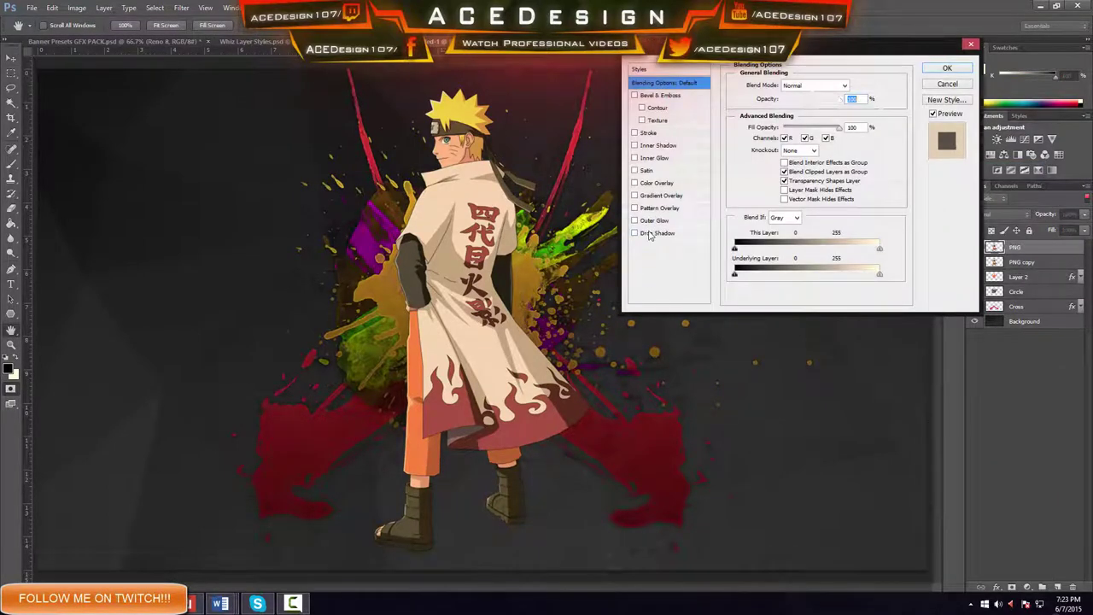
left_click(653, 232)
mouse_move(789, 164)
left_mouse_down()
mouse_move(788, 149)
mouse_move(798, 148)
mouse_move(787, 134)
mouse_move(788, 164)
left_mouse_up()
left_click(945, 68)
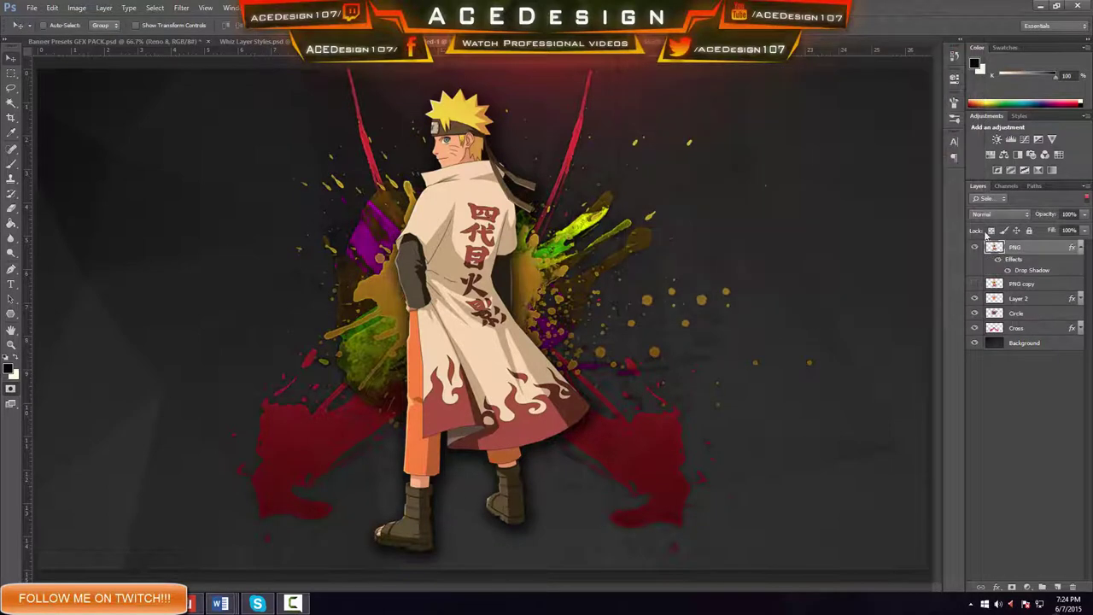
left_click(1078, 247)
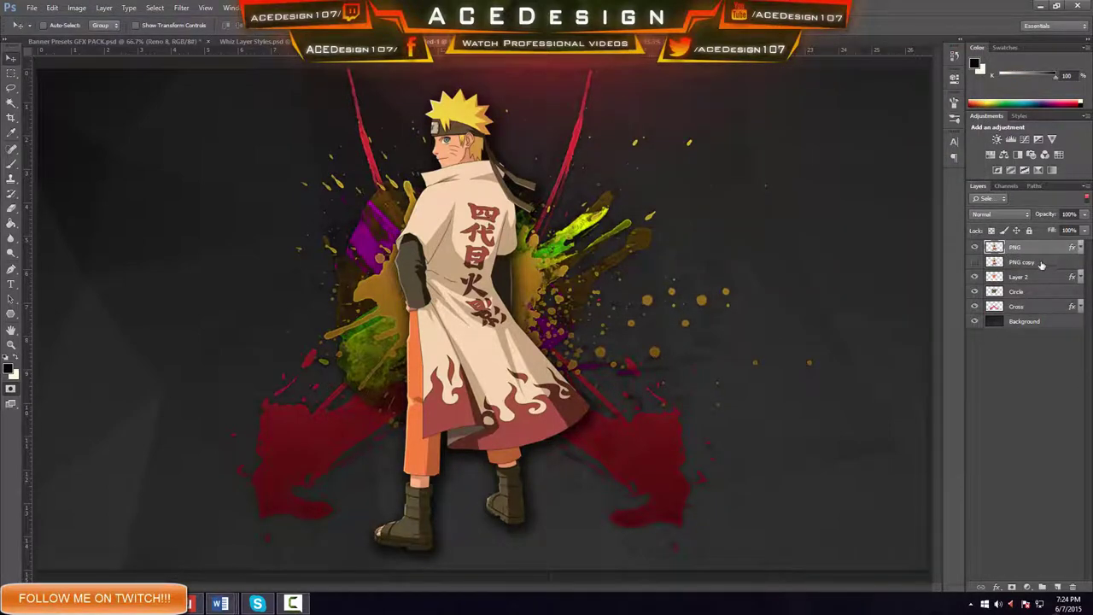
left_click(1051, 275)
right_click(1052, 275)
left_click(948, 165)
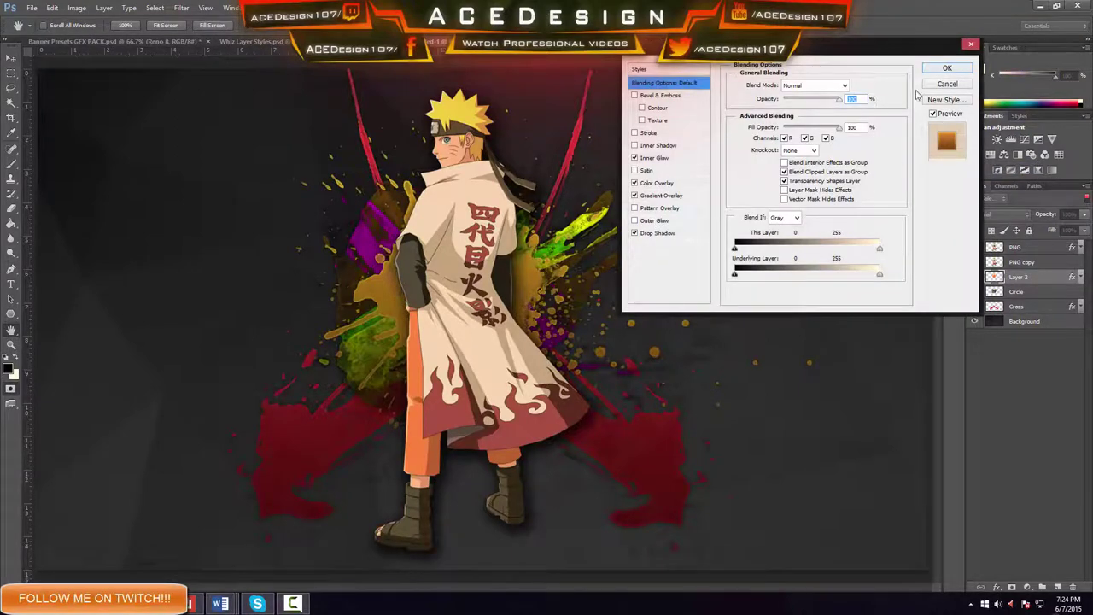
left_click(948, 84)
right_click(1055, 277)
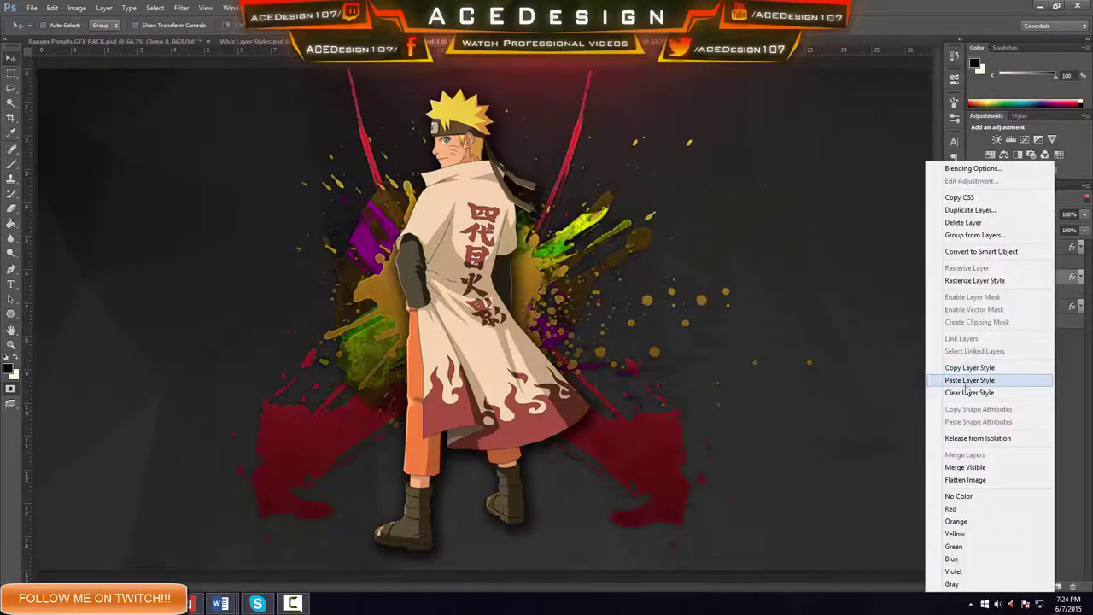
left_click(969, 379)
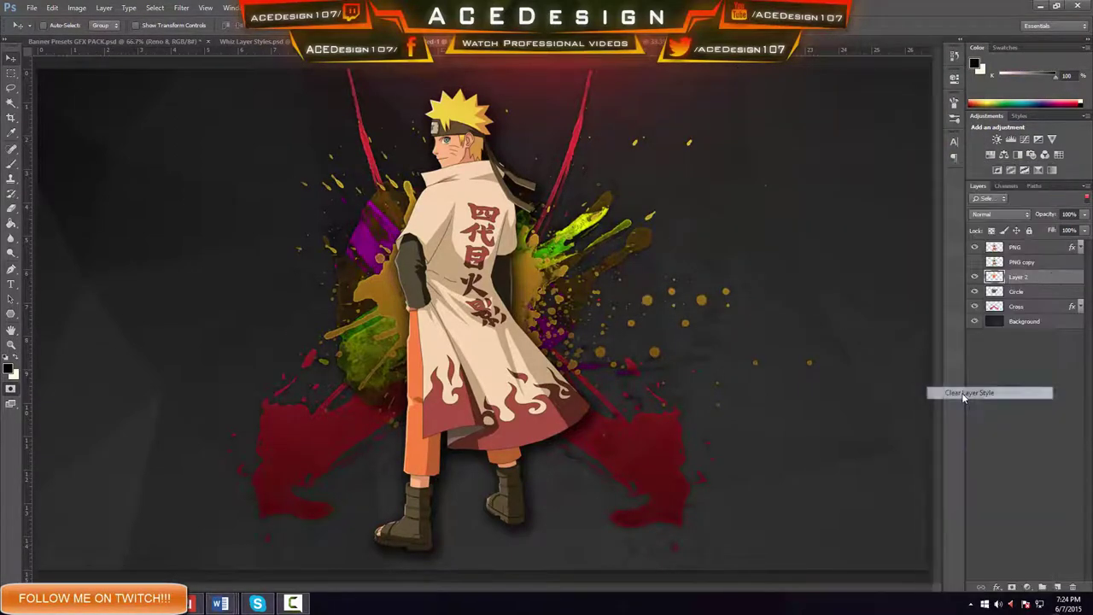
Step: Rasterize the layer style of Layer 2, the orange splatter
right_click(1044, 281)
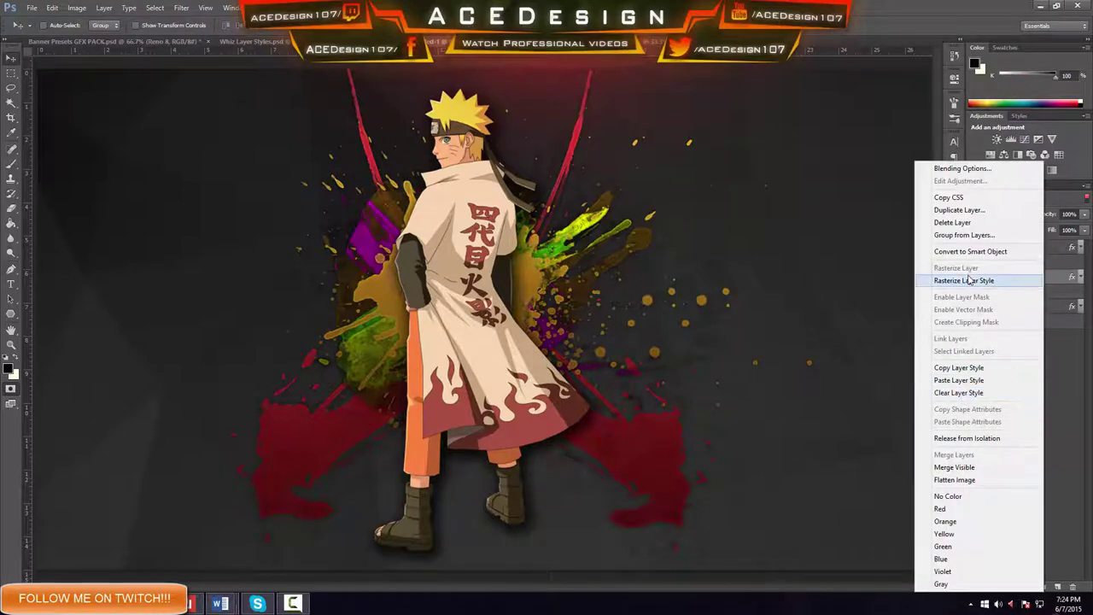
left_click(963, 280)
Step: Try a Drop Shadow with 2% spread and 18 px size on Layer 2 and undo it
right_click(973, 278)
left_click(962, 168)
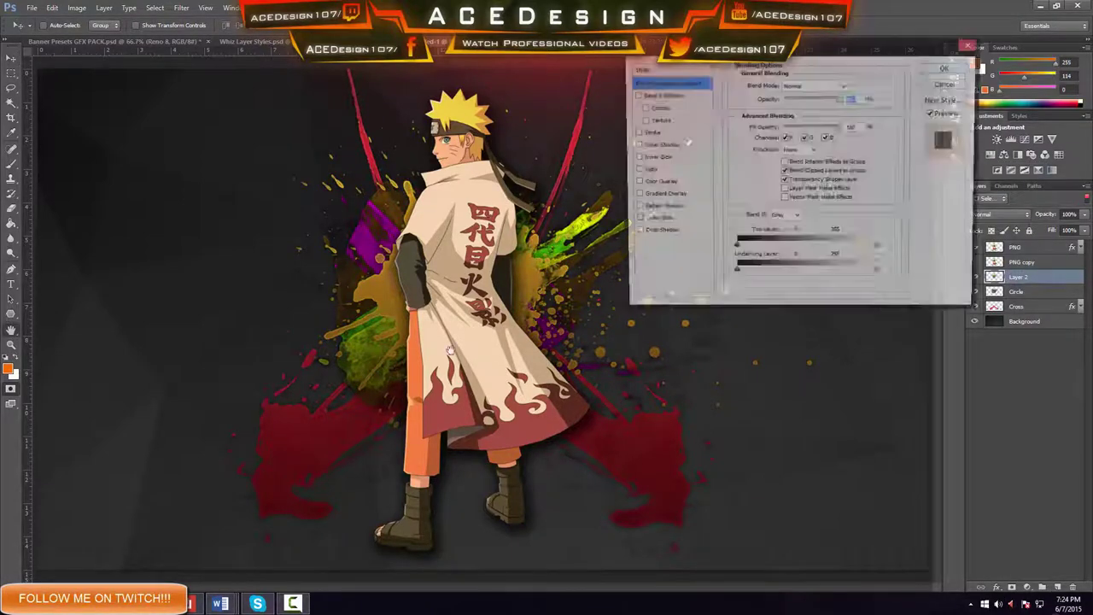
left_click(659, 232)
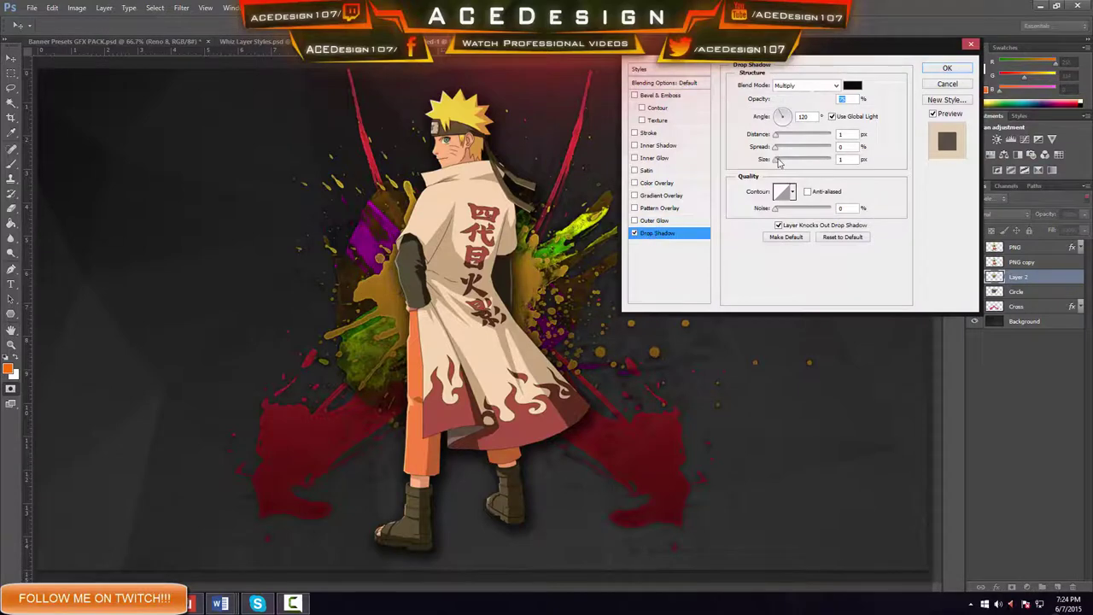
left_click_drag(776, 159, 788, 138)
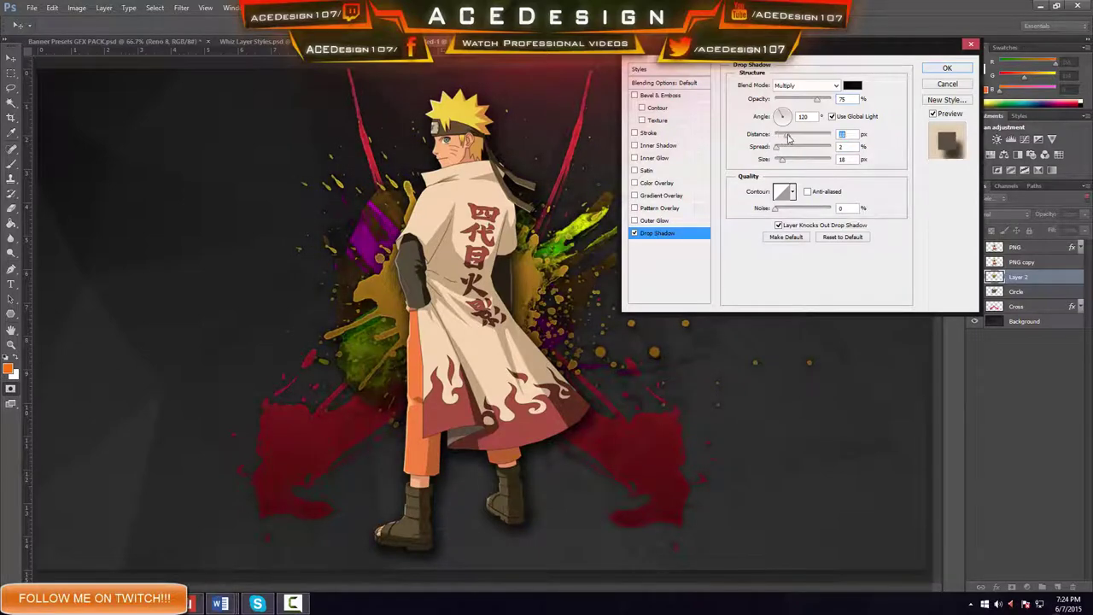
left_click(947, 68)
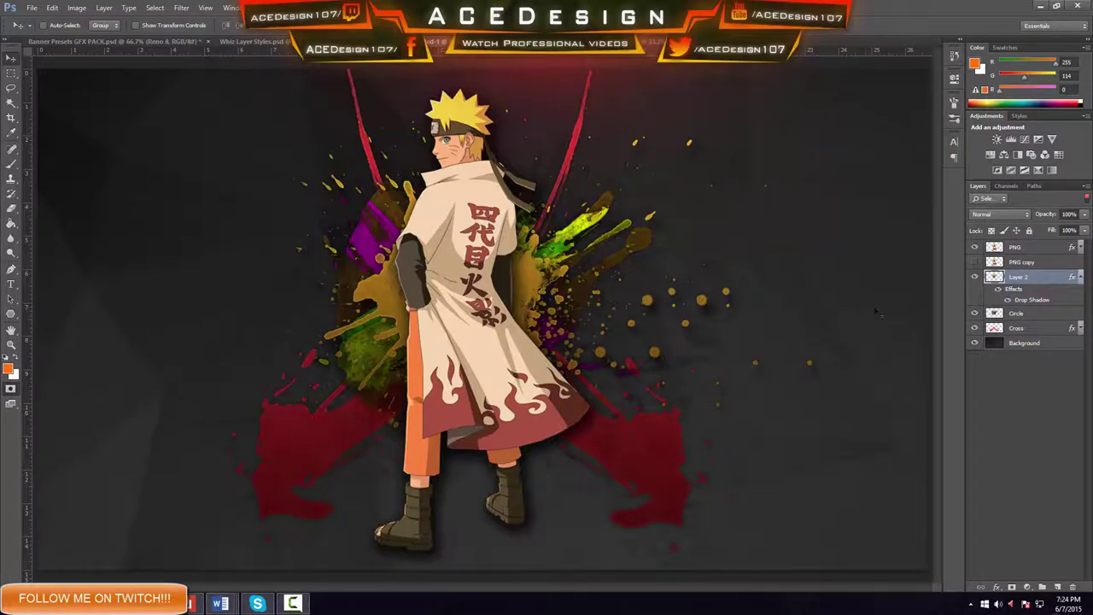
key("ctrl+z")
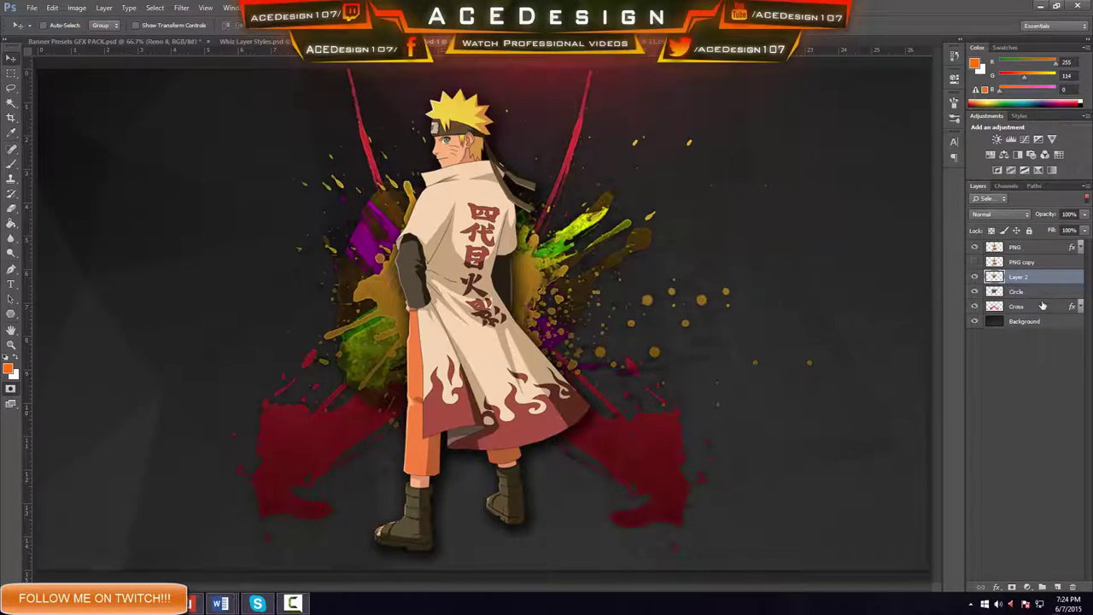
left_click(1043, 306)
right_click(1046, 306)
left_click(939, 167)
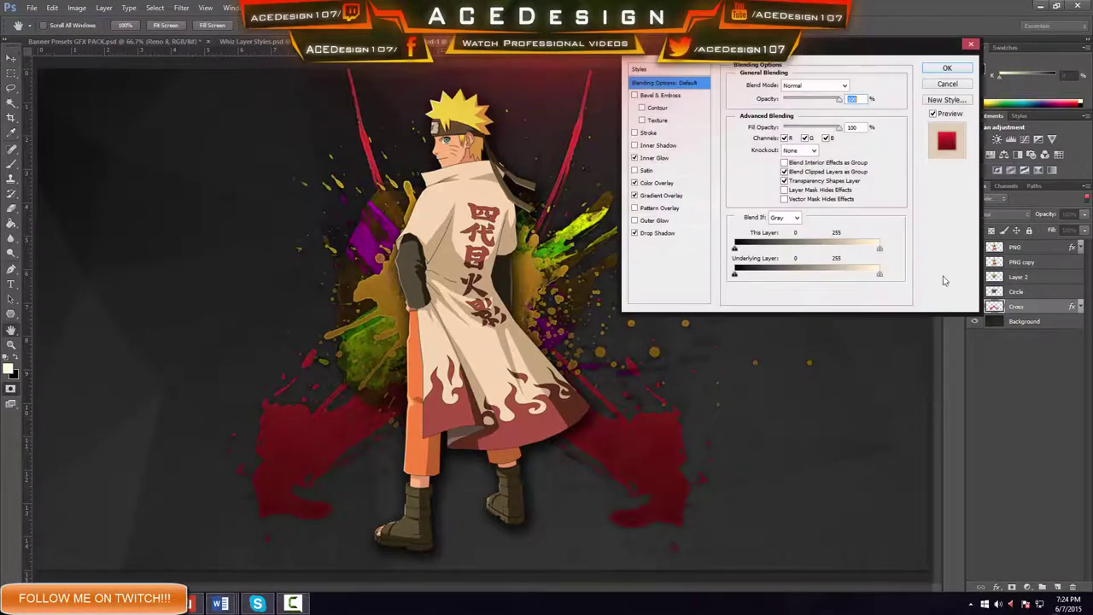
left_click(944, 84)
Step: Rasterize the layer style of the red Cross layer
right_click(1057, 307)
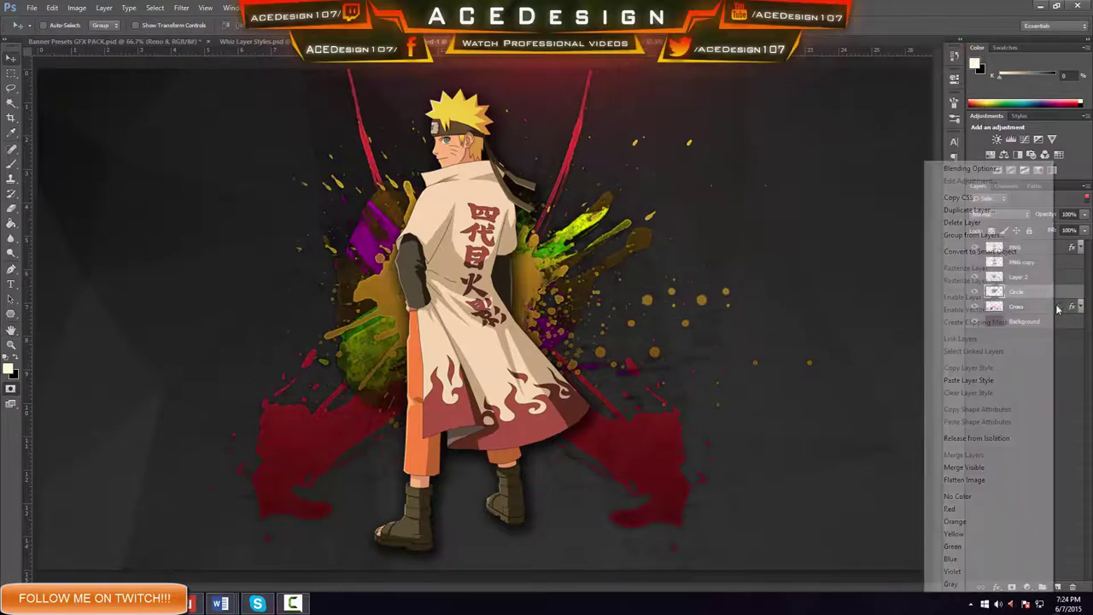
right_click(1059, 309)
left_click(987, 281)
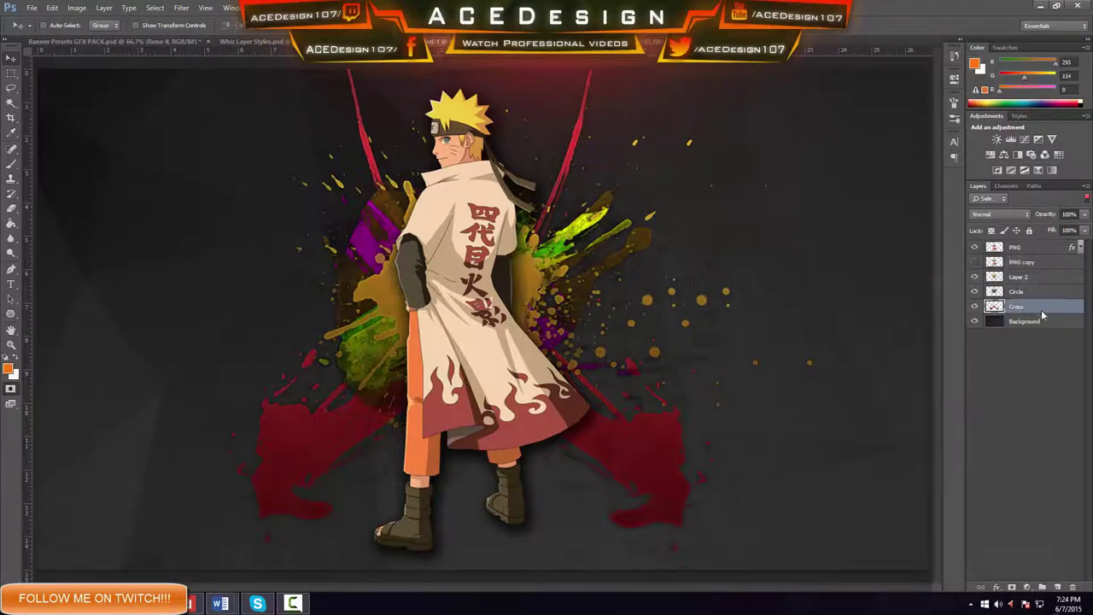
Step: Add a Drop Shadow to the Cross layer with 1 px distance and a size of about 25 px
right_click(1041, 312)
left_click(939, 168)
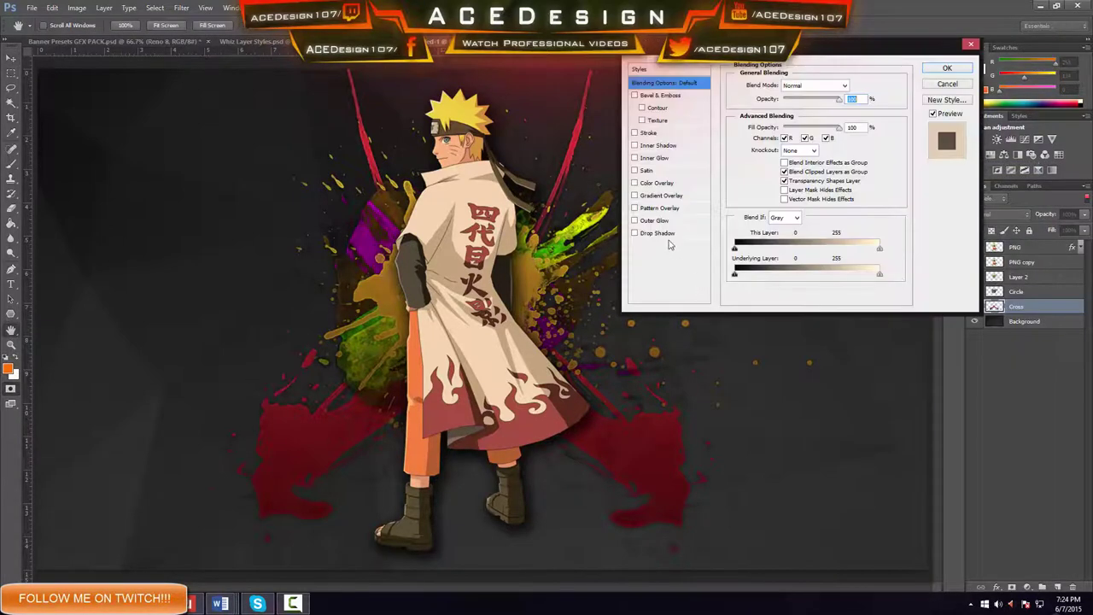
left_click(658, 233)
left_click_drag(777, 160, 787, 161)
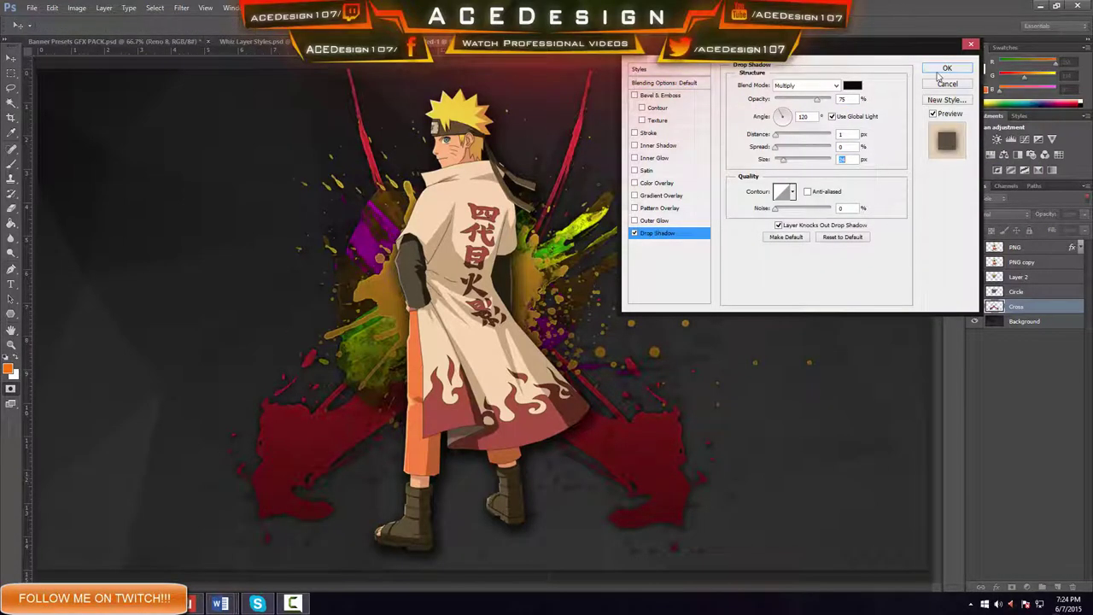
left_click(944, 68)
Step: Add a Drop Shadow to the Circle layer with 0 px distance, 1 px size and reduced opacity
right_click(1036, 296)
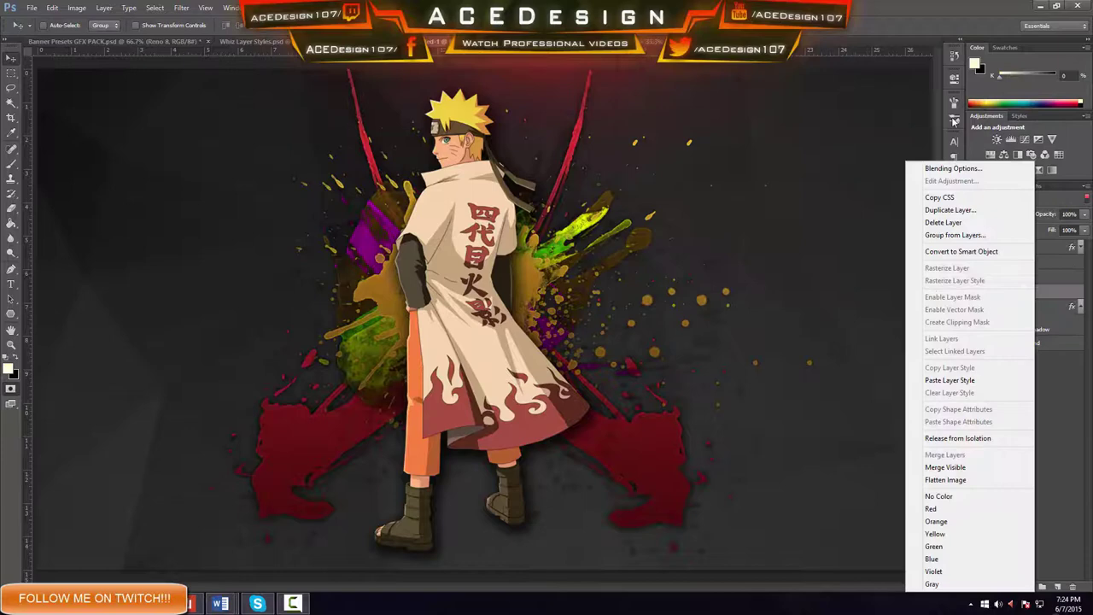
left_click(963, 168)
left_click(659, 231)
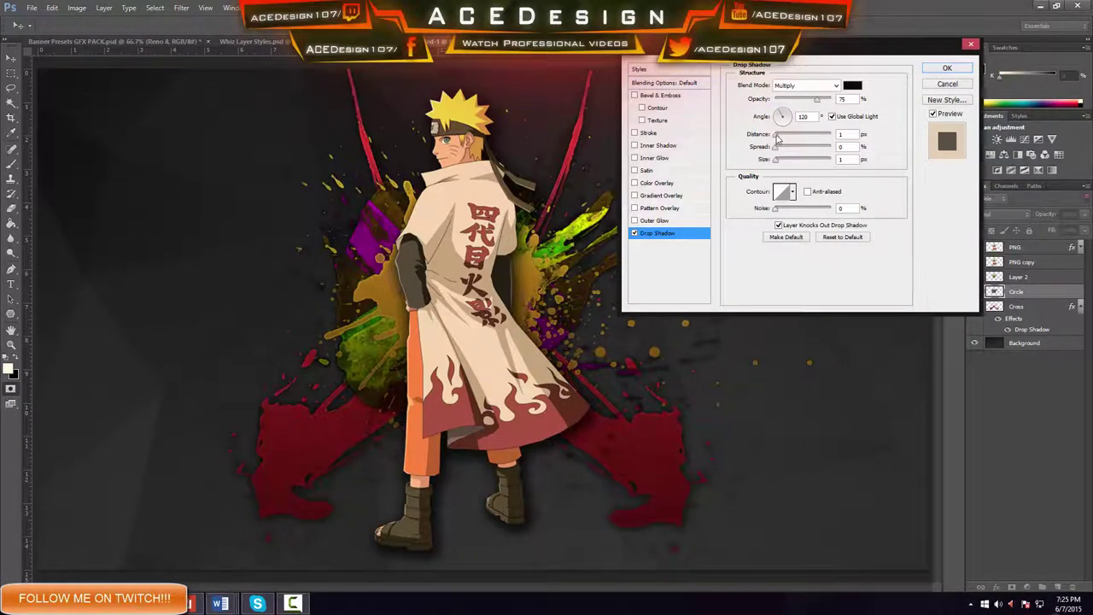
left_click_drag(776, 136, 769, 136)
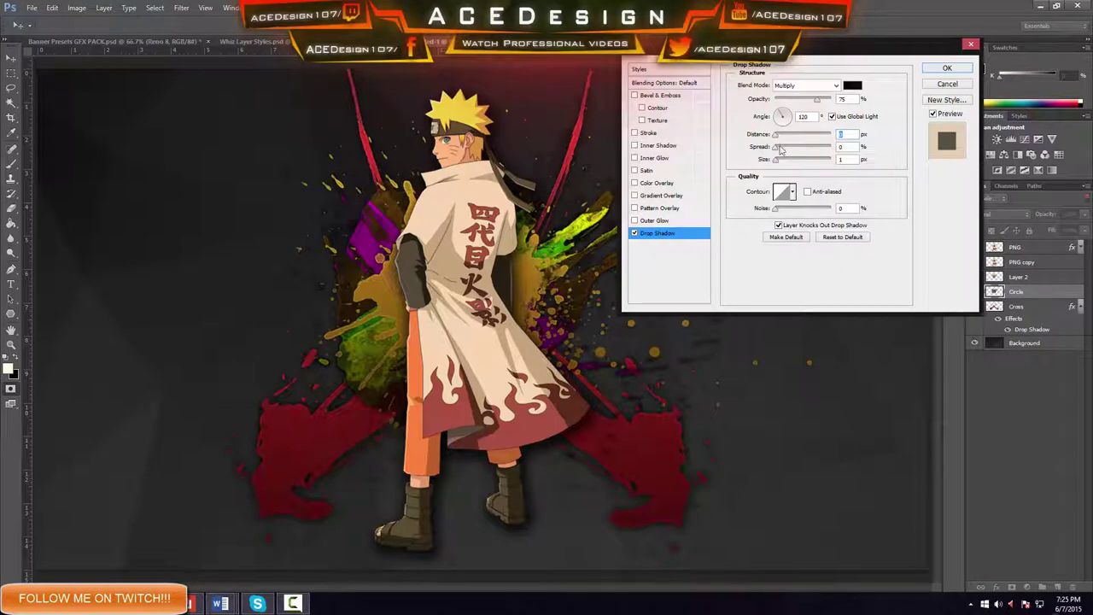
left_click_drag(815, 99, 794, 103)
left_click(946, 68)
Step: Add a subtle Drop Shadow to Layer 2 with 1 px distance and 1 px size, and recheck its settings
right_click(1037, 276)
left_click(925, 168)
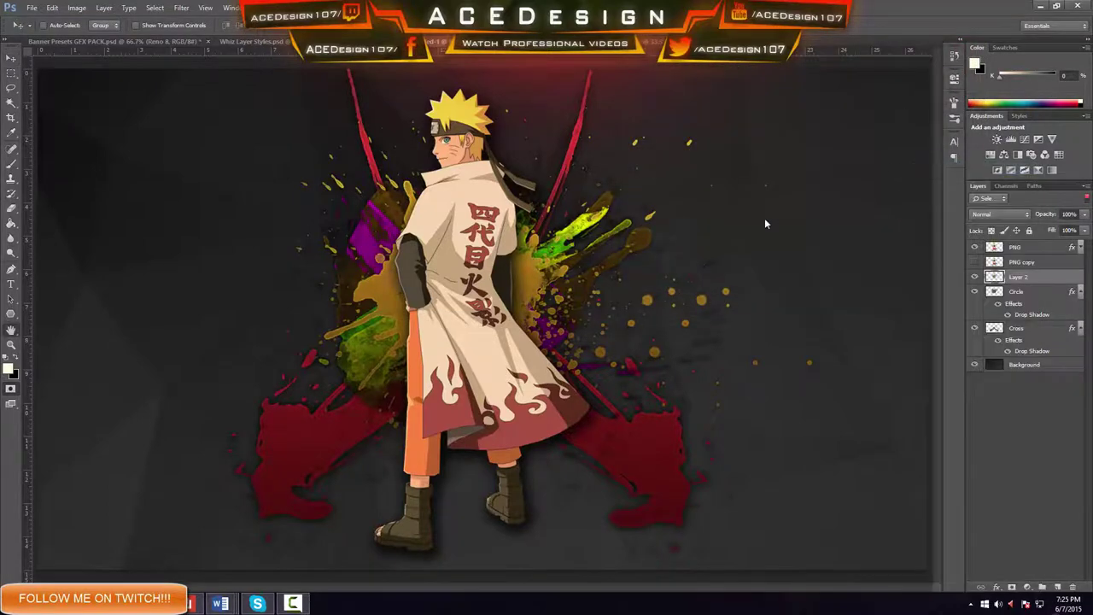
left_click(659, 233)
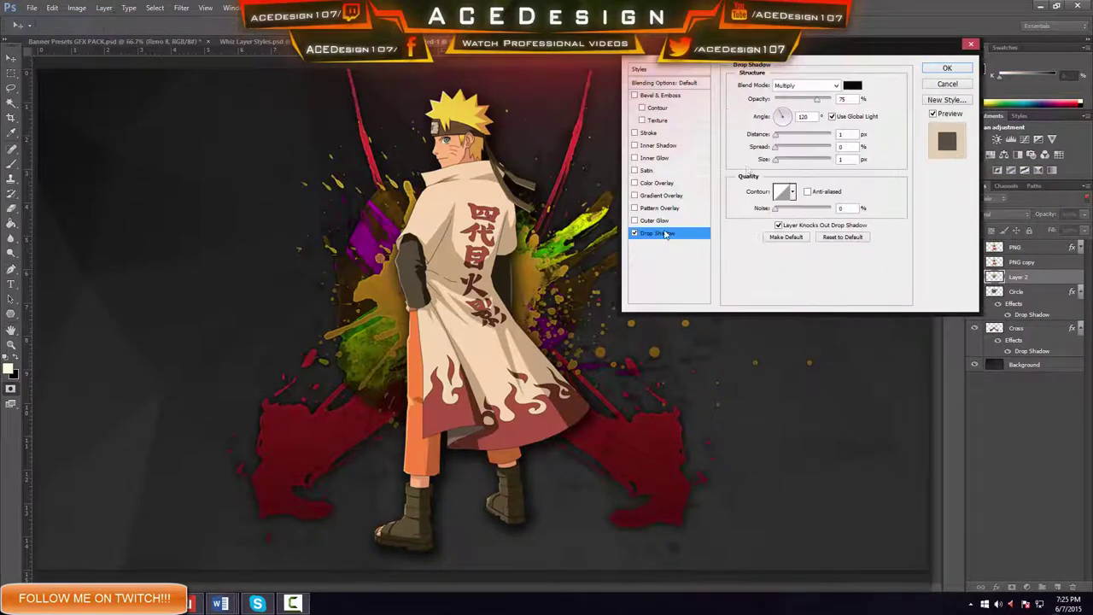
left_click(939, 68)
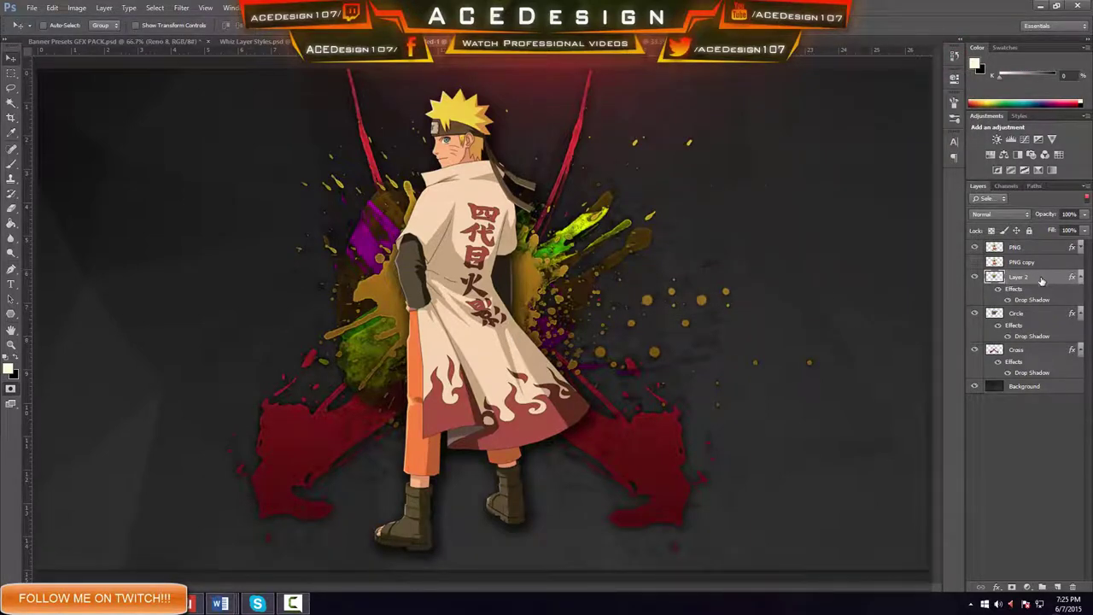
right_click(986, 280)
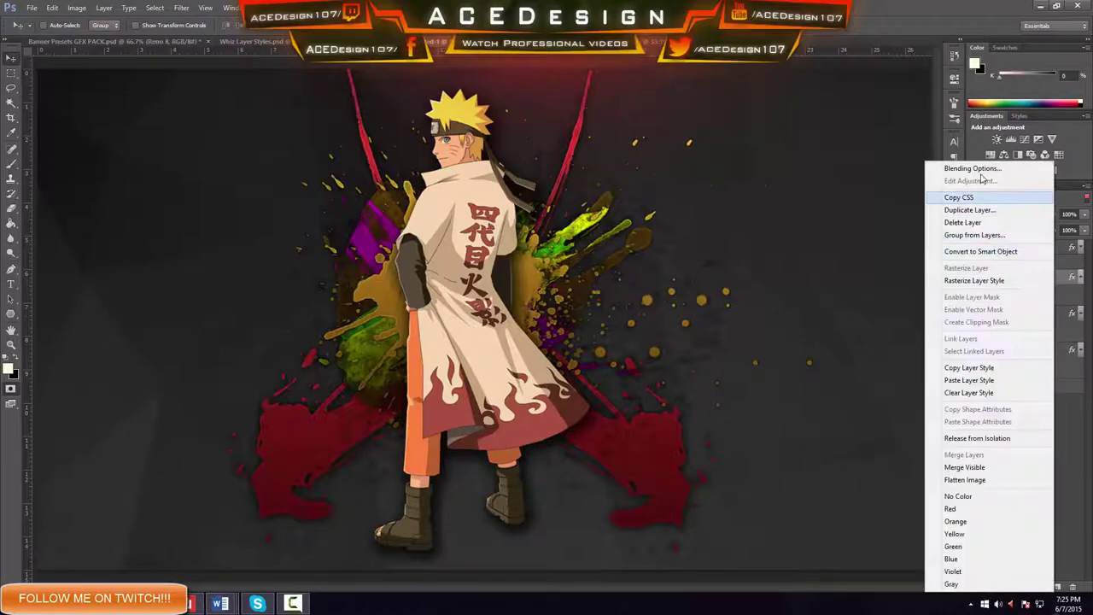
left_click(947, 166)
left_click(665, 236)
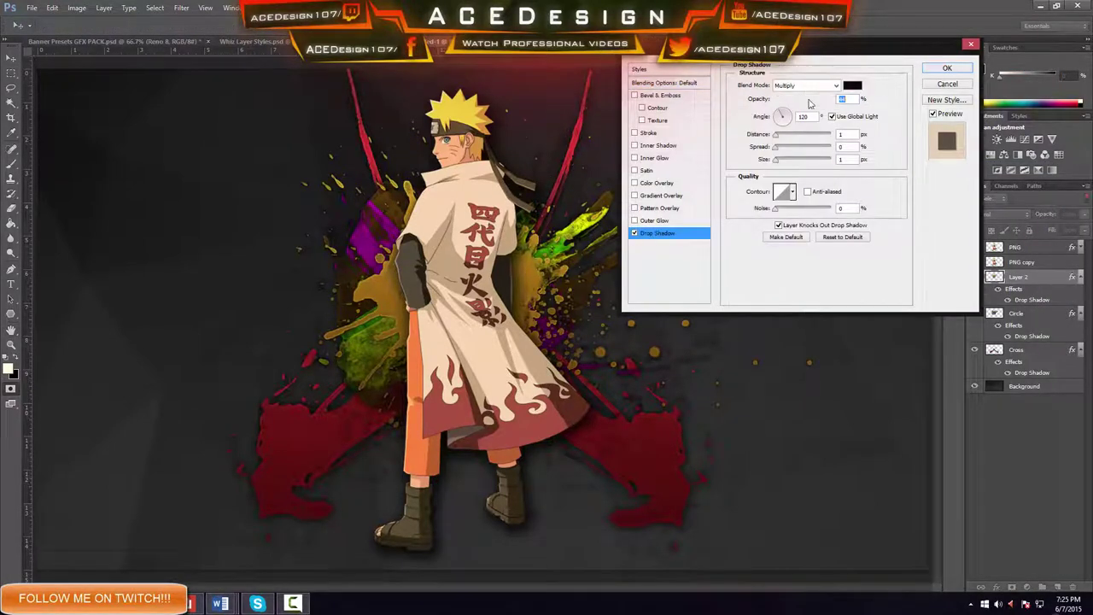
left_click(947, 68)
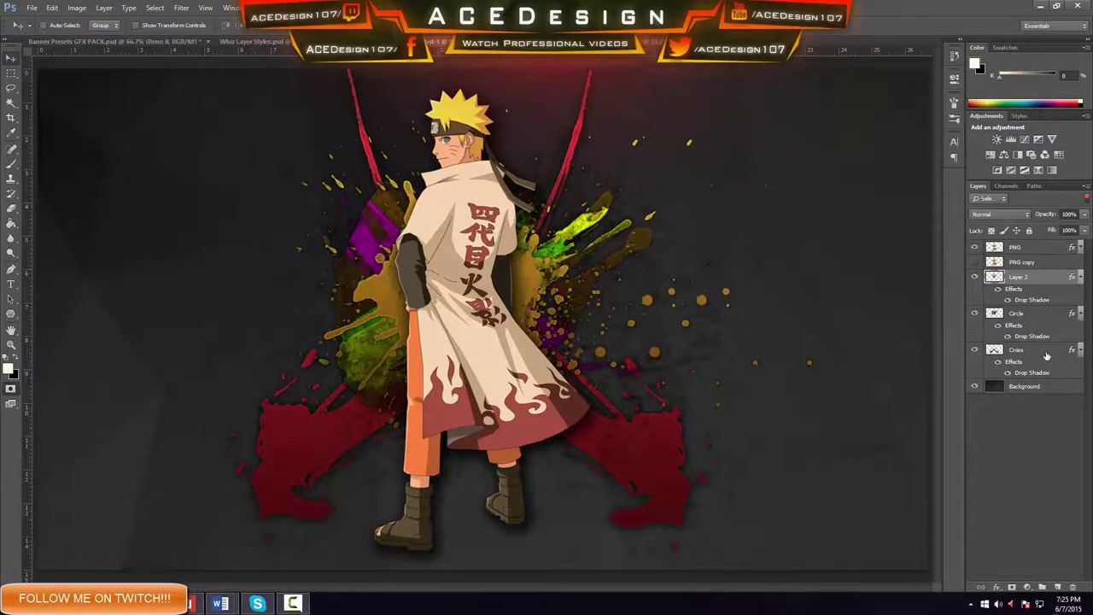
Step: Fine-tune the Circle layer's Drop Shadow opacity to about 35%
right_click(1039, 313)
left_click(946, 169)
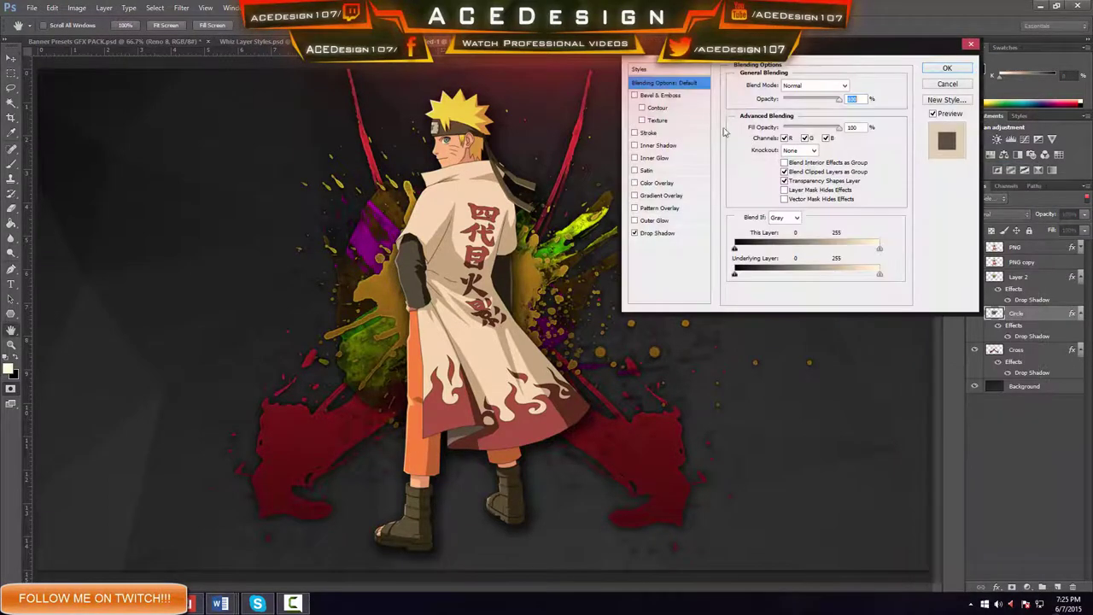
left_click(660, 233)
left_click_drag(789, 102, 791, 104)
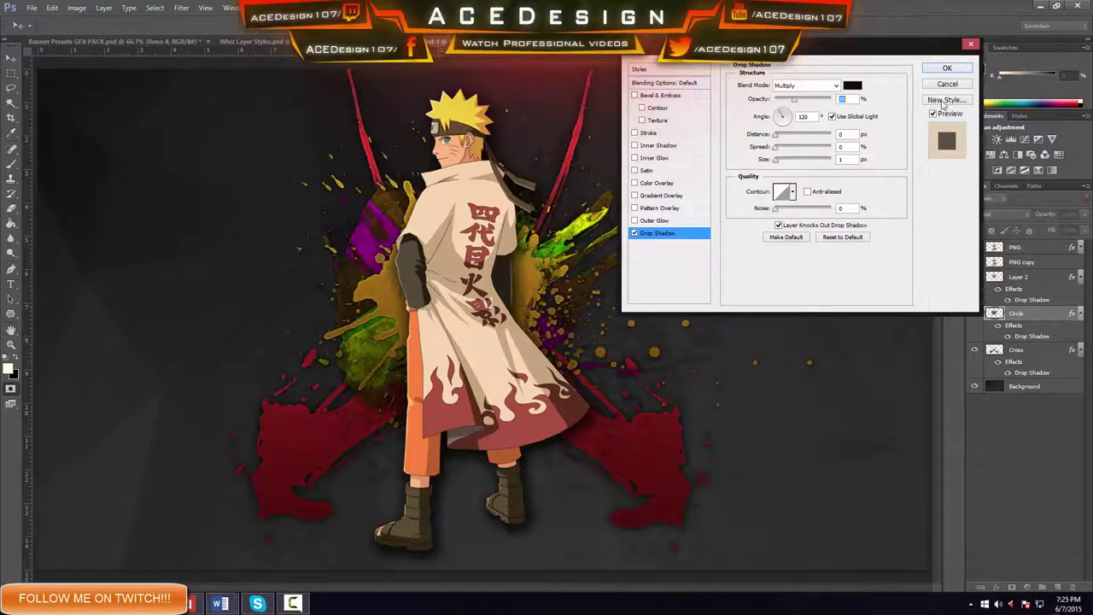
left_click(947, 68)
right_click(1022, 357)
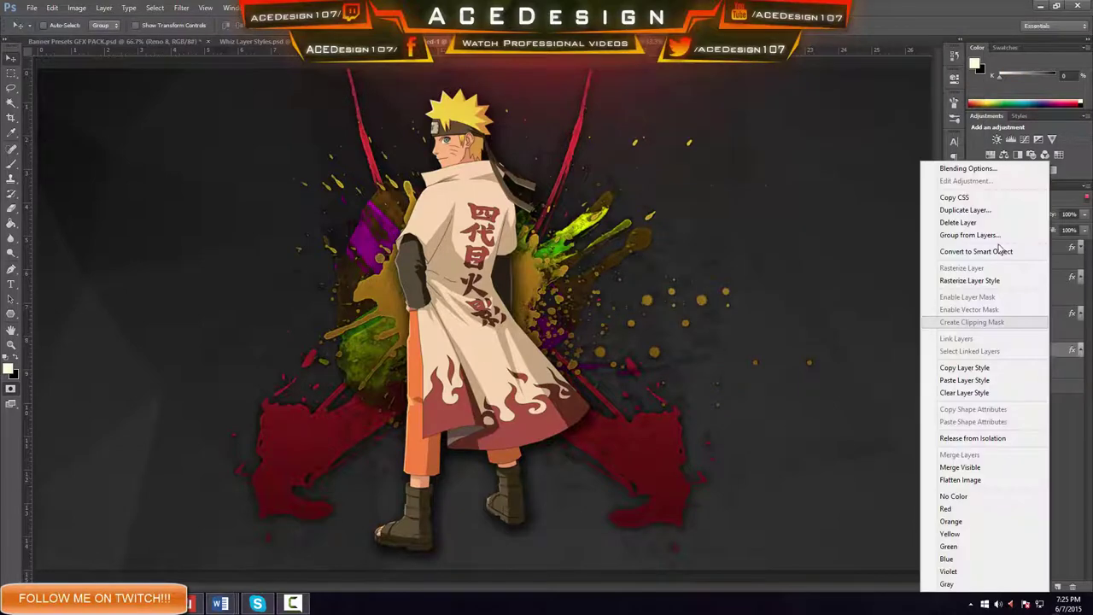
left_click(965, 166)
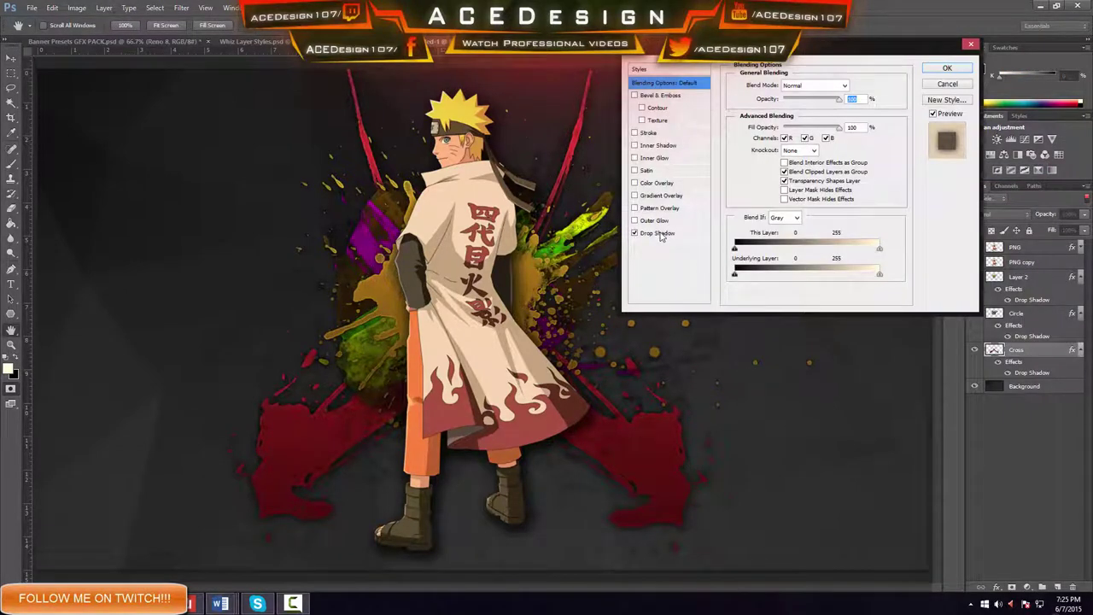
left_click(662, 233)
mouse_move(786, 103)
left_mouse_down()
mouse_move(764, 101)
mouse_move(794, 101)
left_mouse_up()
left_click(930, 86)
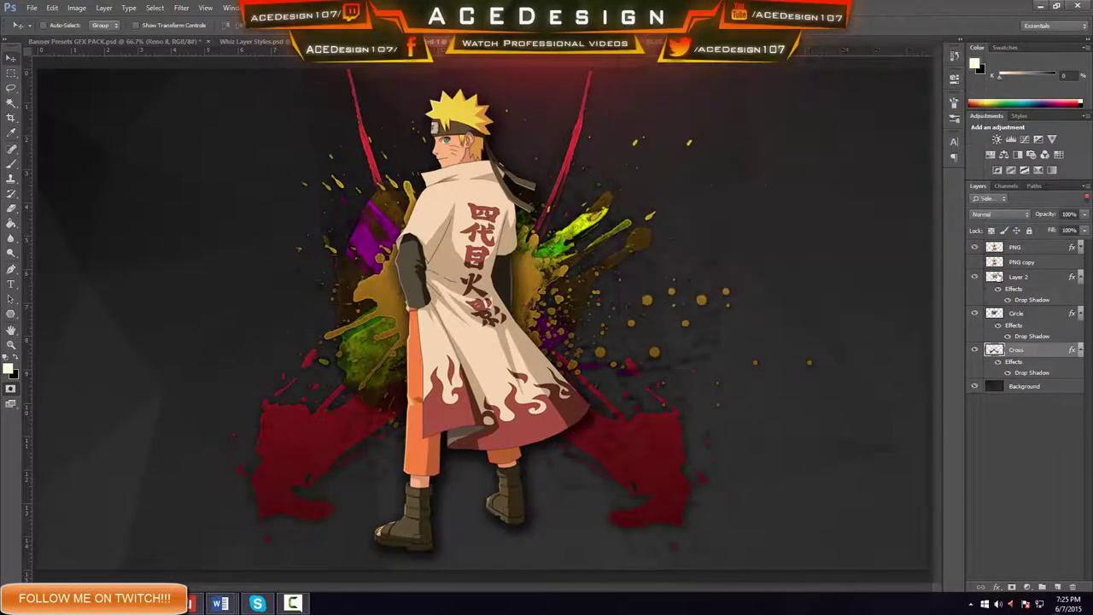
Step: Collapse the effects lists of Layer 2, Circle and Cross
left_click(1080, 277)
left_click(1080, 291)
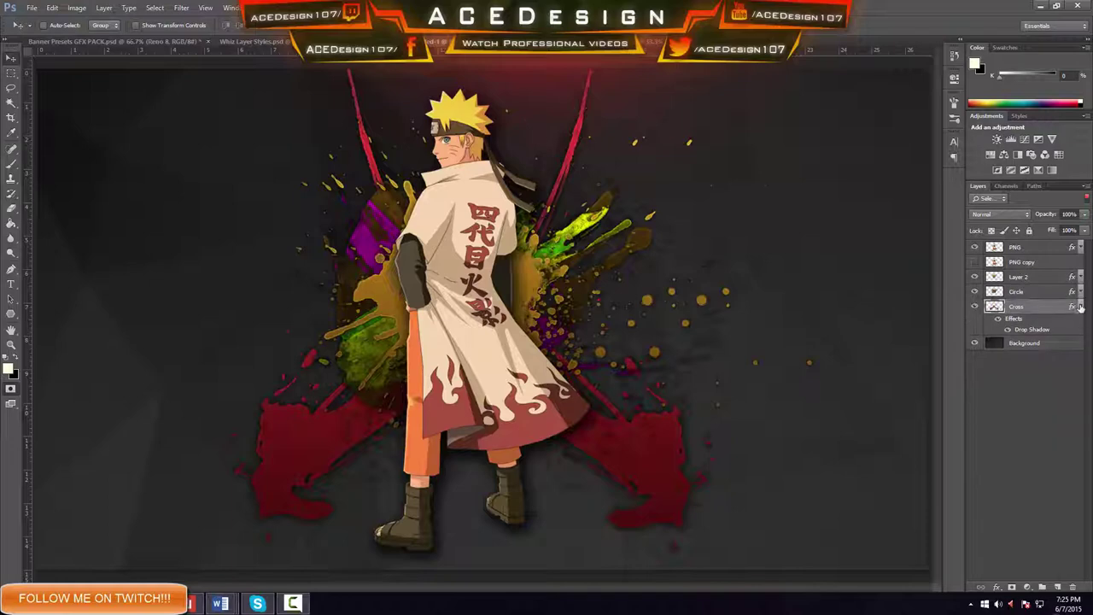
left_click(1078, 306)
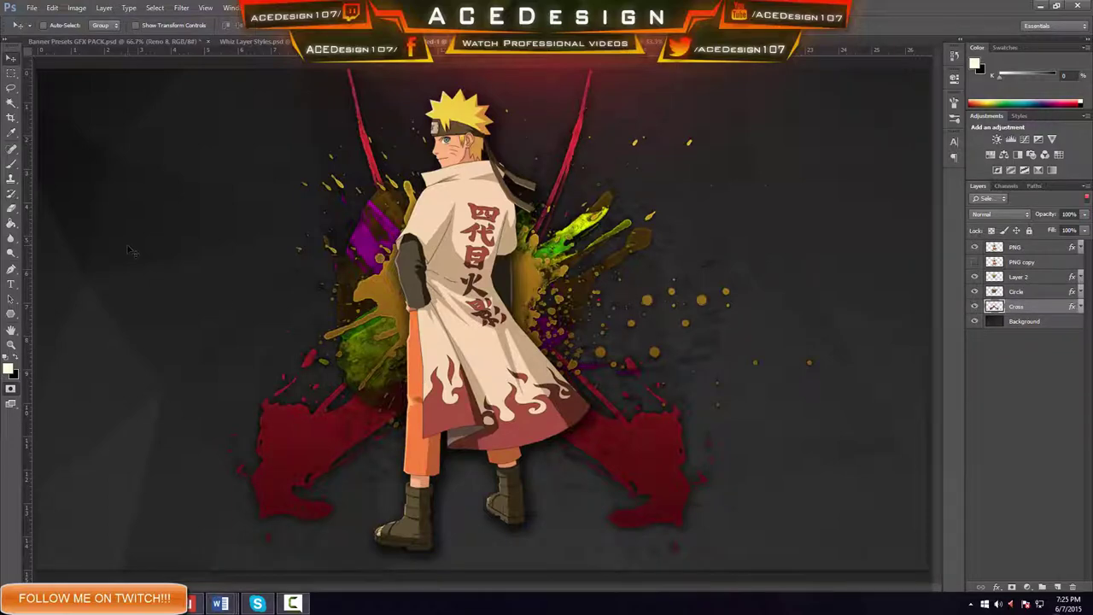
Step: Add an outside Stroke to the PNG character layer in a vivid pink colour
right_click(1045, 248)
left_click(974, 165)
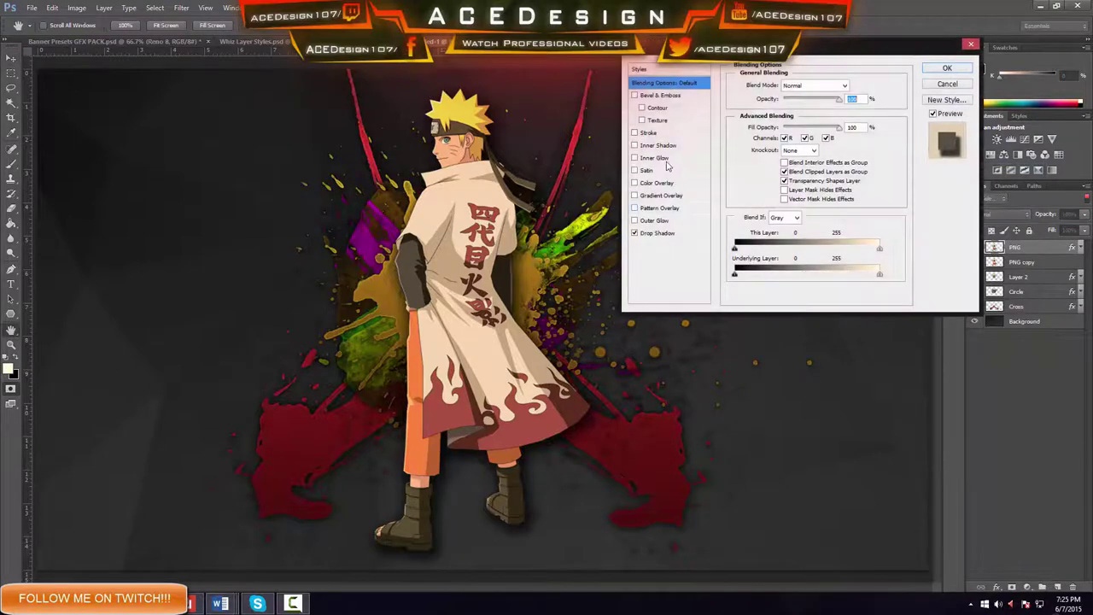
left_click(666, 133)
left_click(759, 162)
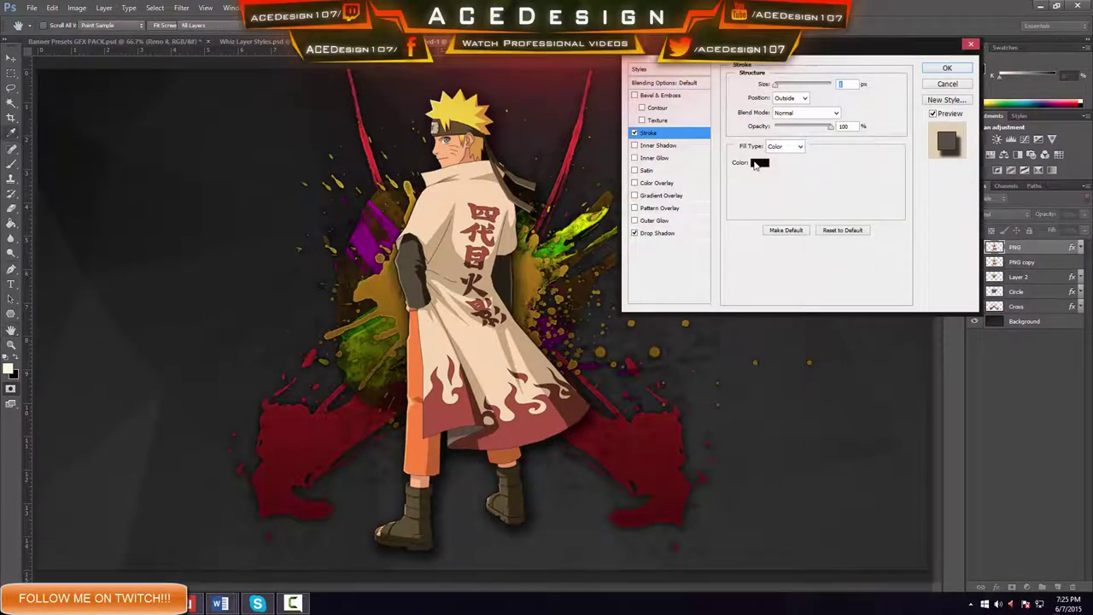
left_click(94, 154)
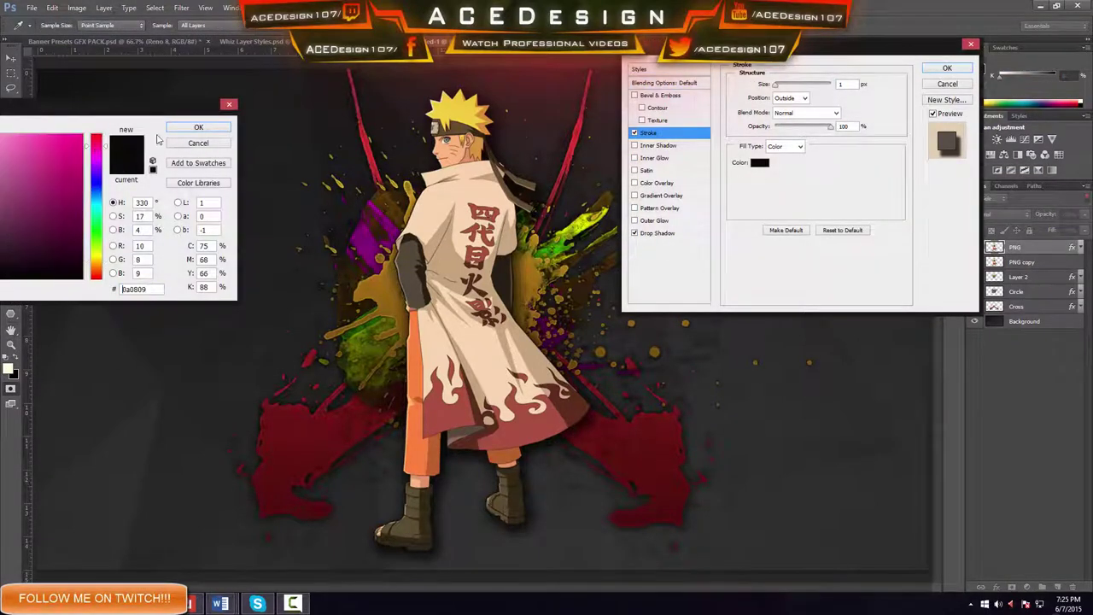
left_click(72, 147)
left_click(198, 126)
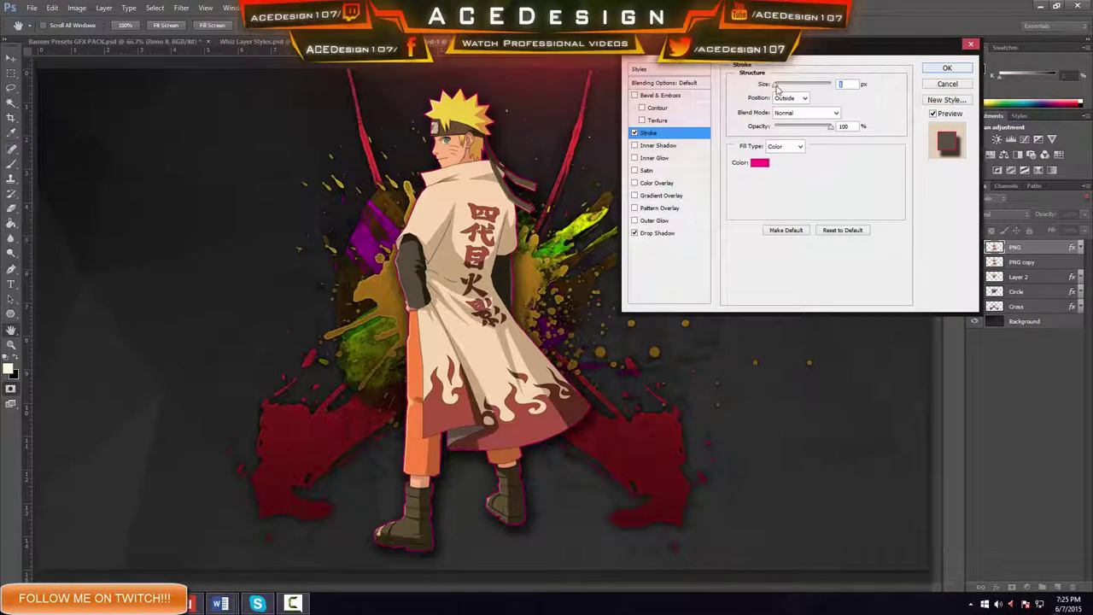
Step: Set the PNG character layer's pink Stroke to 4 px size and 23% opacity, and apply it
left_click_drag(775, 84, 778, 84)
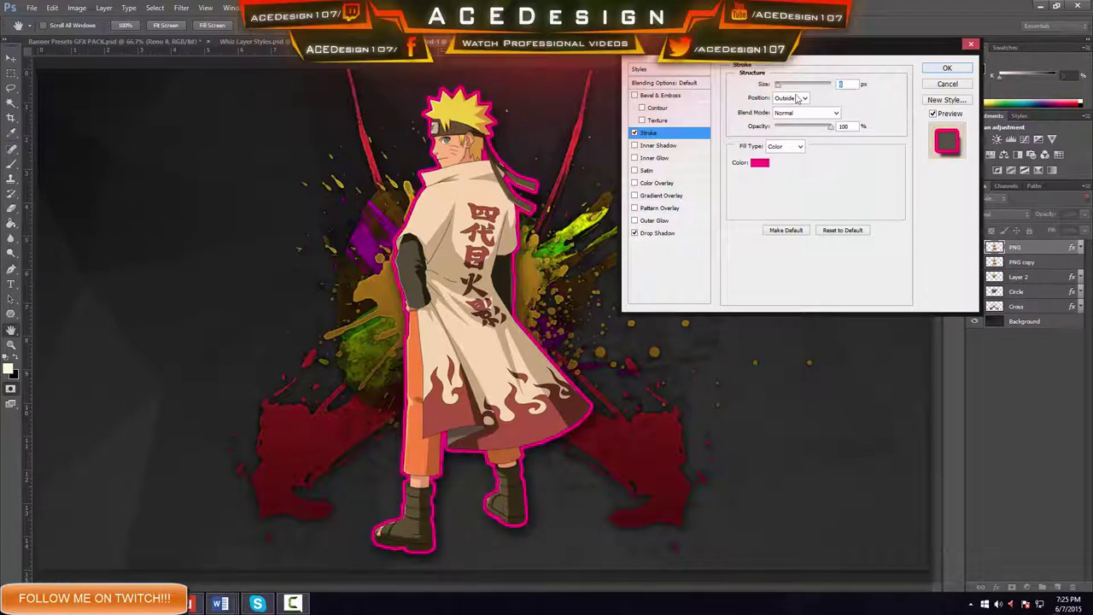
left_click(791, 127)
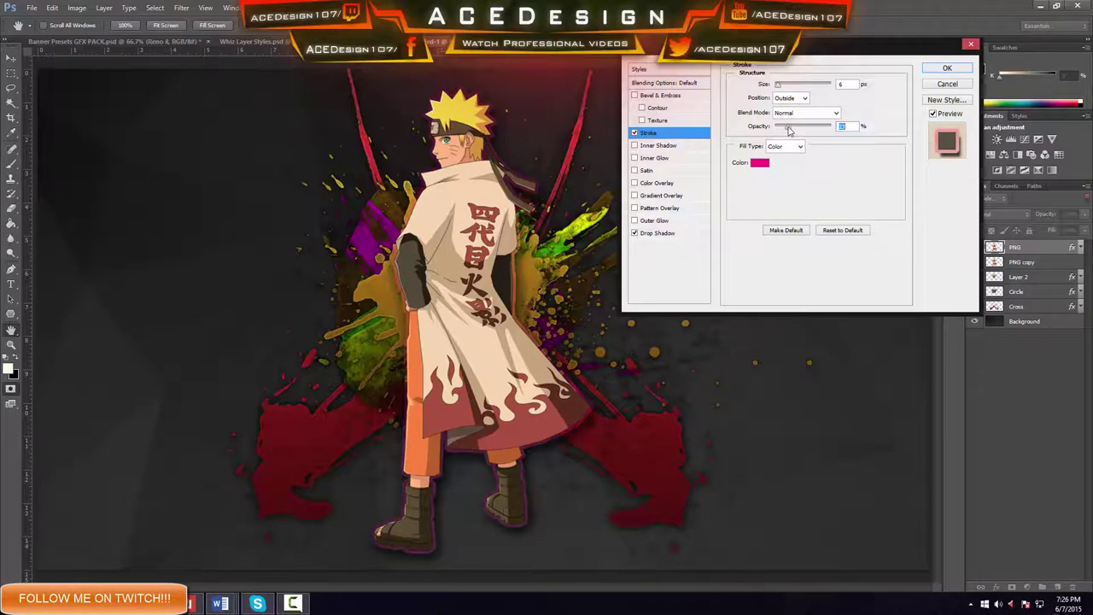
left_click_drag(789, 128, 795, 127)
left_click_drag(779, 86, 775, 87)
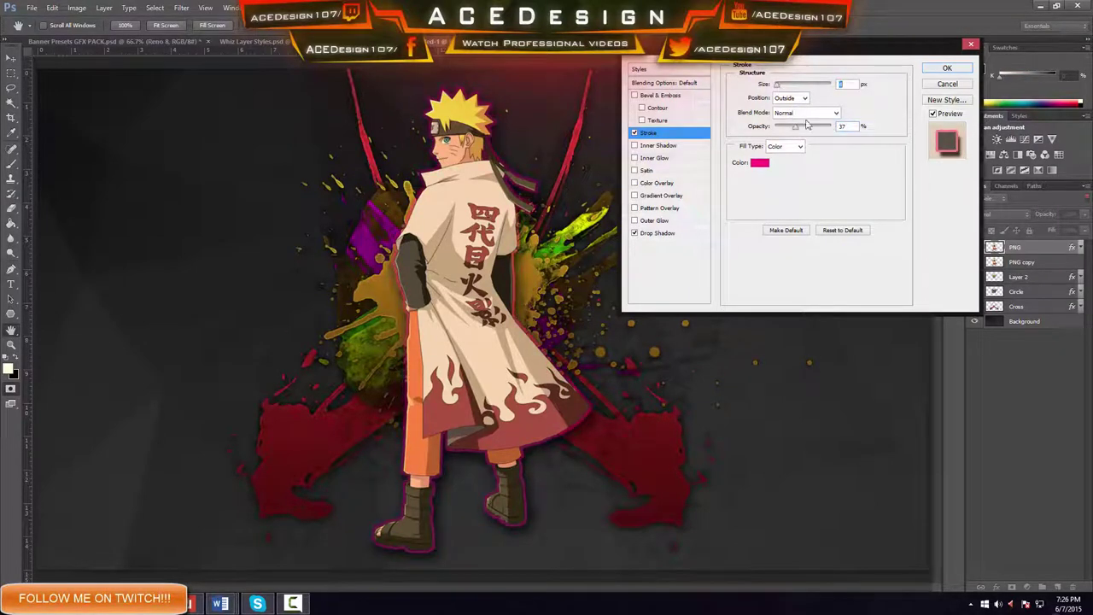
left_click_drag(794, 128, 790, 129)
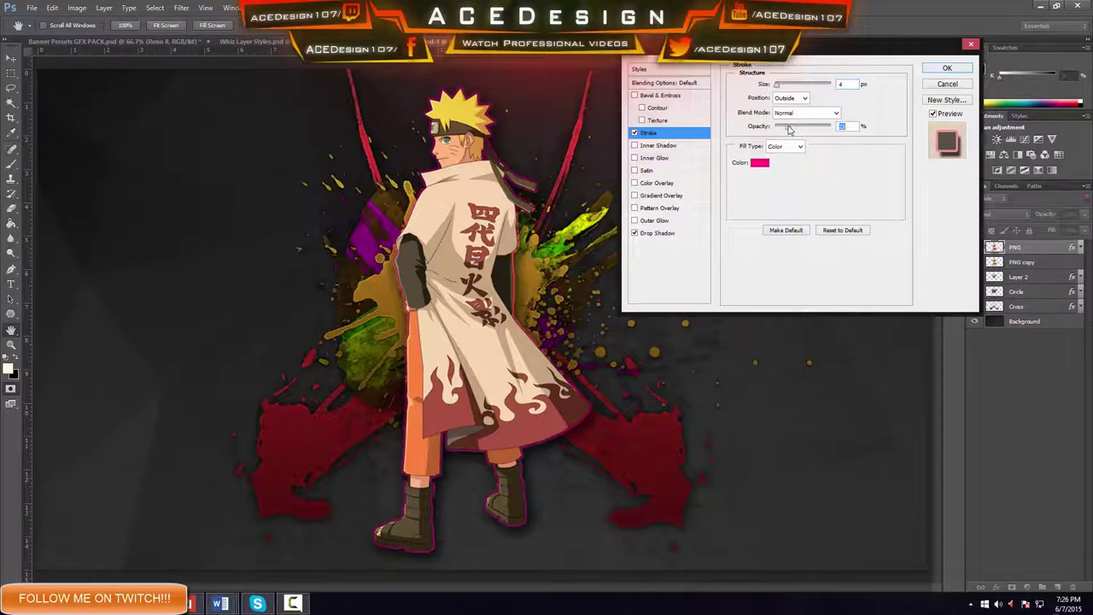
left_click(945, 69)
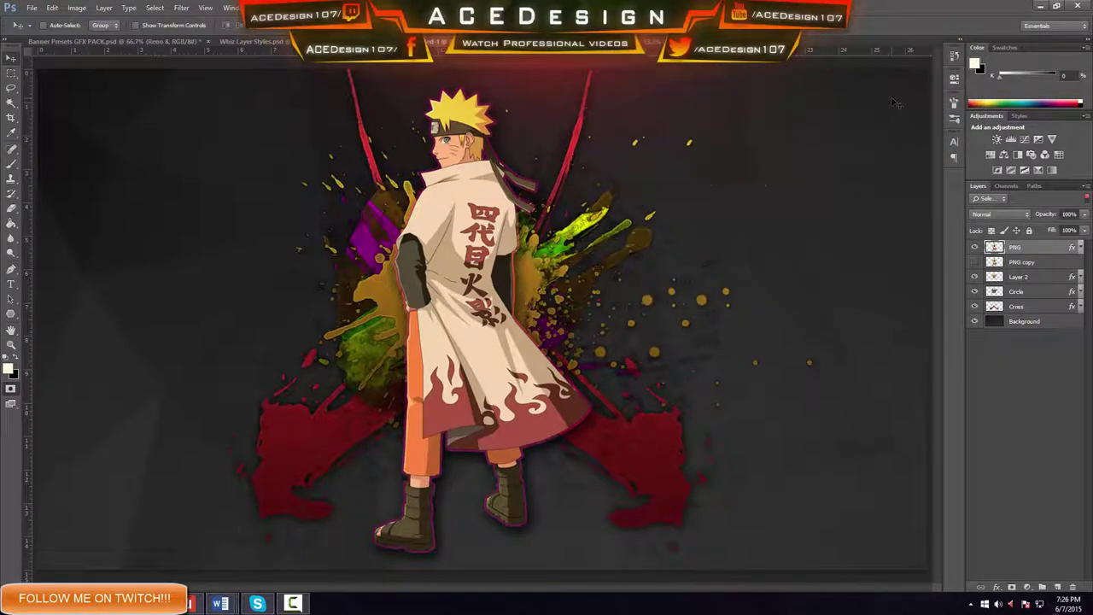
Step: Duplicate the PNG layer and give the copy's Stroke a bright green colour (#18ff00) at 10 px size
key("ctrl+j")
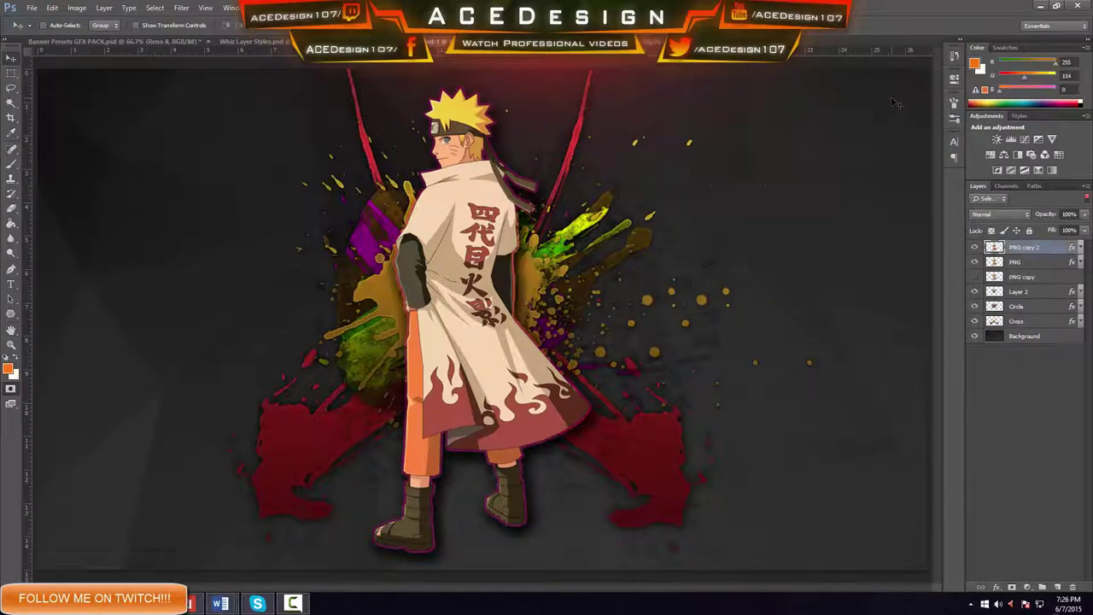
right_click(1032, 247)
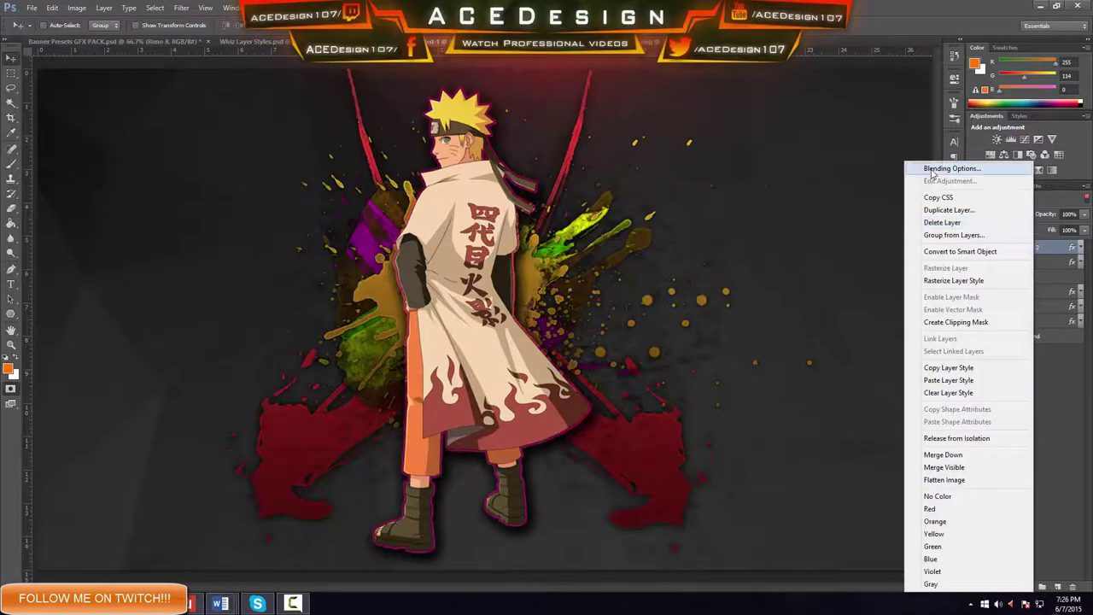
left_click(939, 168)
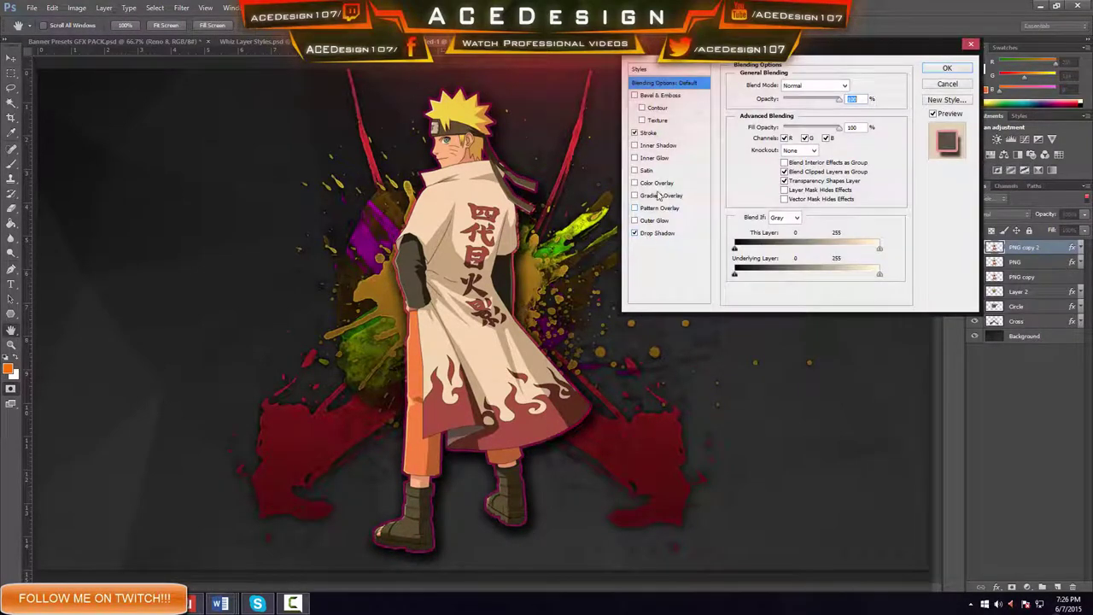
left_click(659, 133)
left_click(760, 162)
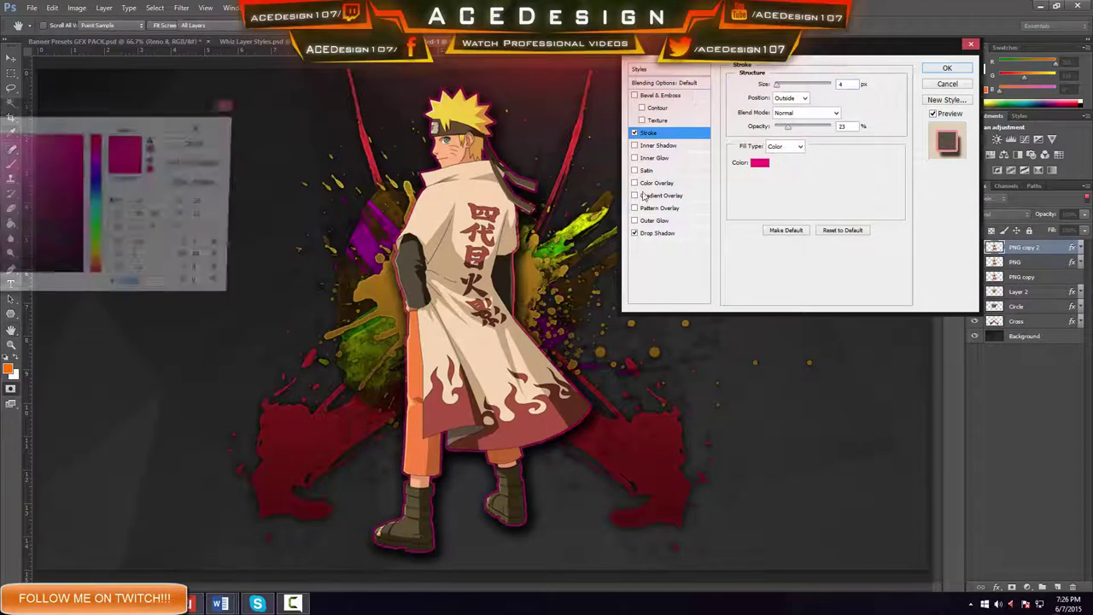
left_click(95, 233)
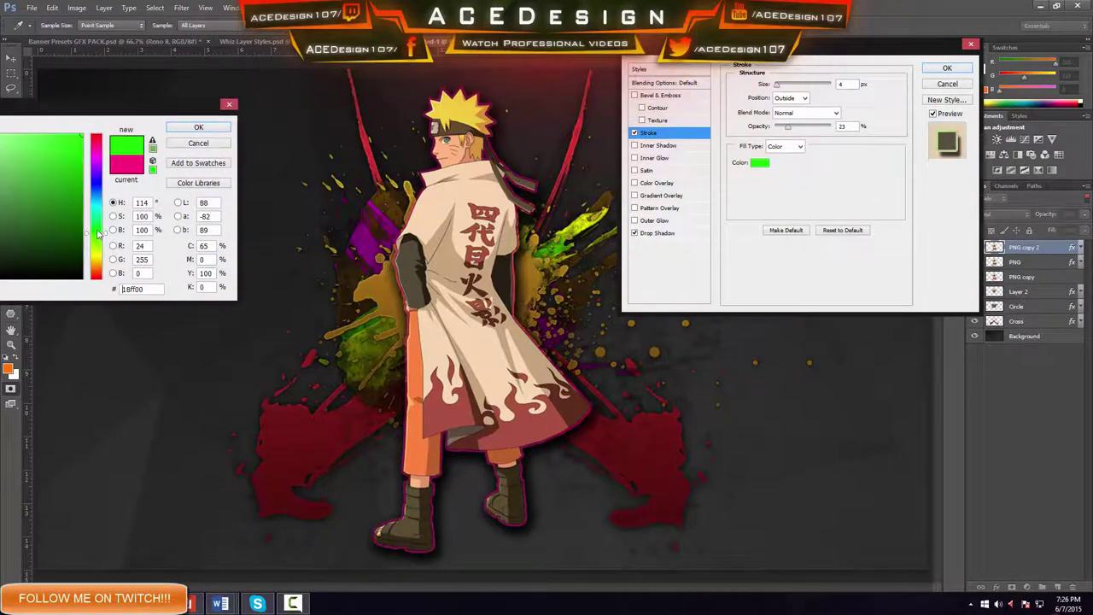
left_click(207, 128)
left_click_drag(777, 85, 782, 88)
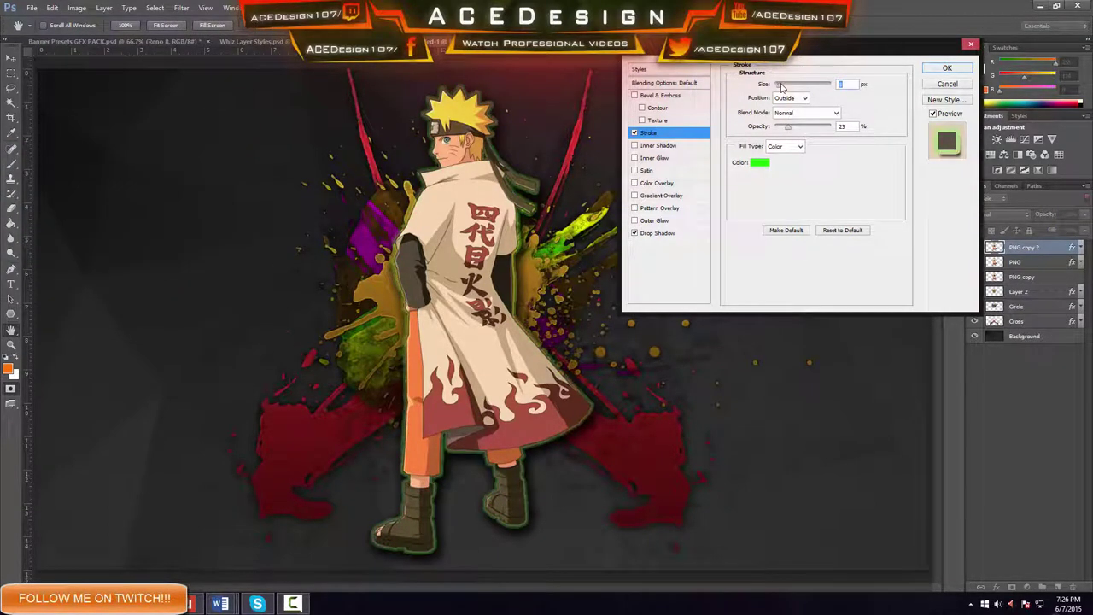
left_click(944, 70)
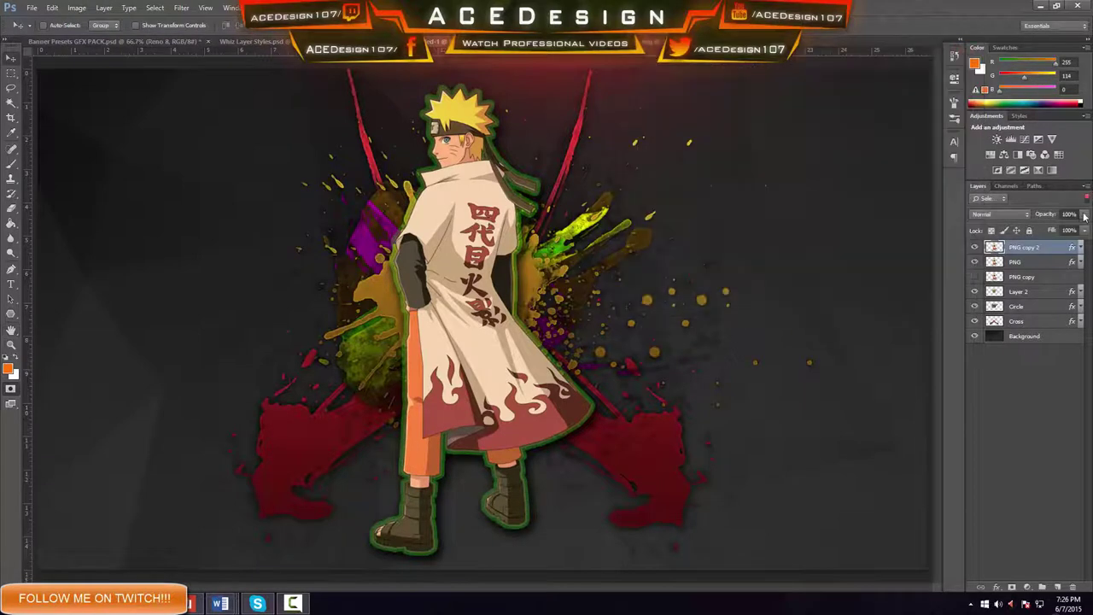
Step: Lower the green-stroked character copy's layer opacity to 39% and duplicate that layer
left_click_drag(1084, 217, 1057, 234)
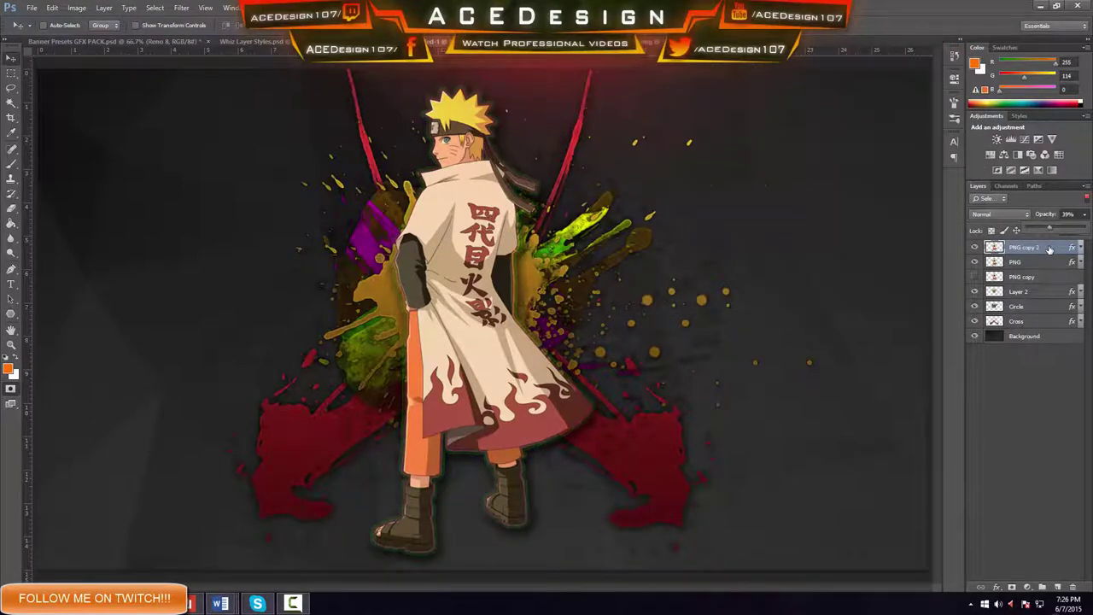
left_click(1043, 207)
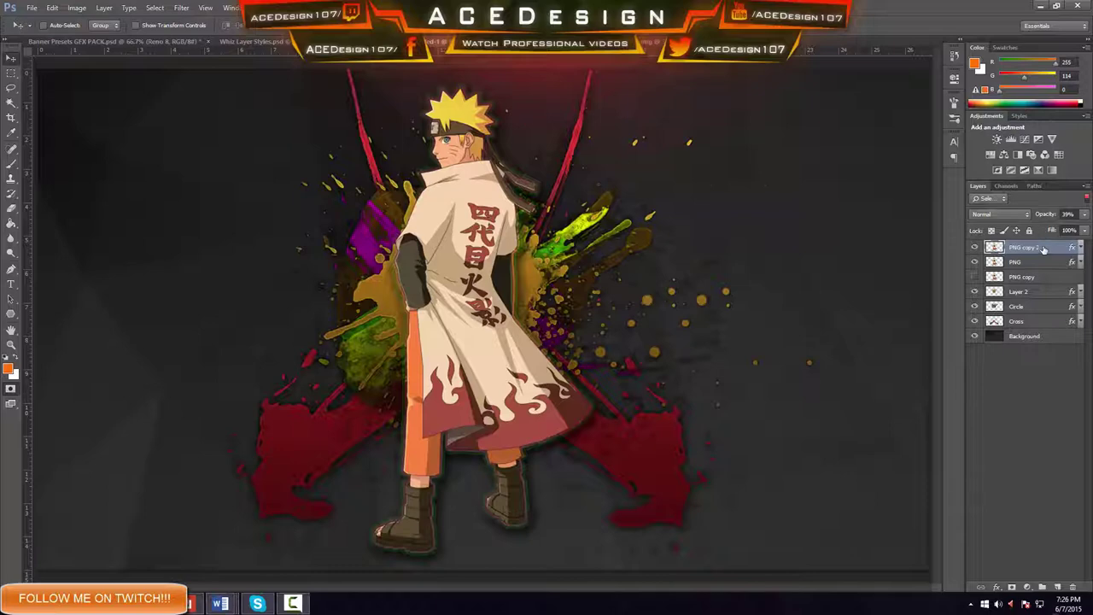
key("ctrl+j")
key("ctrl+t")
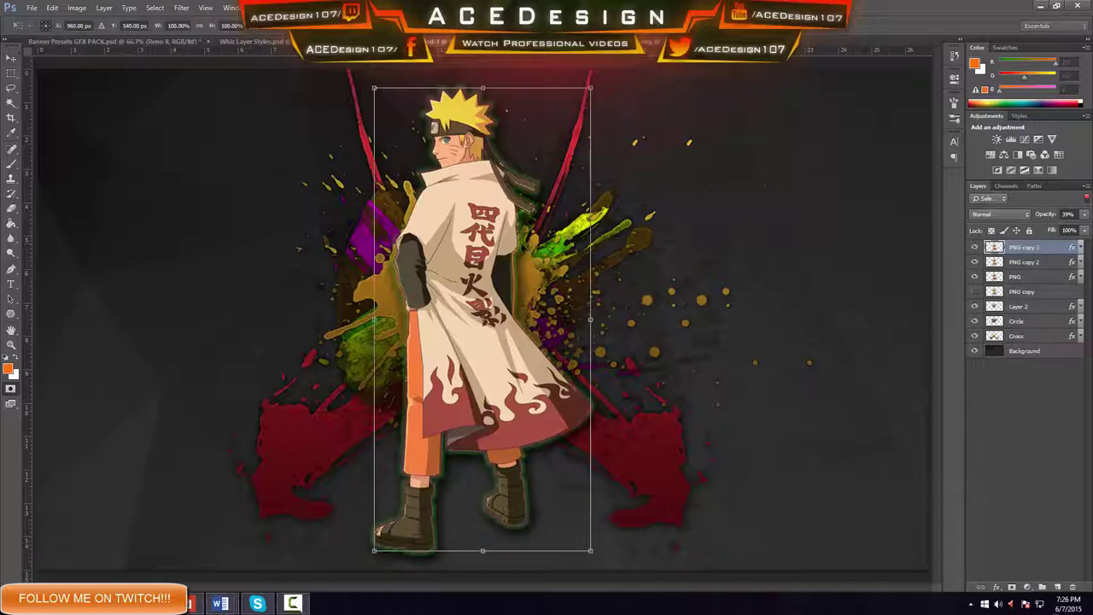
right_click(522, 246)
key("Escape")
key("Return")
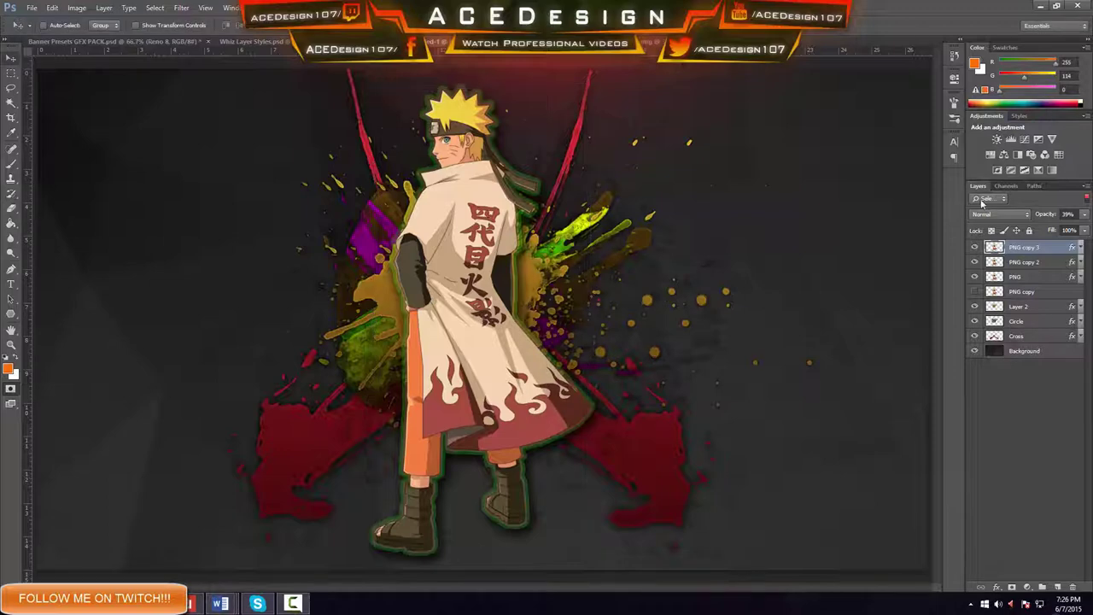
Step: Change the Drop Shadow colour of the topmost character copy to a vivid blue-violet
right_click(1040, 246)
left_click(965, 171)
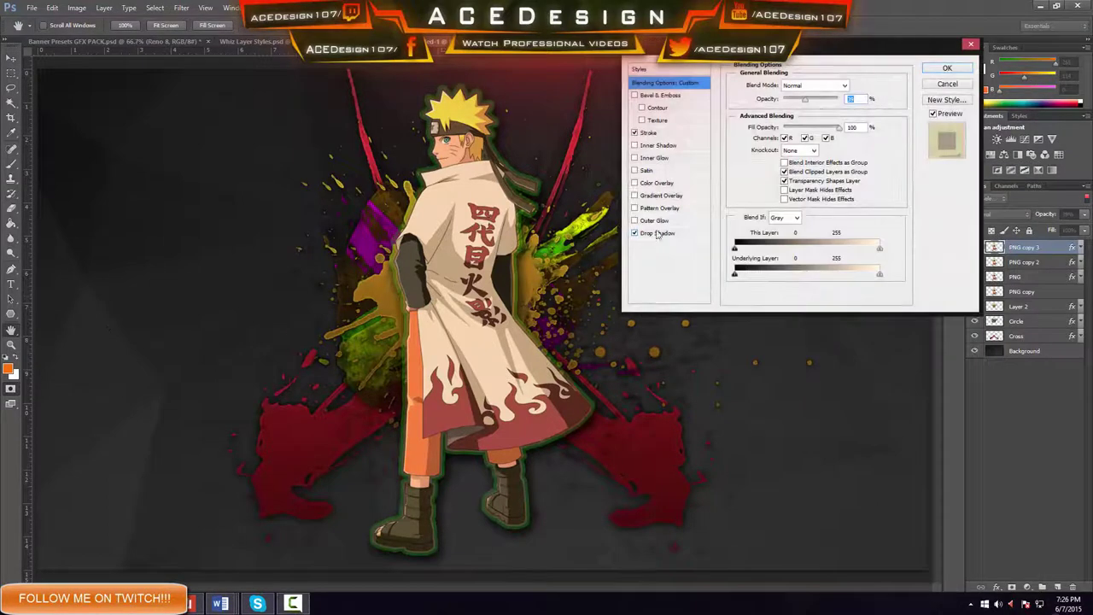
left_click(657, 233)
left_click(852, 85)
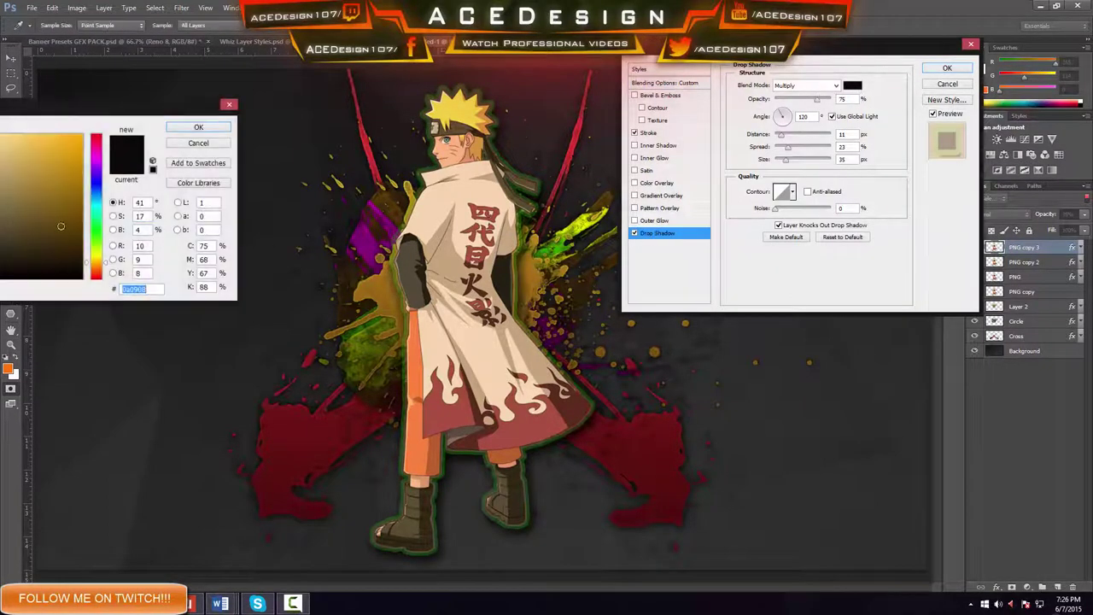
left_click(96, 176)
left_click(77, 135)
left_click(198, 127)
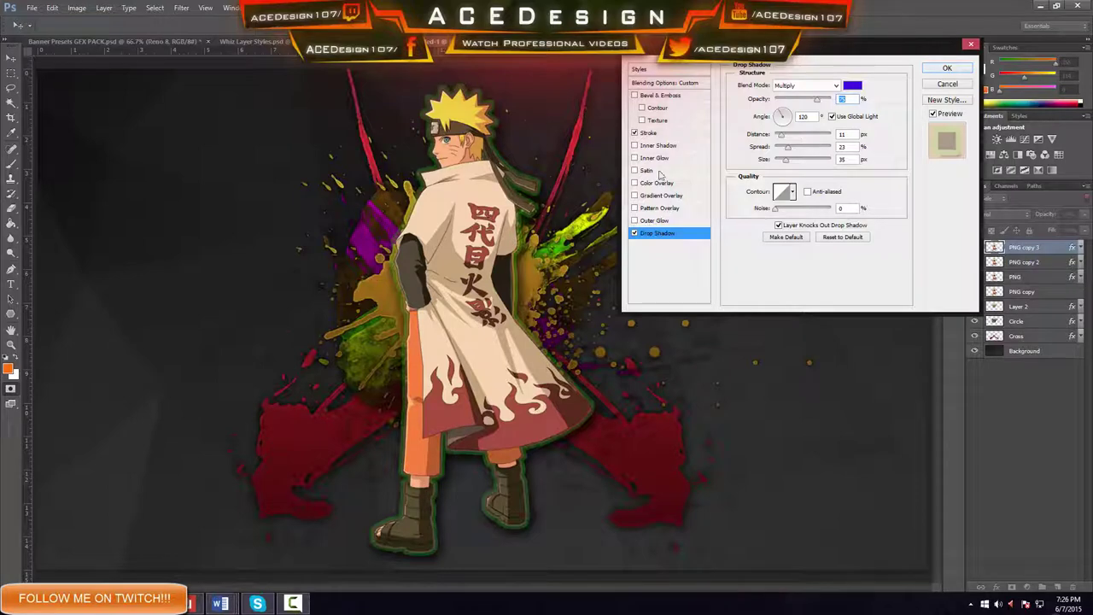
Step: Recolour the topmost character copy's Stroke to blue (#000cff) and apply the layer style
left_click(648, 133)
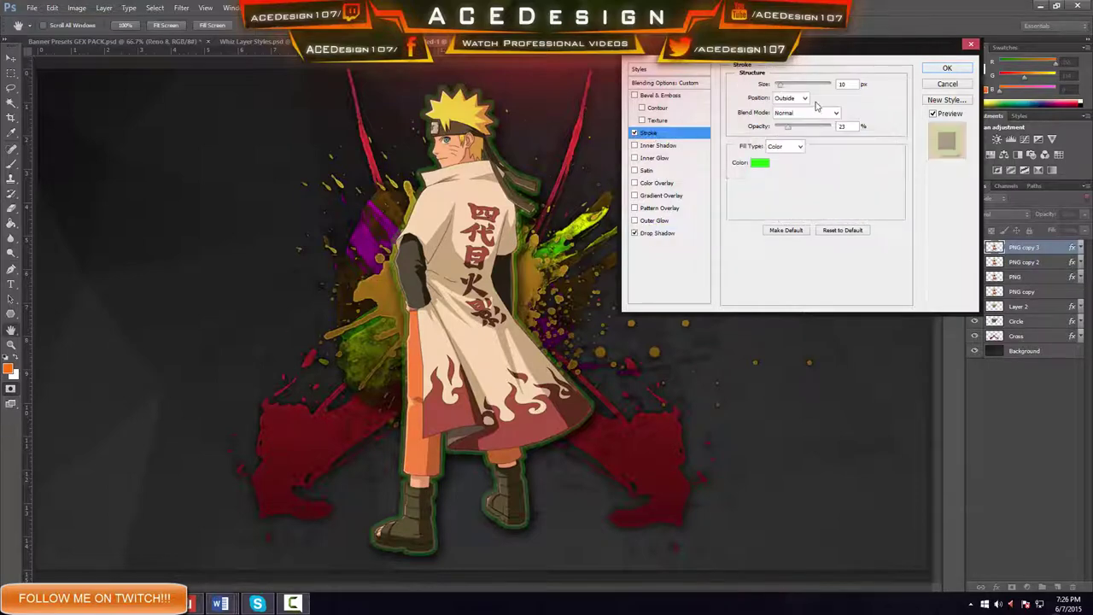
left_click(758, 162)
left_click(107, 189)
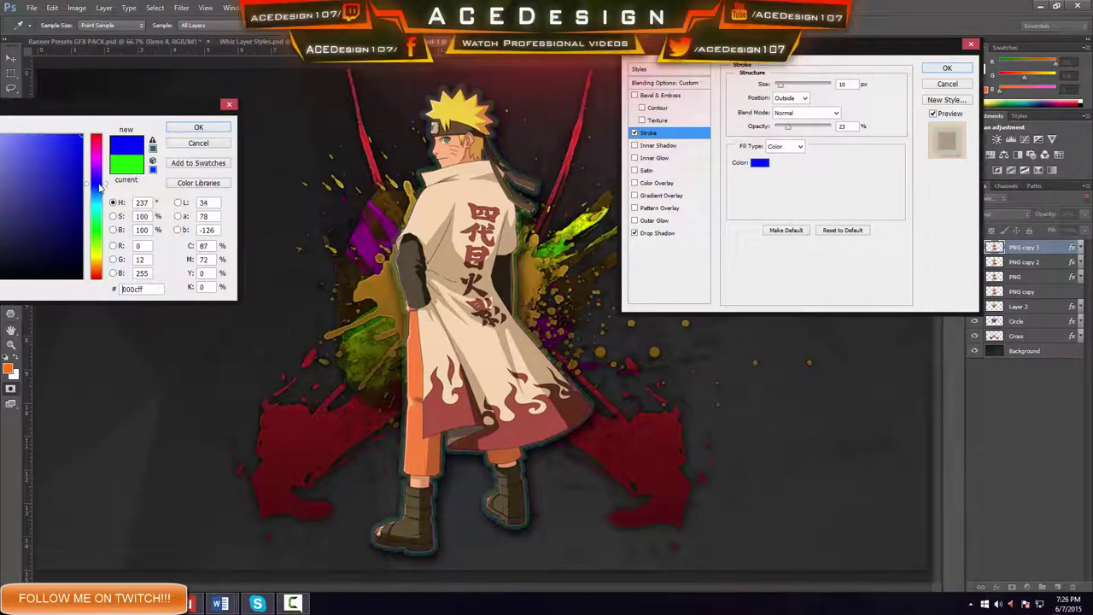
left_click(198, 126)
left_click(945, 70)
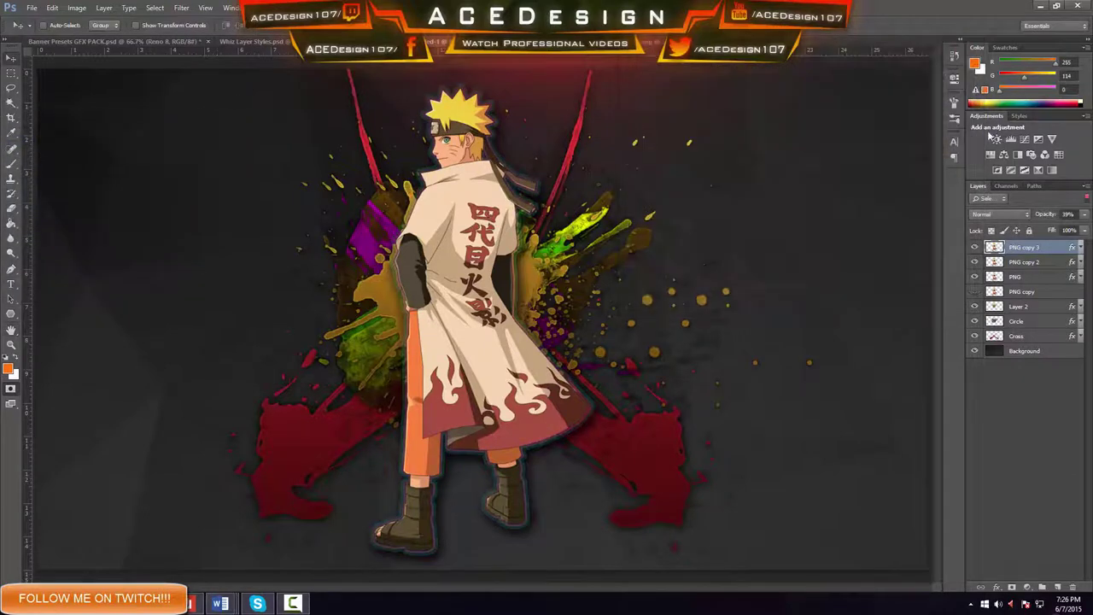
Step: Reopen the topmost character copy's layer style, review its Drop Shadow and readjust the blue Stroke's size
right_click(1037, 248)
left_click(939, 167)
left_click(657, 233)
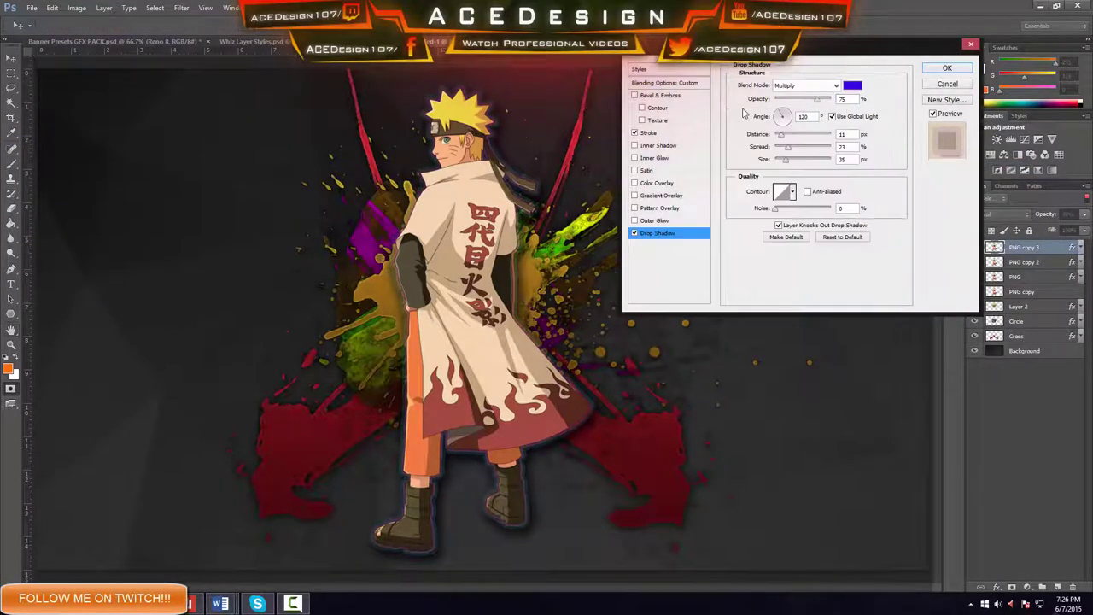
left_click(649, 132)
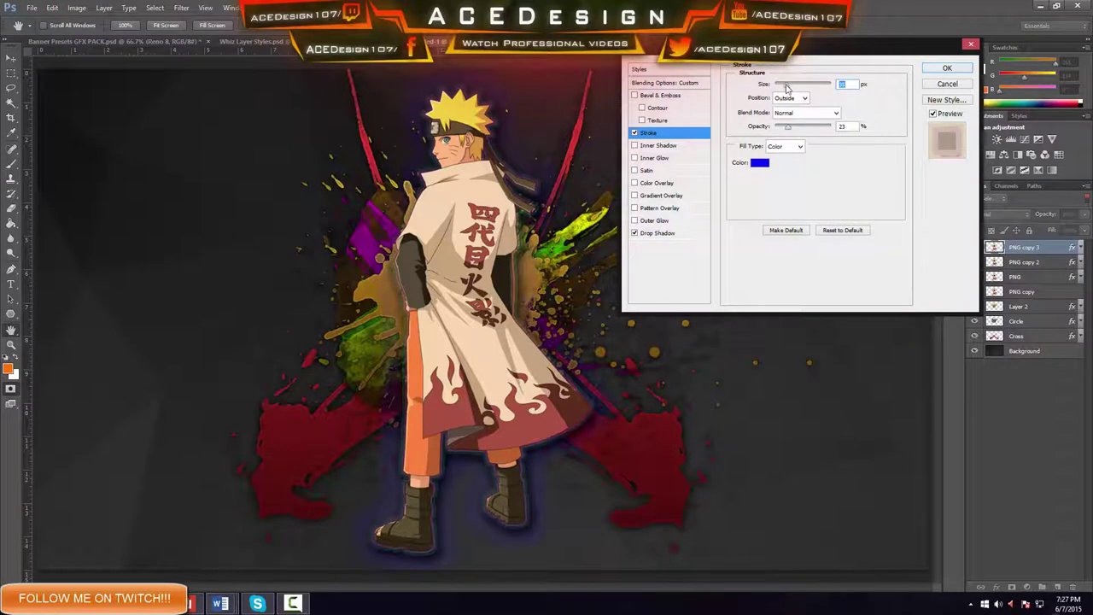
left_click_drag(781, 85, 780, 89)
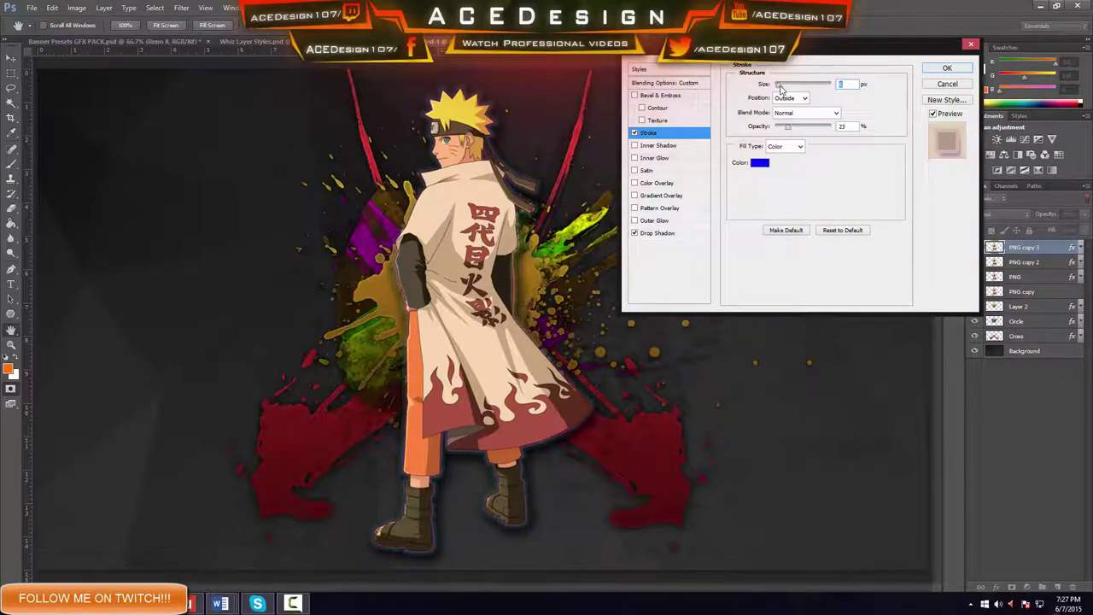
left_click(954, 70)
Step: Recheck the topmost character copy's layer opacity and deselect all layers
left_click(1082, 214)
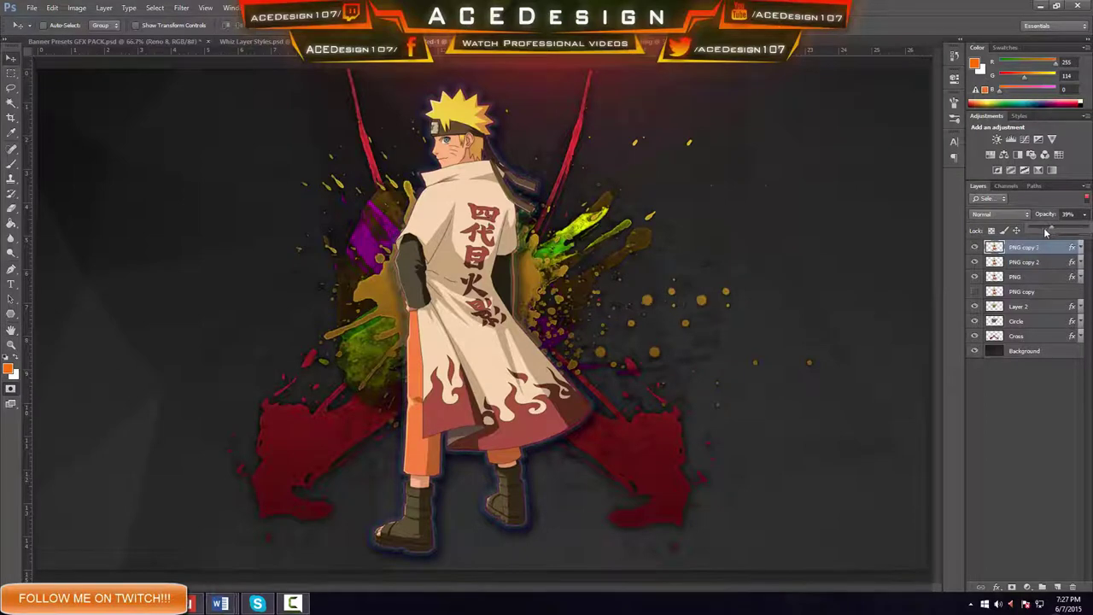
left_click(1052, 404)
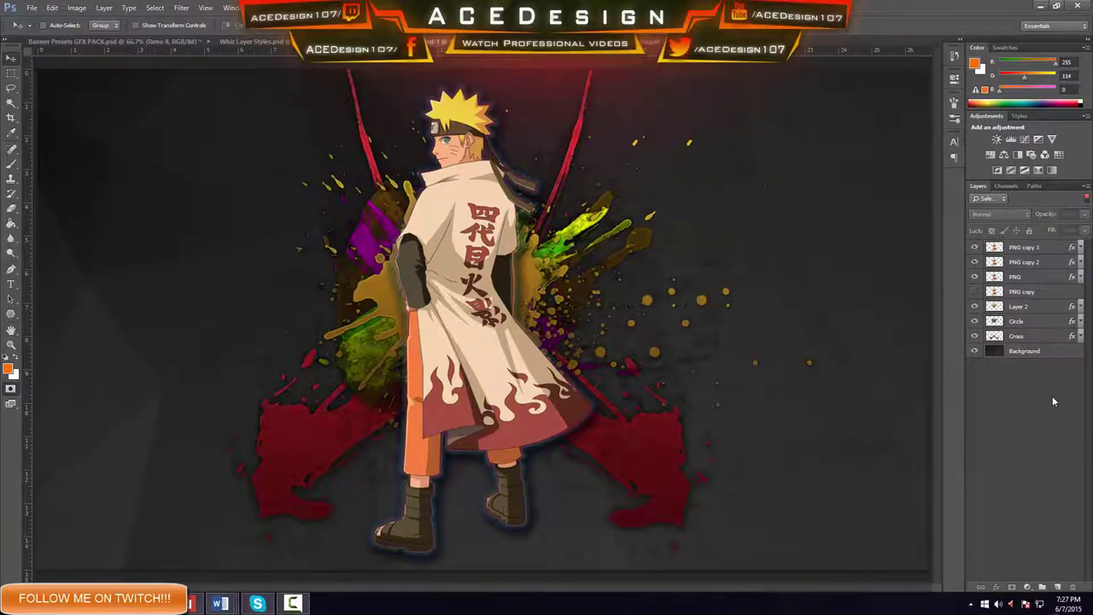
left_click(527, 348)
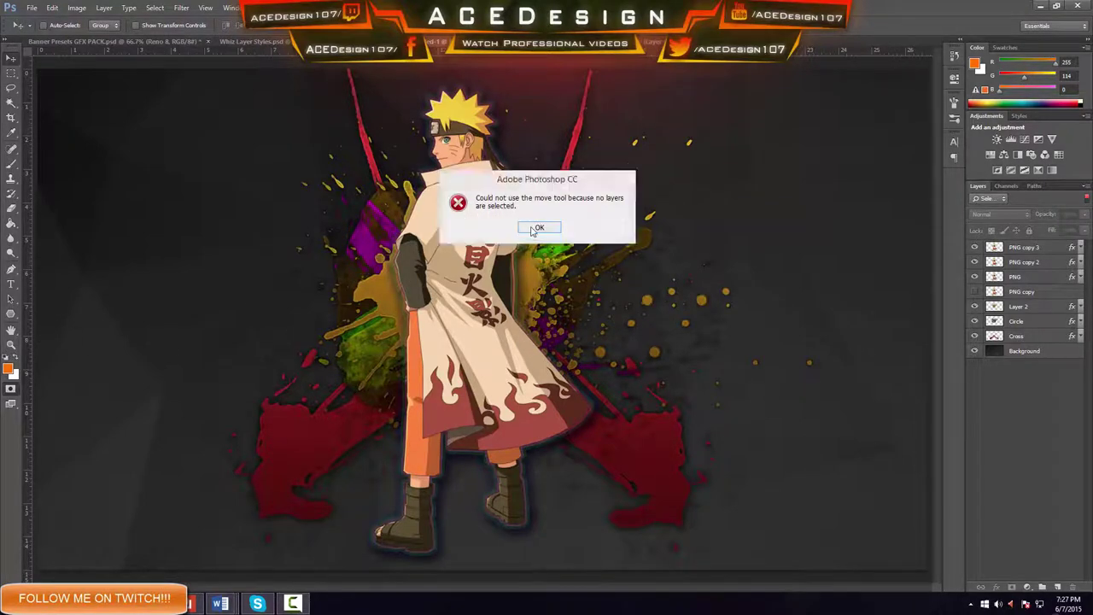
left_click(539, 227)
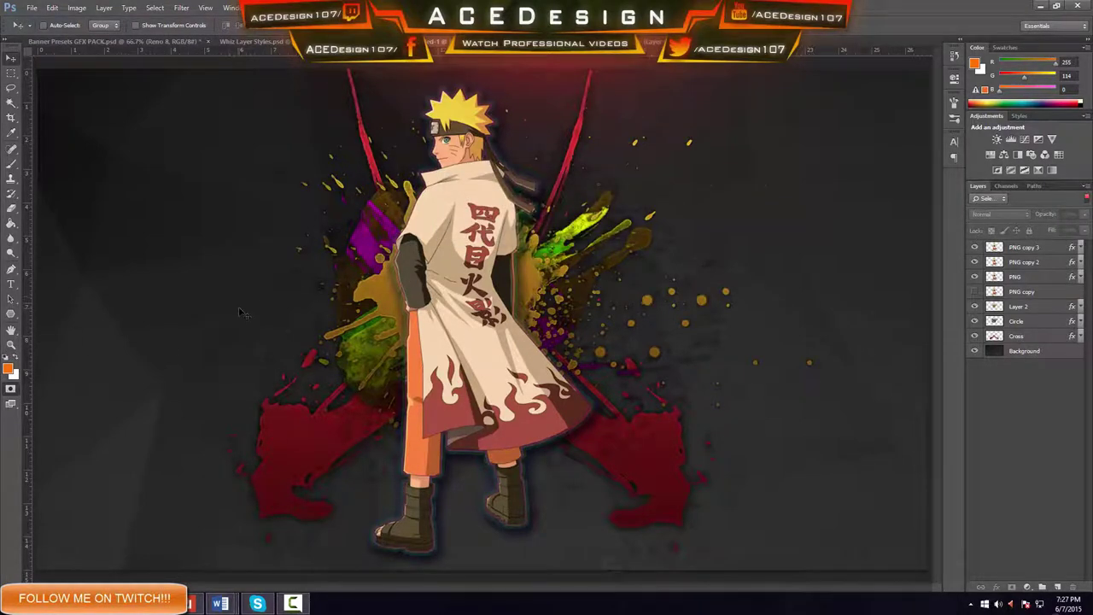
Step: Add orange 36 pt text reading "GOOD ART IS TALENT" beside the character, on the side of the purple splatter
left_click(17, 284)
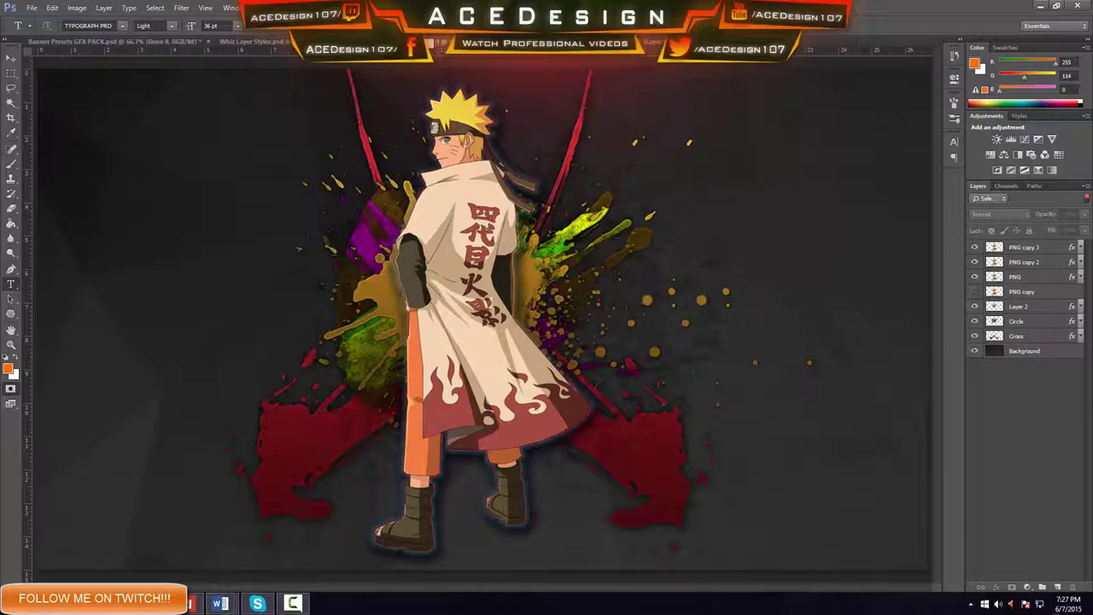
left_click(227, 316)
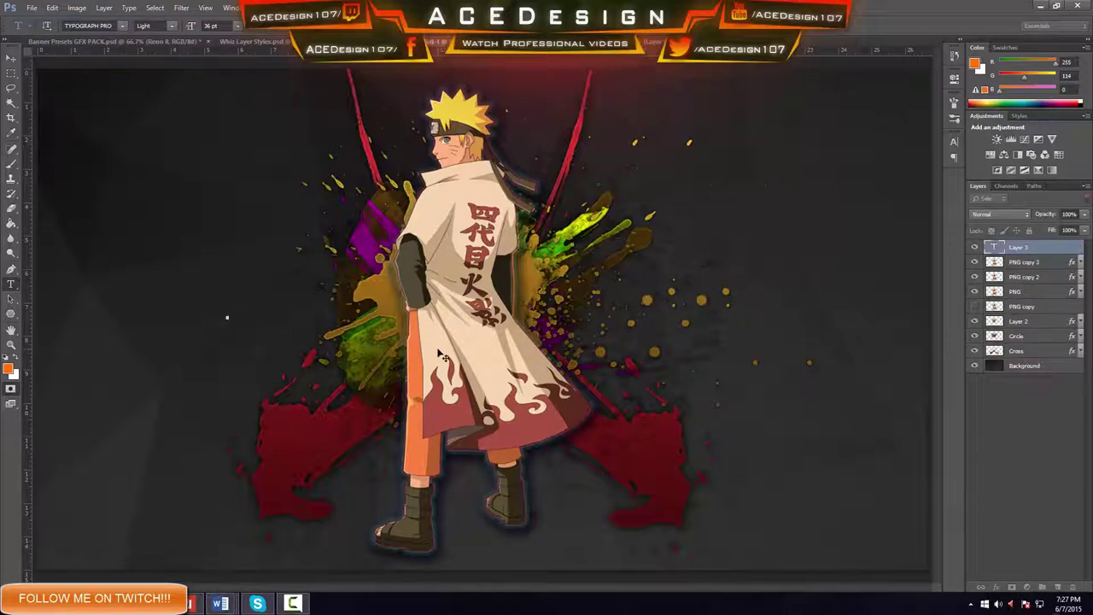
key("alt+Tab")
key("alt+Tab")
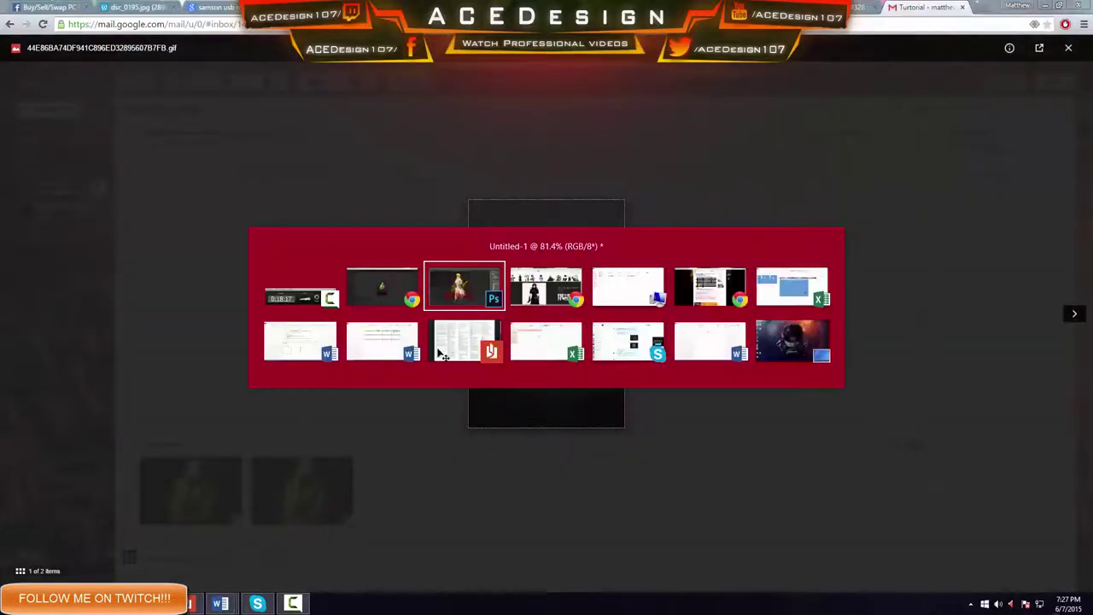
type("GOOD AR")
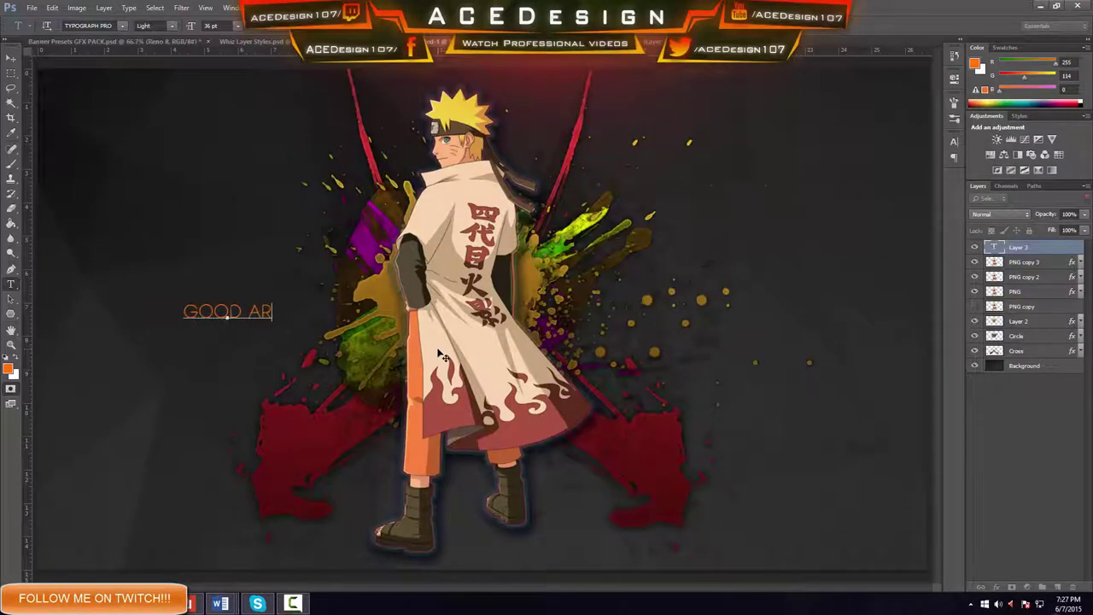
type("T IS TALENT")
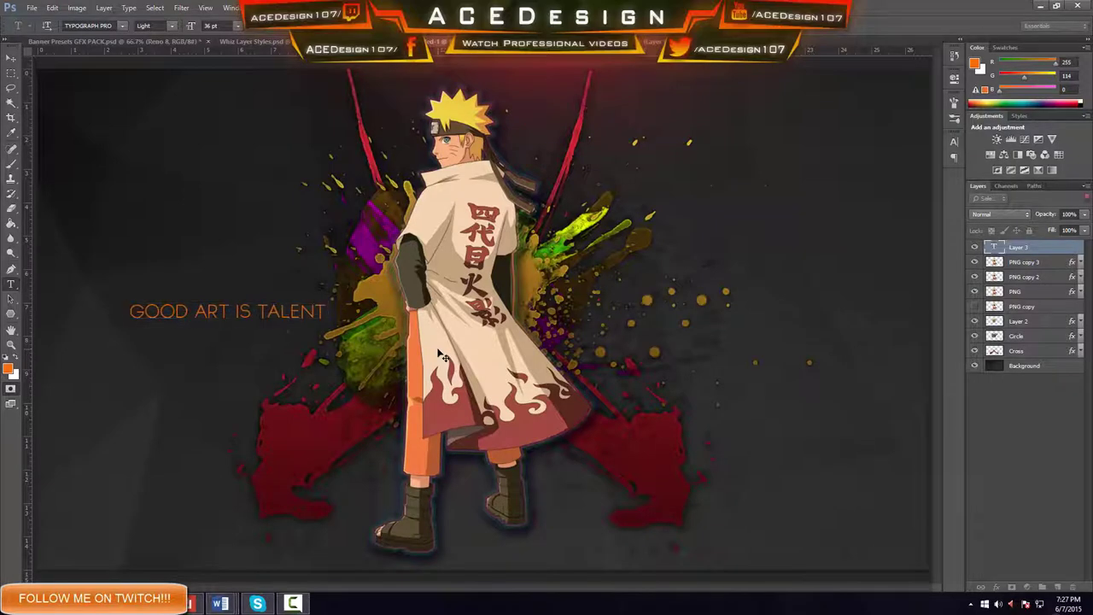
Step: Enlarge the "GOOD ART IS TALENT" text to about 143% and nudge it into place beside the character
key("ctrl+Return")
key("ctrl+t")
left_click_drag(130, 301, 44, 295)
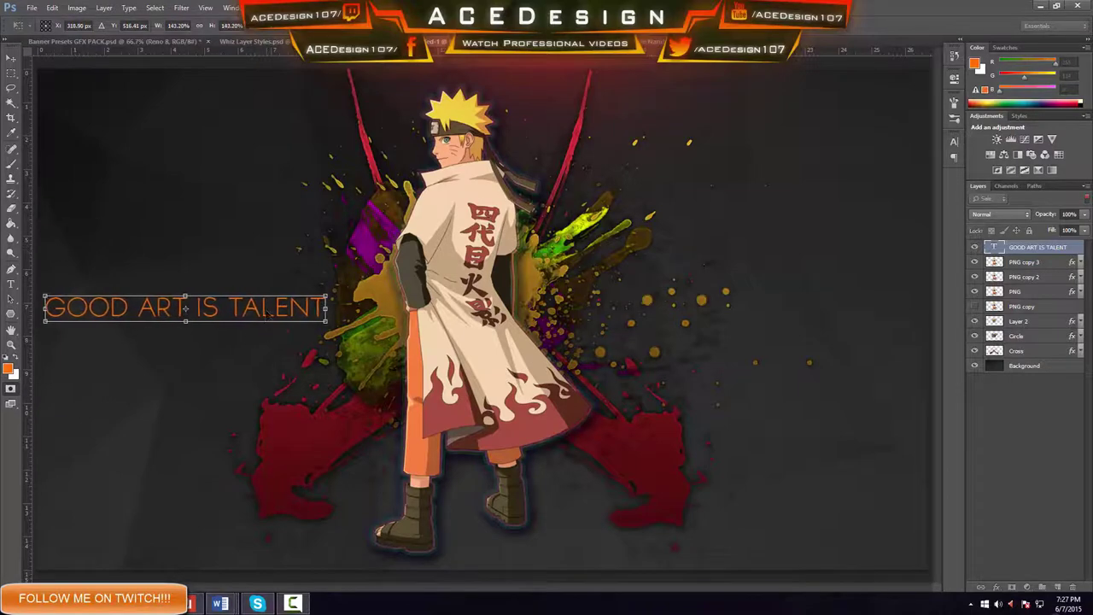
mouse_move(268, 316)
left_mouse_down()
mouse_move(762, 295)
mouse_move(837, 318)
mouse_move(284, 340)
mouse_move(273, 303)
mouse_move(282, 310)
mouse_move(264, 308)
left_mouse_up()
key("Return")
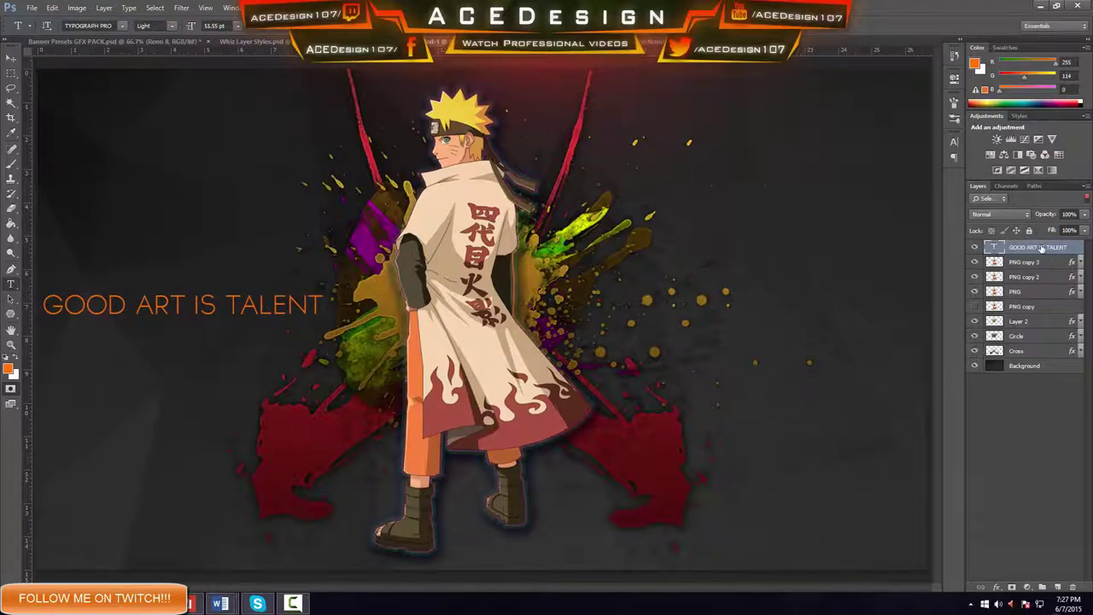
Step: Add a new layer directly beneath the text layer and choose a soft round brush
left_click(1057, 587)
left_click_drag(1065, 254, 1060, 272)
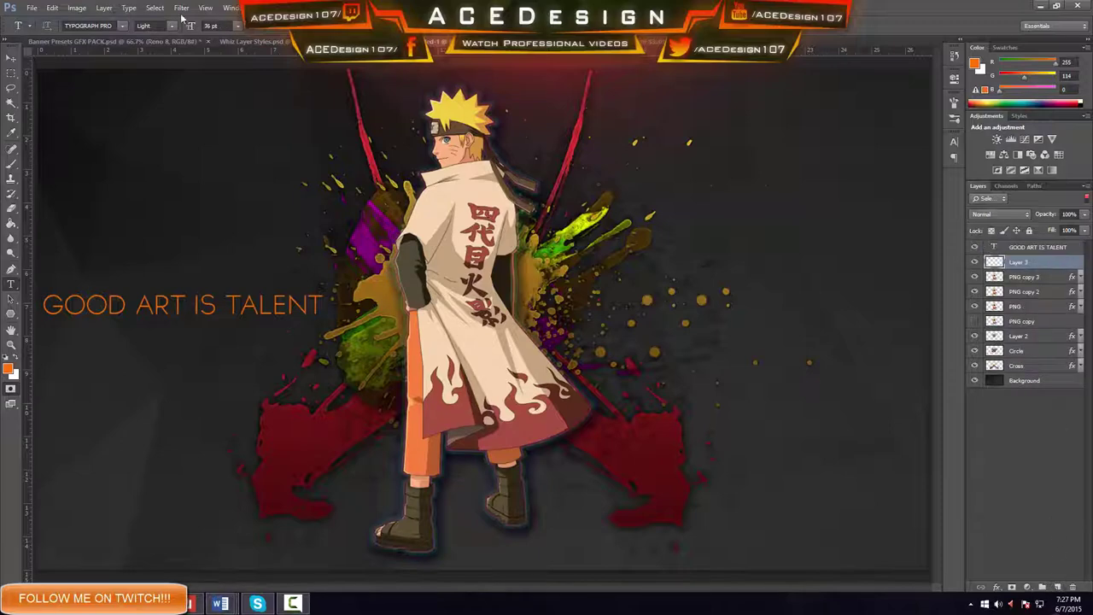
key("b")
left_click(56, 26)
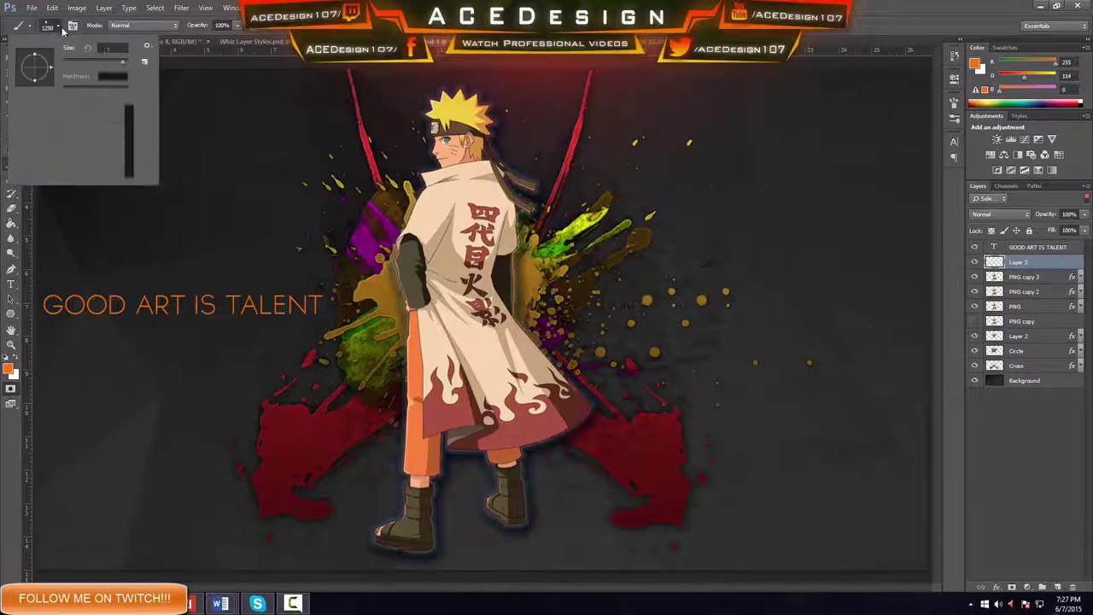
left_click_drag(130, 137, 128, 111)
double_click(27, 112)
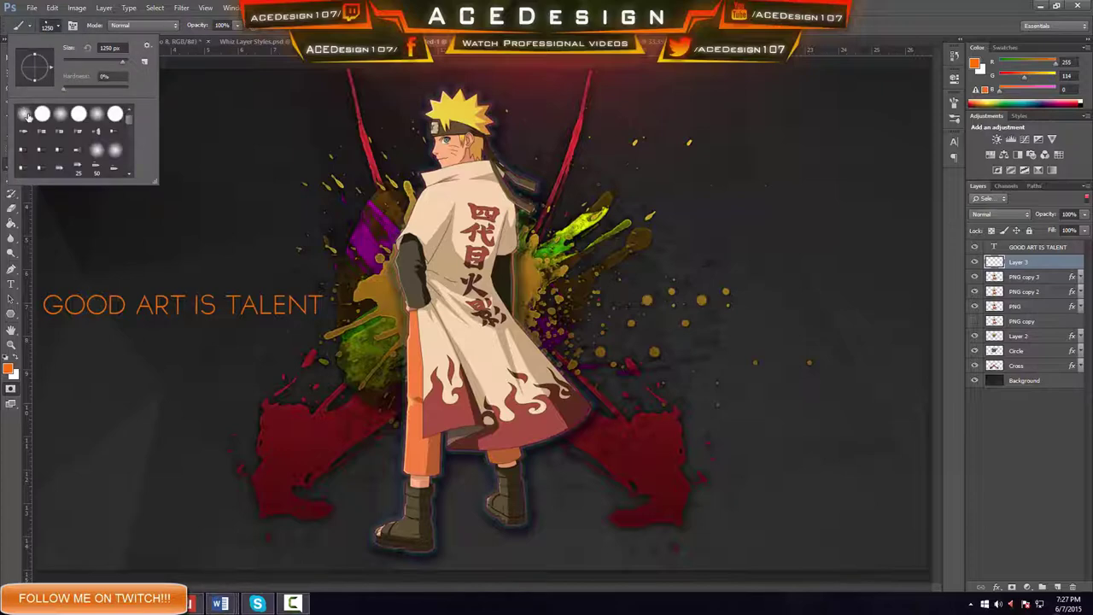
Step: Draw a closed rectangular path around the text with the Pen tool and convert it into a selection
key("p")
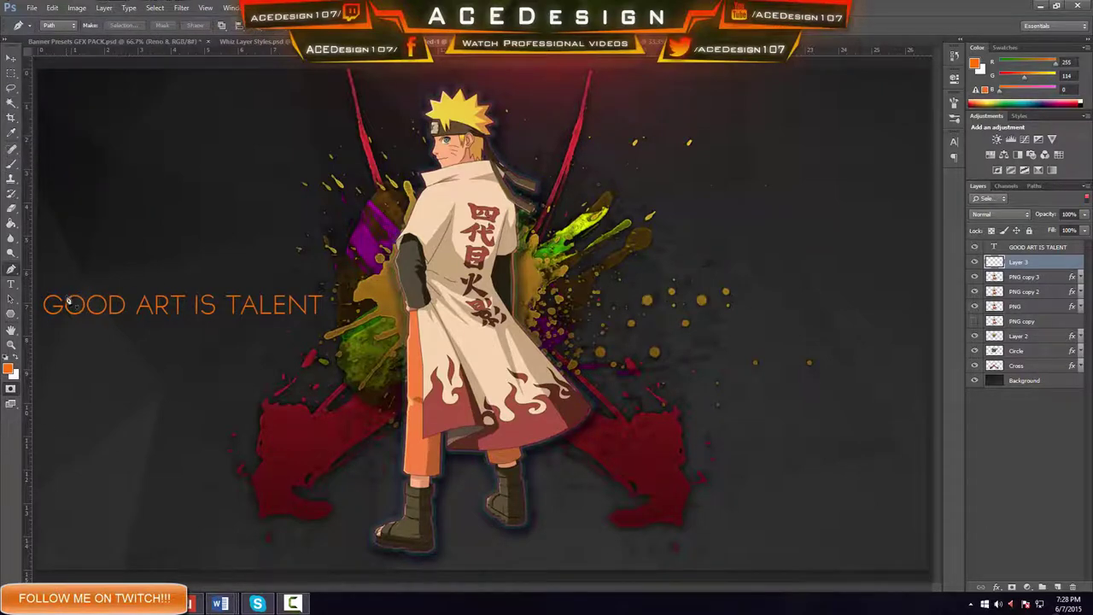
left_click(245, 290)
left_click(323, 295)
left_click(45, 311)
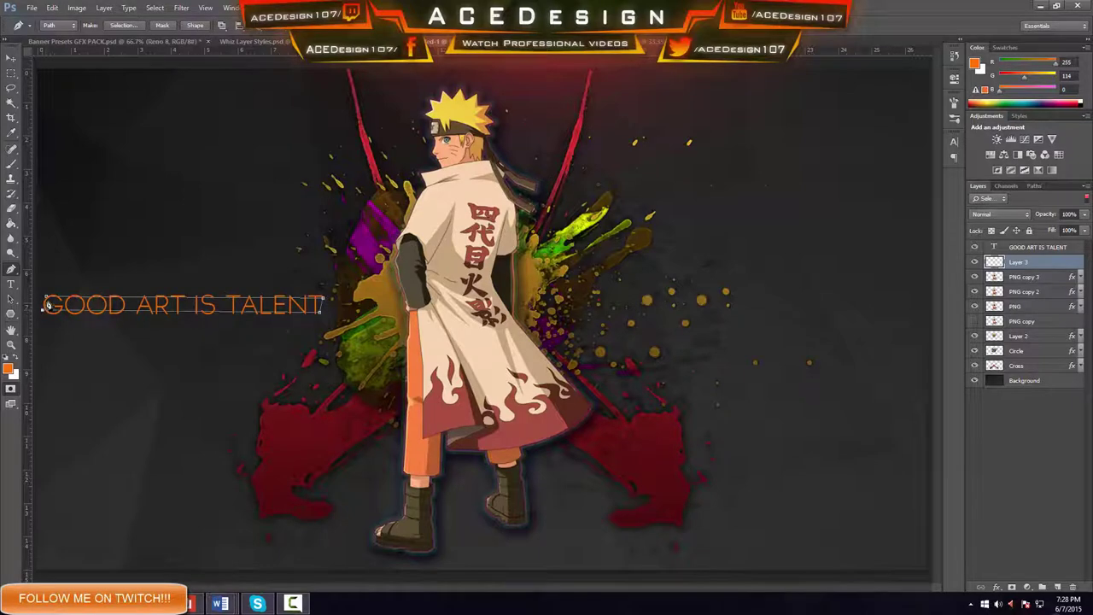
right_click(104, 309)
left_click(145, 379)
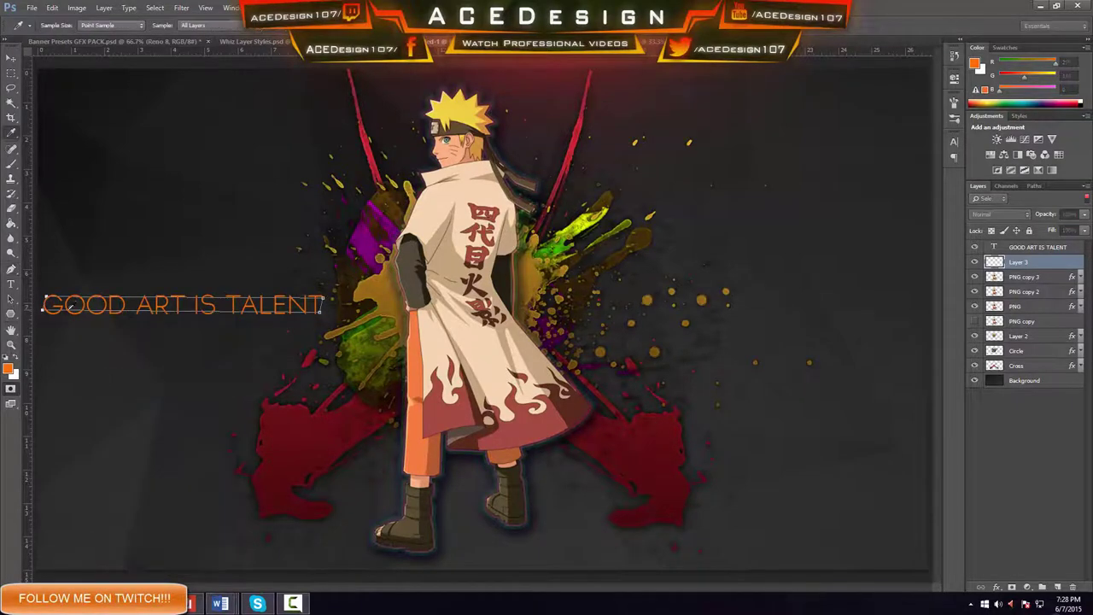
Step: Fill the selection behind the text with the default black and deselect it
key("g")
key("d")
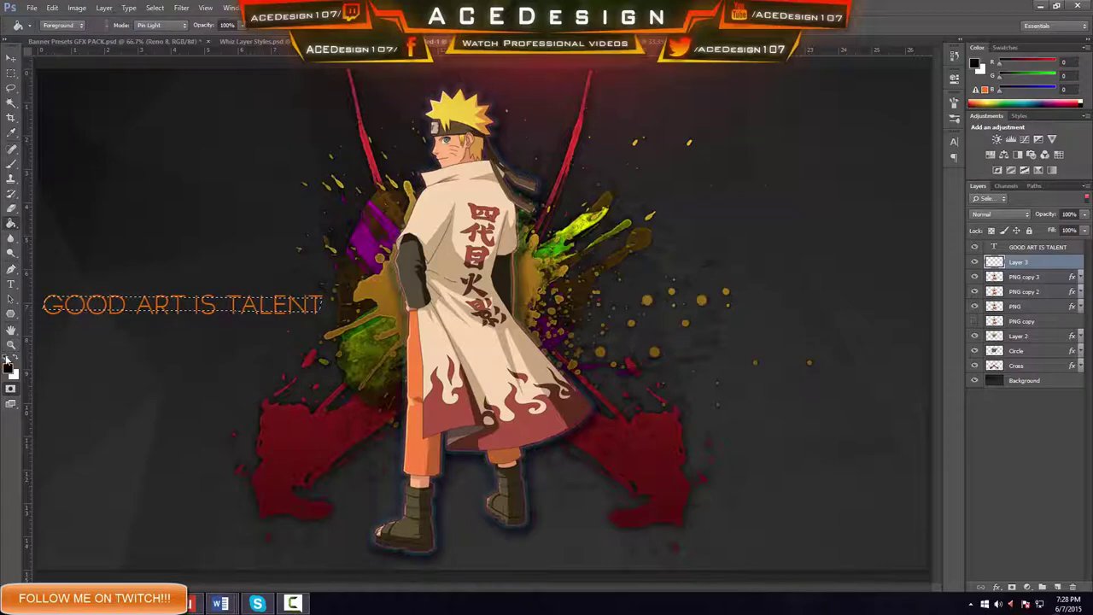
left_click(82, 305)
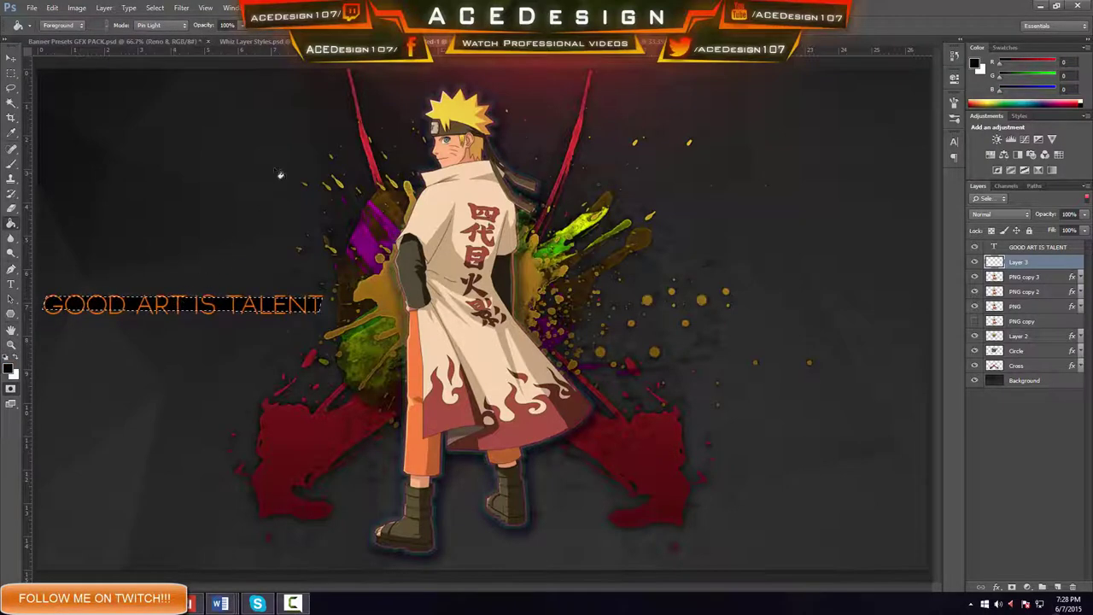
key("ctrl+d")
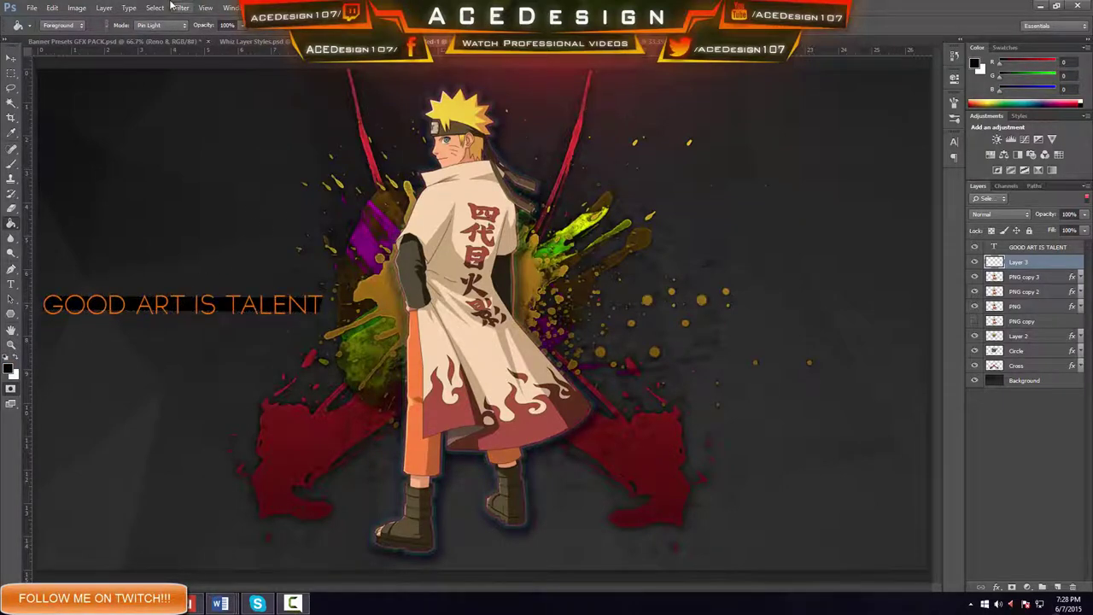
Step: Apply a Gaussian Blur to the black bar to soften it into a shadow behind the text
left_click(173, 7)
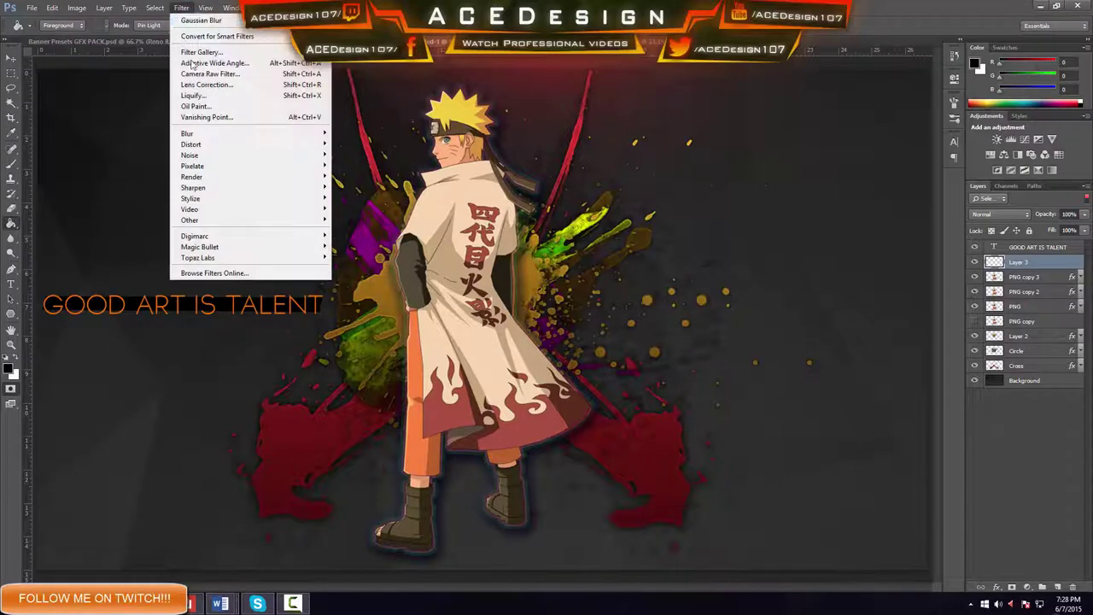
mouse_move(256, 135)
left_click(382, 220)
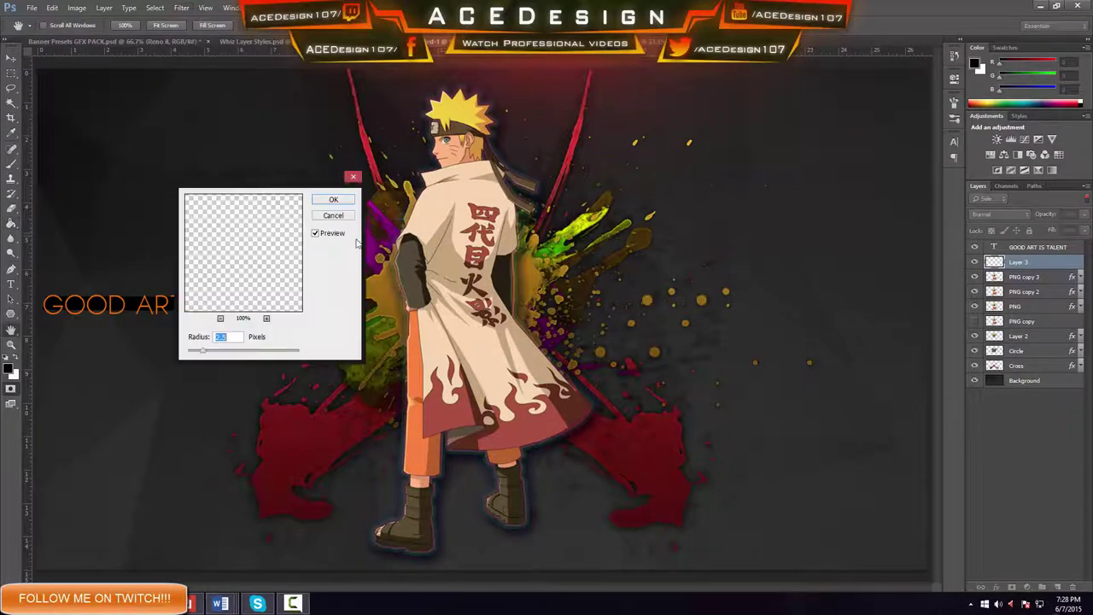
mouse_move(217, 352)
left_mouse_down()
mouse_move(243, 353)
mouse_move(231, 354)
left_mouse_up()
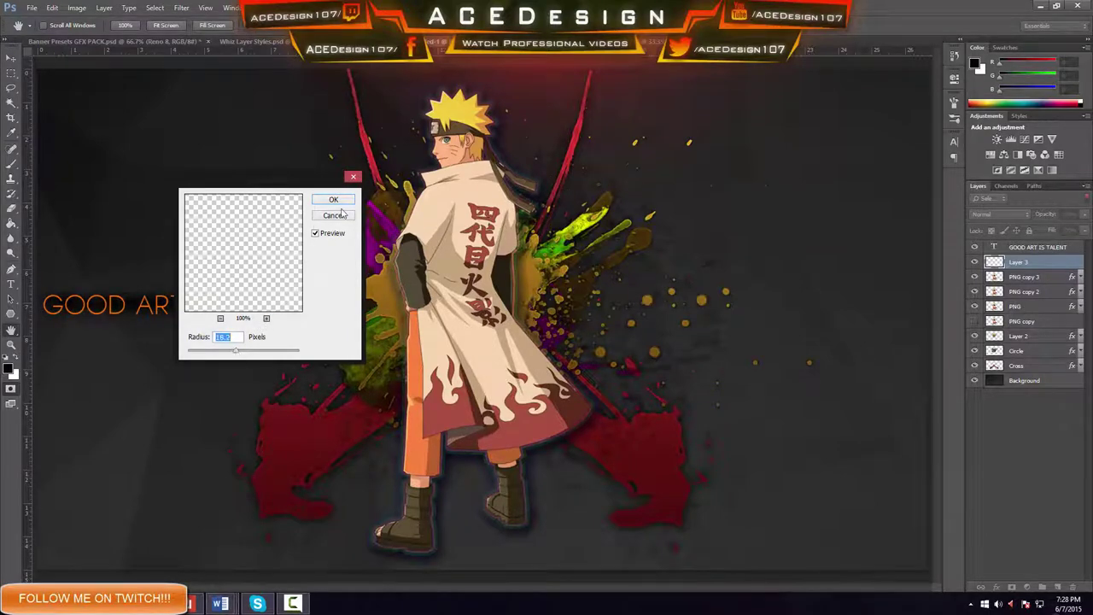
left_click(336, 201)
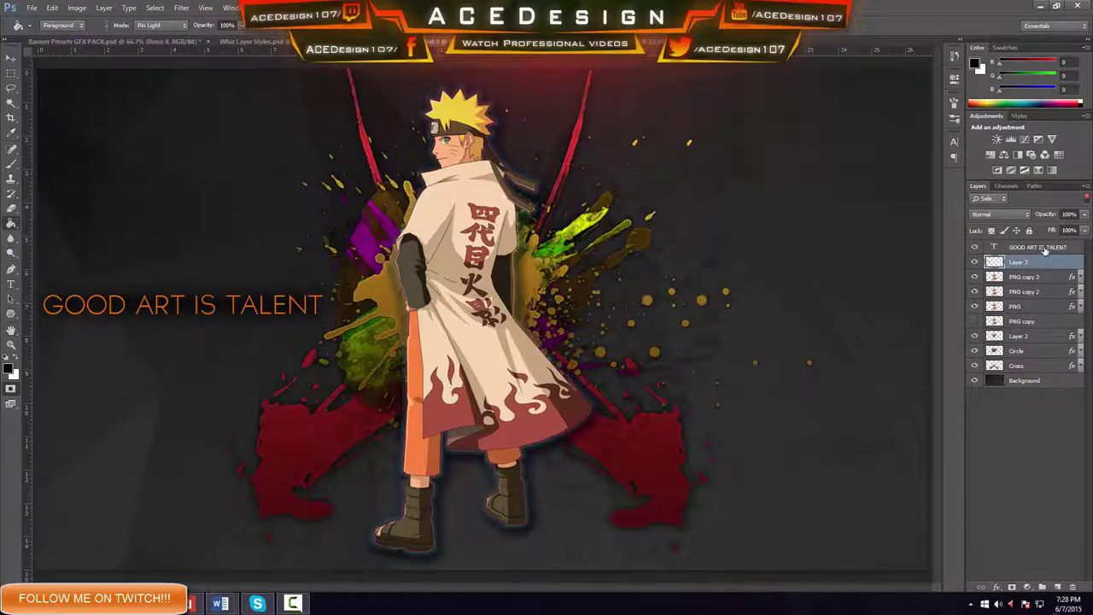
Step: Merge the PNG copy 3, PNG copy 2 and PNG character layers into one layer
left_click(1043, 278)
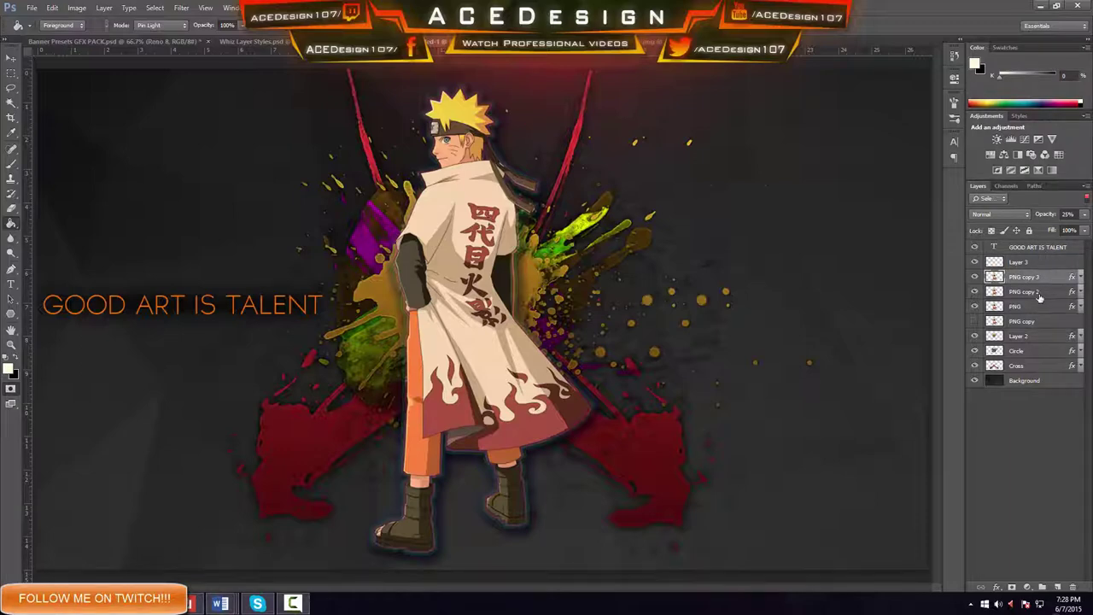
left_click(1040, 304, "ctrl")
key("ctrl+e")
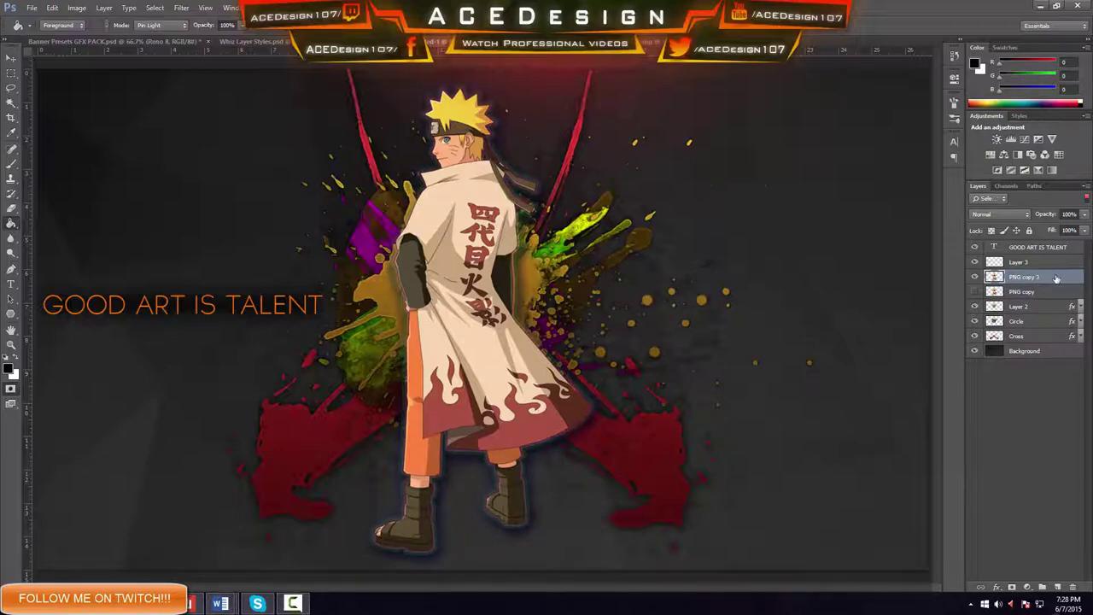
Step: Duplicate the merged character, shift the copy slightly towards the green splatter, and place it beneath the original
key("ctrl+j")
key("ctrl+t")
left_click_drag(511, 369, 522, 374)
key("Return")
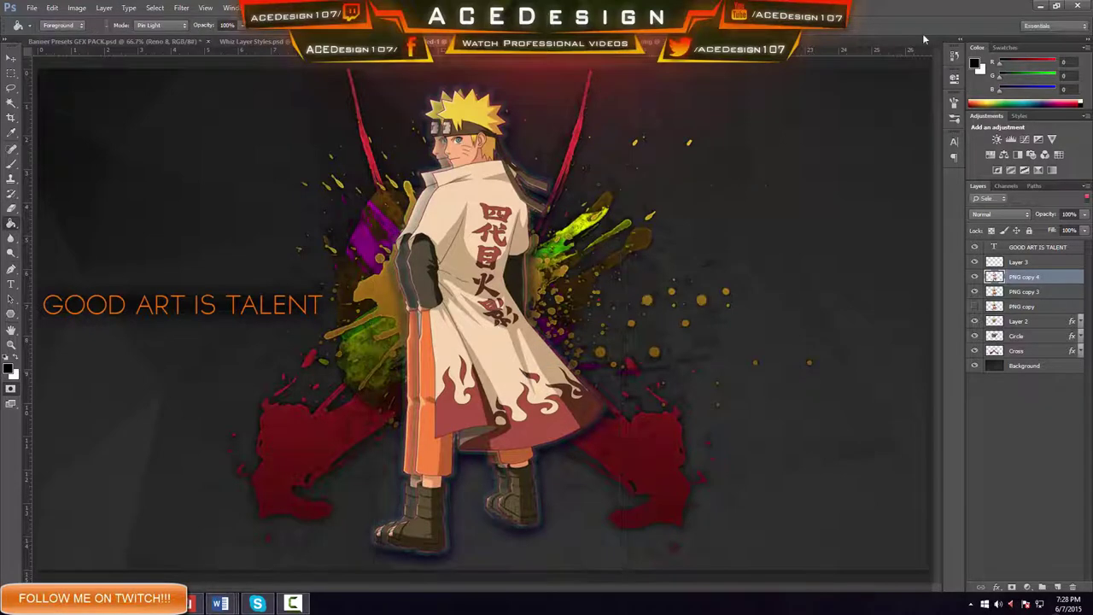
left_click_drag(1043, 291, 1043, 298)
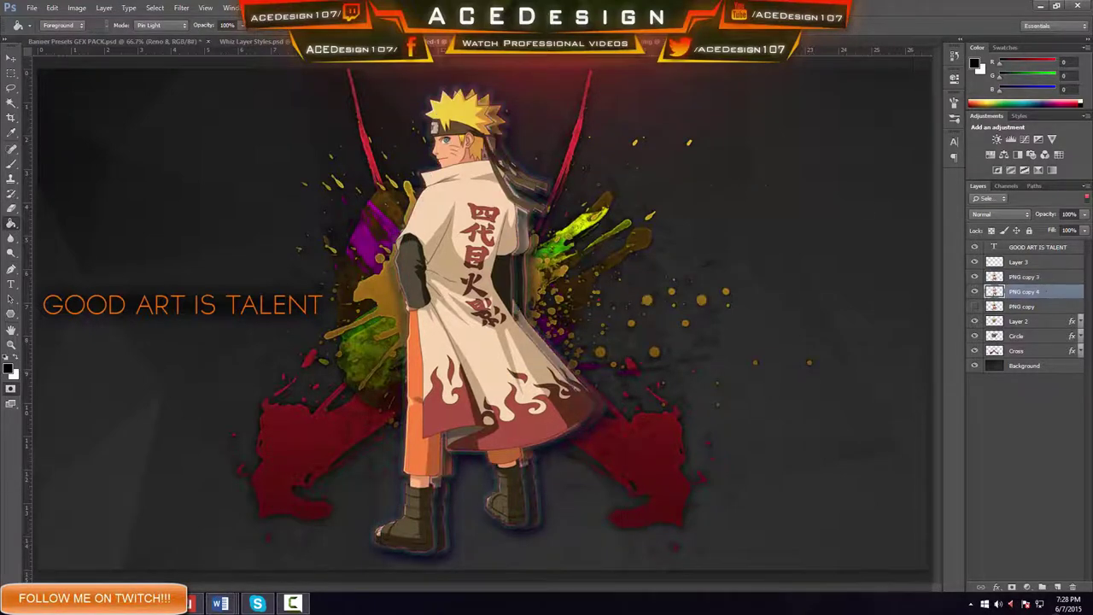
Step: Apply a Motion Blur to the offset character copy with a 0° angle and a distance of 22 pixels
left_click(182, 8)
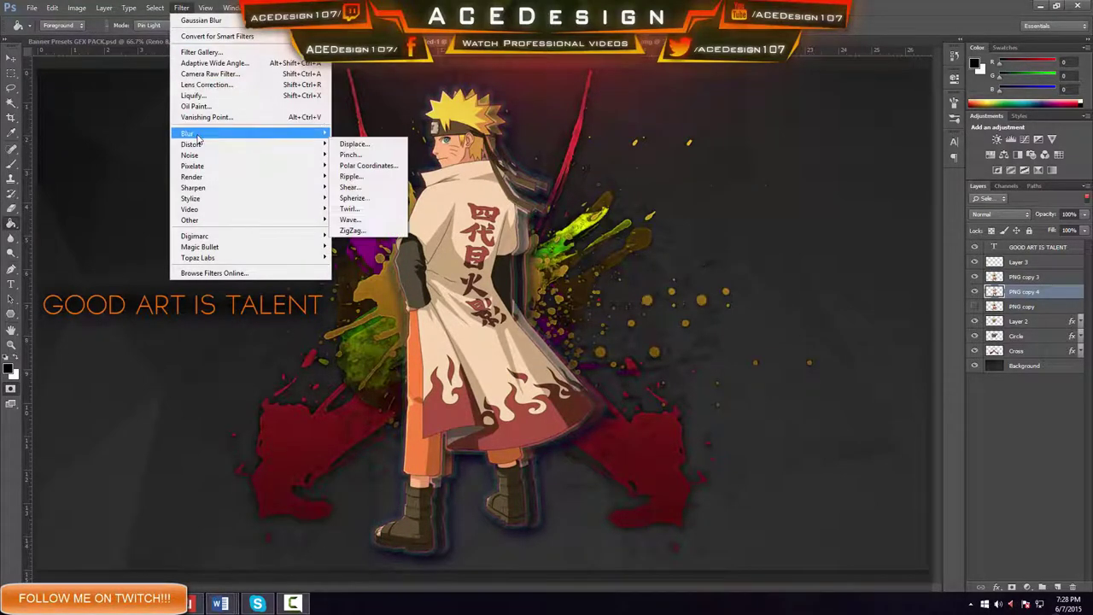
mouse_move(197, 134)
left_click(363, 236)
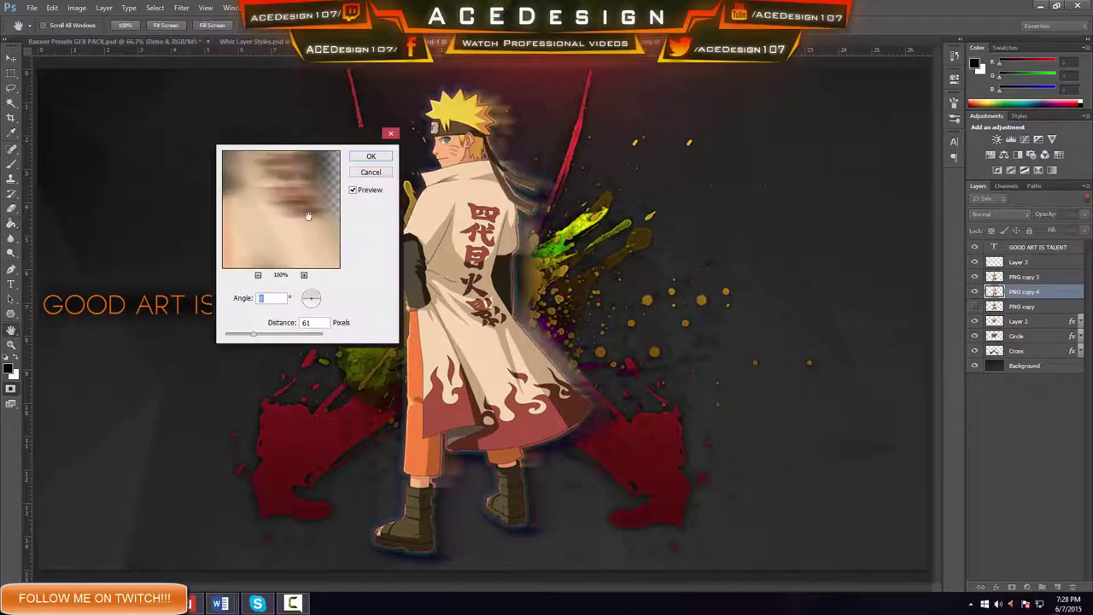
left_click_drag(253, 333, 236, 334)
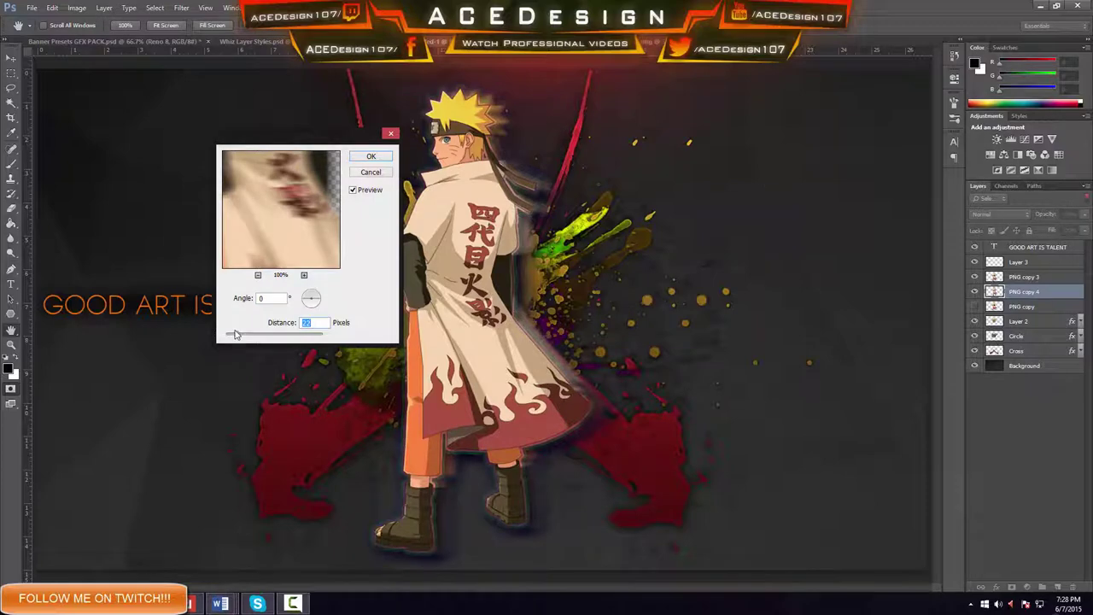
left_click(367, 157)
Step: Duplicate the blurred character copy, shift the duplicate further out from the character, and place it beneath the first blurred copy
key("ctrl+j")
key("ctrl+t")
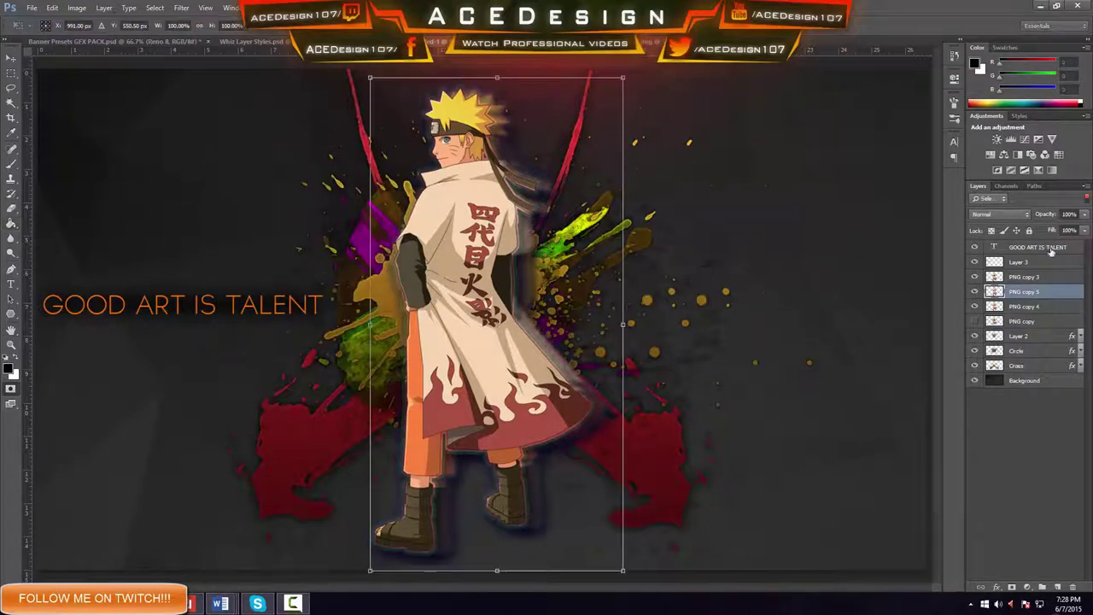
left_click_drag(584, 328, 579, 351)
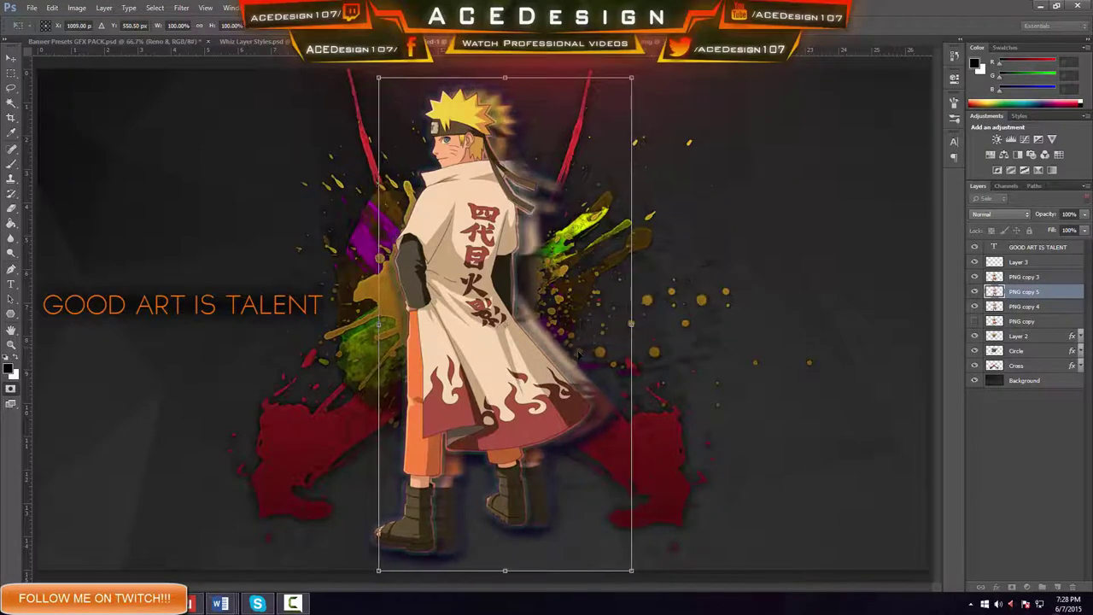
key("Return")
left_click_drag(1042, 293, 1034, 314)
key("ctrl+t")
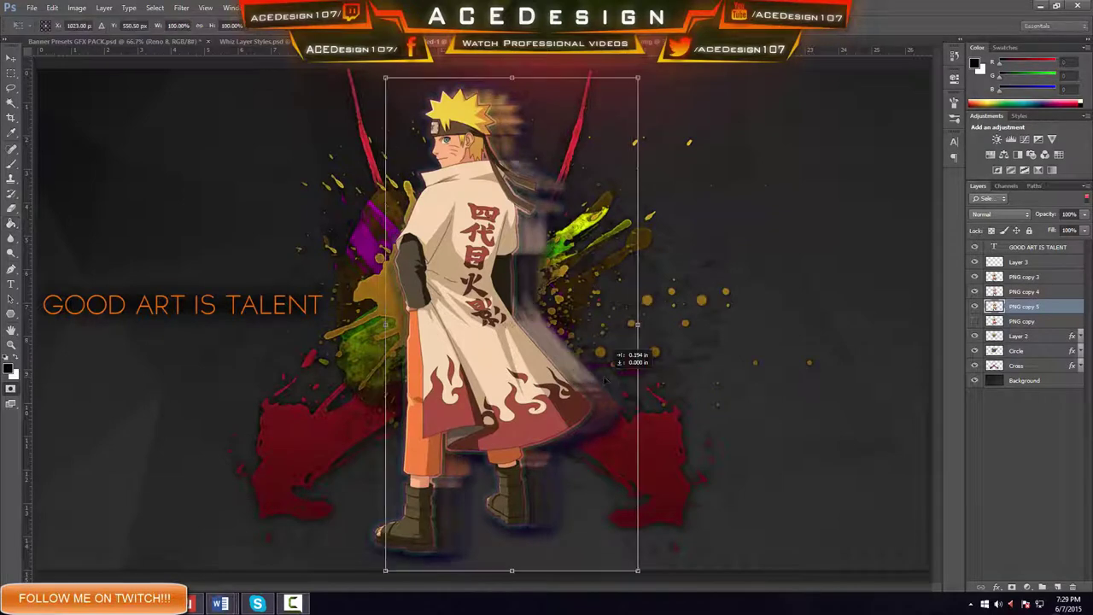
key("Return")
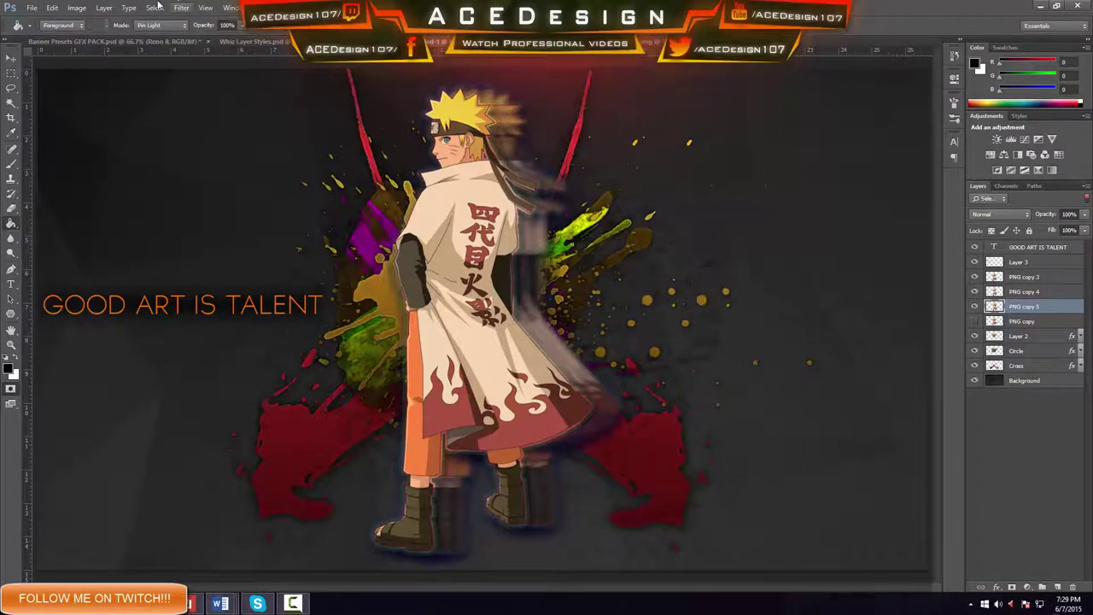
Step: Apply a stronger Motion Blur to the lower character copy with a 0° angle and a distance of about 45 pixels
left_click(181, 8)
mouse_move(256, 134)
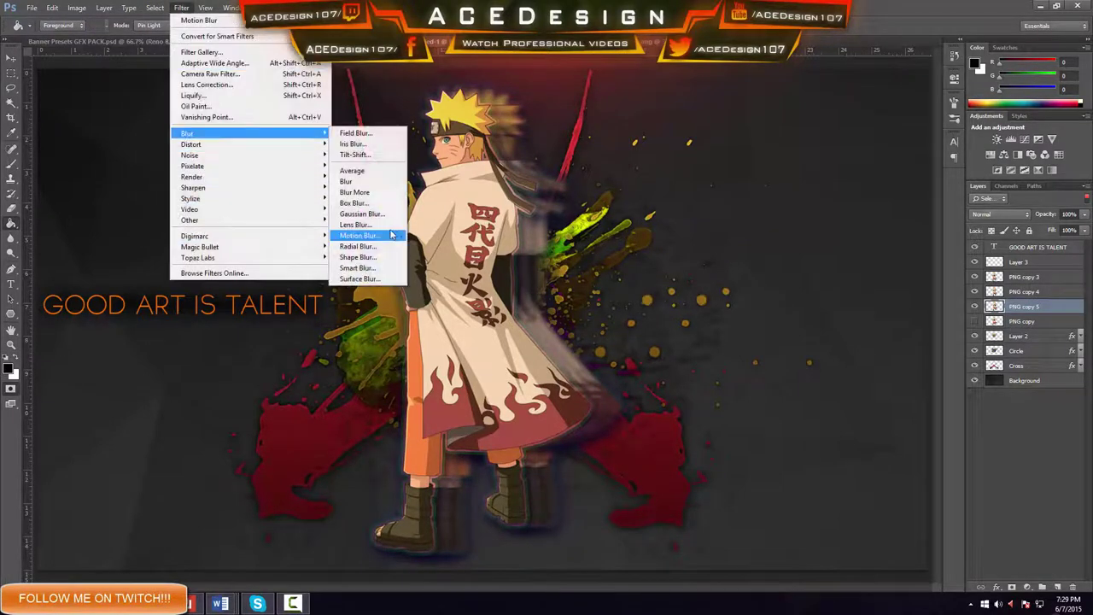
left_click(368, 238)
left_click_drag(287, 336, 251, 337)
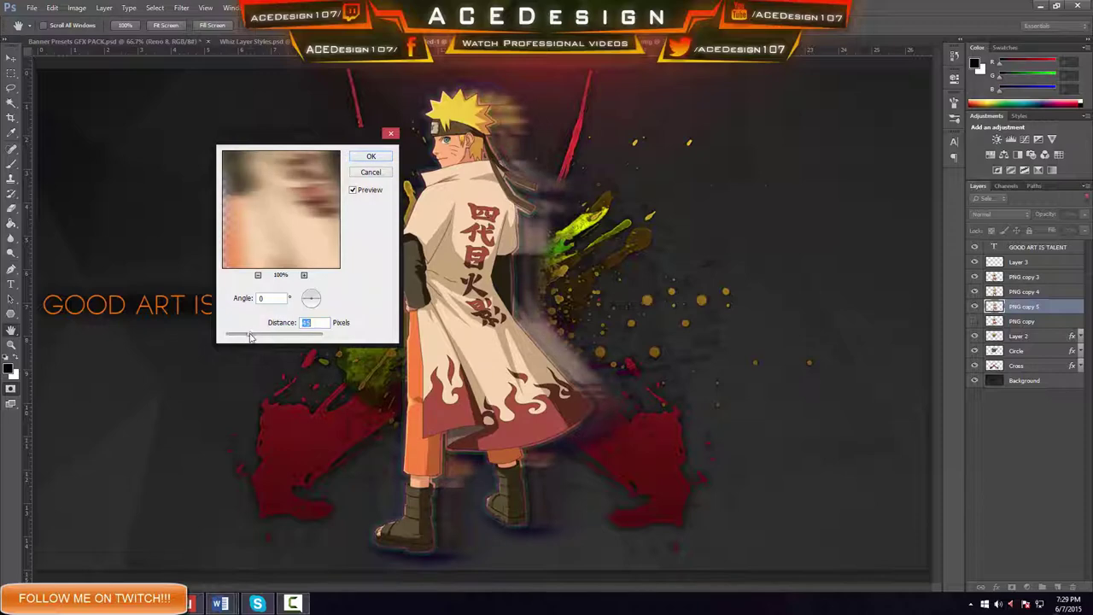
left_click(371, 156)
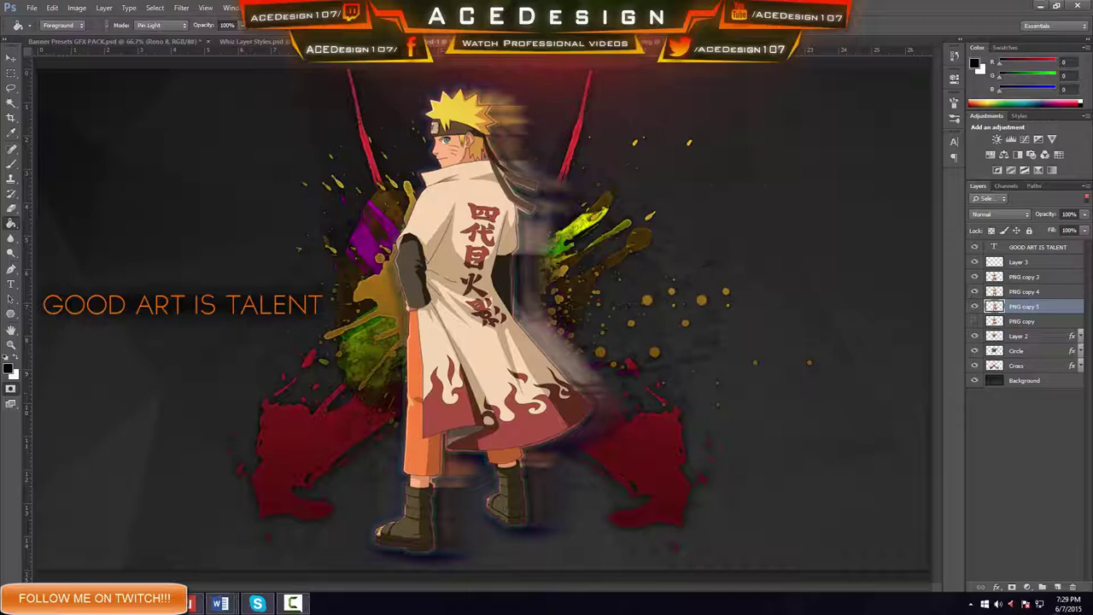
left_click(11, 58)
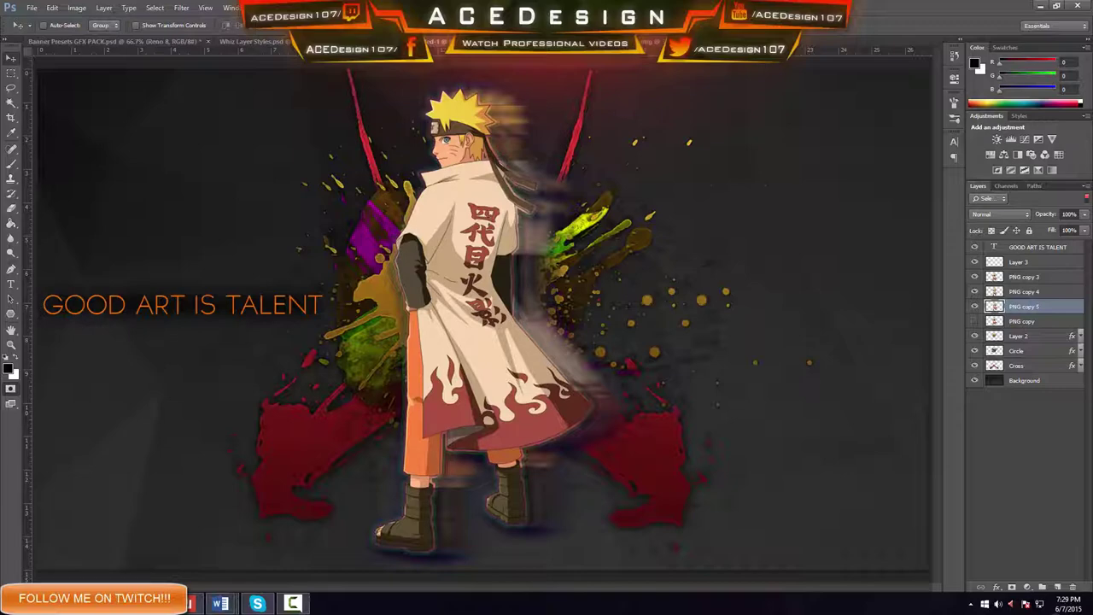
left_click(181, 7)
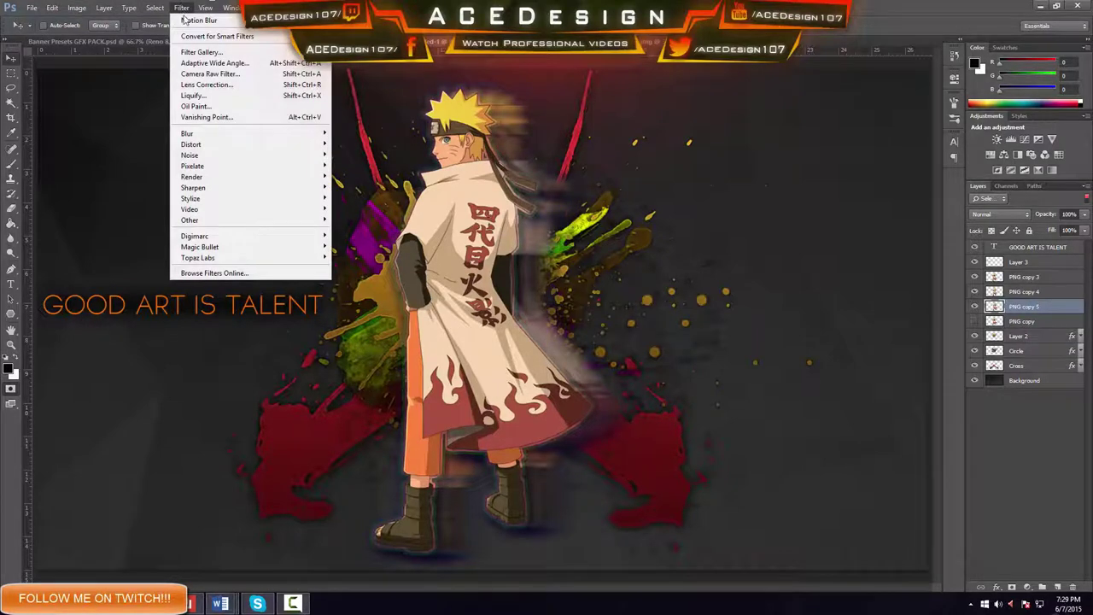
mouse_move(221, 249)
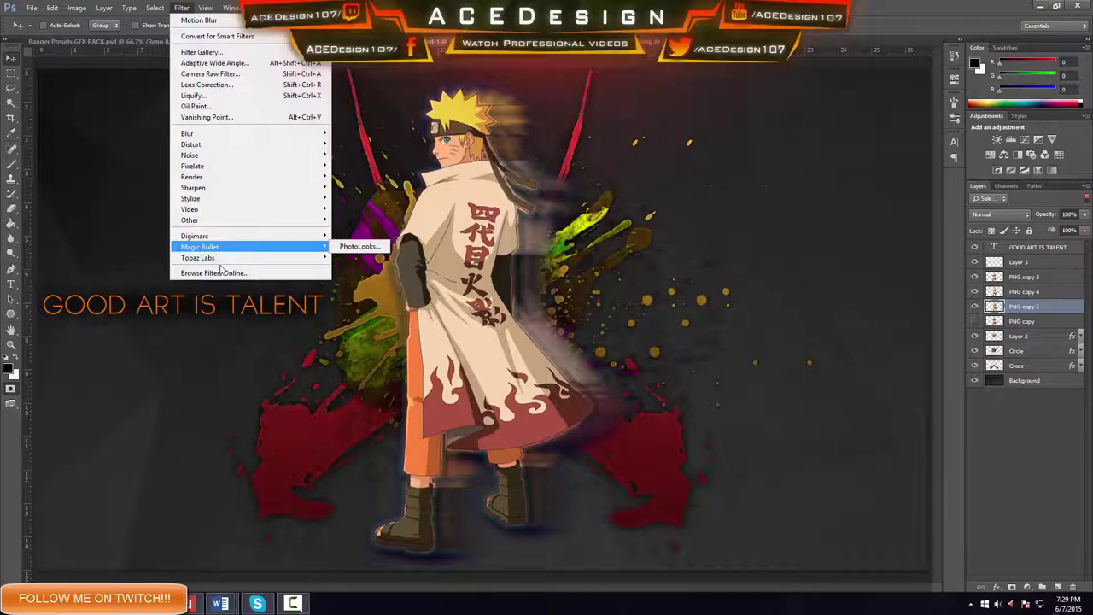
left_click(345, 247)
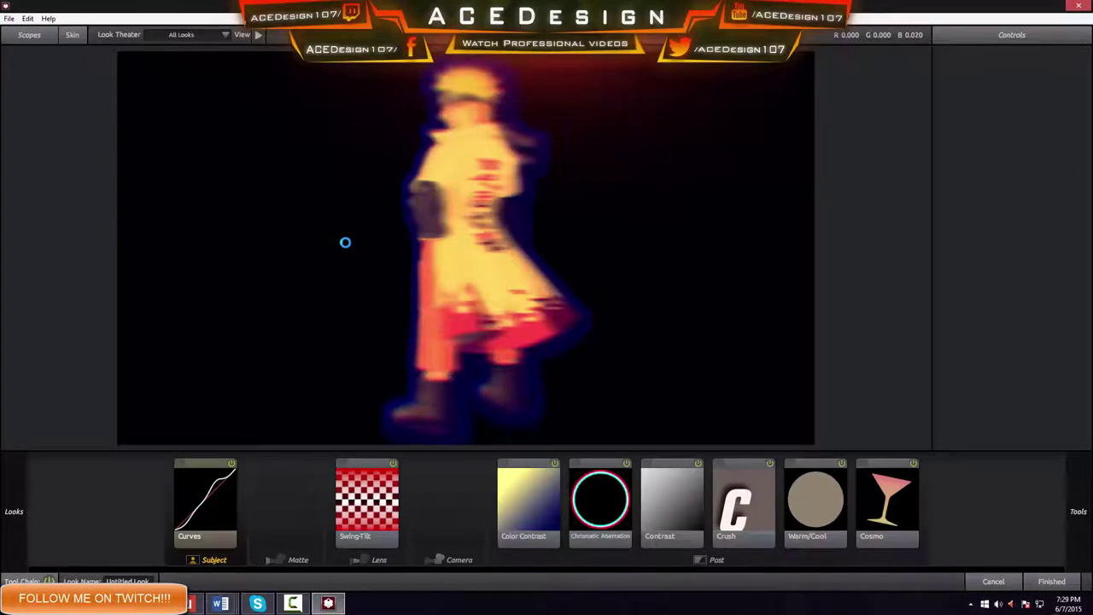
left_click(600, 500)
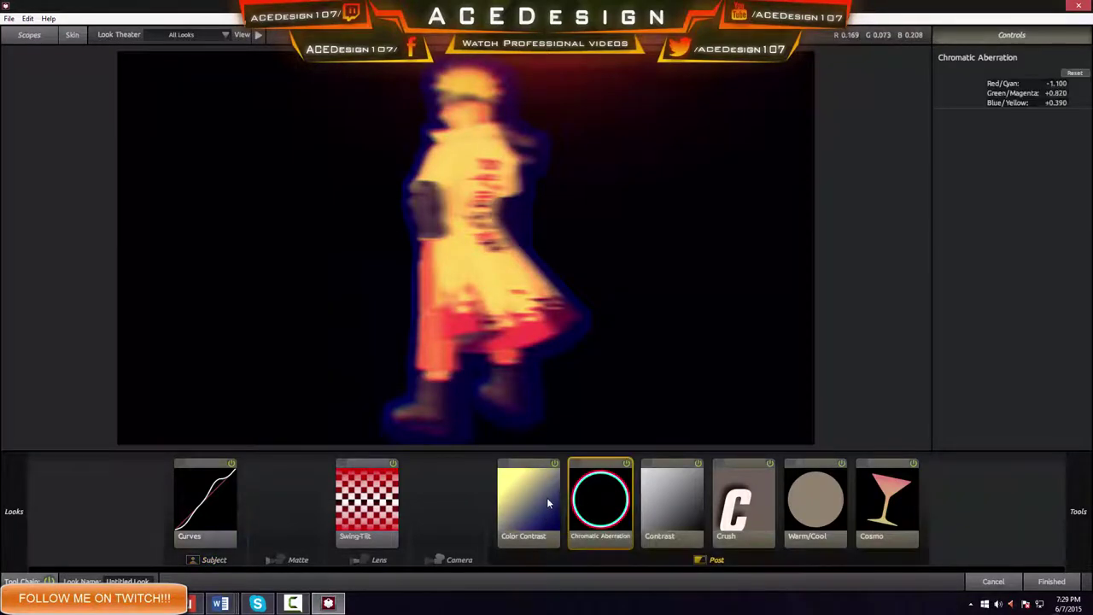
key("Delete")
left_click(546, 497)
key("Delete")
left_click(579, 496)
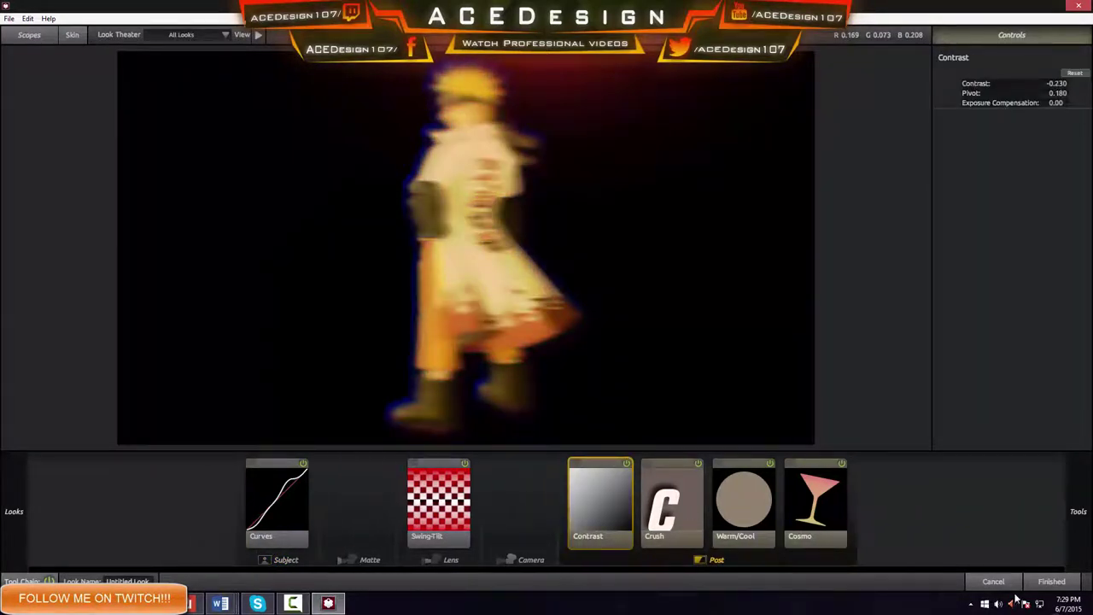
left_click(994, 581)
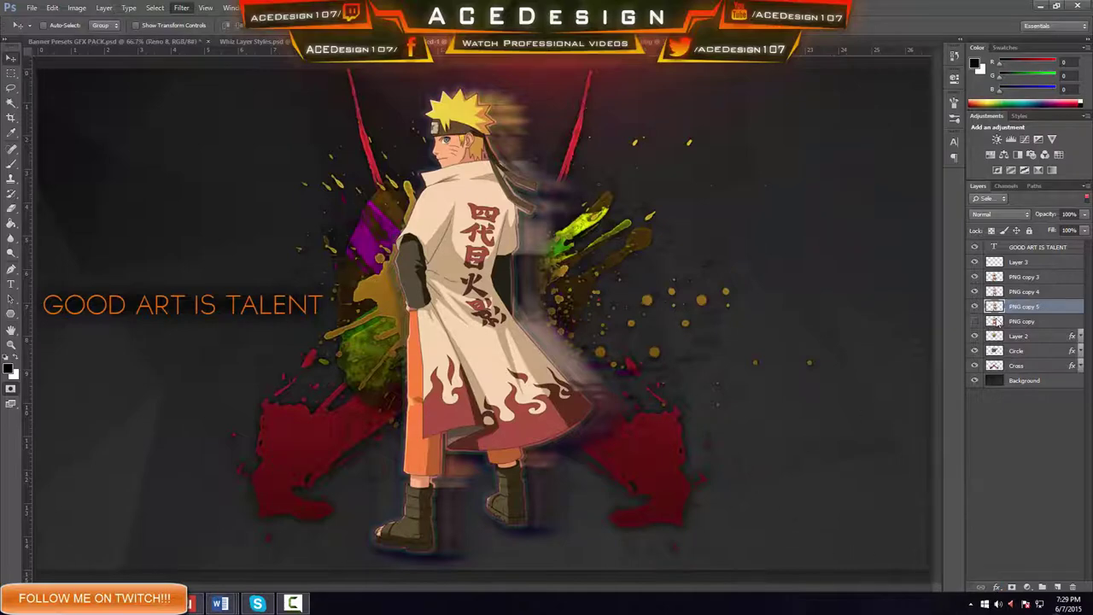
Step: Create a merged copy of all layers above the Background, from the text layer down to Cross, keeping the originals
left_click(1052, 247)
key("x")
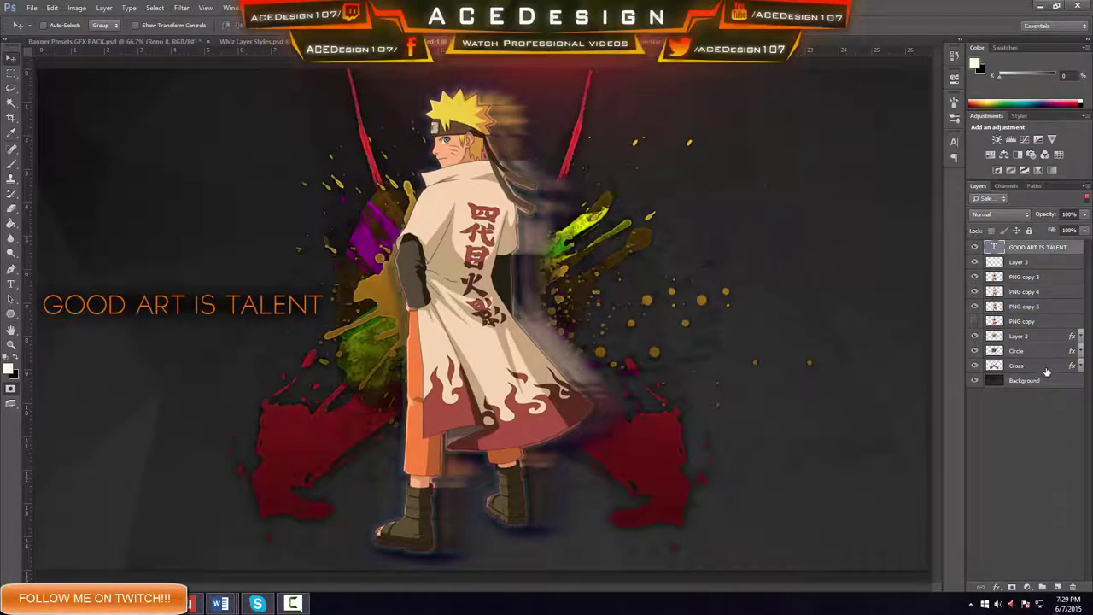
left_click(1047, 367, "shift")
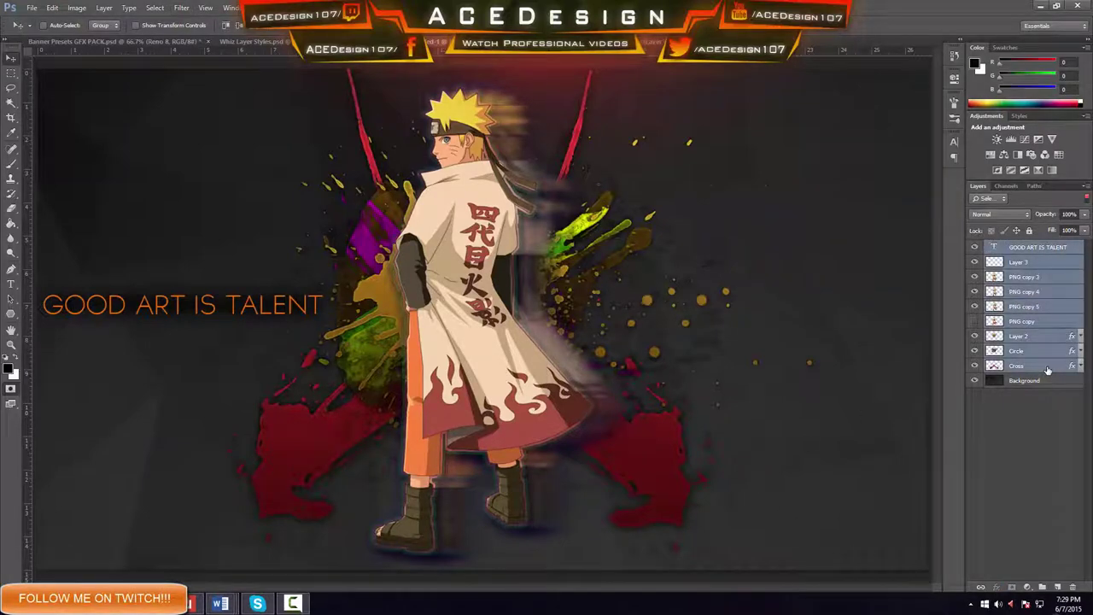
key("ctrl+alt+e")
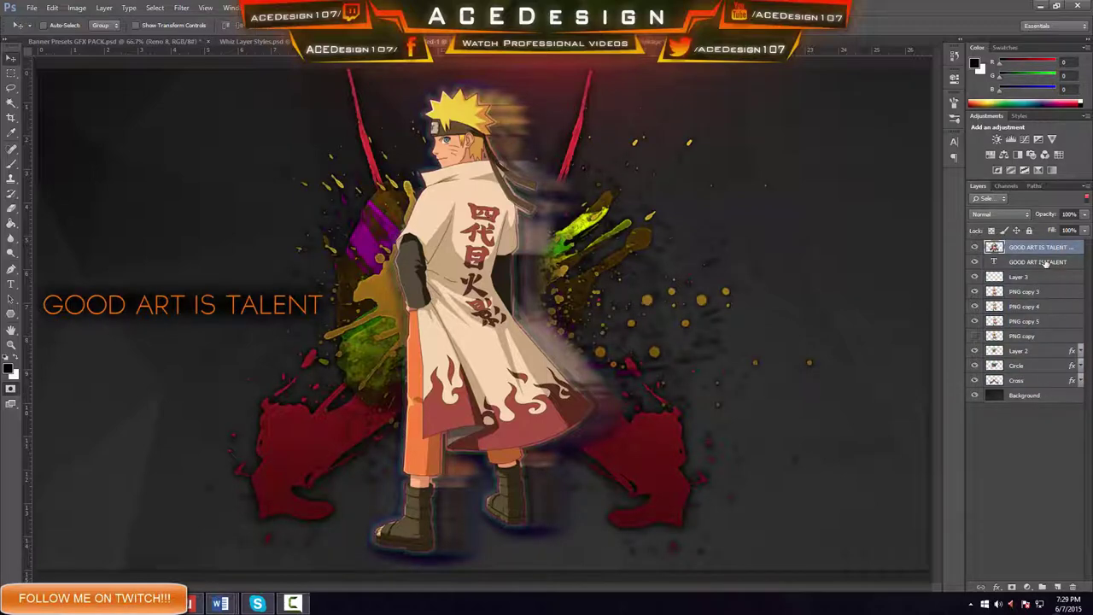
Step: Group the original layers from the GOOD ART IS TALENT text down to Cross beneath the merged copy
left_click(1044, 265)
left_click(1038, 384, "shift")
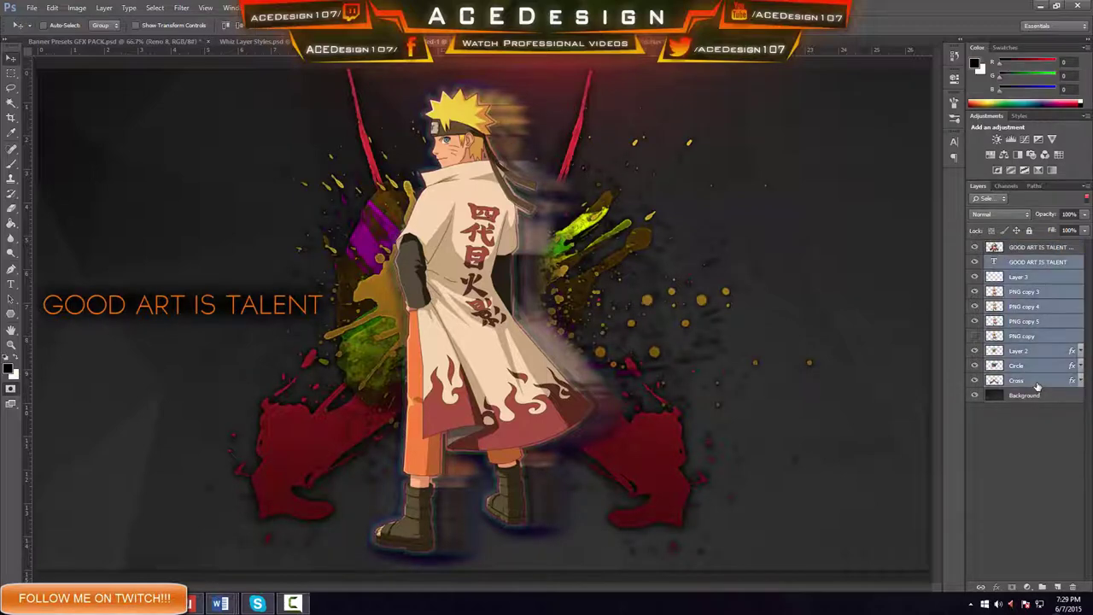
key("ctrl+g")
double_click(1017, 262)
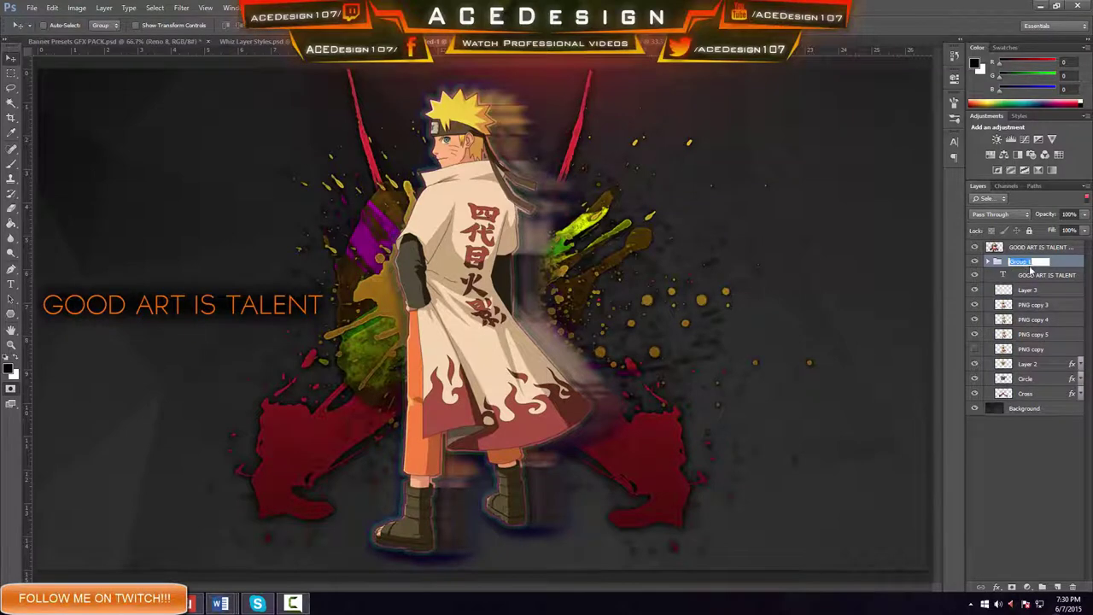
left_click(1055, 274)
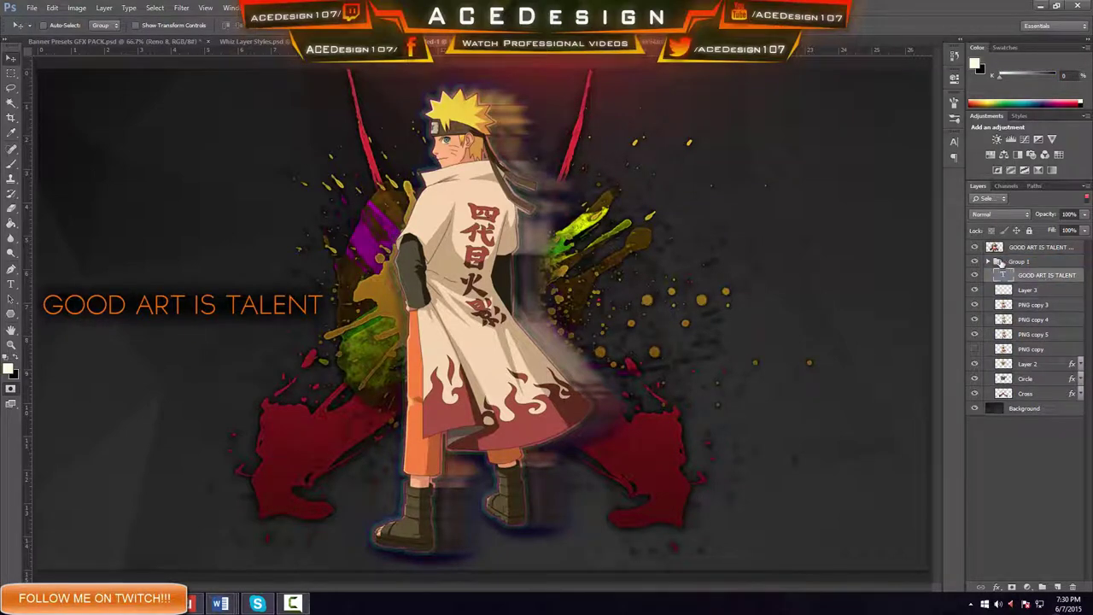
left_click(989, 264)
left_click(1047, 277)
left_click(1039, 394, "shift")
left_click(990, 262)
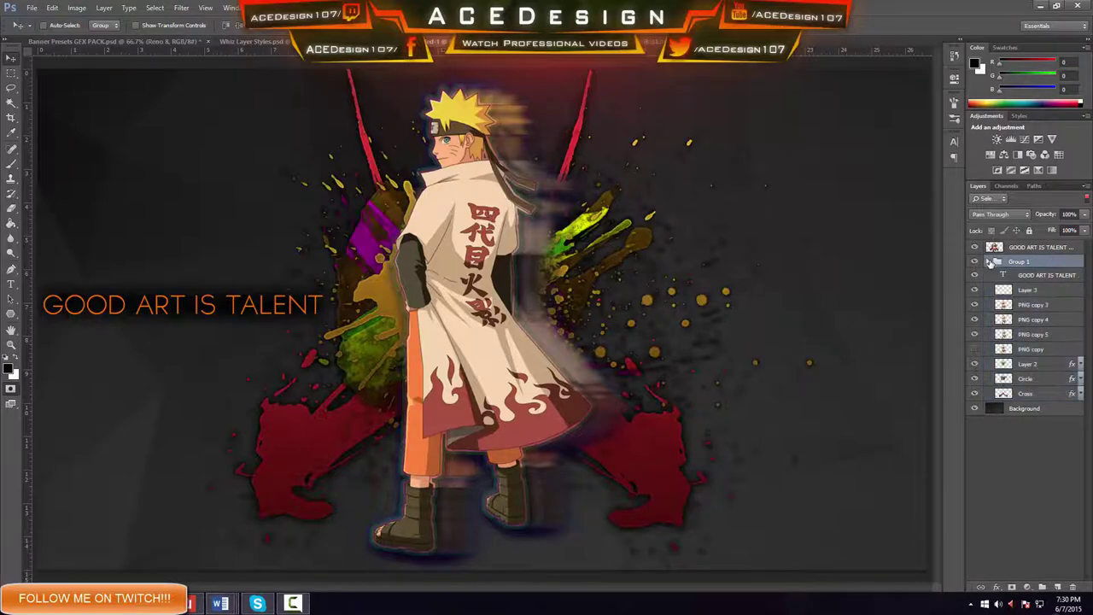
Step: Rasterize the text and the layer styles of all grouped layers and merge them into one layer
left_click(1042, 274)
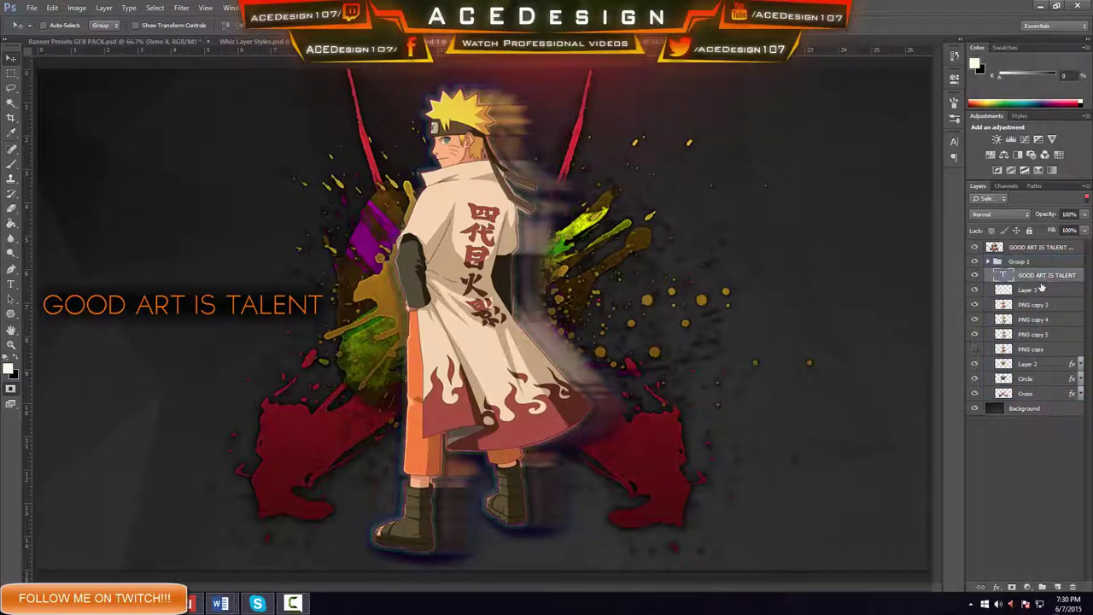
left_click(1034, 391, "shift")
right_click(1046, 280)
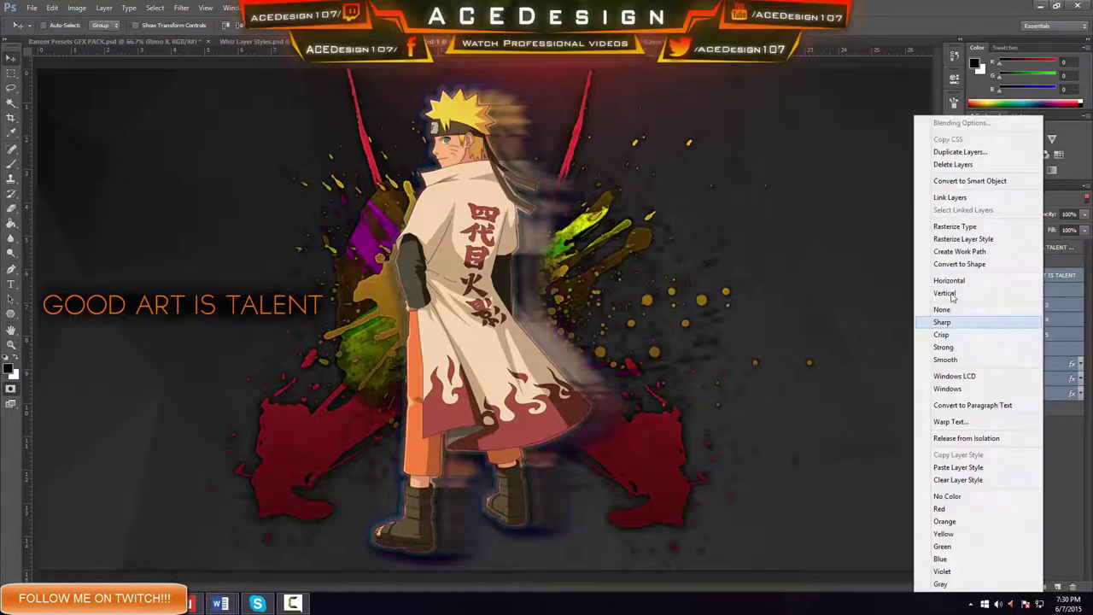
left_click(966, 228)
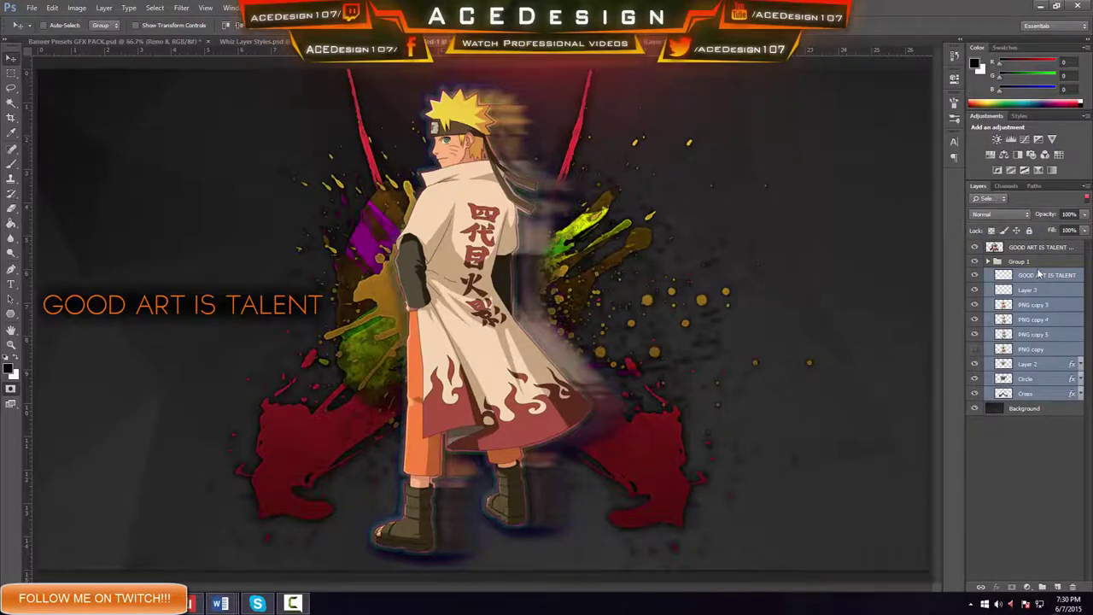
right_click(1039, 273)
left_click(1041, 279)
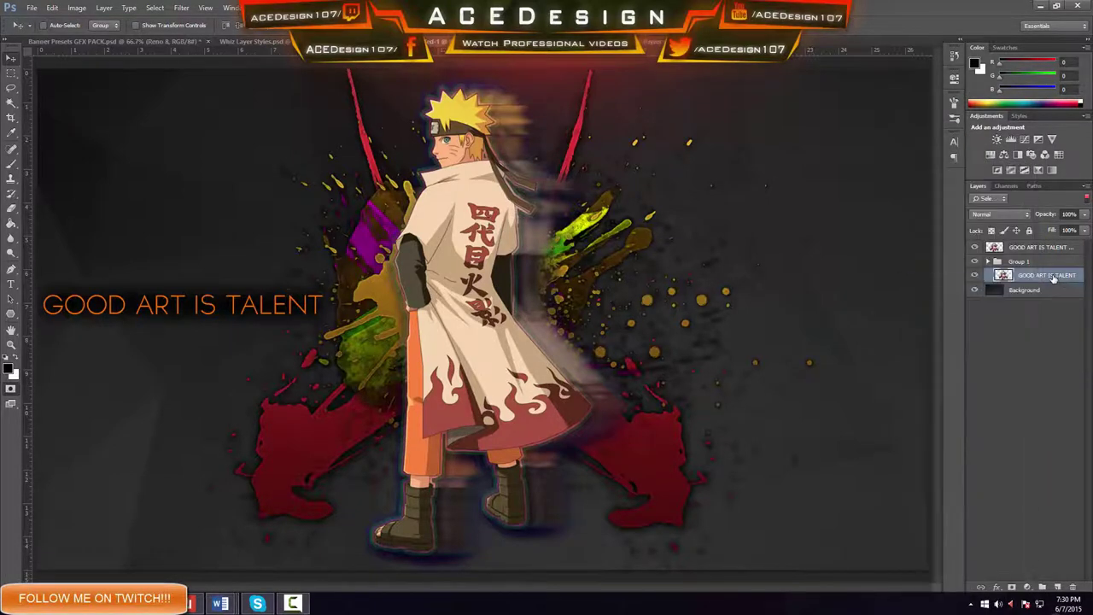
Step: Delete the merged layer inside Group 1 and the group itself, leaving the merged copy above the Background
left_click(996, 262)
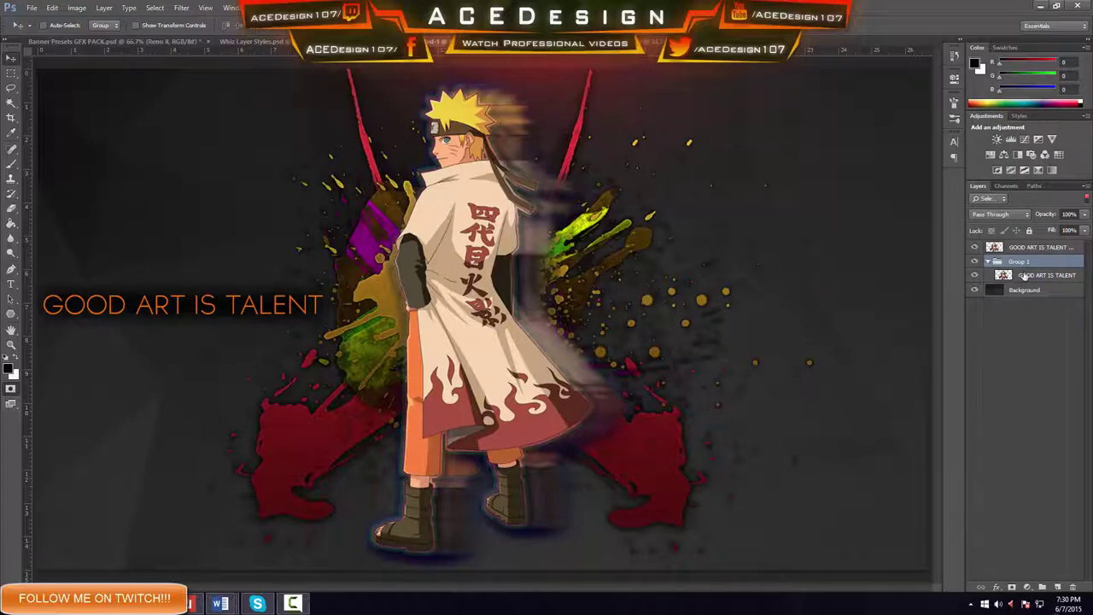
left_click(1026, 275)
key("Delete")
key("Delete")
left_click(1027, 249)
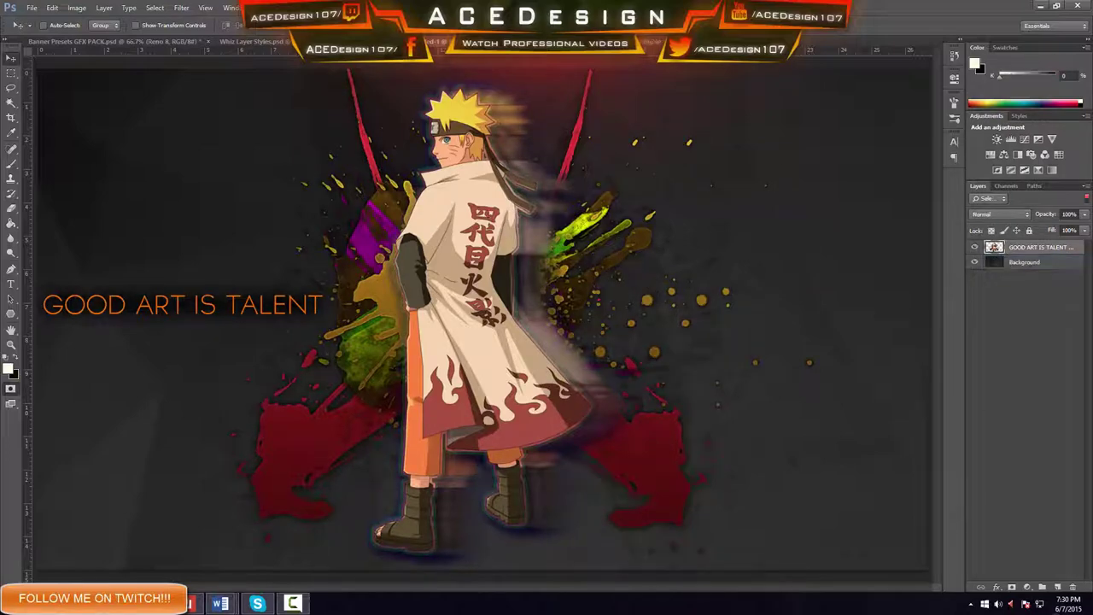
Step: Undo the deletion of Group 1 and its merged layer
left_click(180, 8)
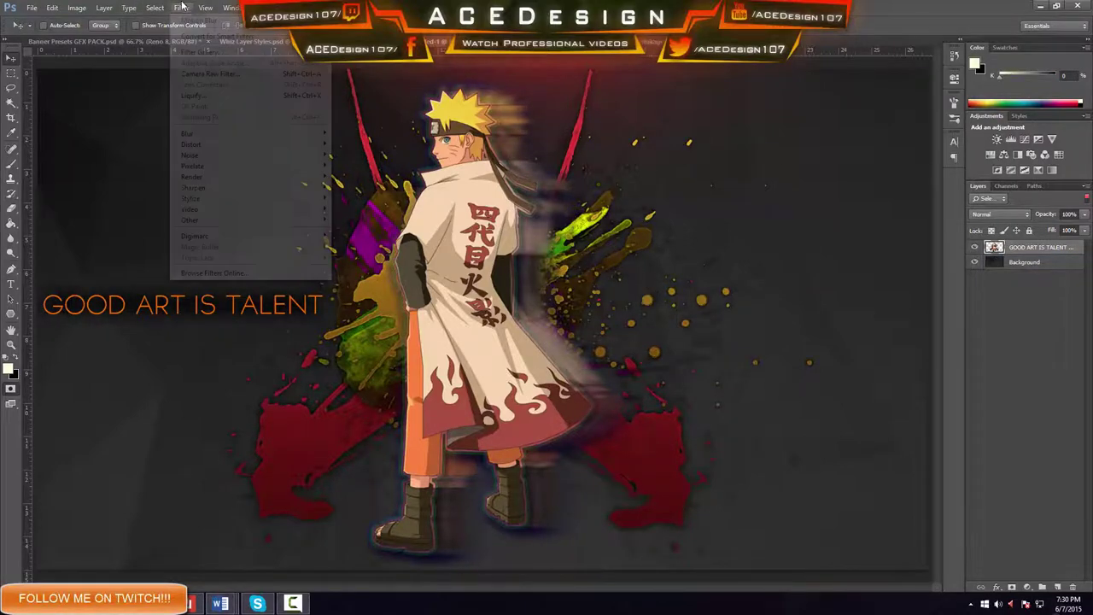
left_click(1067, 248)
left_click(975, 247)
left_click(974, 247)
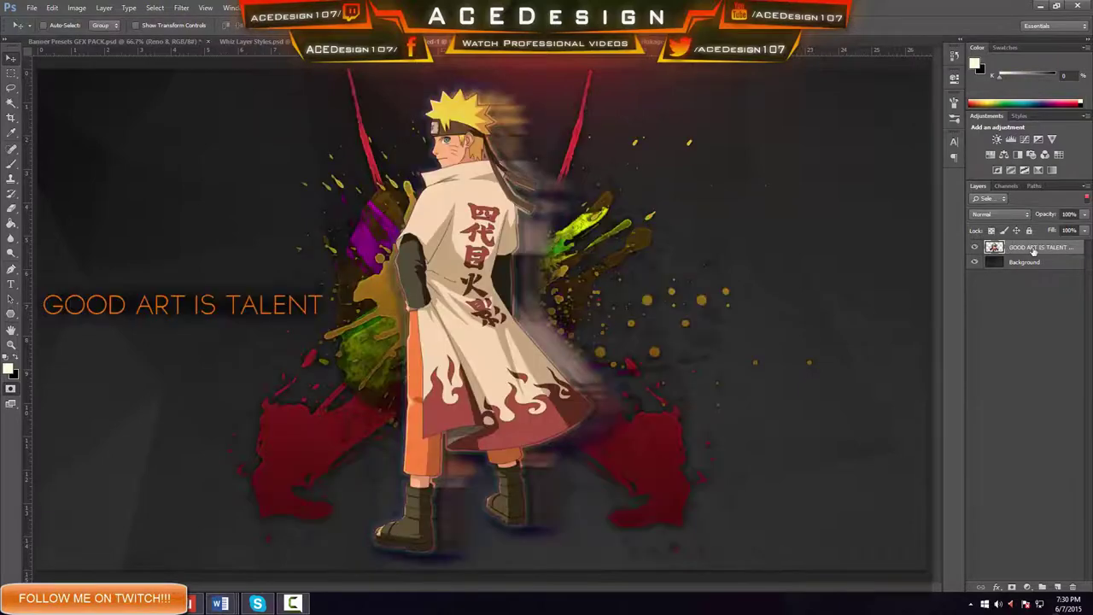
left_click(181, 7)
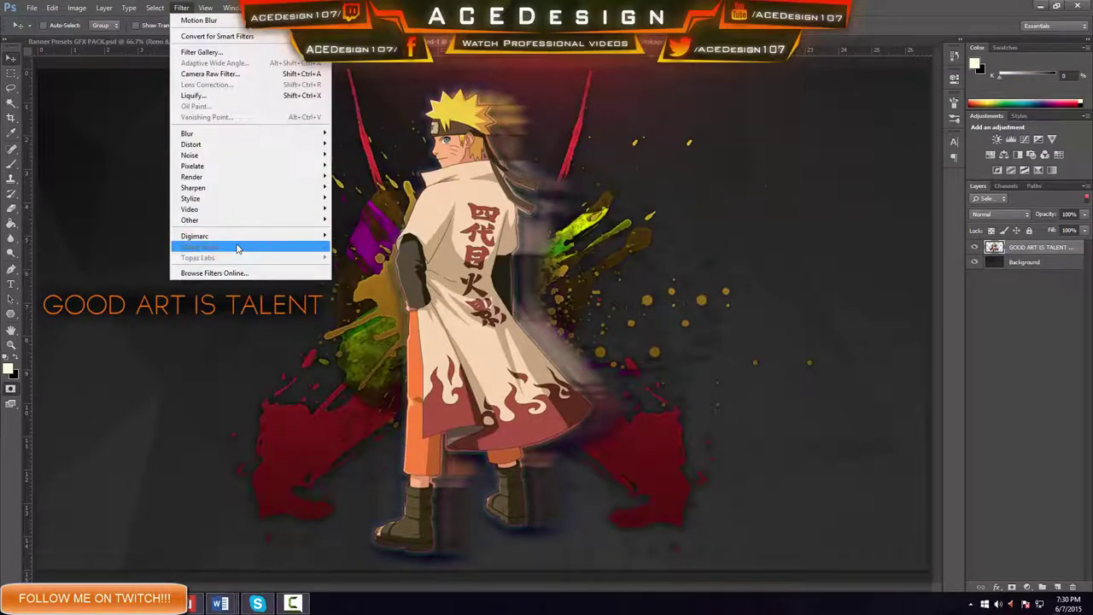
left_click(1013, 253)
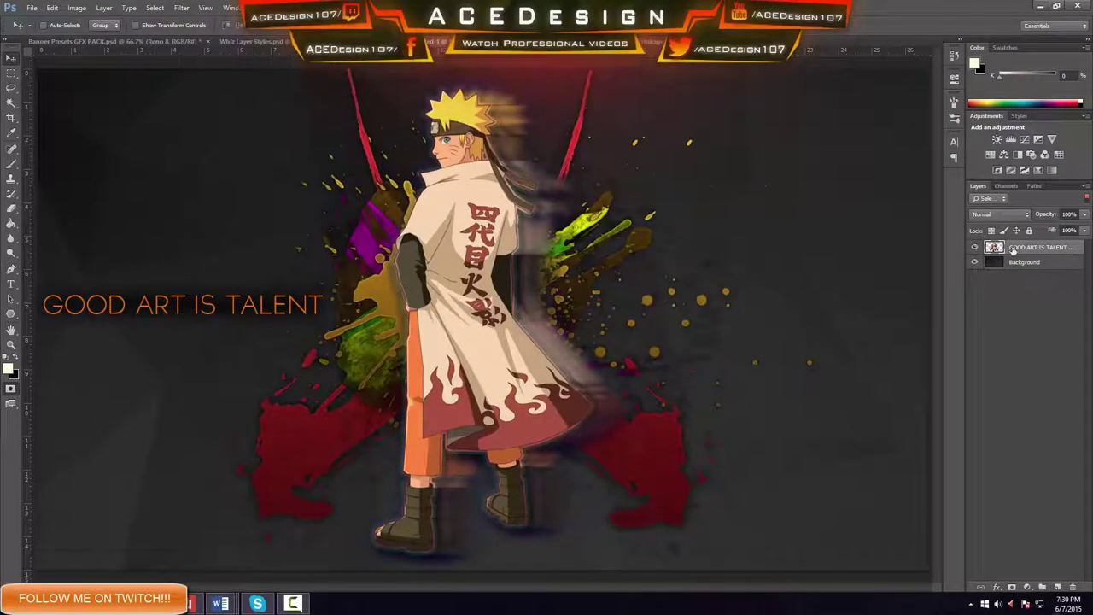
key("ctrl+alt+z")
key("ctrl+alt+z")
key("ctrl+alt+z")
key("ctrl+alt+z")
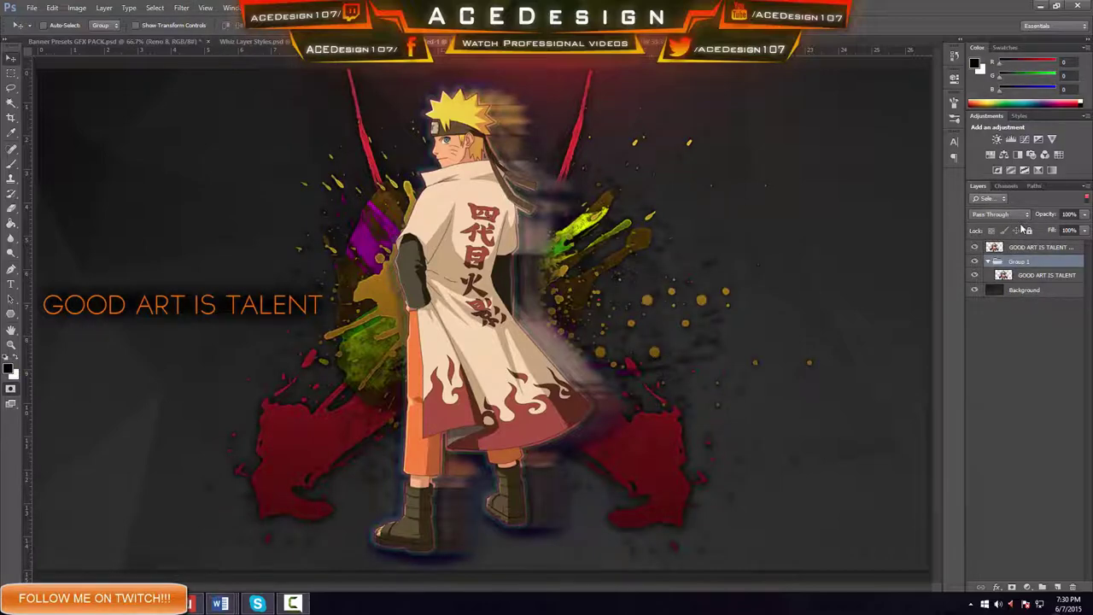
Step: Hide the merged copy above Group 1 and keep the group visible
key("ctrl+e")
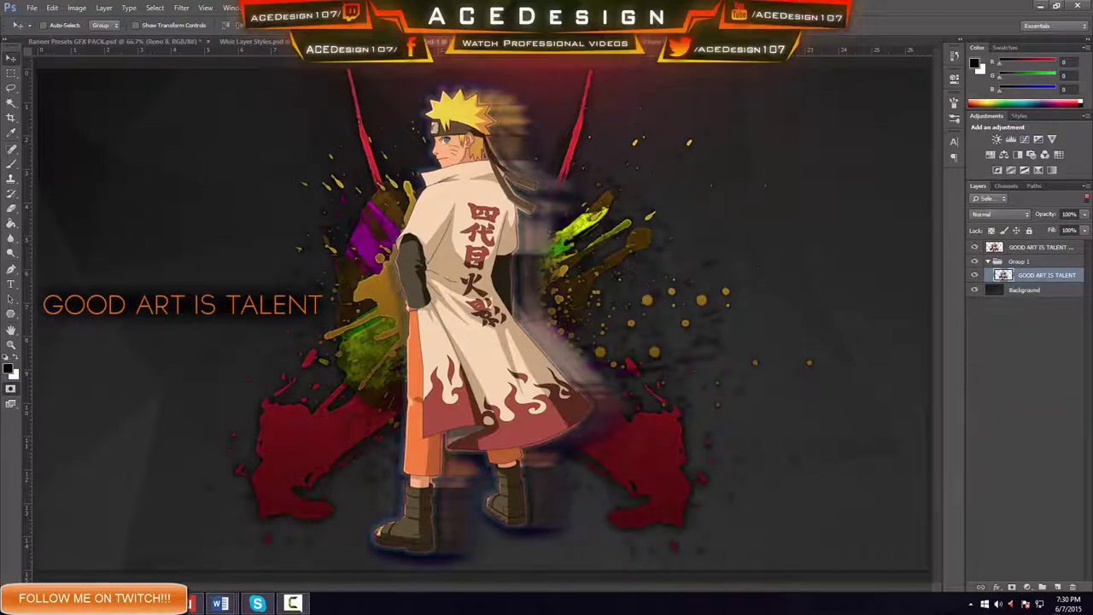
left_click(181, 8)
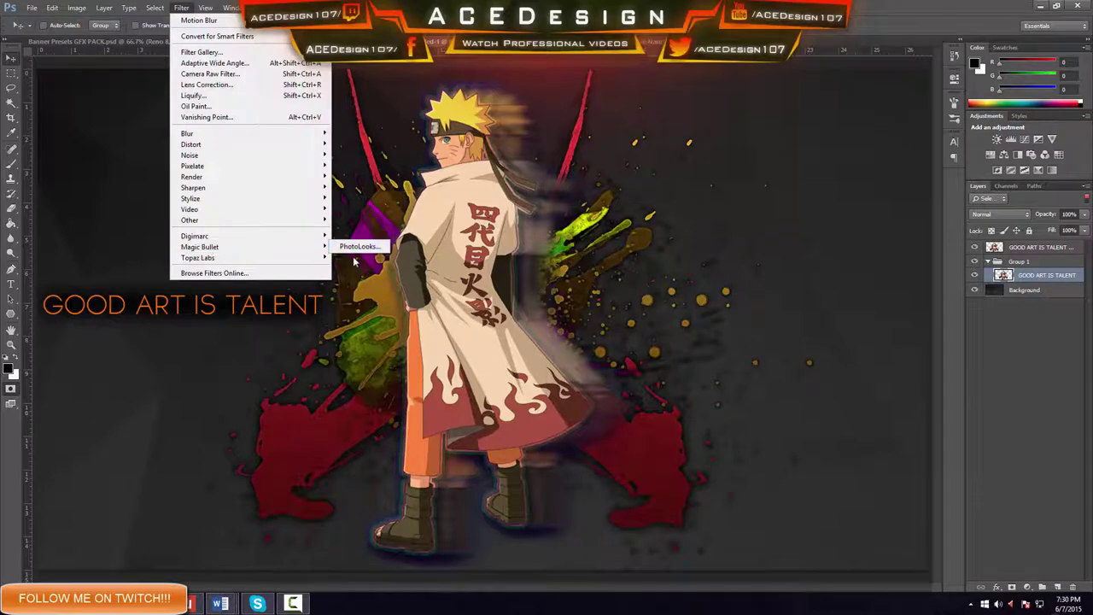
left_click(974, 252)
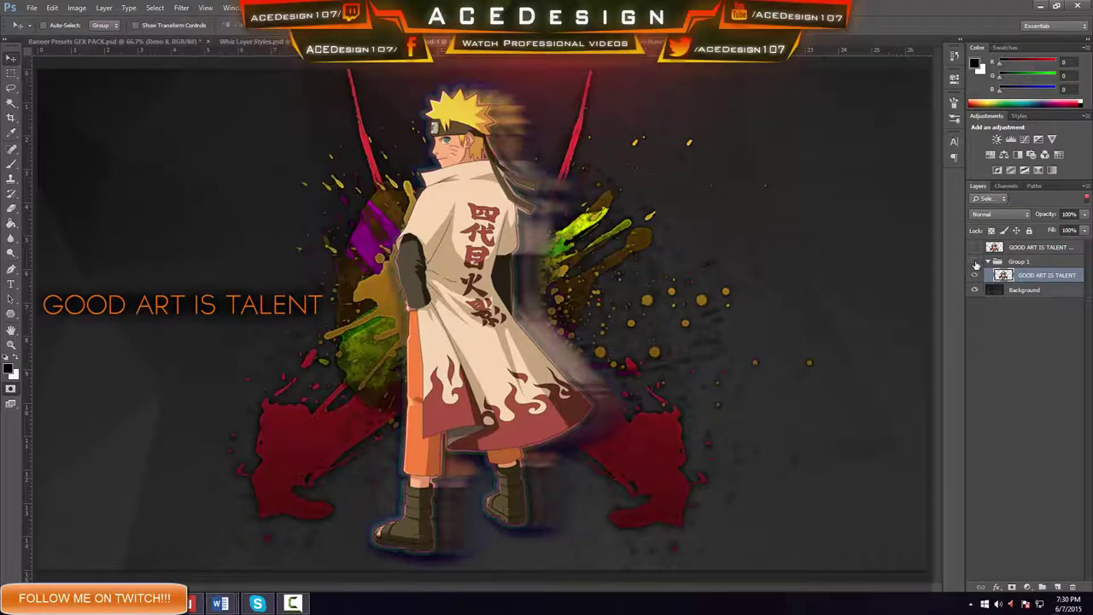
left_click(975, 263)
left_click(1015, 263)
left_click(975, 262)
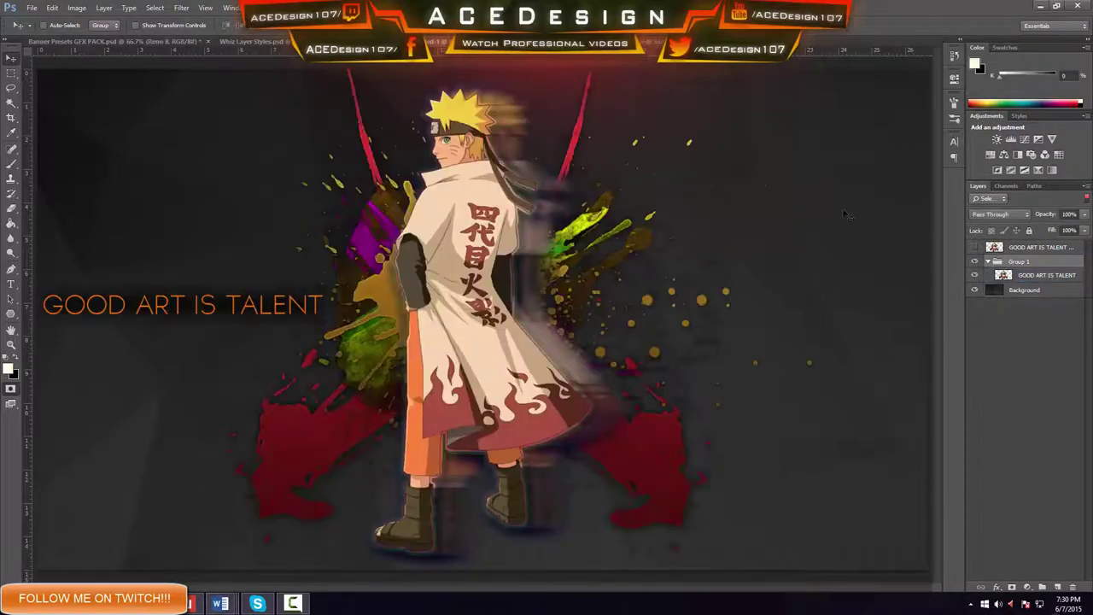
Step: Undo the merge of the layers inside Group 1
left_click(1037, 274)
left_click(181, 7)
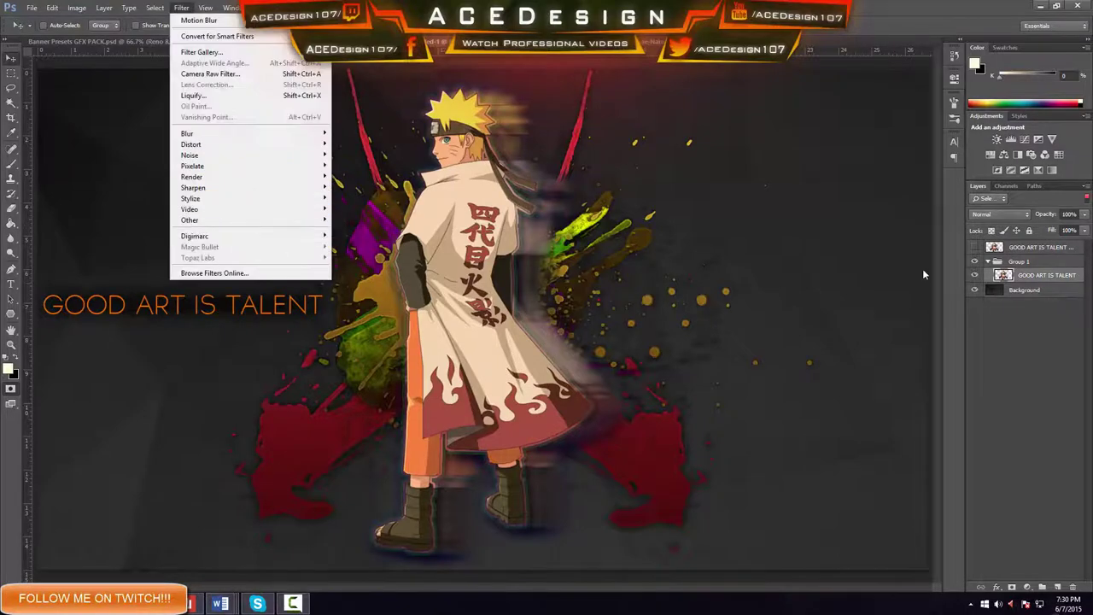
left_click(1048, 265)
left_click(1023, 267)
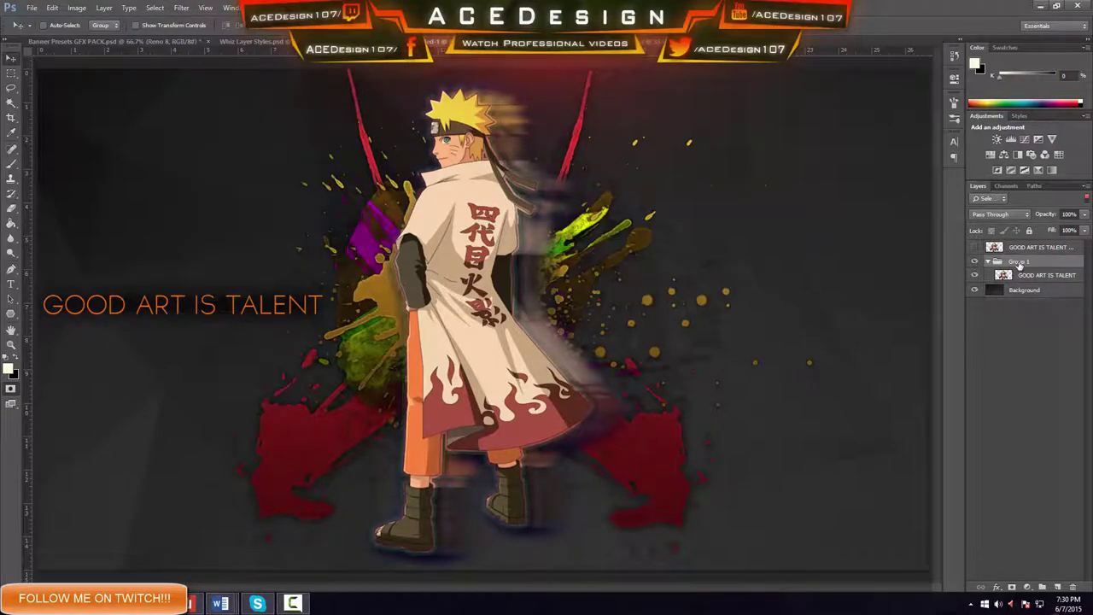
key("ctrl+z")
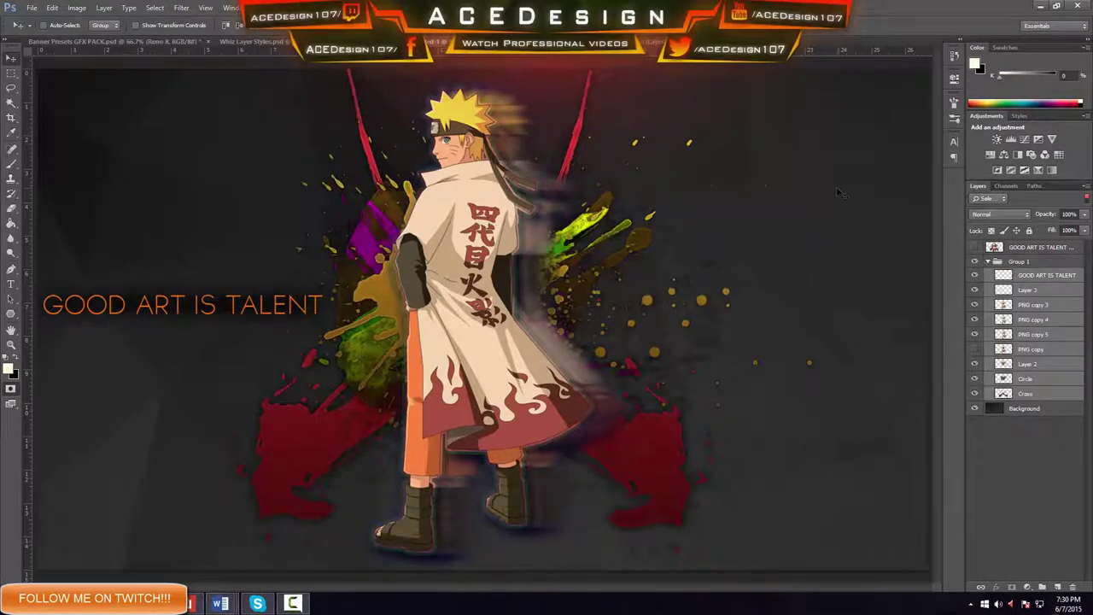
Step: Merge all layers inside Group 1, from GOOD ART IS TALENT down to Cross, into a single layer
left_click(1061, 270)
left_click(1033, 392, "shift")
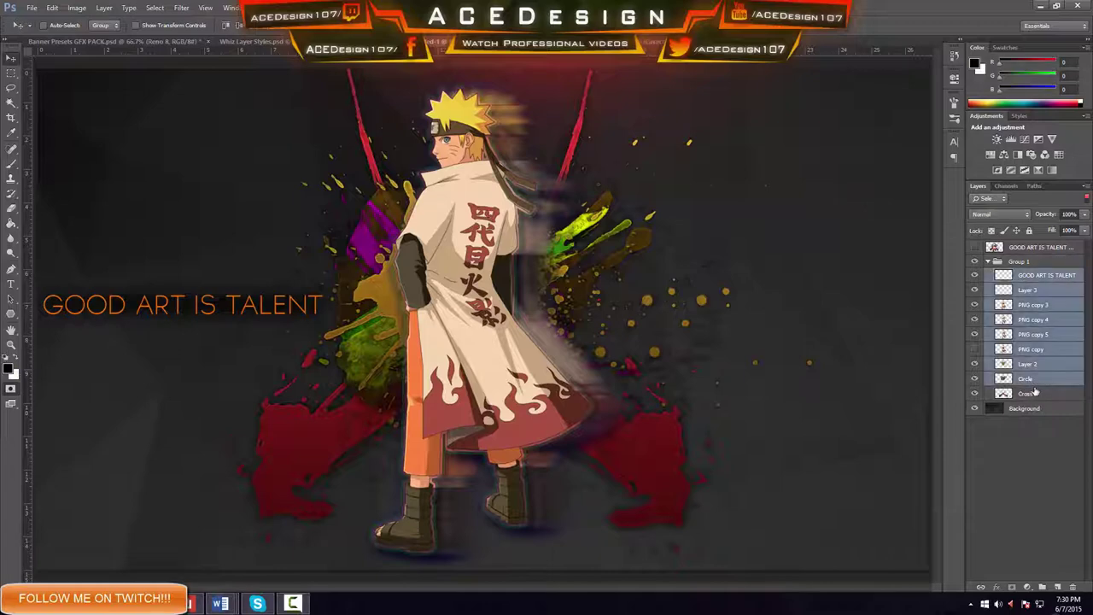
key("ctrl+e")
Step: Open PhotoLooks on the merged GOOD ART IS TALENT layer and remove Swing-Tilt and all Post effects from the look, keeping Curves
left_click(181, 7)
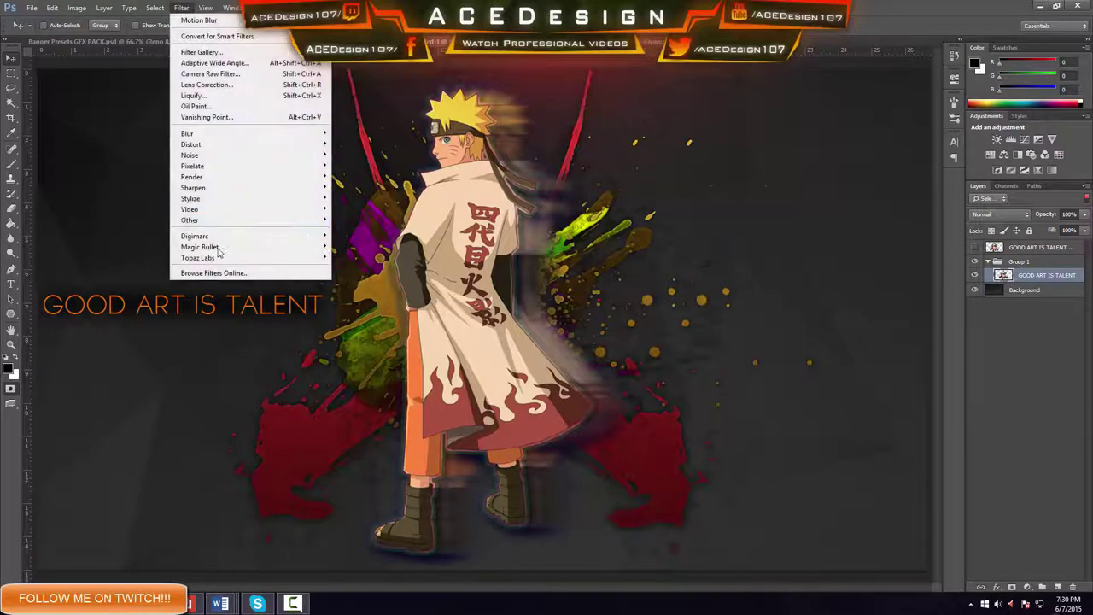
mouse_move(224, 248)
left_click(358, 246)
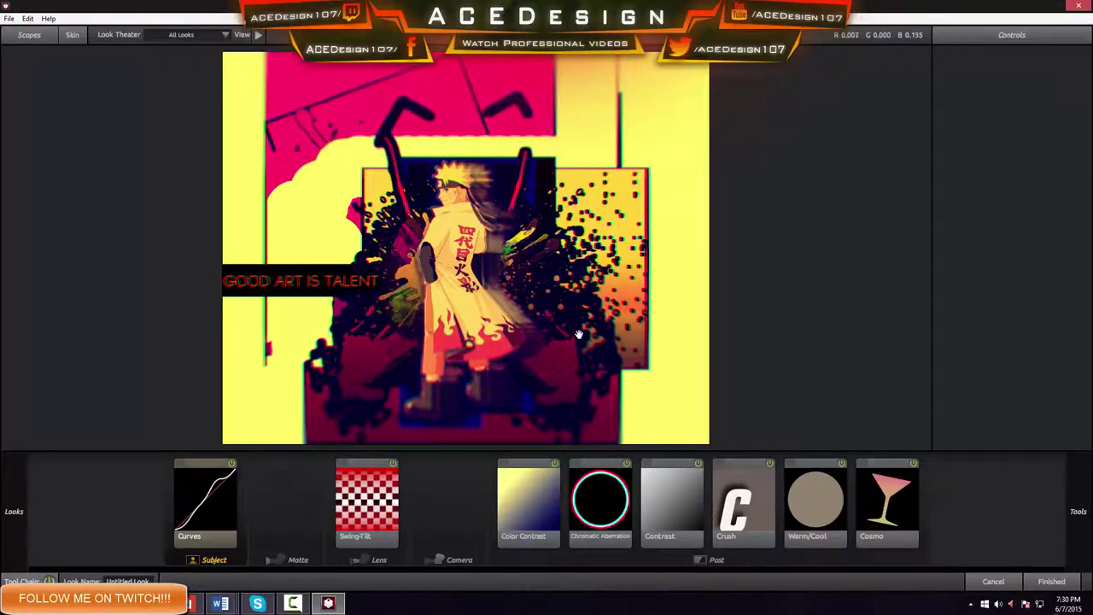
left_click(548, 488)
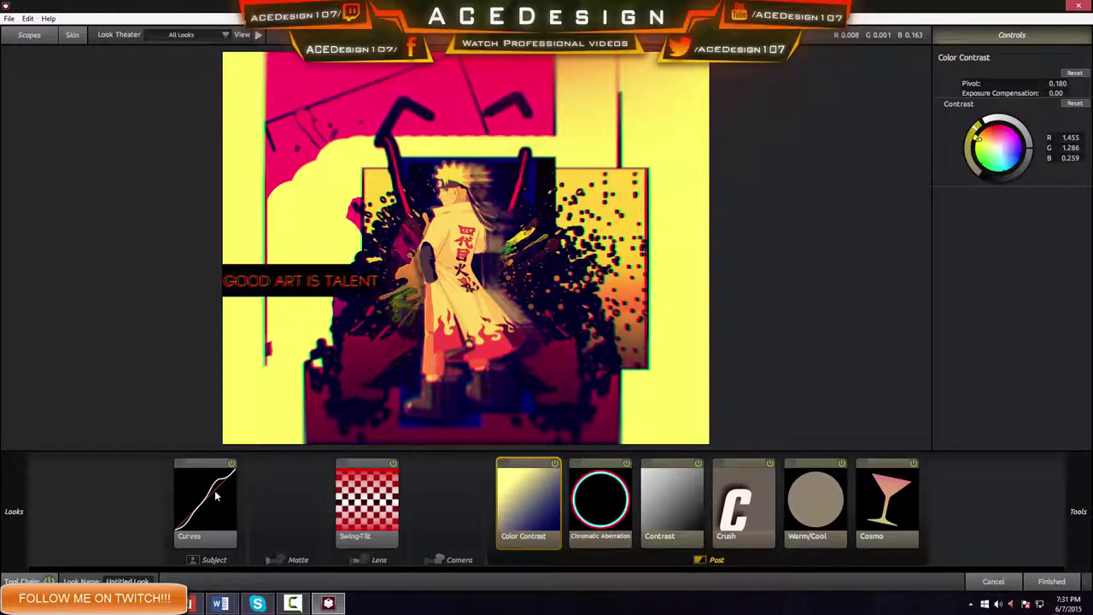
key("Delete")
key("Delete")
key("Delete")
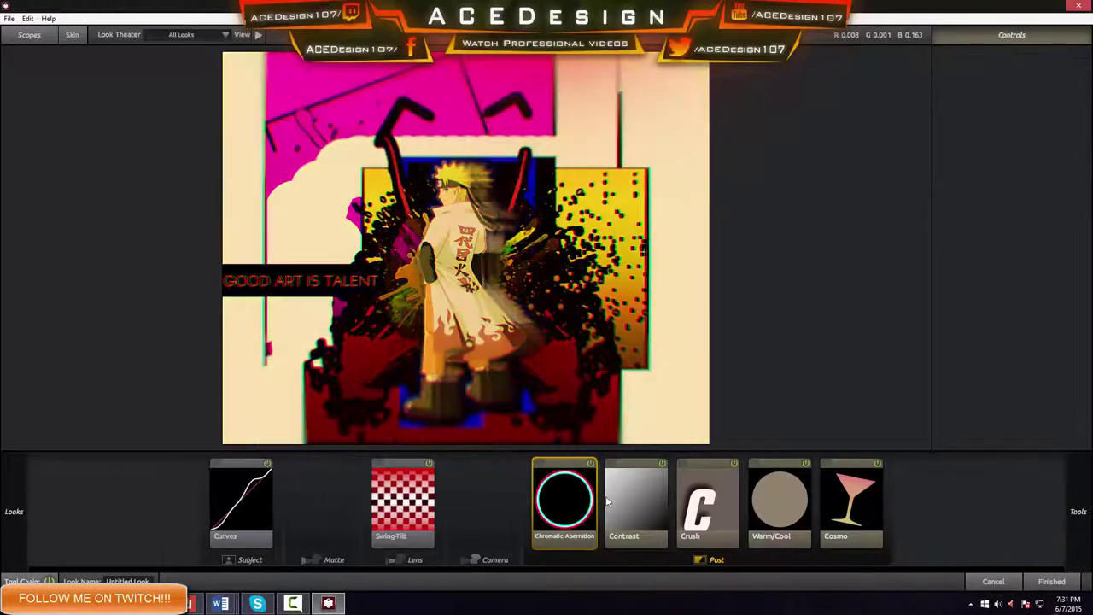
key("Delete")
key("Delete")
key("Delete")
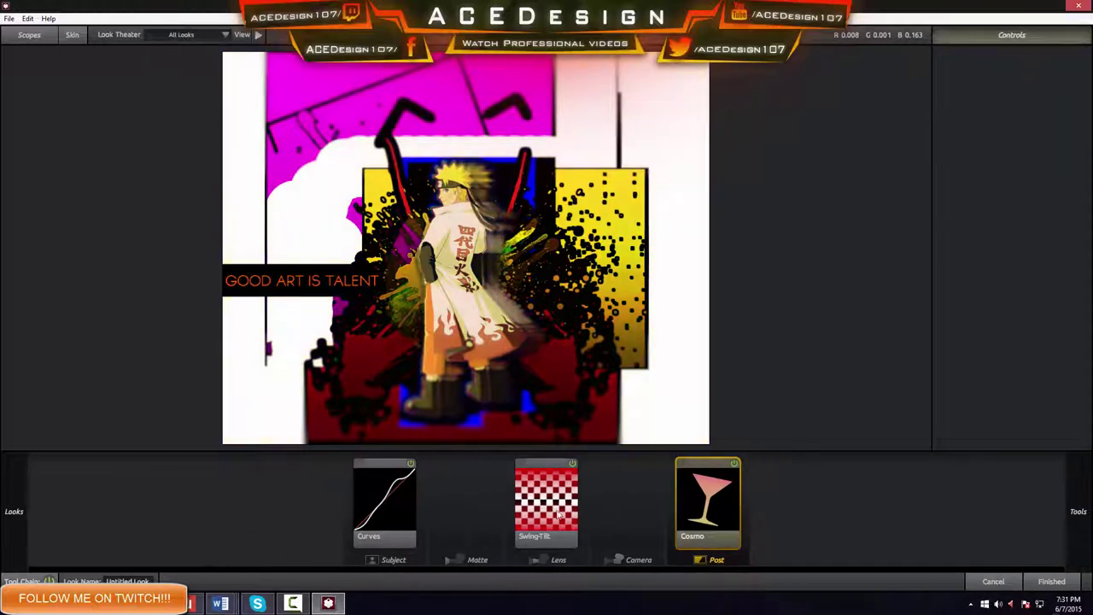
left_click(554, 511)
key("Delete")
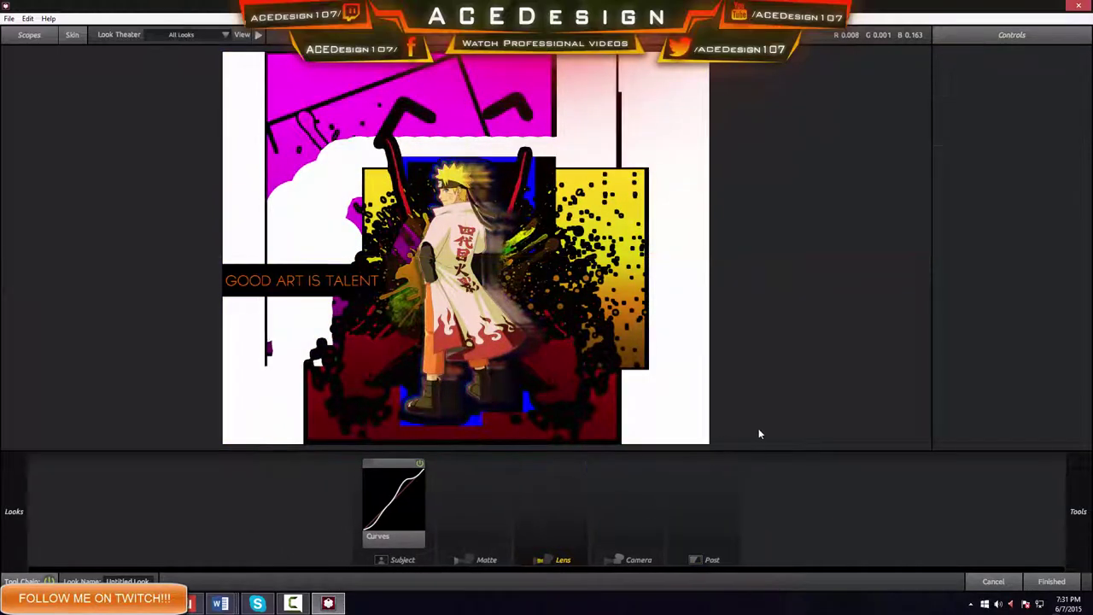
Step: Add Cosmo, Pop, Color Contrast and Crush to the look's Post stage
left_click(708, 560)
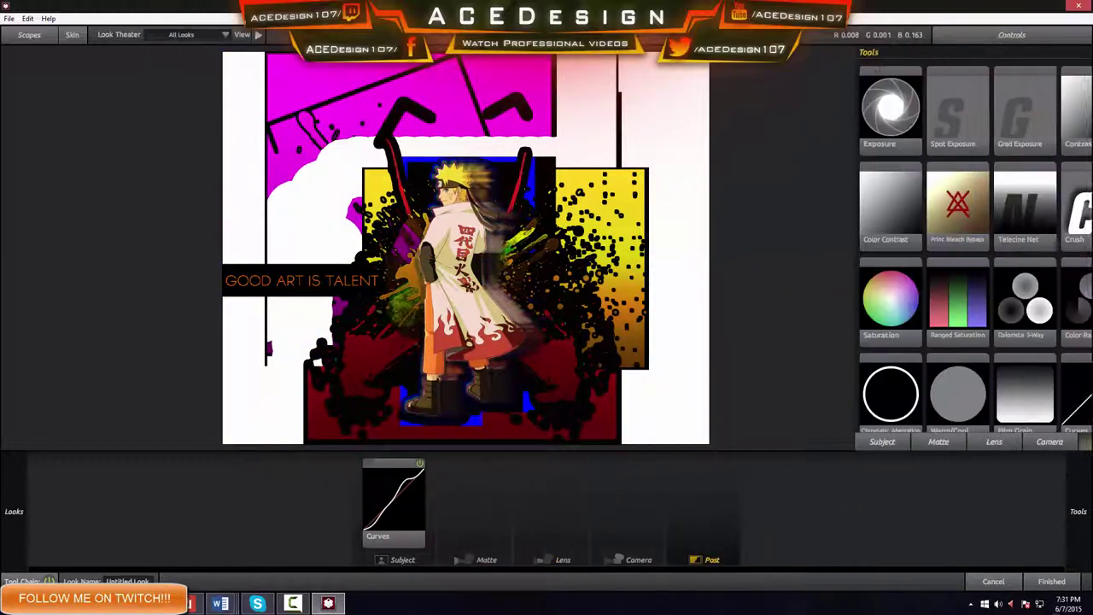
scroll(879, 364, "down", 3)
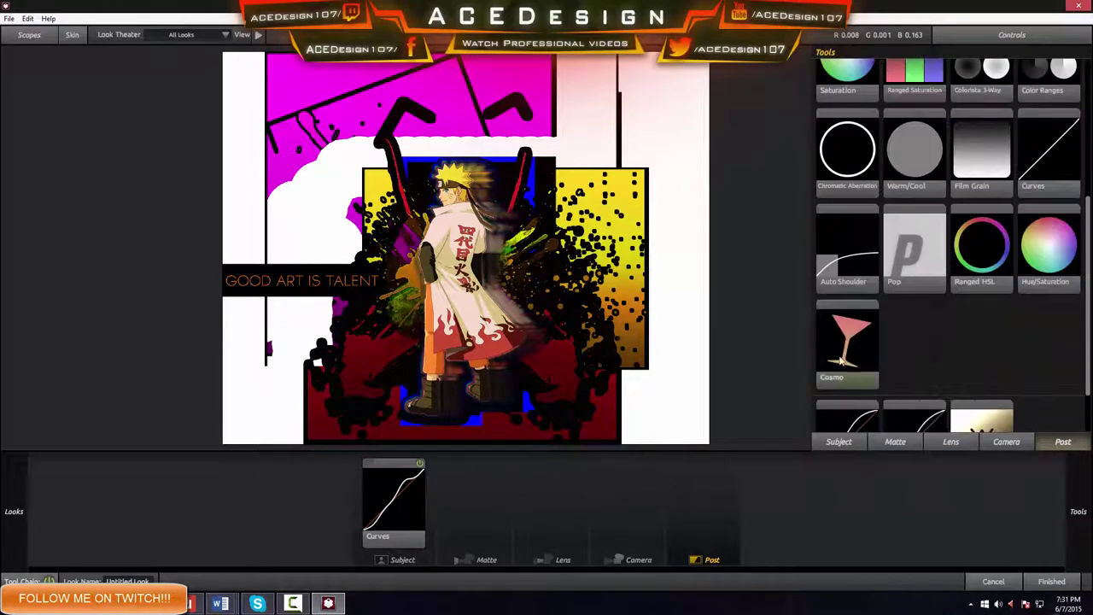
left_click_drag(867, 371, 703, 503)
mouse_move(1052, 242)
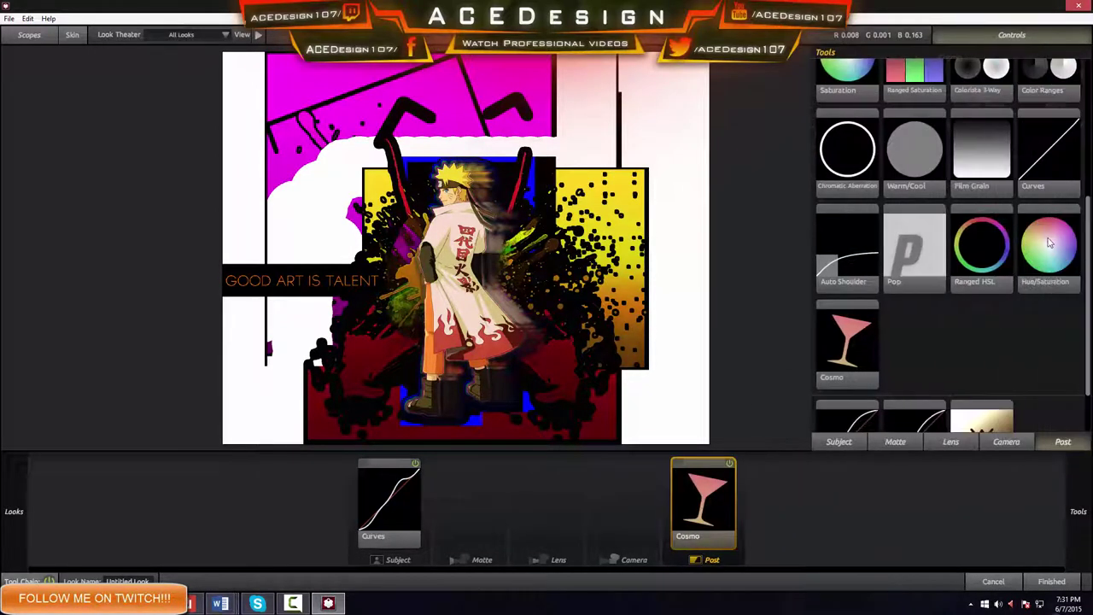
scroll(990, 363, "down", 1)
scroll(970, 381, "up", 1)
left_click_drag(938, 297, 738, 503)
mouse_move(1049, 333)
scroll(1051, 338, "up", 5)
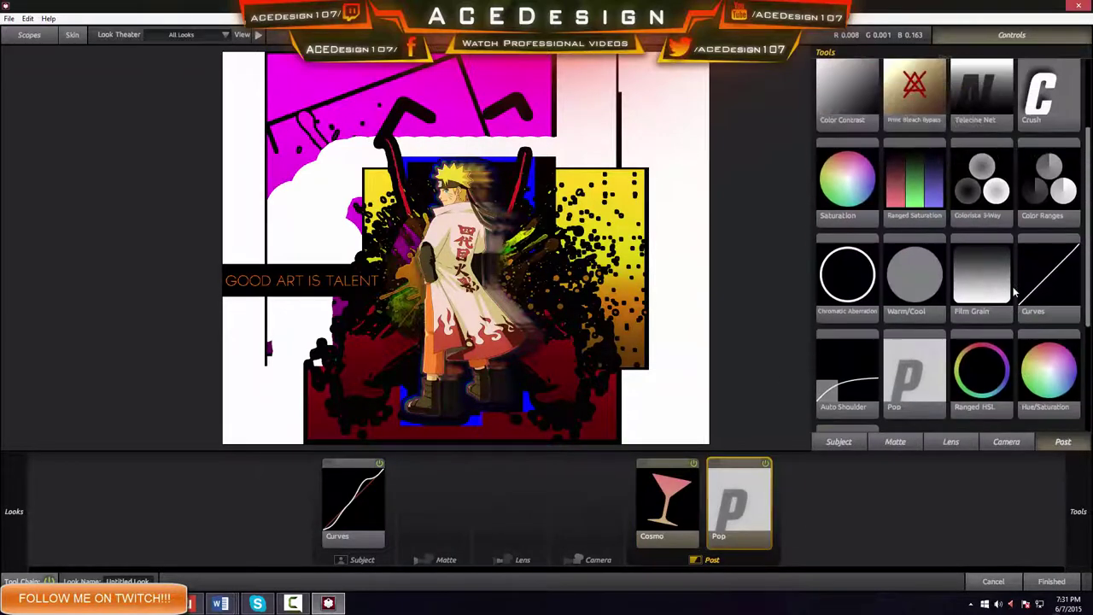
left_click_drag(846, 183, 773, 495)
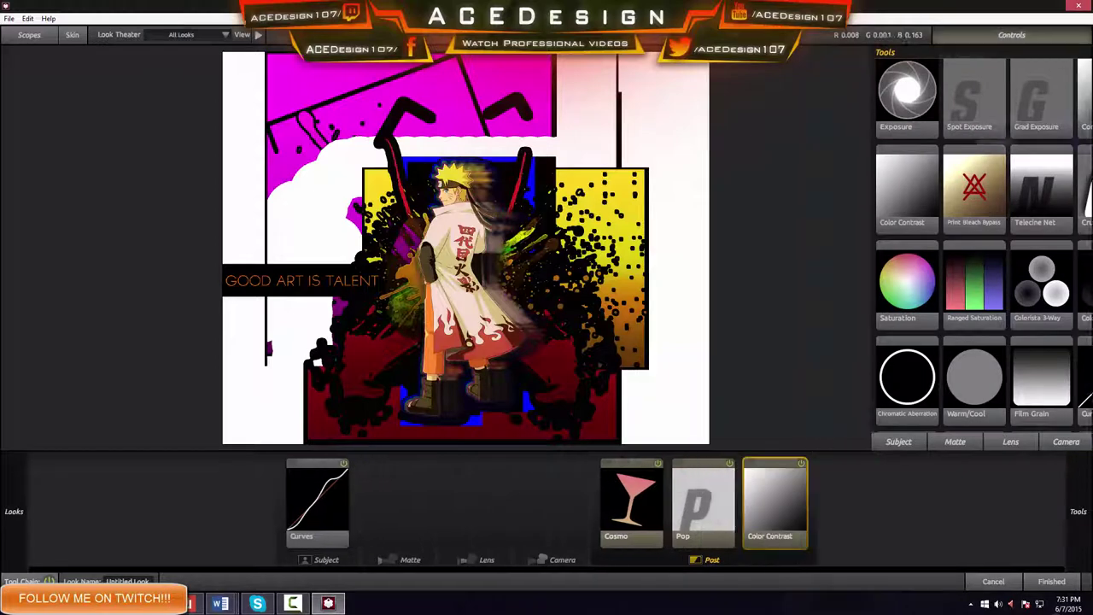
left_click_drag(1048, 192, 798, 495)
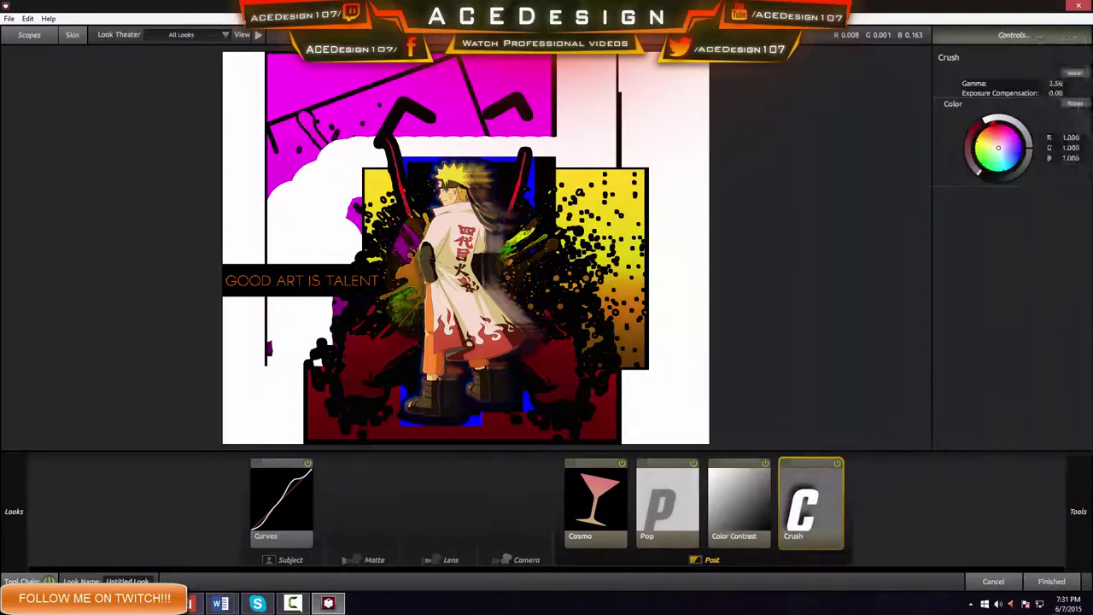
Step: Append Chromatic Aberration, Warm/Cool, Film Grain and Hue/Saturation after Crush in the Post stage
mouse_move(967, 270)
scroll(967, 269, "down", 2)
scroll(965, 272, "down", 2)
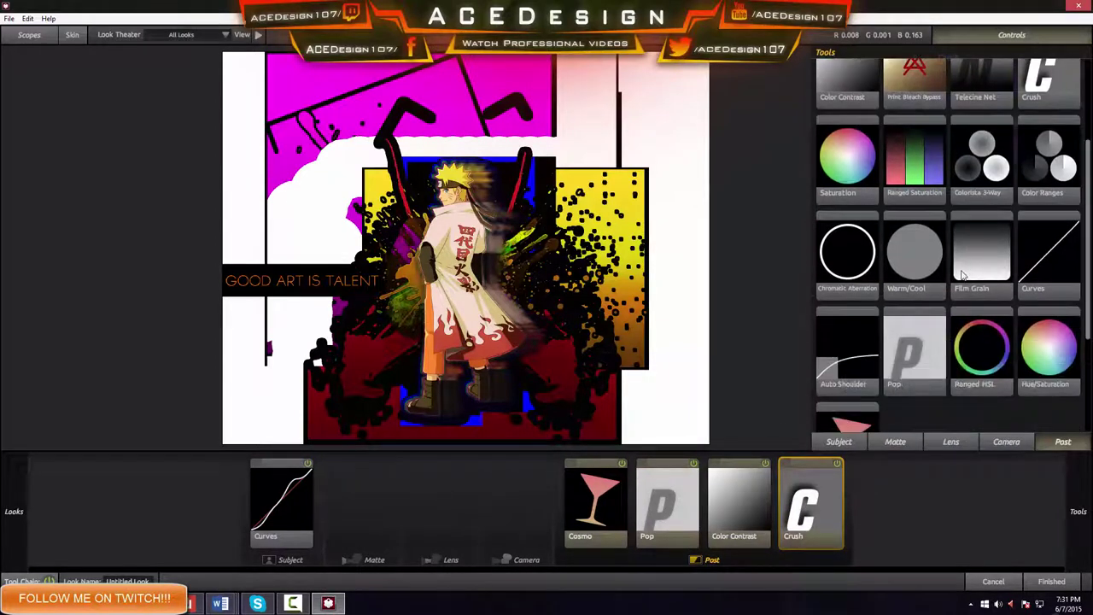
left_click_drag(833, 284, 877, 522)
mouse_move(1090, 287)
mouse_move(1090, 246)
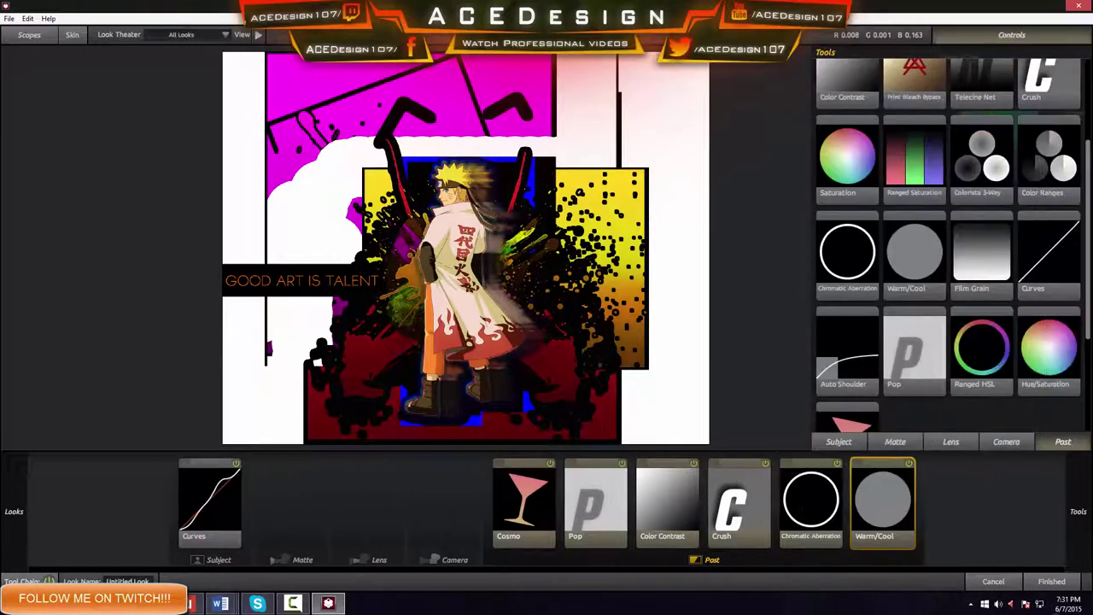
left_click_drag(988, 269, 922, 488)
mouse_move(1090, 304)
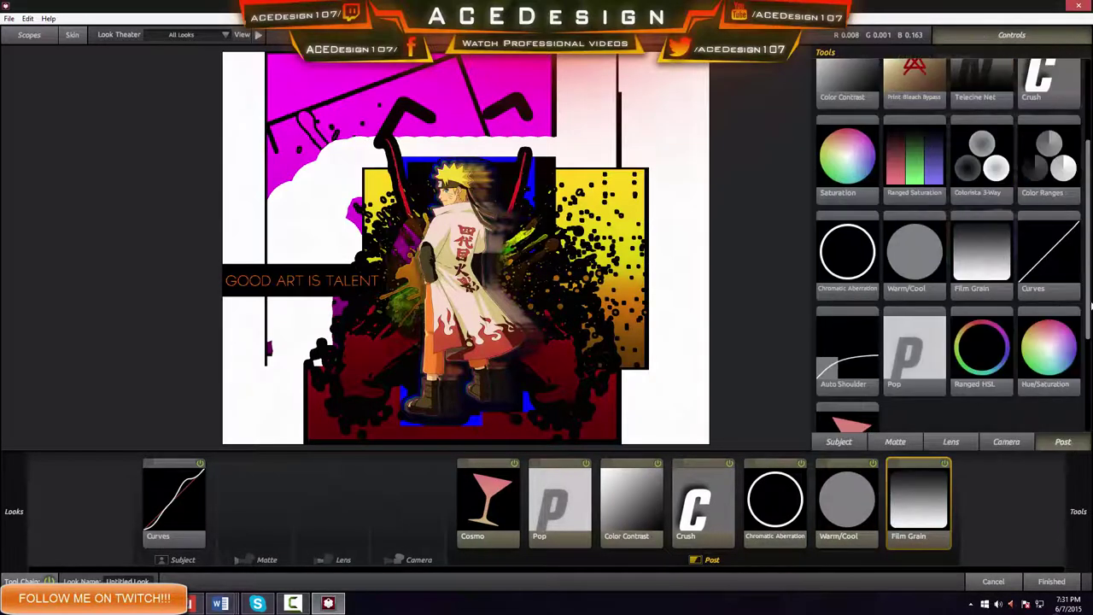
left_click_drag(1024, 358, 937, 504)
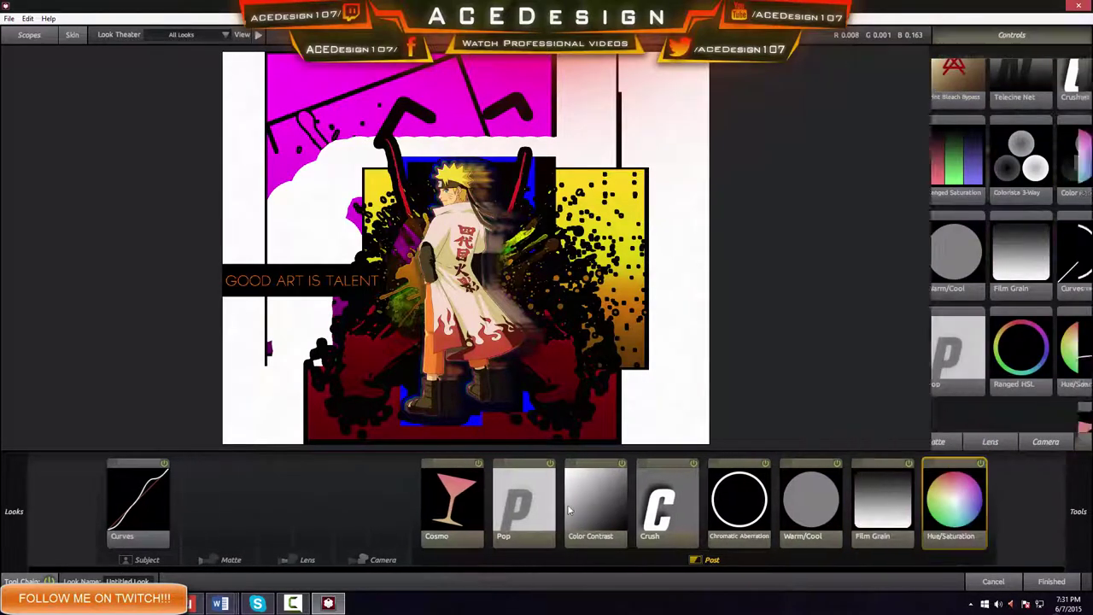
Step: Try a green Hue/Saturation component balance and Warm/Cool +0.817 with Tint -0.184, and discard the look
left_click_drag(1062, 170, 1064, 167)
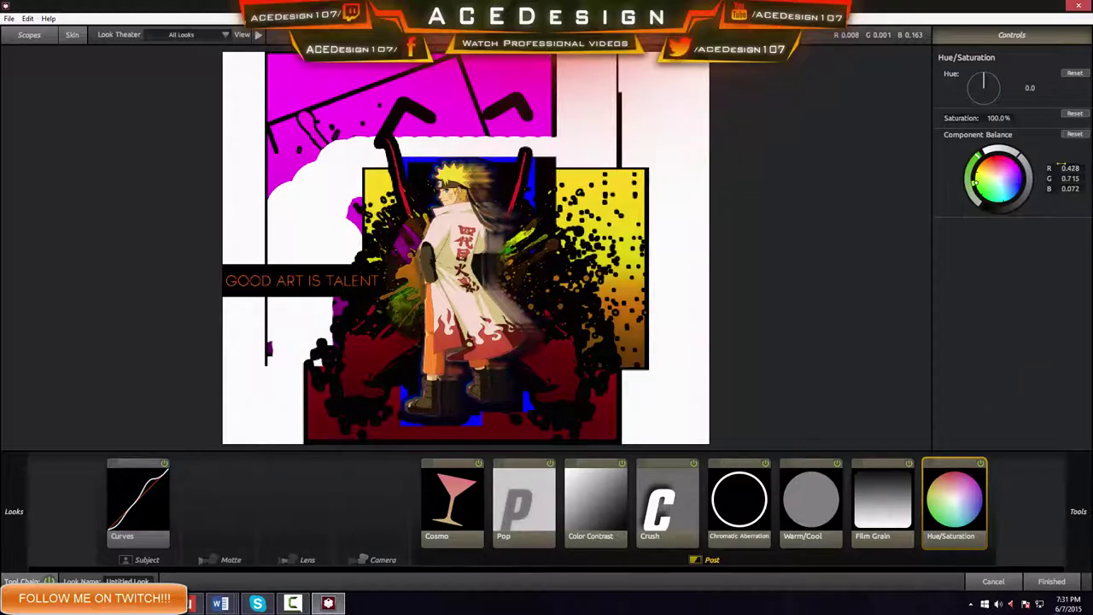
left_click(826, 488)
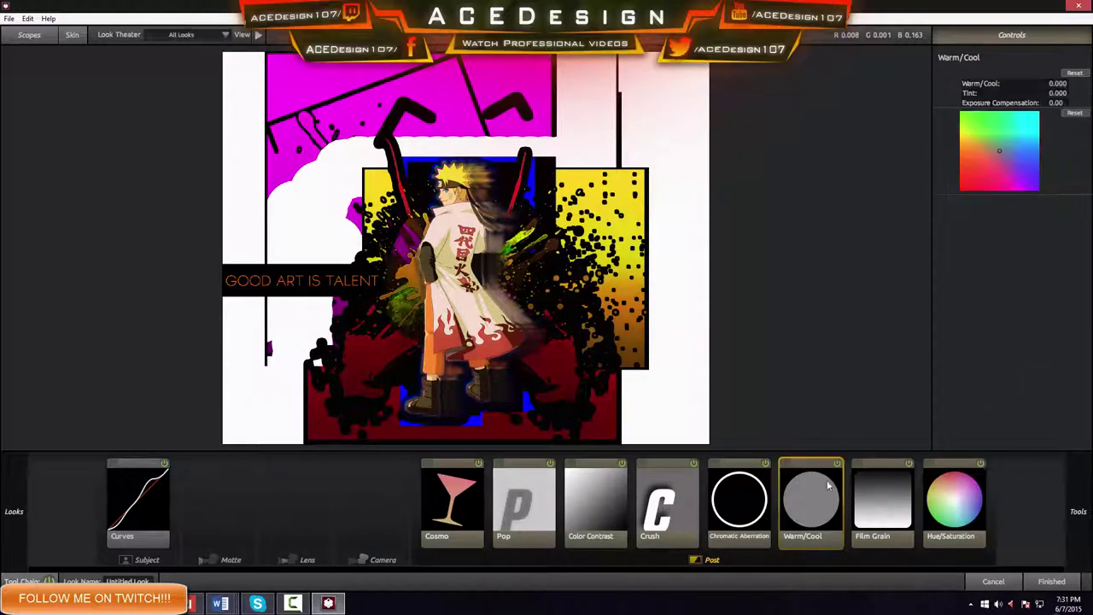
mouse_move(999, 150)
left_mouse_down()
mouse_move(995, 119)
mouse_move(986, 126)
mouse_move(982, 135)
mouse_move(1030, 125)
mouse_move(1015, 155)
left_mouse_up()
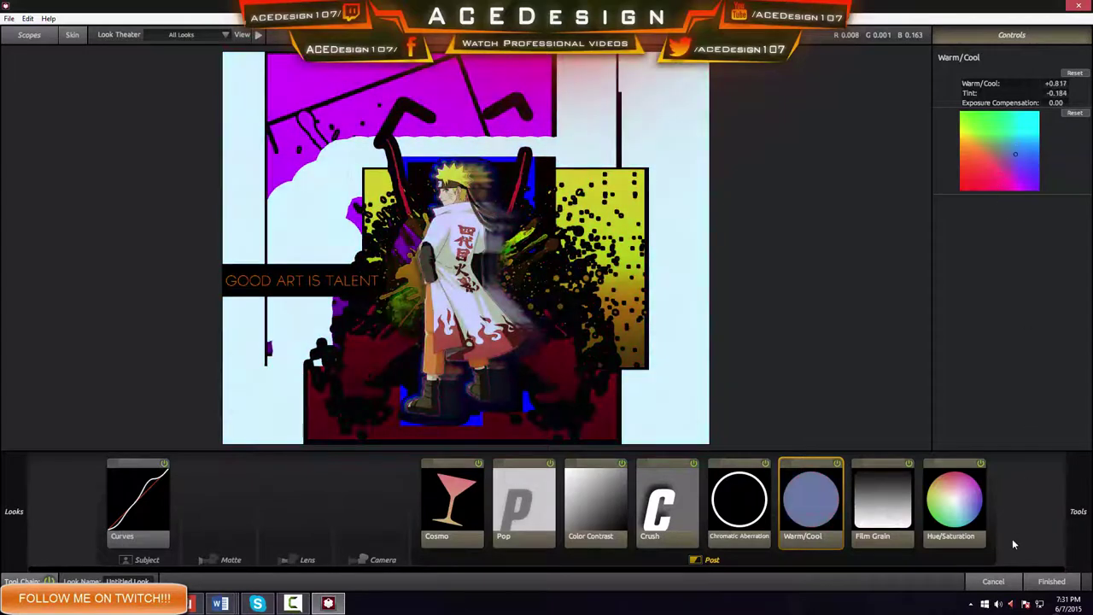
left_click(995, 583)
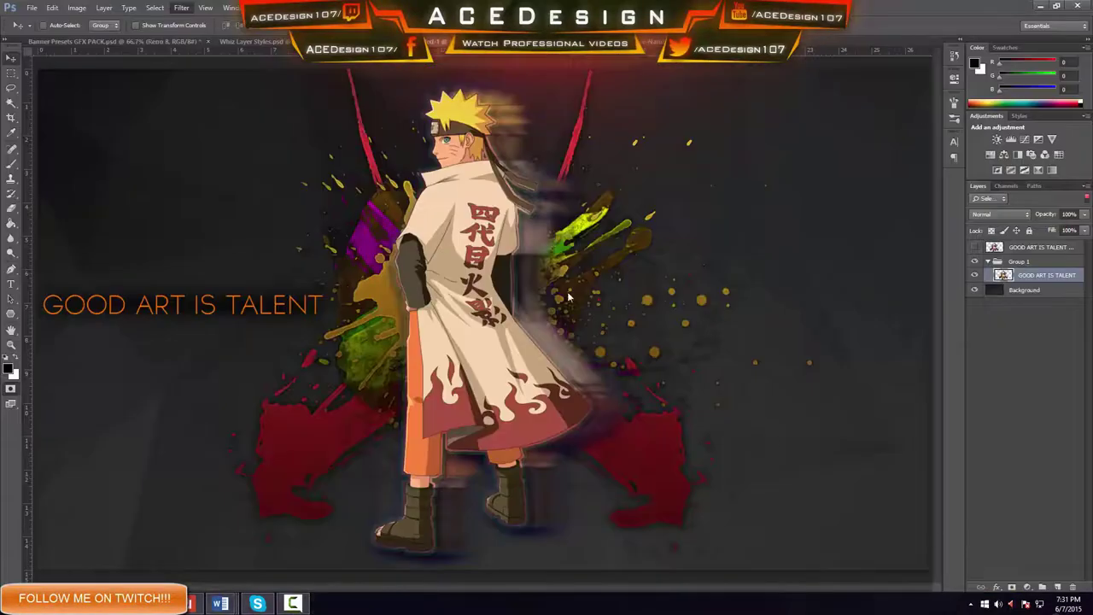
Step: Reopen PhotoLooks on the merged layer and adjust Color Contrast's red value and Chromatic Aberration's Red/Cyan value
left_click(182, 8)
mouse_move(256, 245)
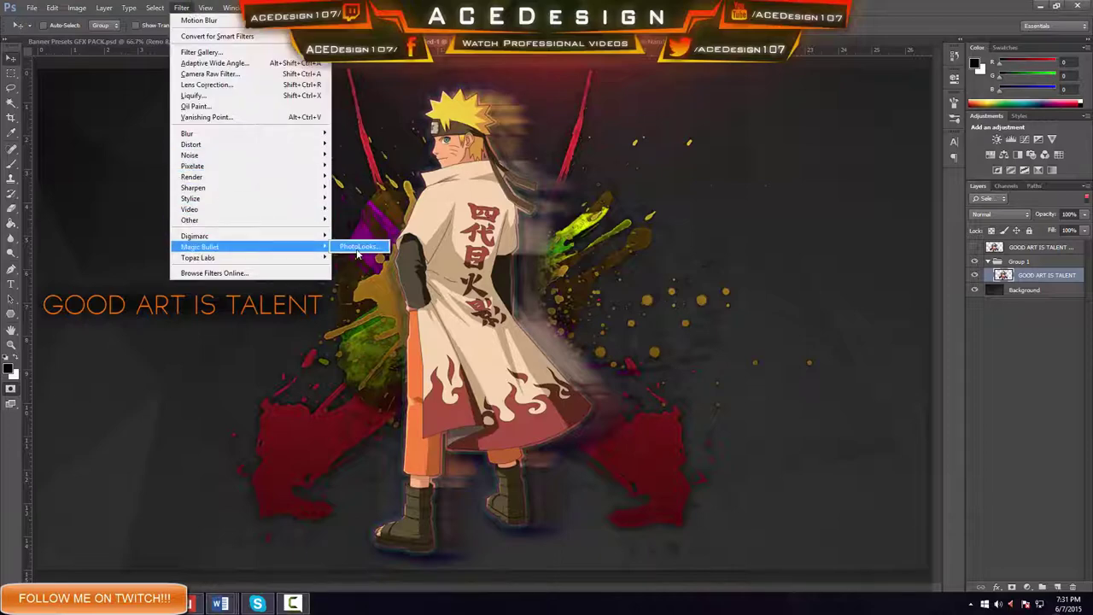
left_click(358, 249)
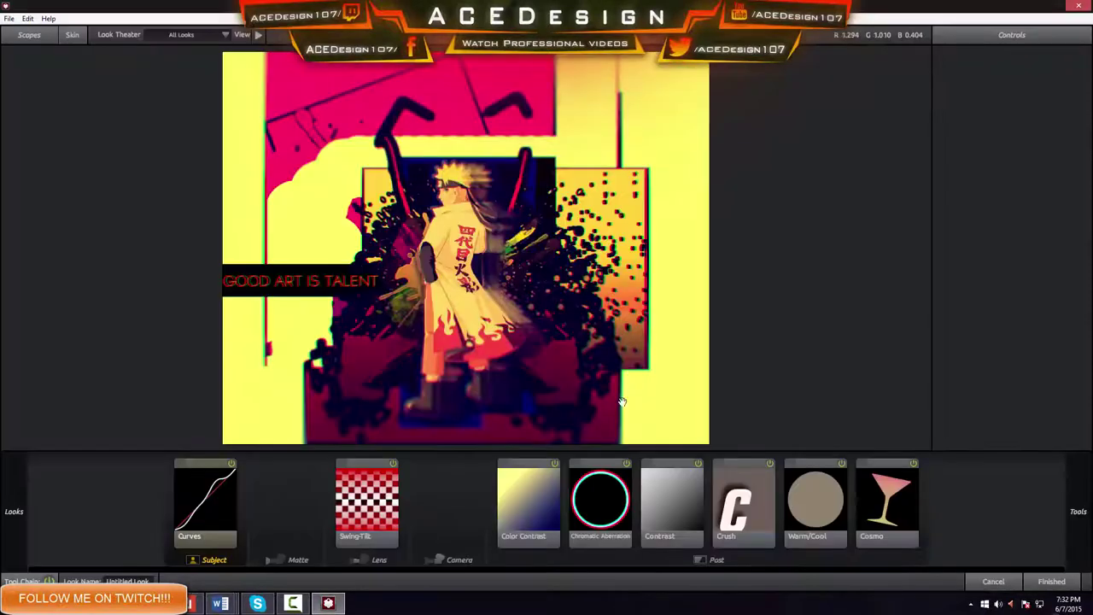
left_click(549, 488)
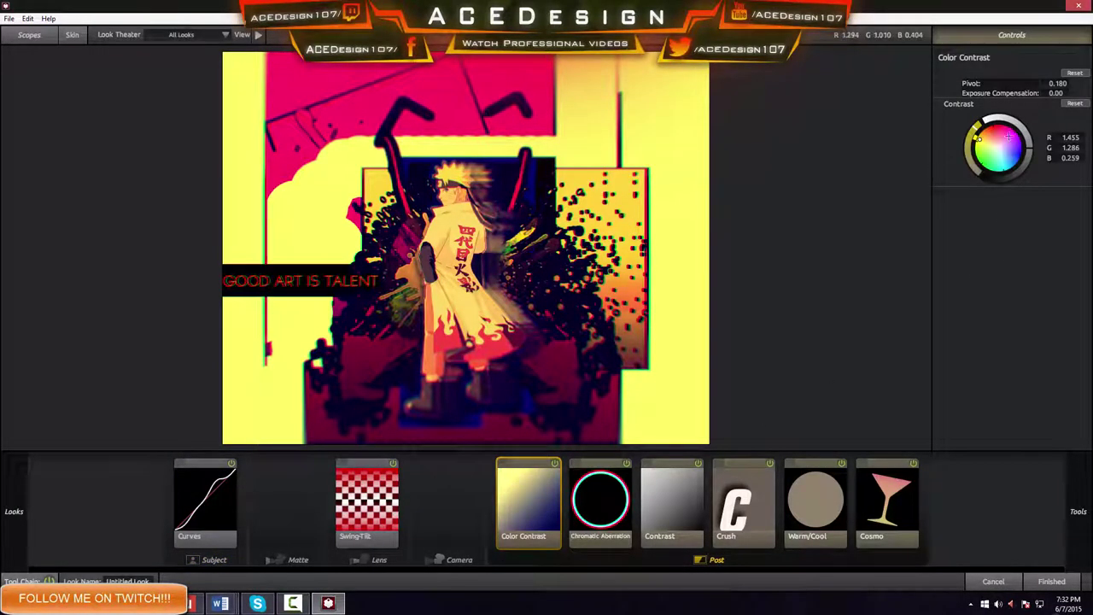
left_click(1067, 138)
type("4")
left_click(613, 510)
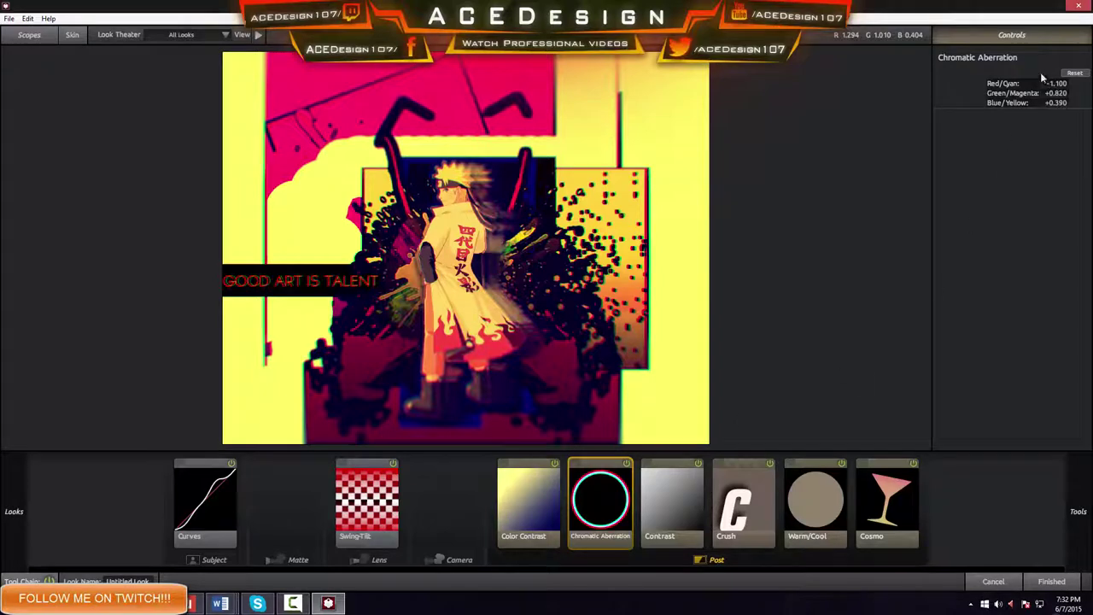
left_click_drag(1049, 83, 1036, 84)
Step: Review the Contrast, Crush, Warm/Cool and Cosmo settings, and set Swing-Tilt's Blur Size to 4.36% and Quality to 1
left_click(692, 484)
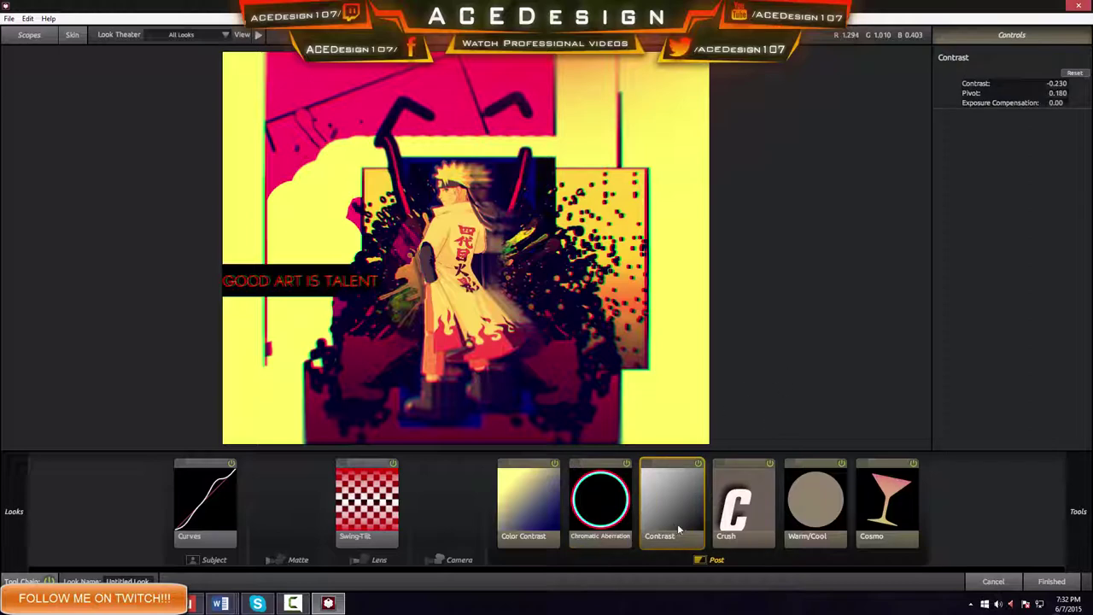
left_click(755, 483)
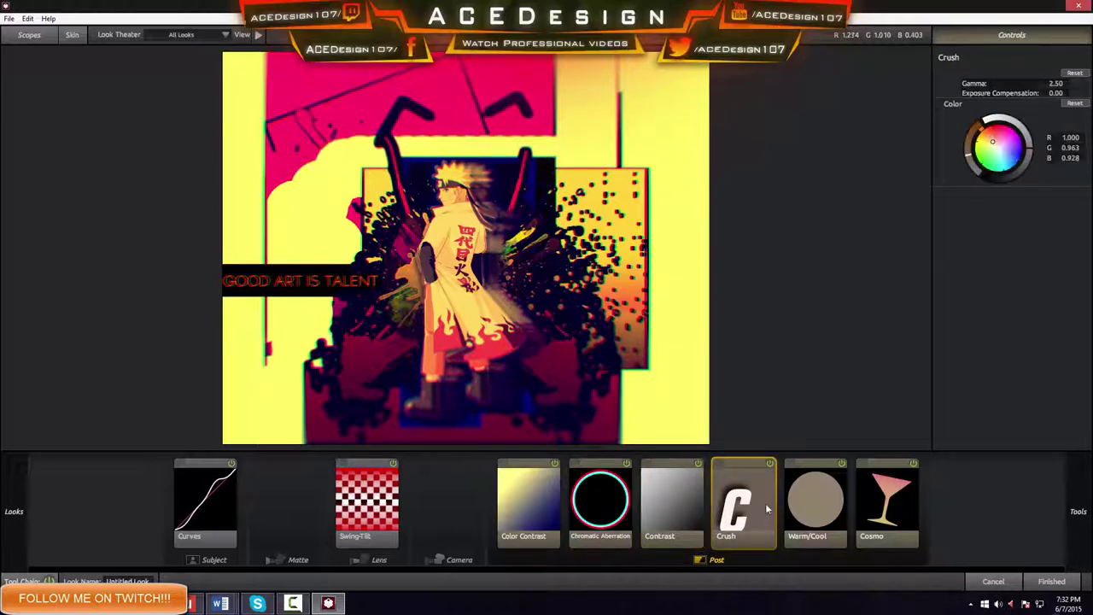
left_click(816, 498)
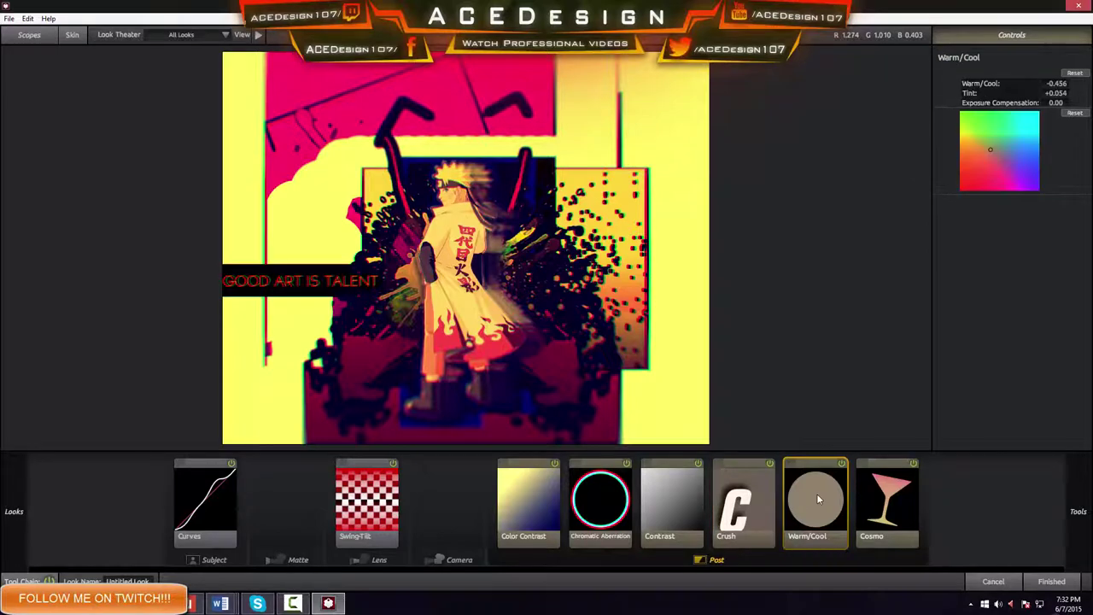
left_click(880, 482)
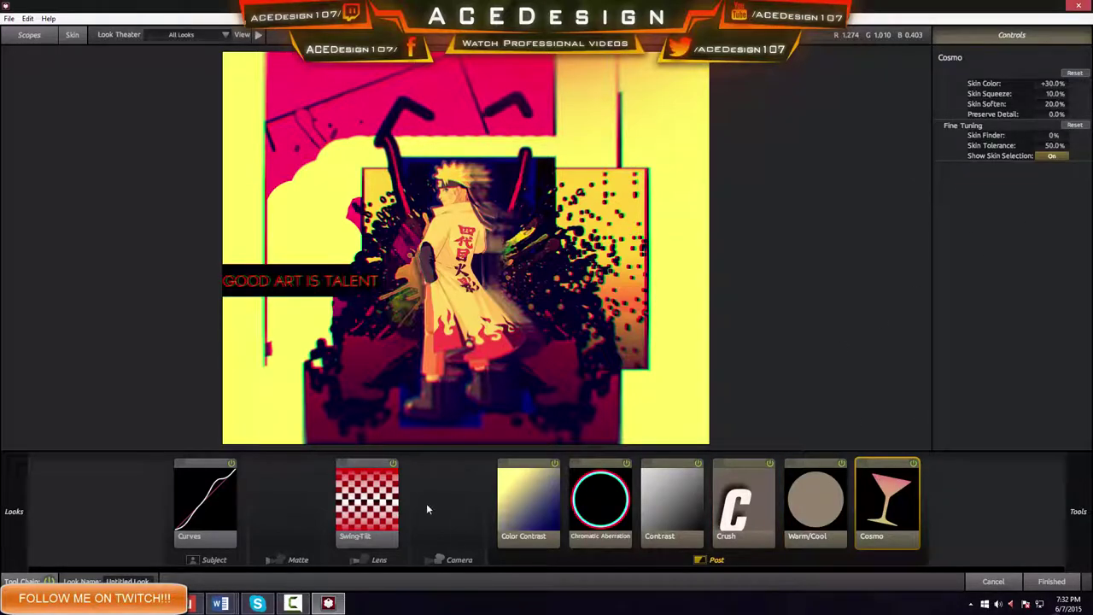
left_click(367, 497)
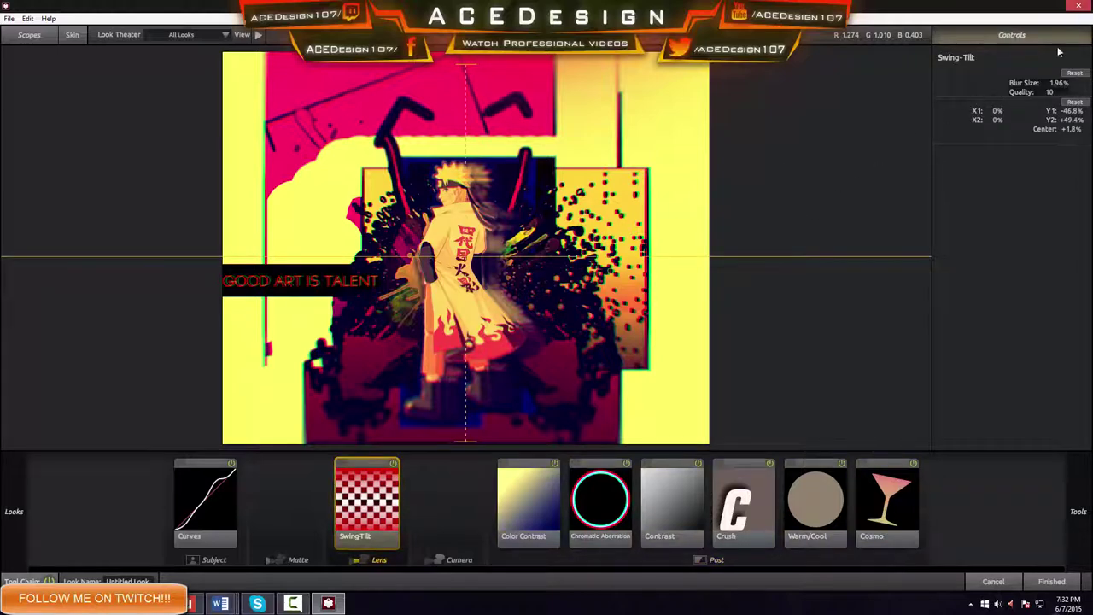
left_click_drag(1058, 83, 1028, 85)
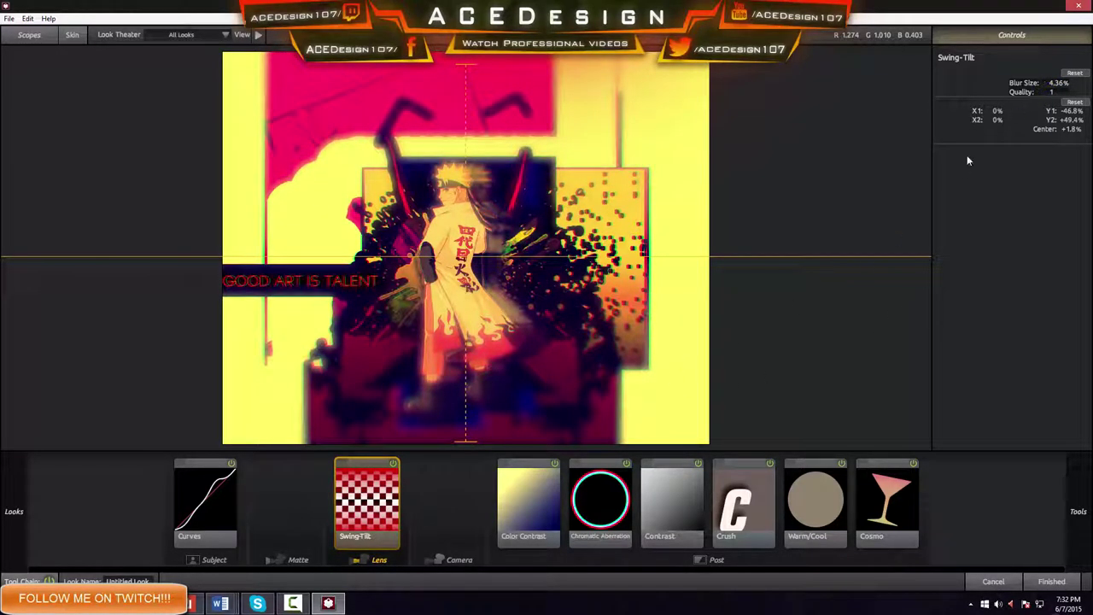
Step: Raise the lower-middle point of the RGB curve slightly in Curves and apply the look to the layer
left_click(204, 500)
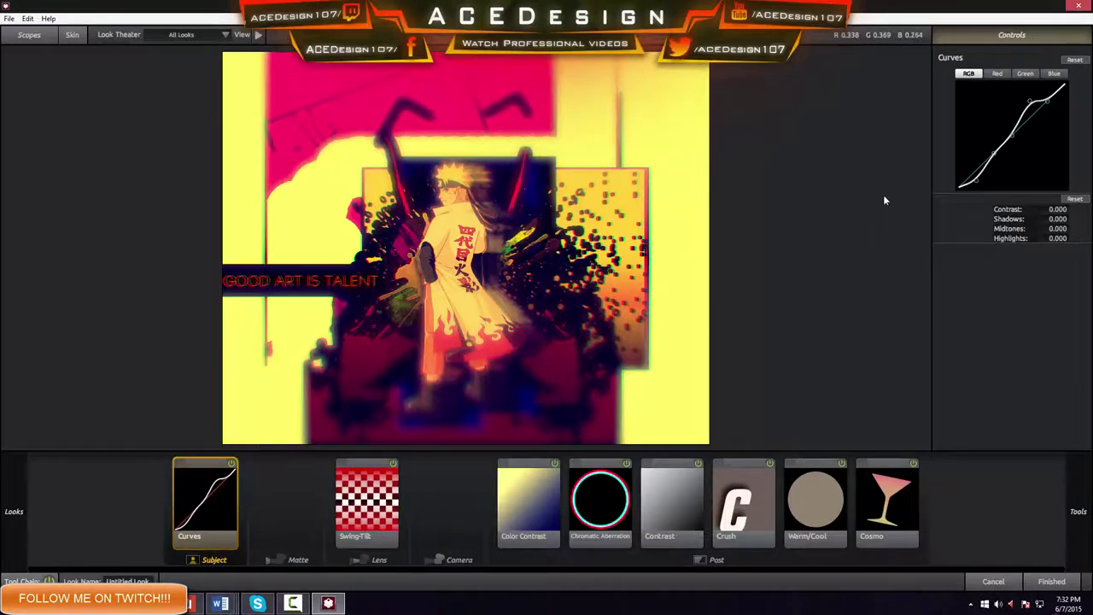
left_click_drag(993, 152, 994, 147)
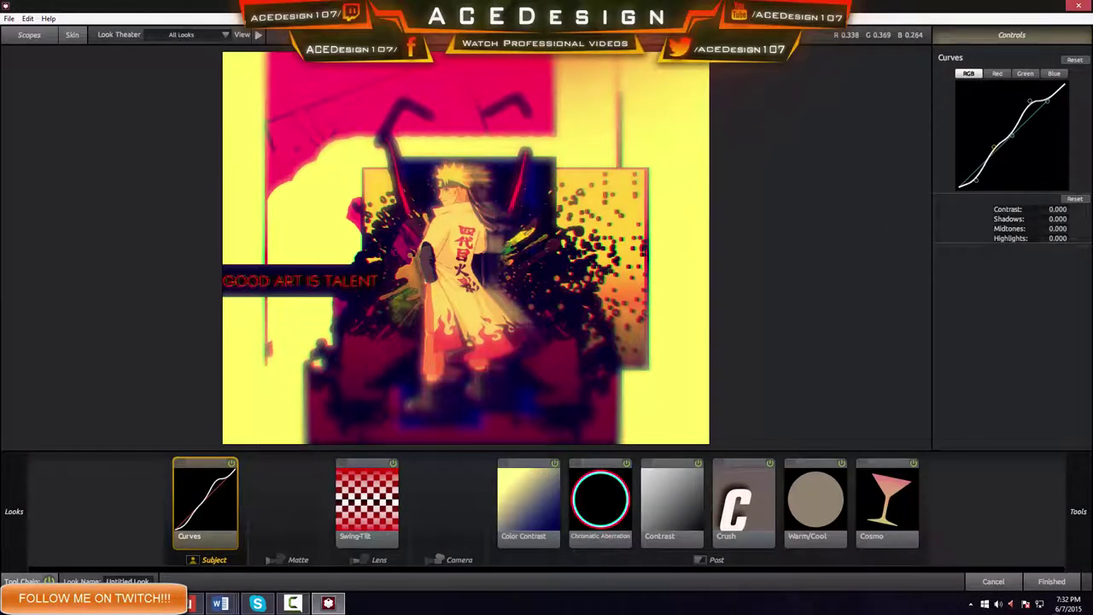
left_click(1035, 584)
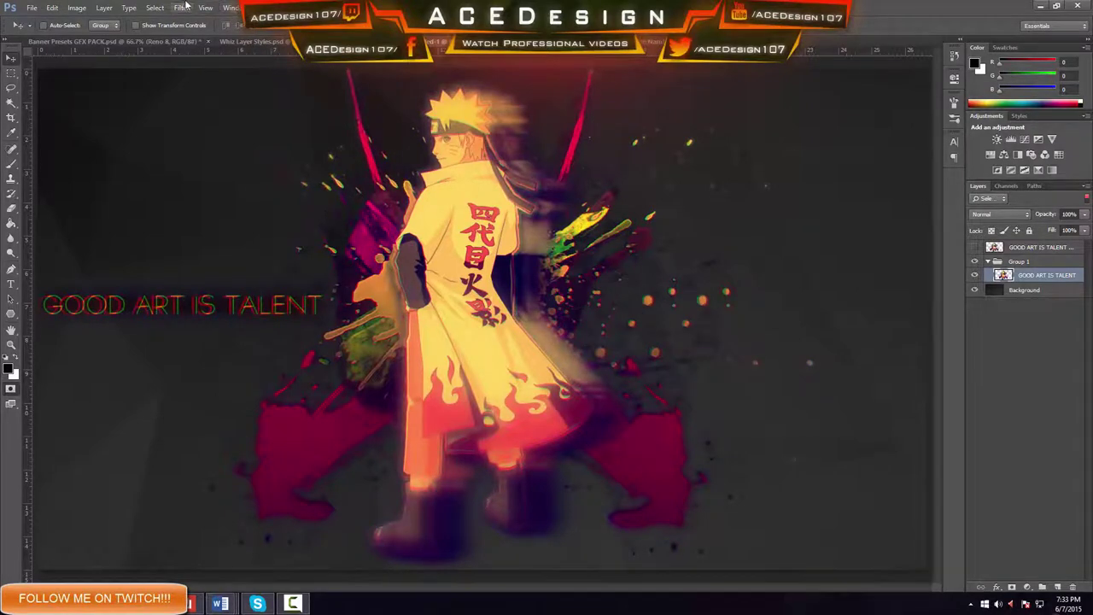
Step: Reopen PhotoLooks on the merged layer and set Warm/Cool to -0.070 with Tint +0.036
left_click(181, 8)
mouse_move(247, 236)
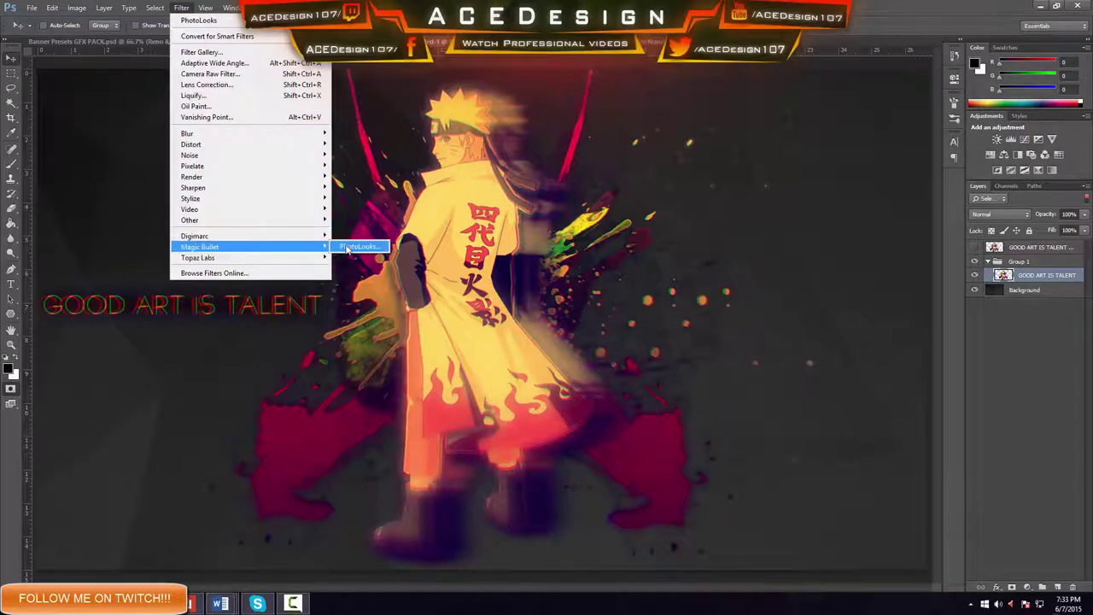
left_click(345, 247)
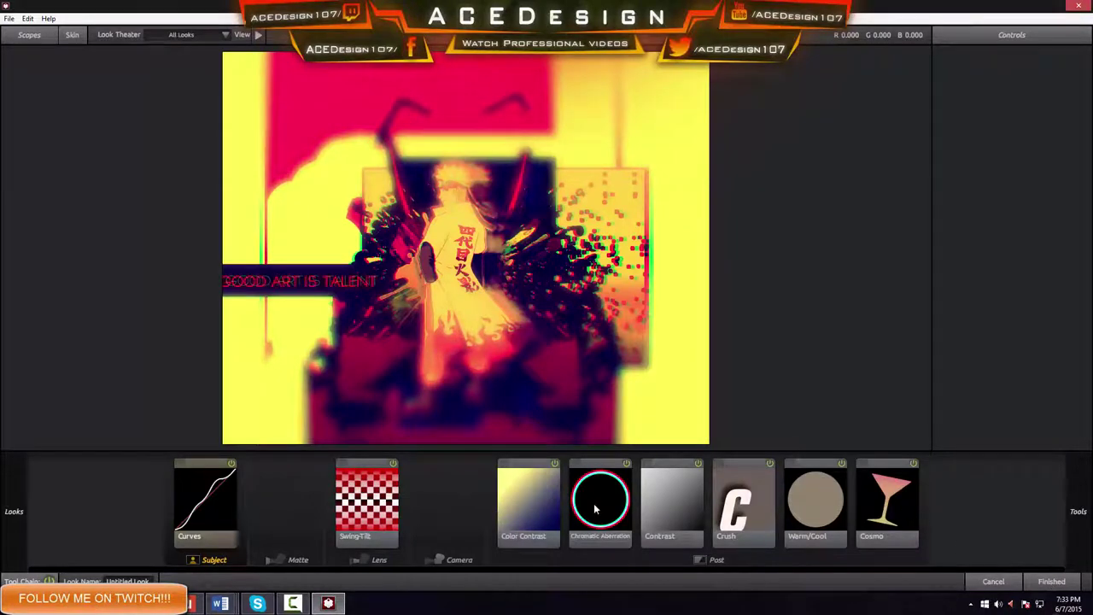
left_click(596, 510)
left_click(521, 512)
left_click(694, 522)
left_click(832, 499)
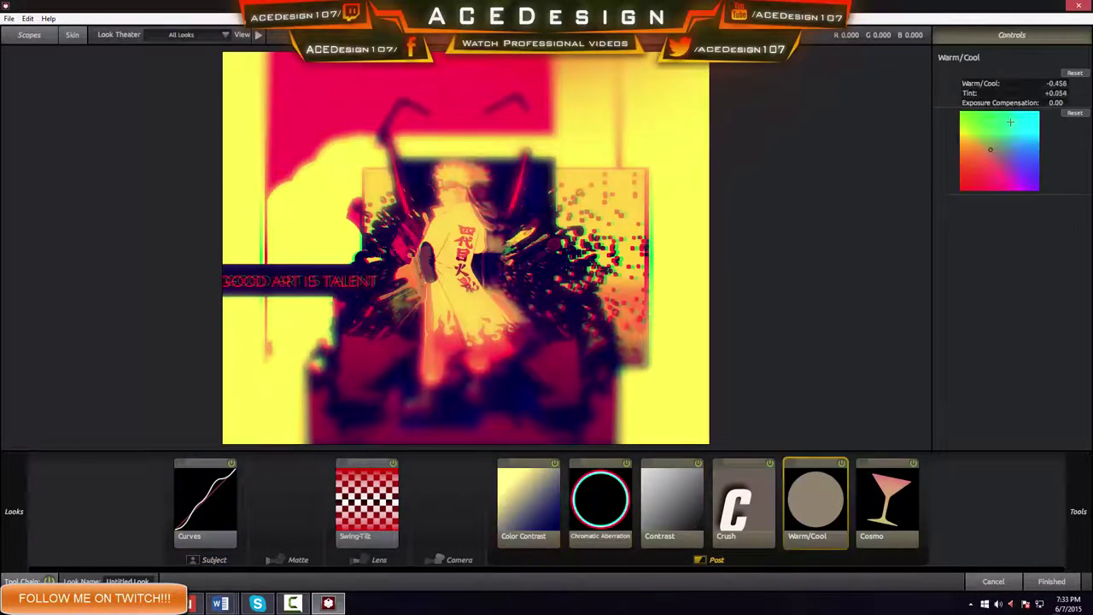
mouse_move(990, 149)
left_mouse_down()
mouse_move(986, 158)
mouse_move(1027, 185)
mouse_move(1057, 159)
mouse_move(1011, 167)
mouse_move(982, 134)
mouse_move(980, 151)
mouse_move(998, 151)
left_mouse_up()
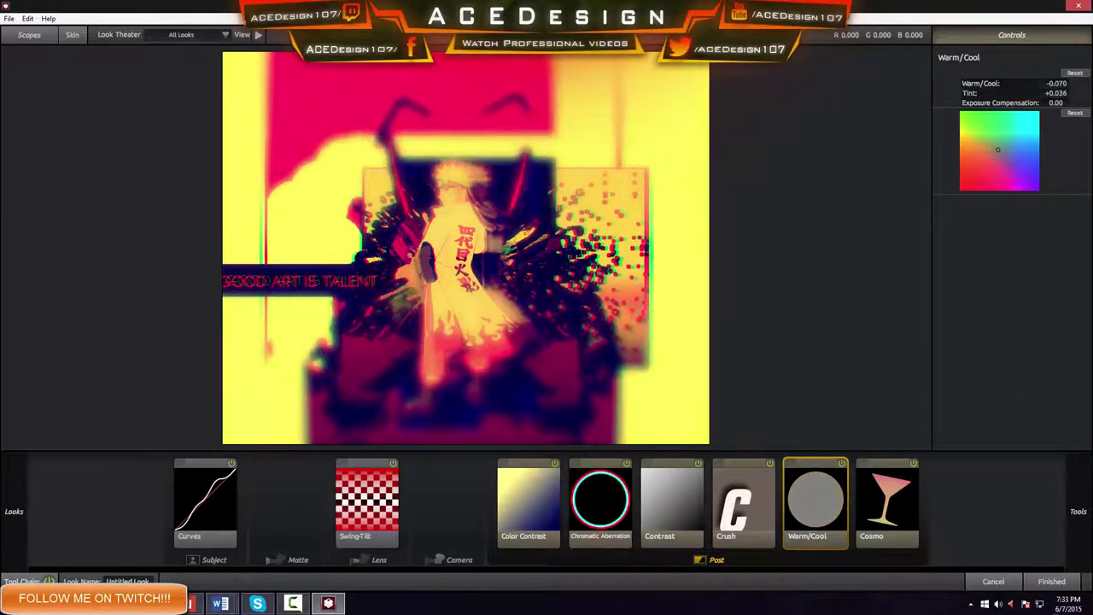
Step: Set Crush to Gamma 2.02, Exposure Compensation -0.20 and colour R 1.000, G 0.983, B 0.956, and apply the look
left_click(727, 503)
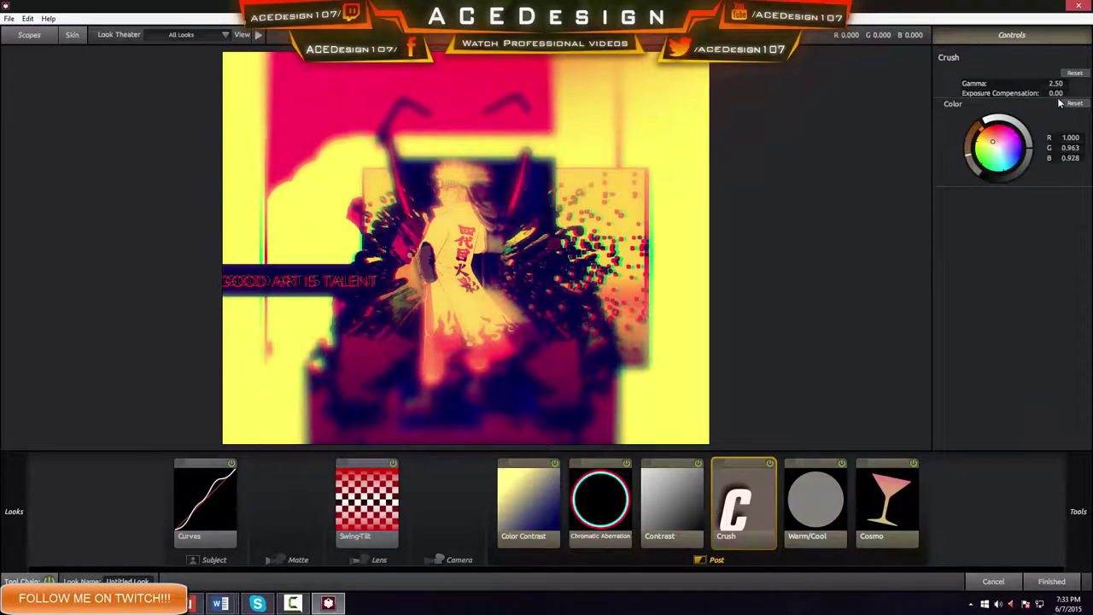
left_click_drag(1056, 84, 1009, 95)
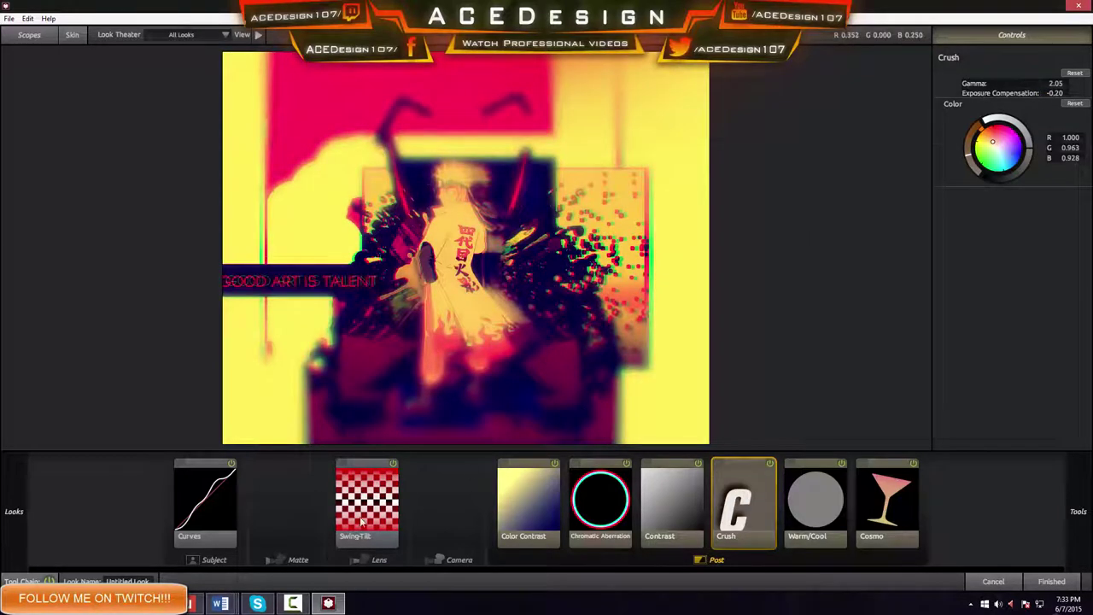
left_click(360, 519)
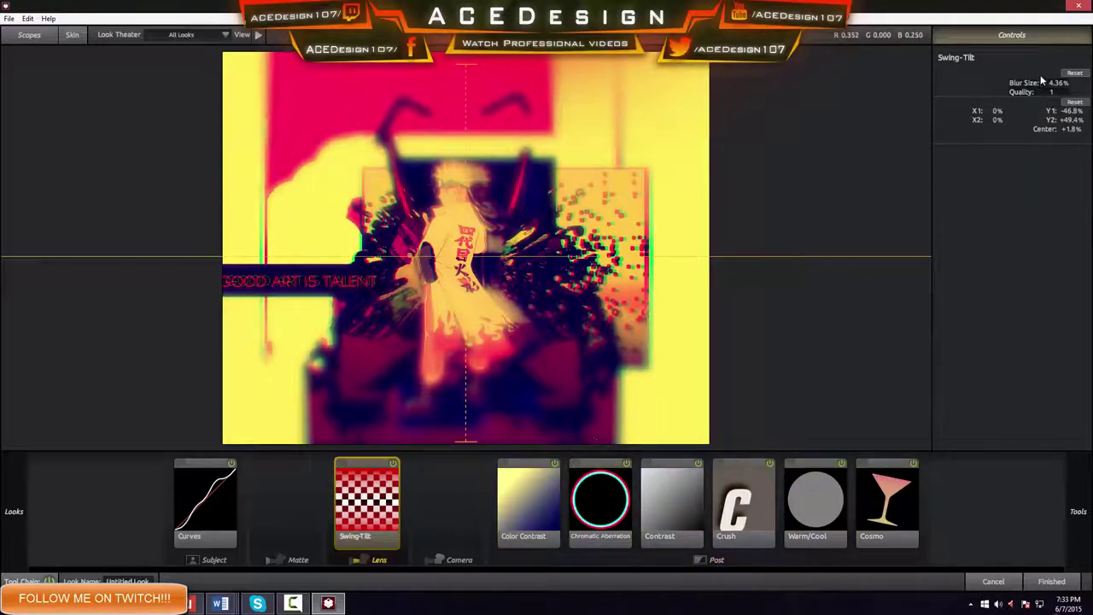
mouse_move(1040, 82)
left_mouse_down()
mouse_move(1023, 82)
mouse_move(1038, 84)
left_mouse_up()
left_click(741, 502)
mouse_move(1004, 129)
left_mouse_down()
mouse_move(972, 144)
mouse_move(991, 171)
mouse_move(1013, 128)
mouse_move(973, 142)
mouse_move(979, 132)
mouse_move(992, 143)
left_mouse_up()
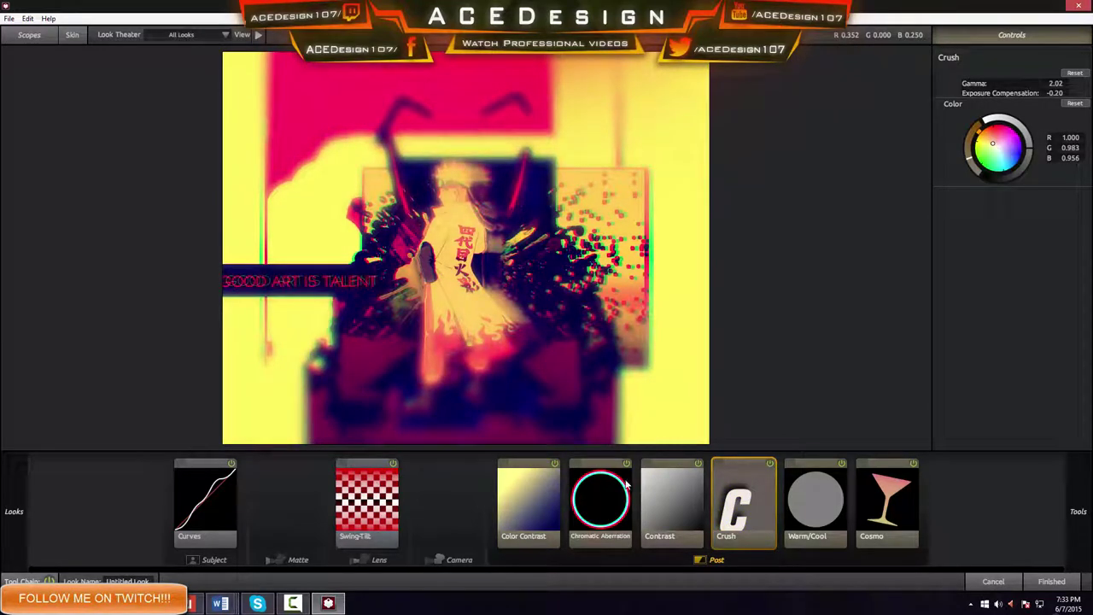
left_click(1053, 582)
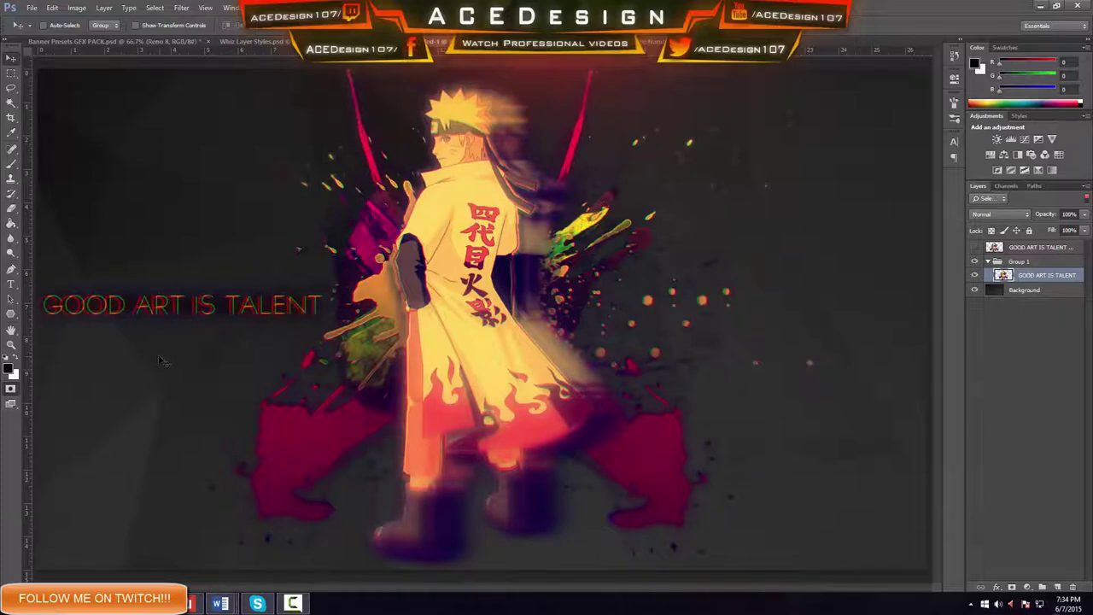
Step: Add a "GOOD ART IS TALENT" text layer just below the existing title and colour it white
key("t")
left_click(89, 332)
type("GOOD ART")
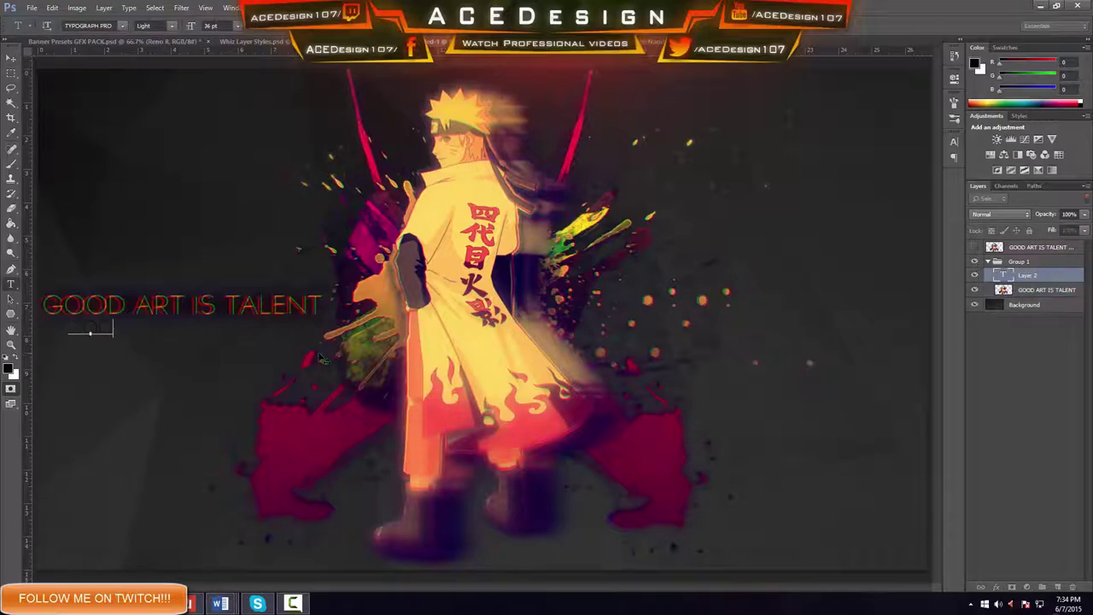
type(" IS TALENT")
key("ctrl+Return")
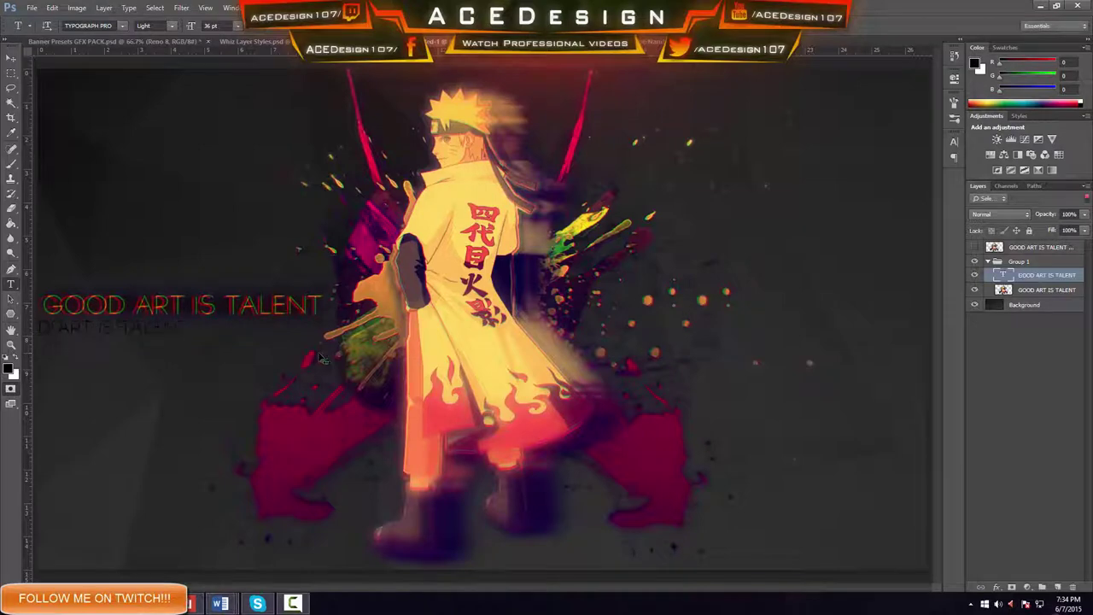
left_click(348, 25)
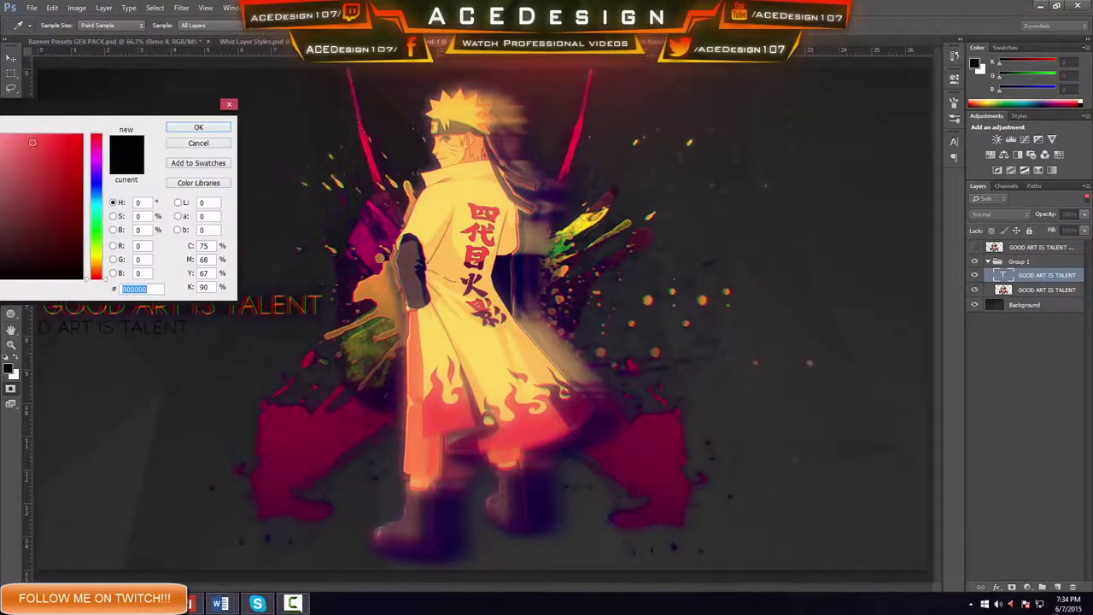
left_click(1, 134)
left_click(198, 127)
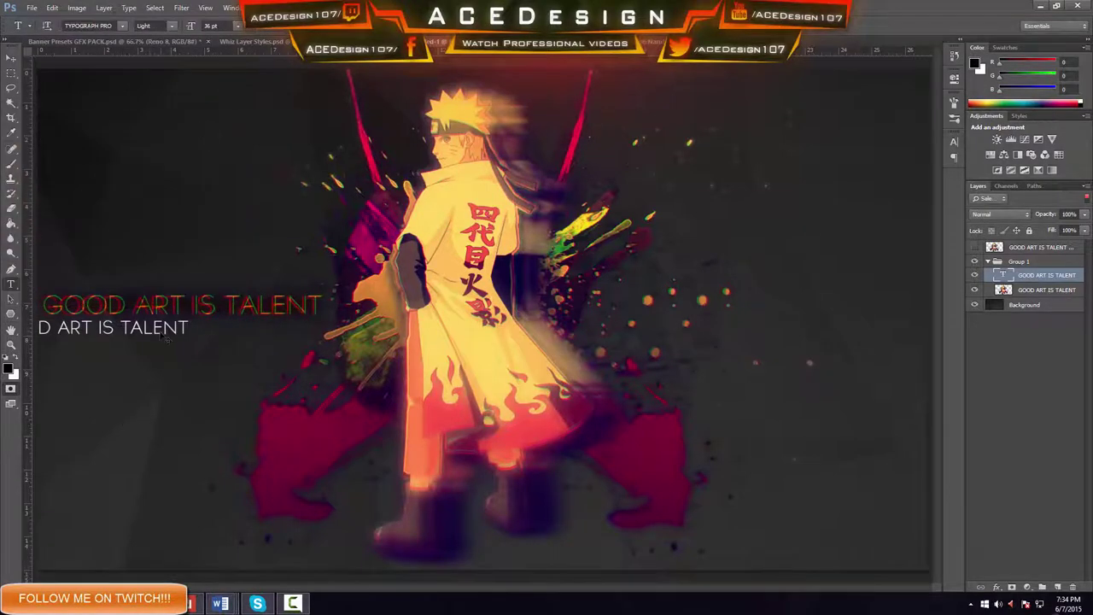
Step: Enlarge the white text to about 50.61 pt and align it over the existing "GOOD ART IS TALENT" title
key("ctrl+t")
left_click_drag(162, 335, 312, 312)
key("Return")
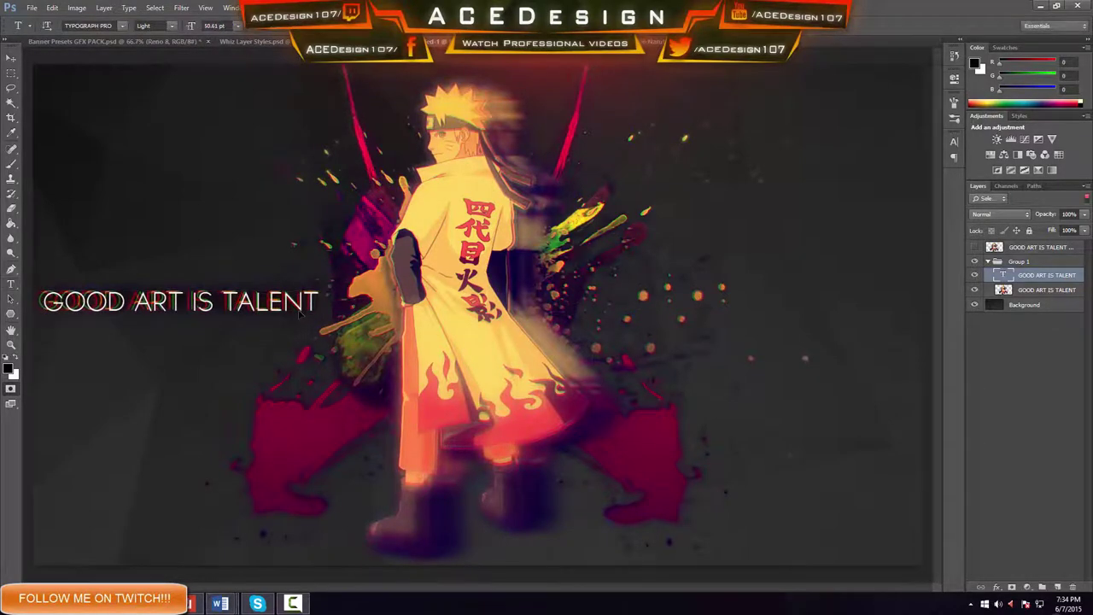
key("ctrl+t")
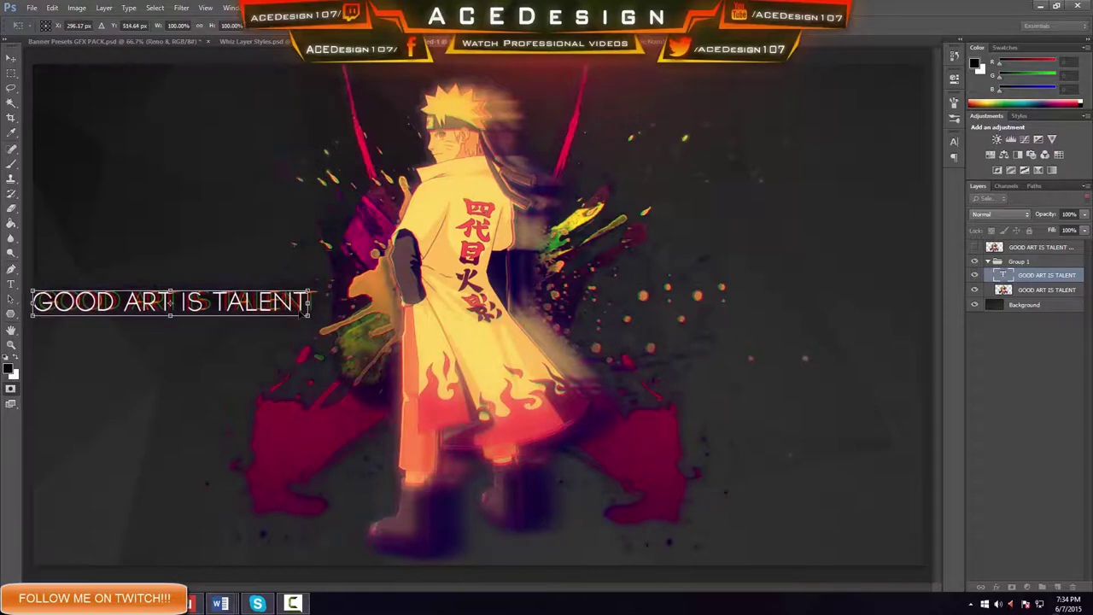
key("Return")
key("t")
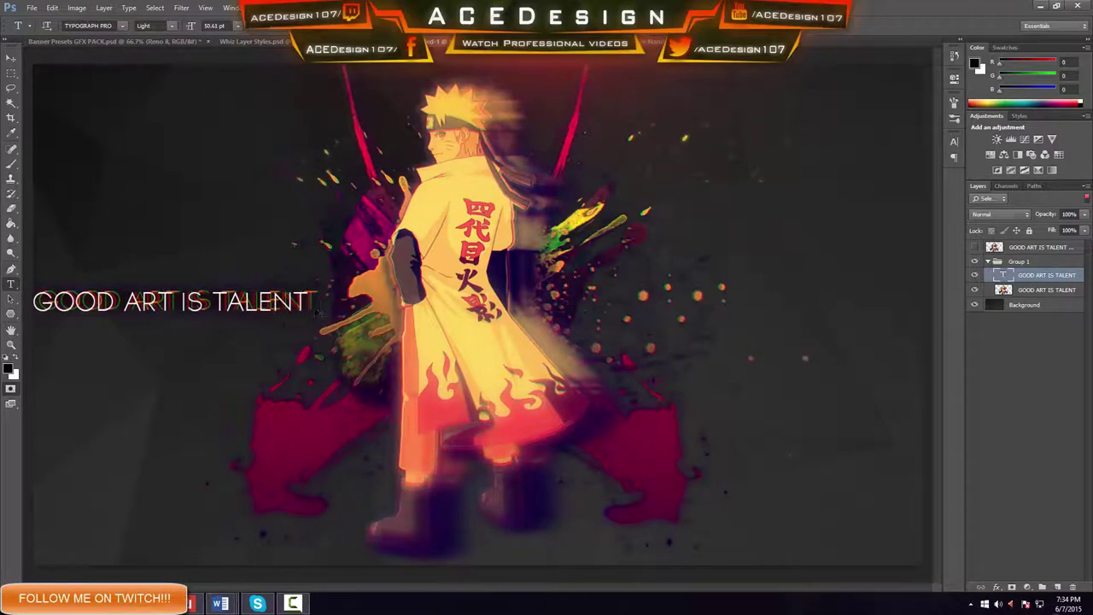
key("ctrl+r")
key("ctrl+t")
mouse_move(289, 309)
left_mouse_down()
mouse_move(290, 335)
mouse_move(277, 315)
mouse_move(285, 306)
left_mouse_up()
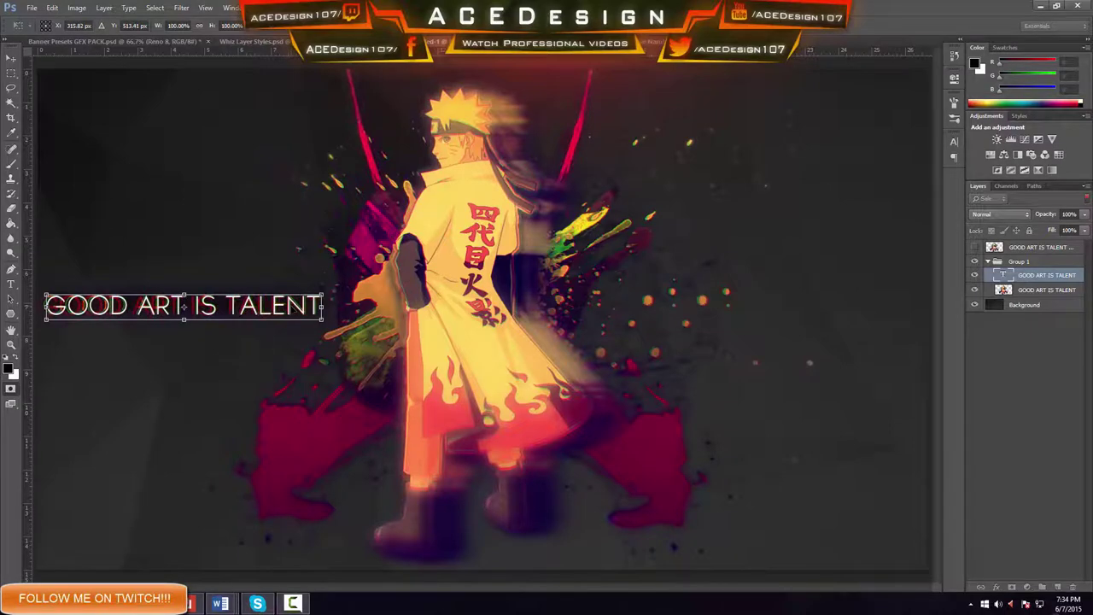
key("Return")
key("t")
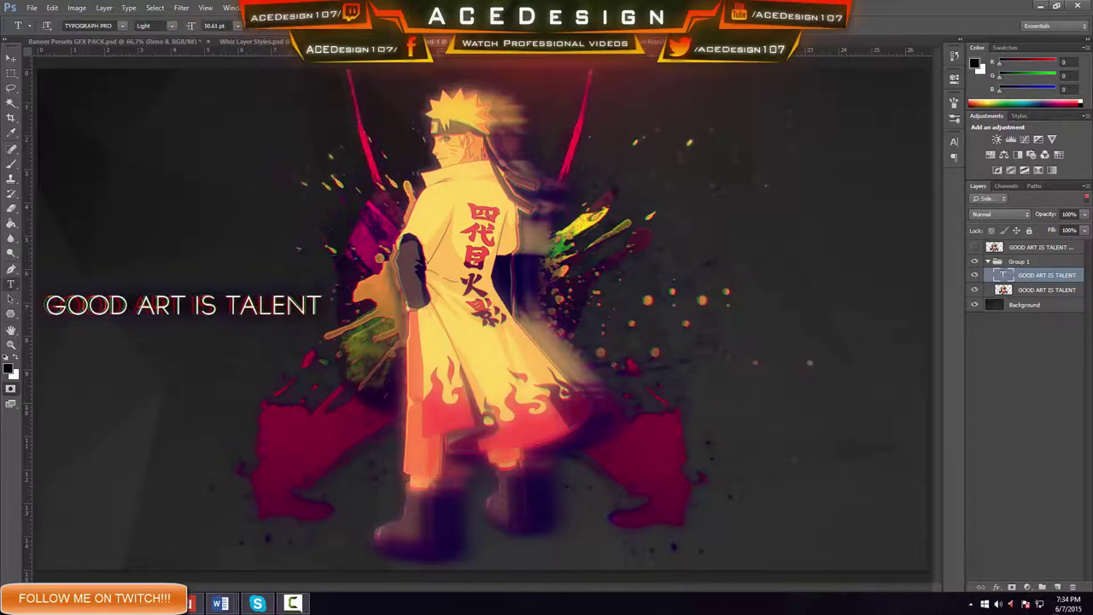
Step: Lower the opacity of the white text layer to 46%
left_click(1084, 214)
left_click_drag(1086, 230, 1054, 243)
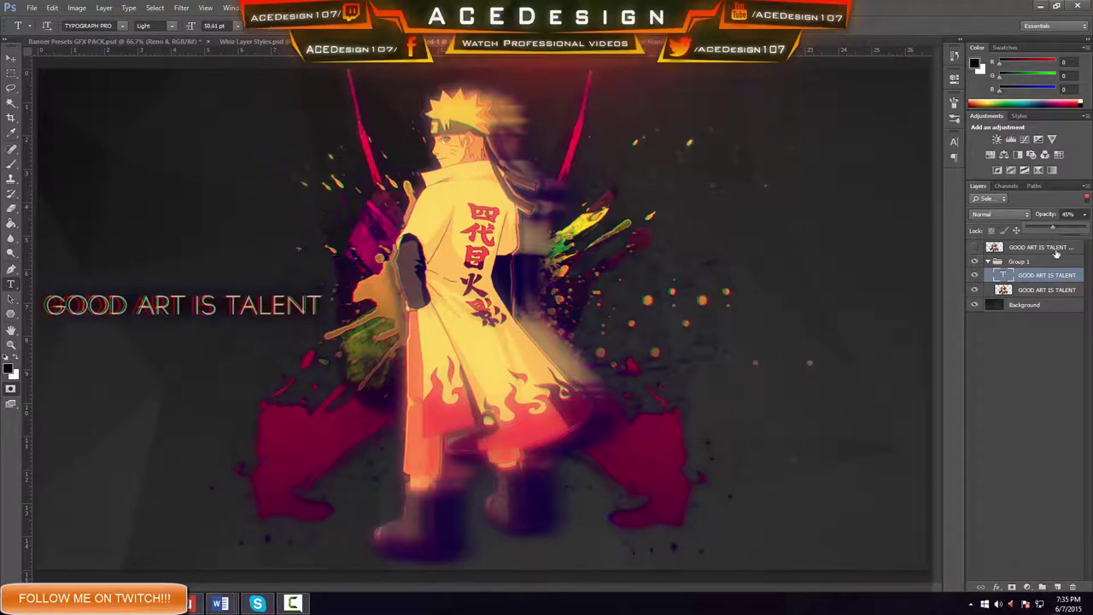
left_click(1063, 276)
left_click(1064, 277, "ctrl")
Step: Show the hidden ungraded layer above Group 1, try it at 42% opacity, and delete it
left_click(1044, 249)
left_click(975, 247)
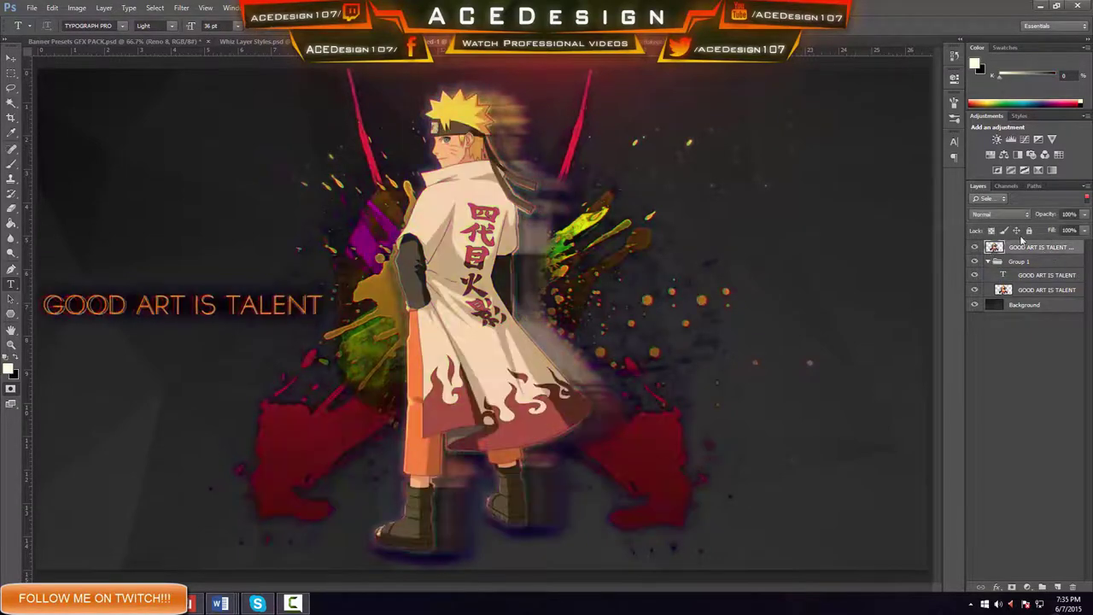
left_click(1084, 214)
mouse_move(1072, 227)
left_mouse_down()
mouse_move(1028, 229)
mouse_move(1051, 229)
left_mouse_up()
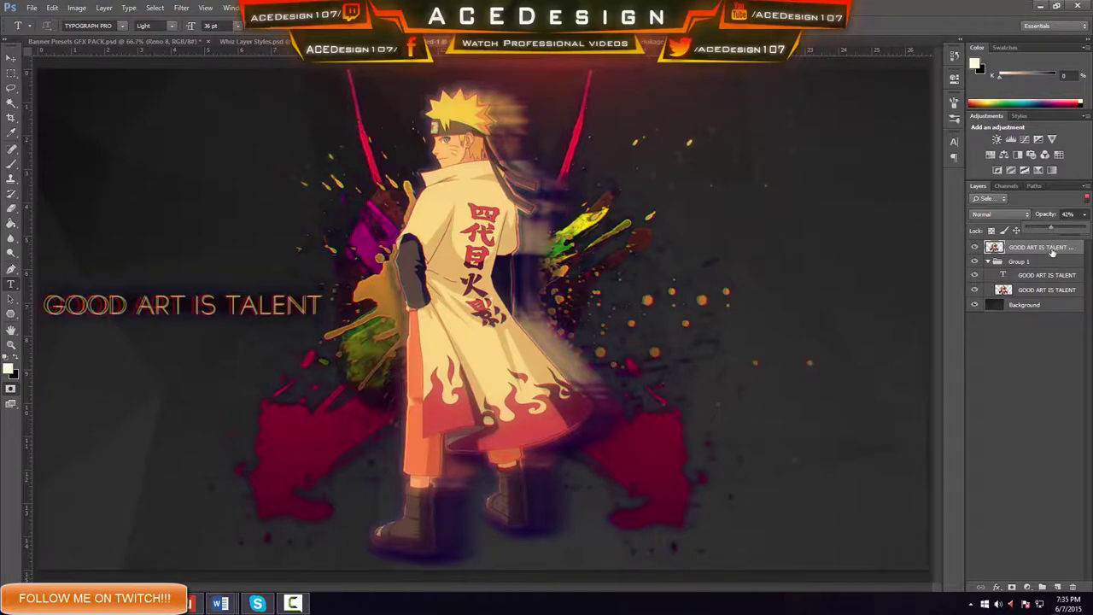
left_click(1050, 249)
key("Delete")
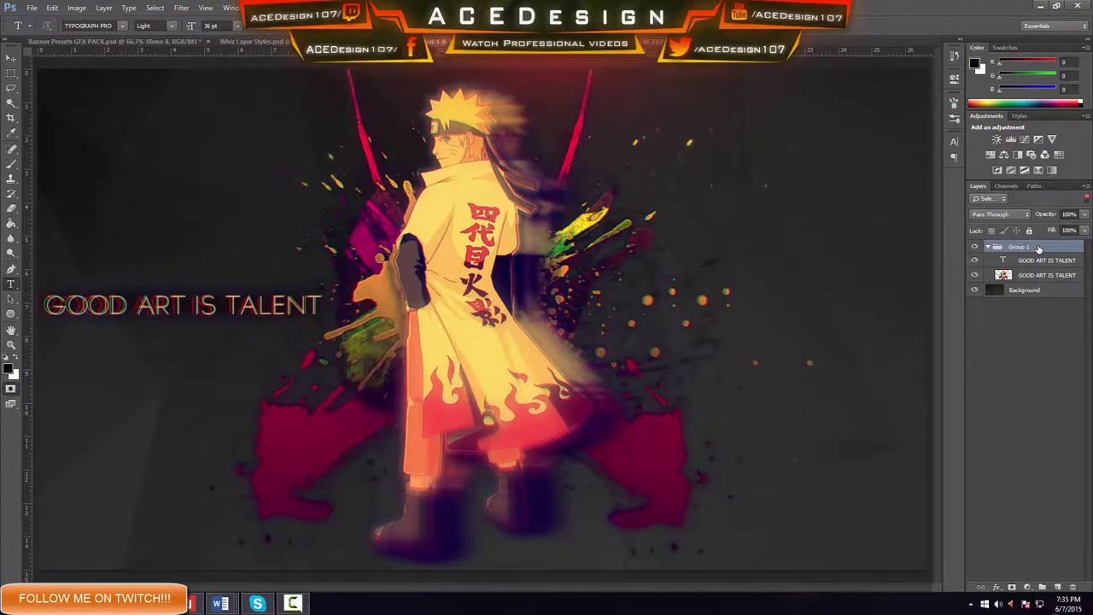